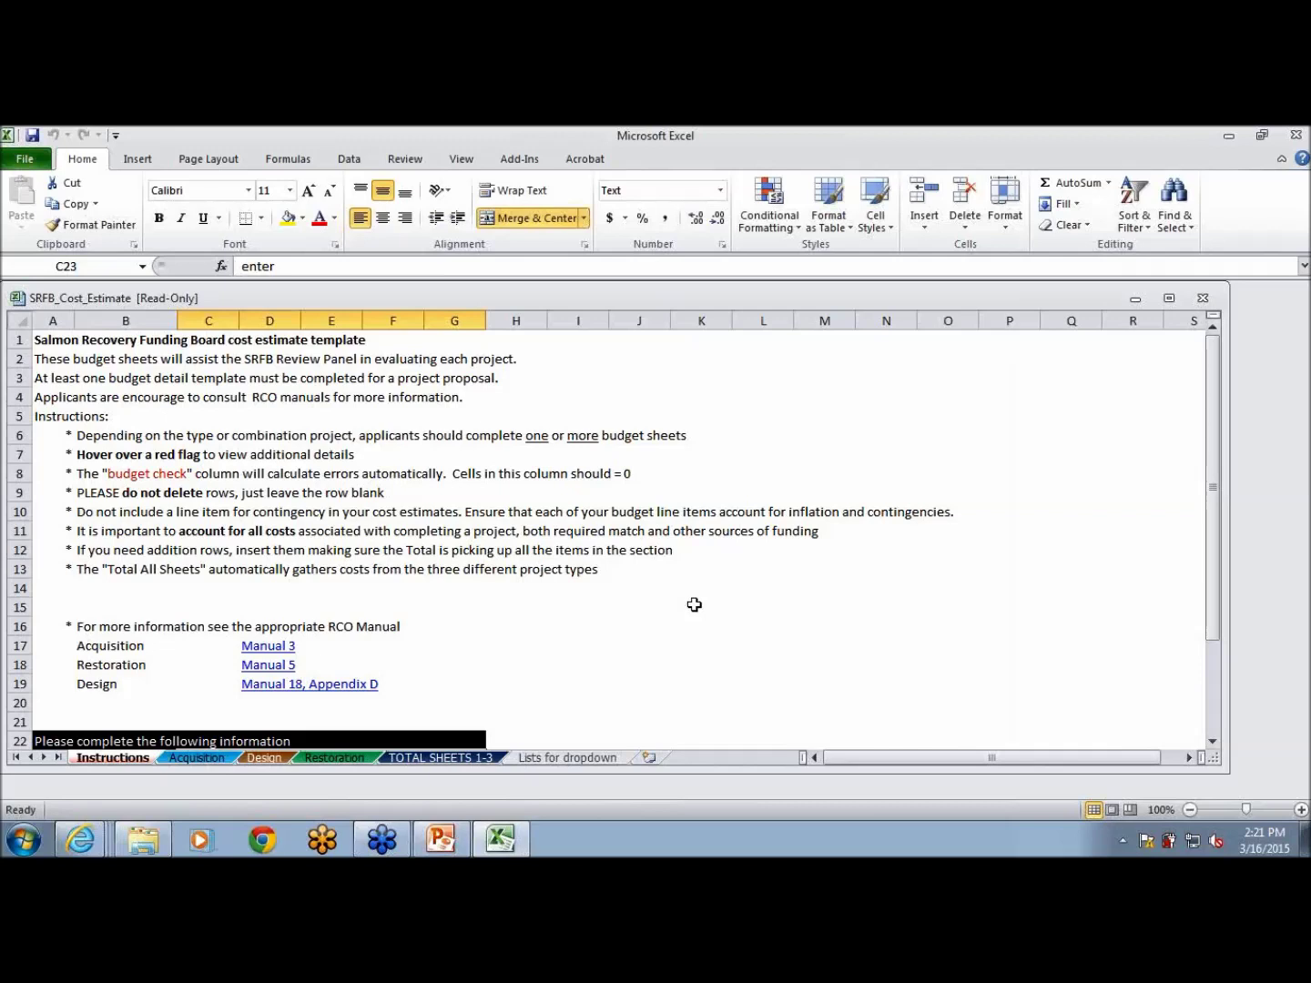
Check the SRFB # and Sponsor entry cells (C24, C25), then open the Acquisition sheet
scroll(430, 612, "down", 1)
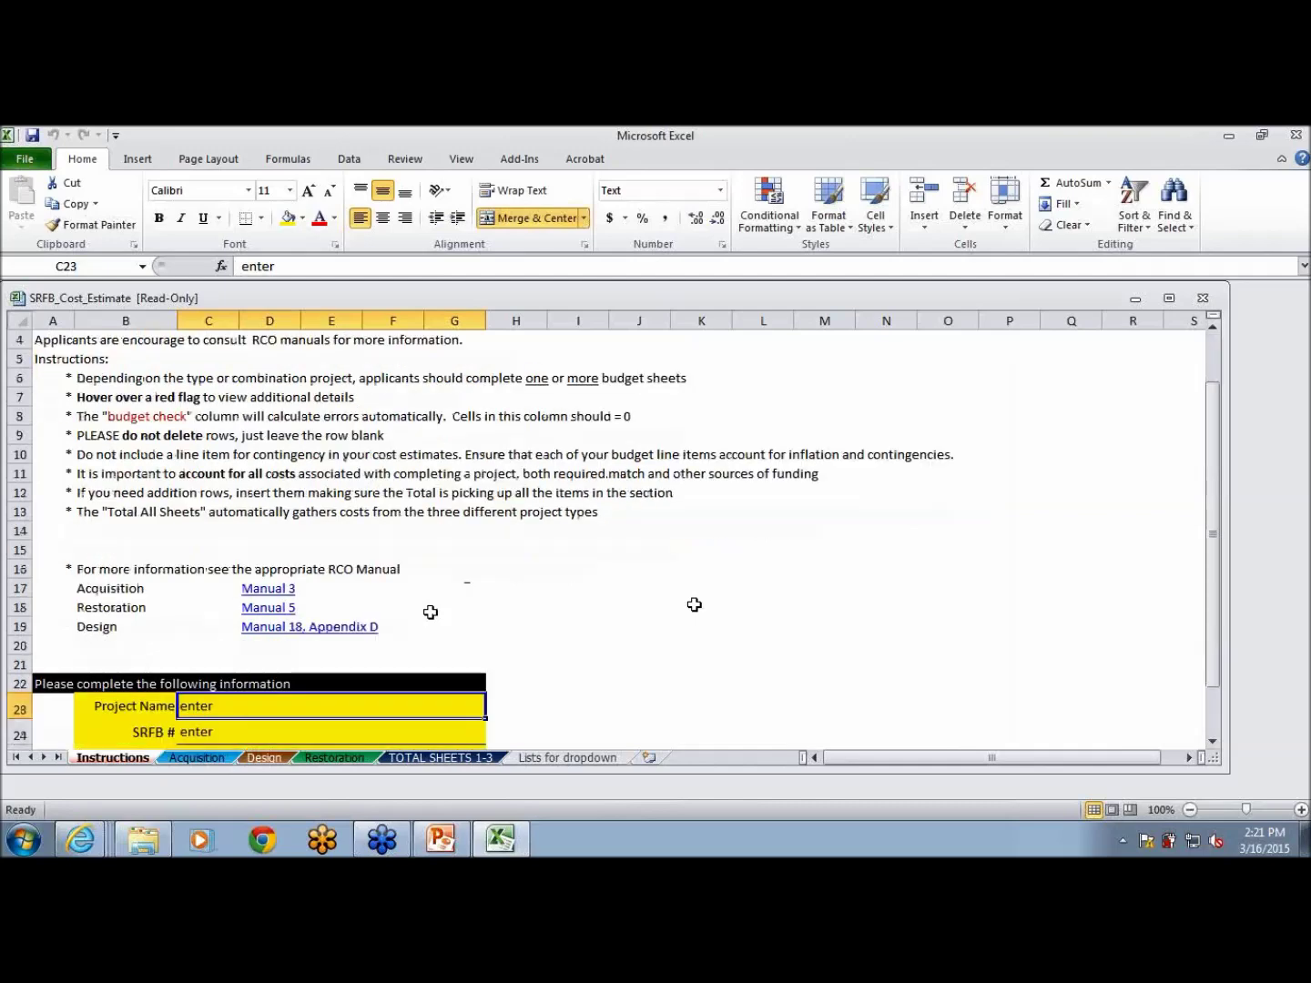
scroll(460, 628, "down", 1)
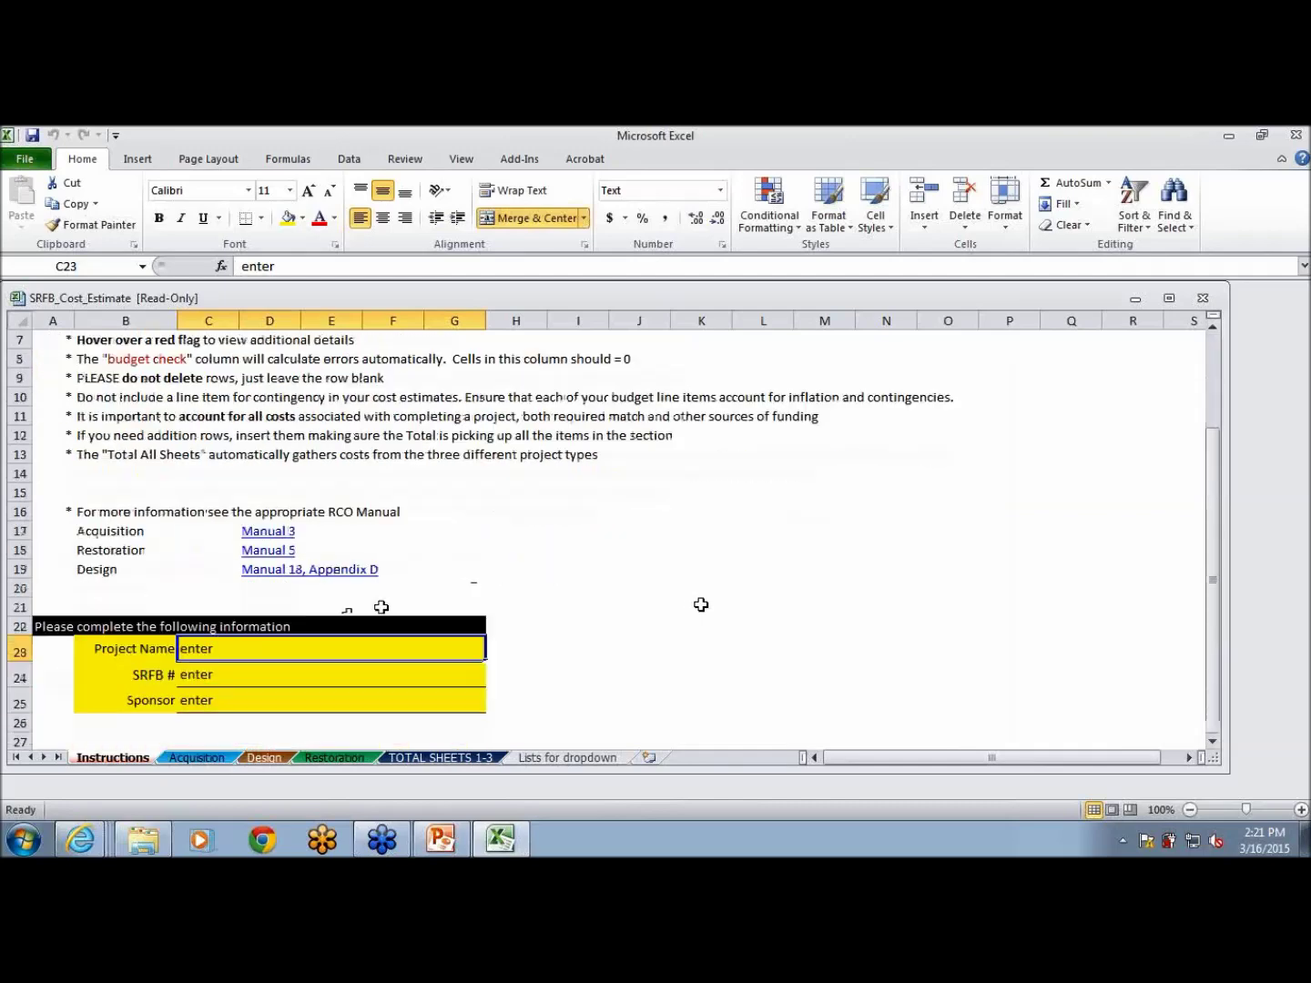
left_click(272, 677)
left_click(270, 706)
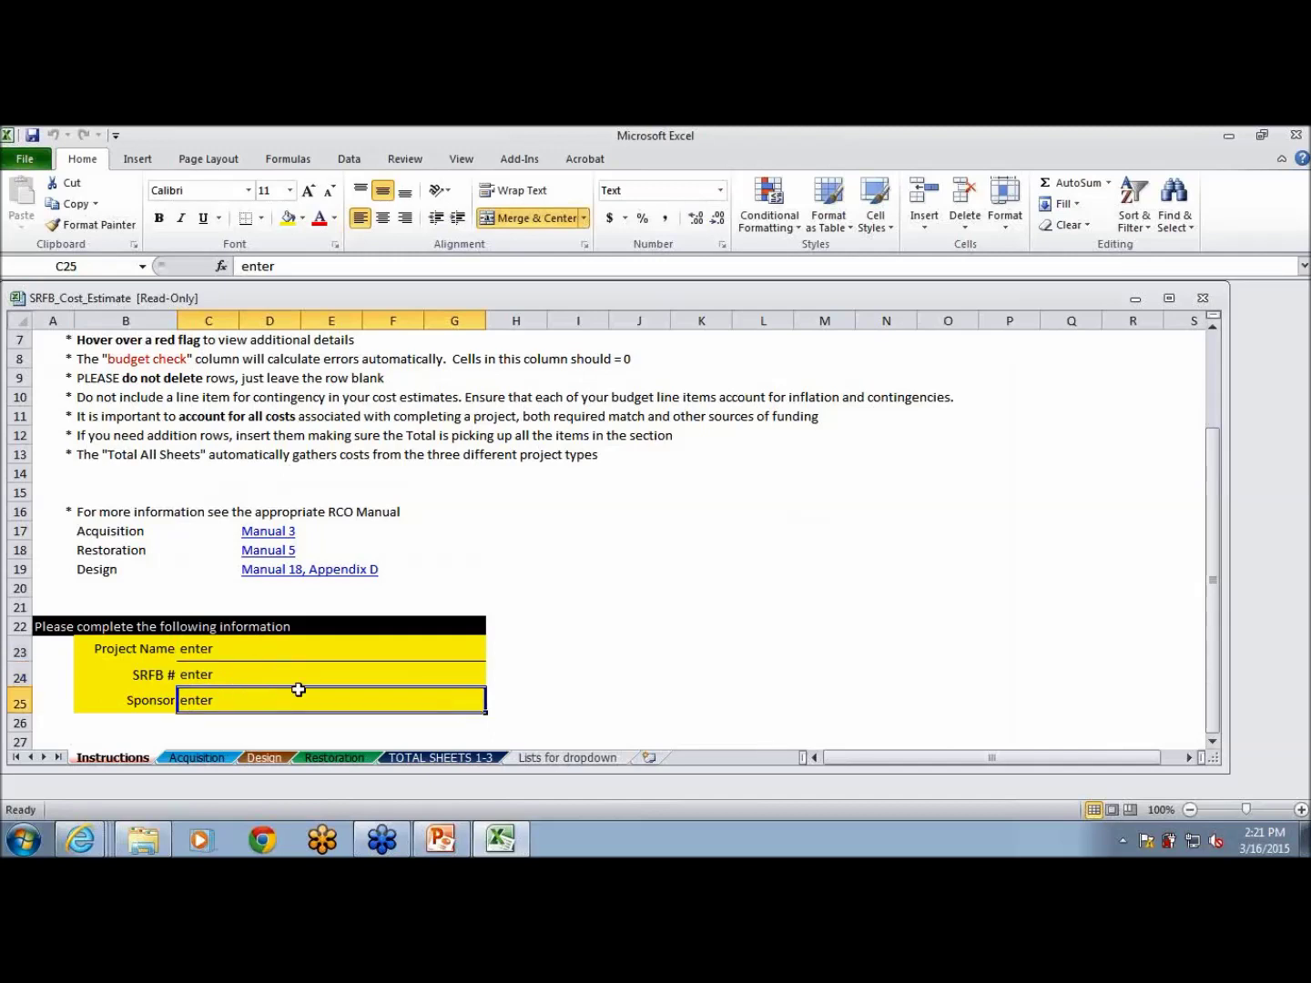
left_click(216, 757)
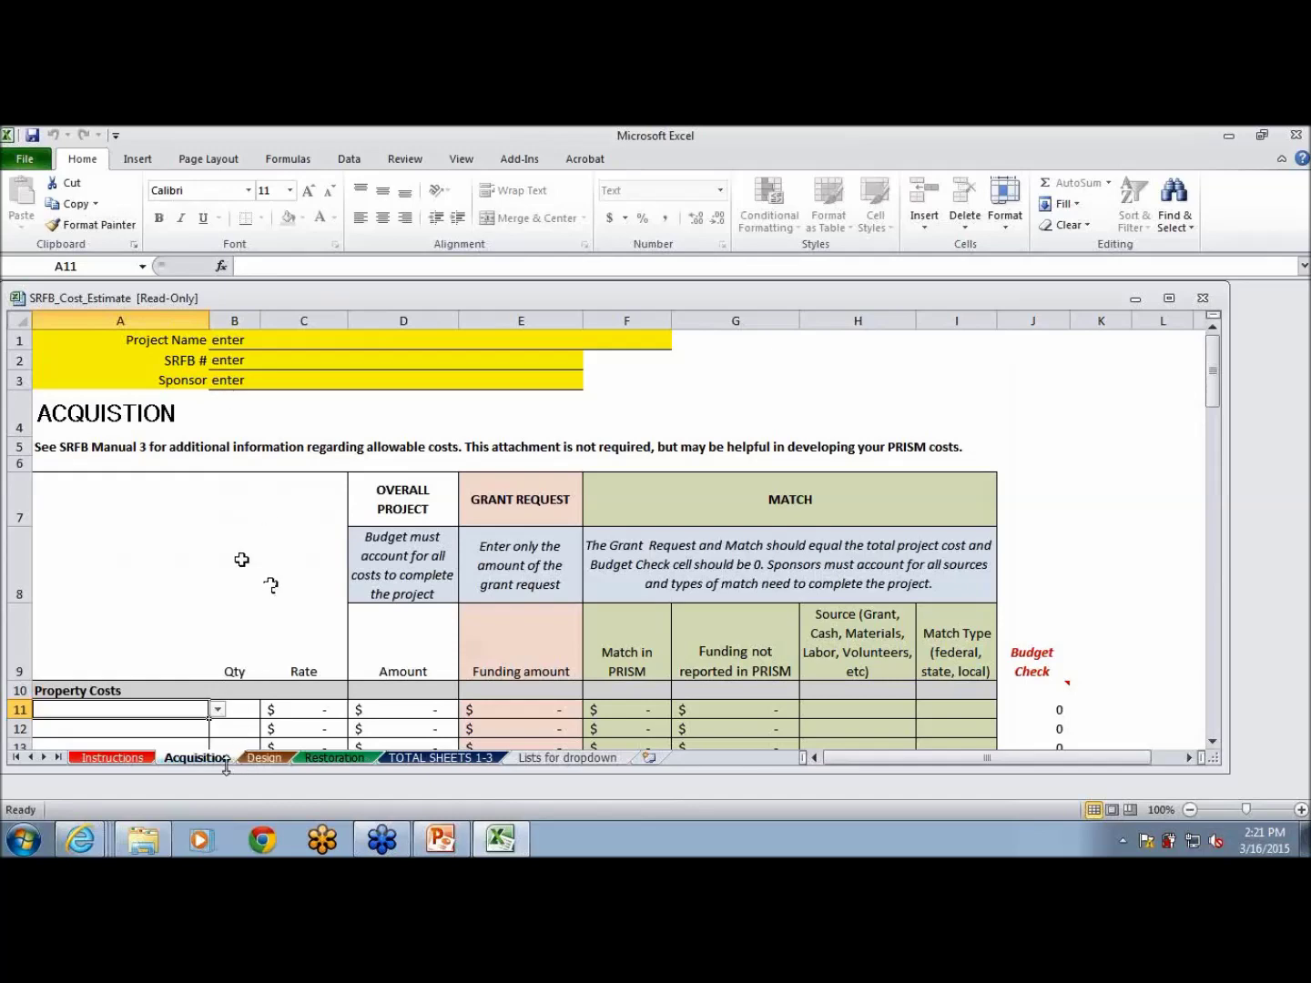
left_click(265, 758)
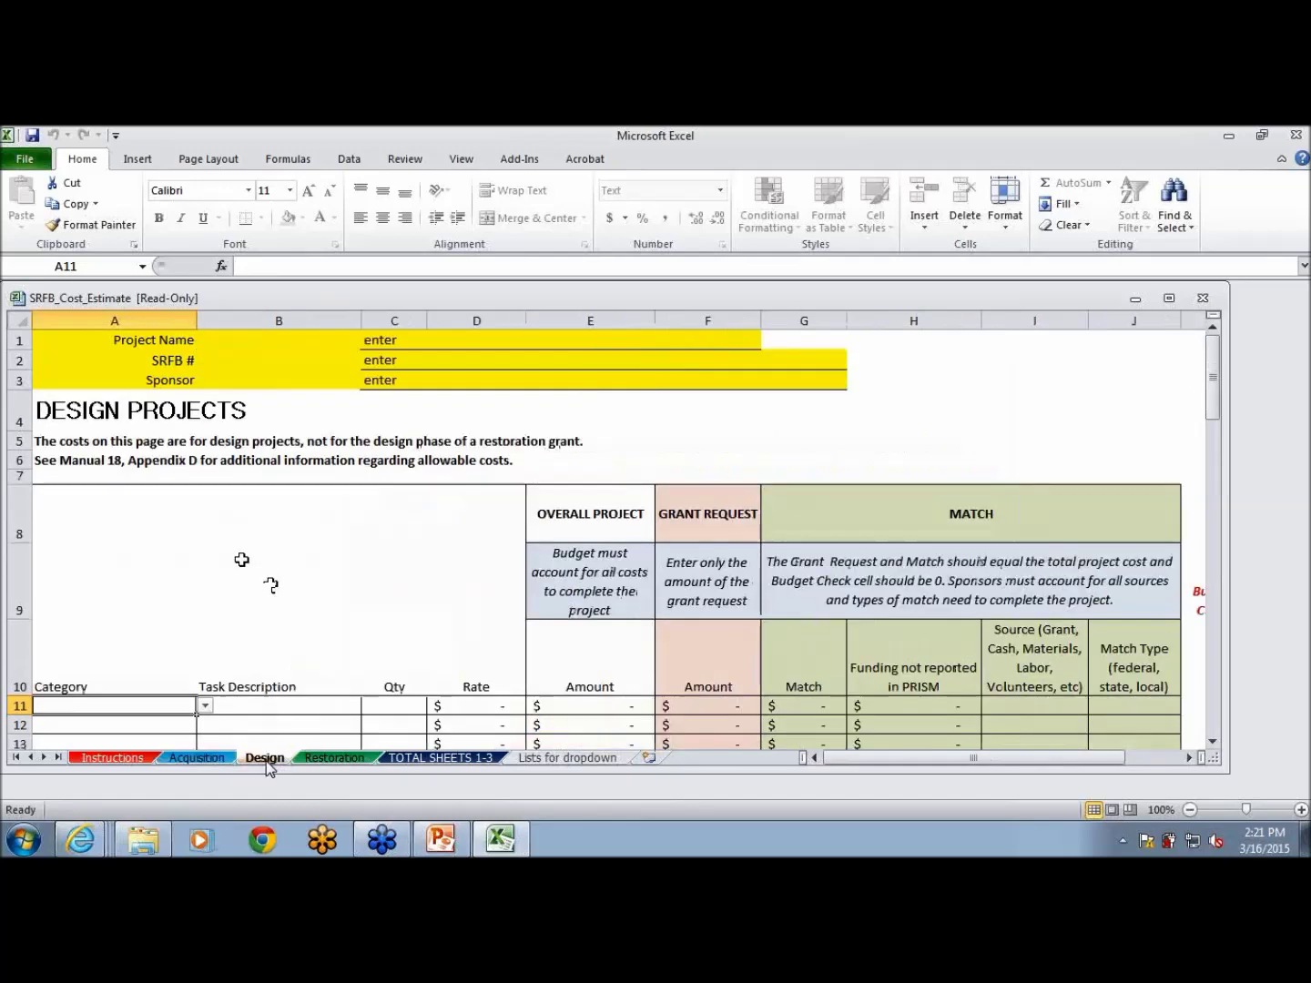
left_click(326, 759)
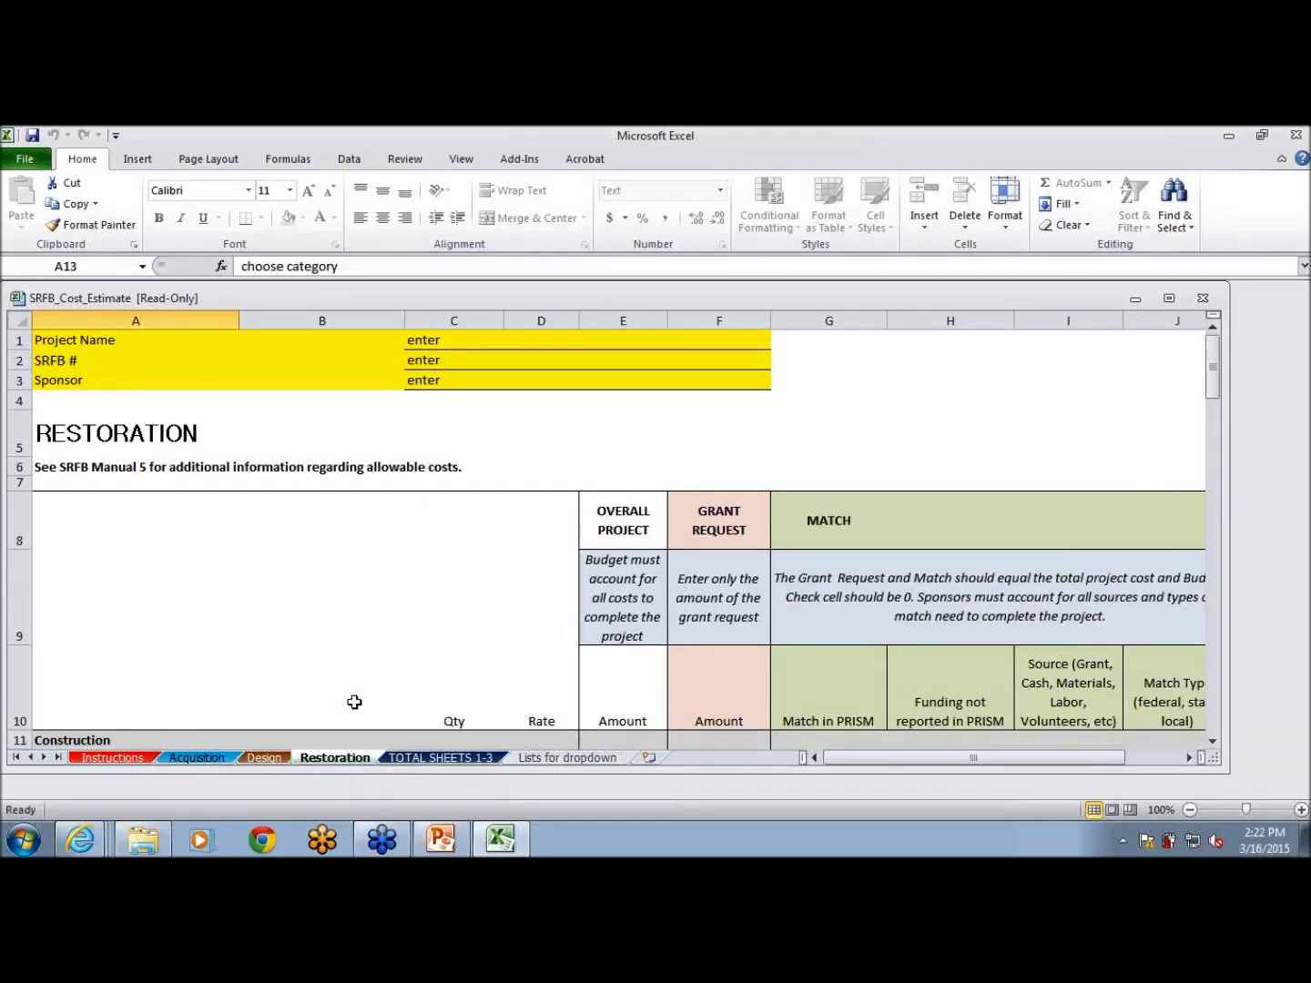
scroll(354, 702, "down", 3)
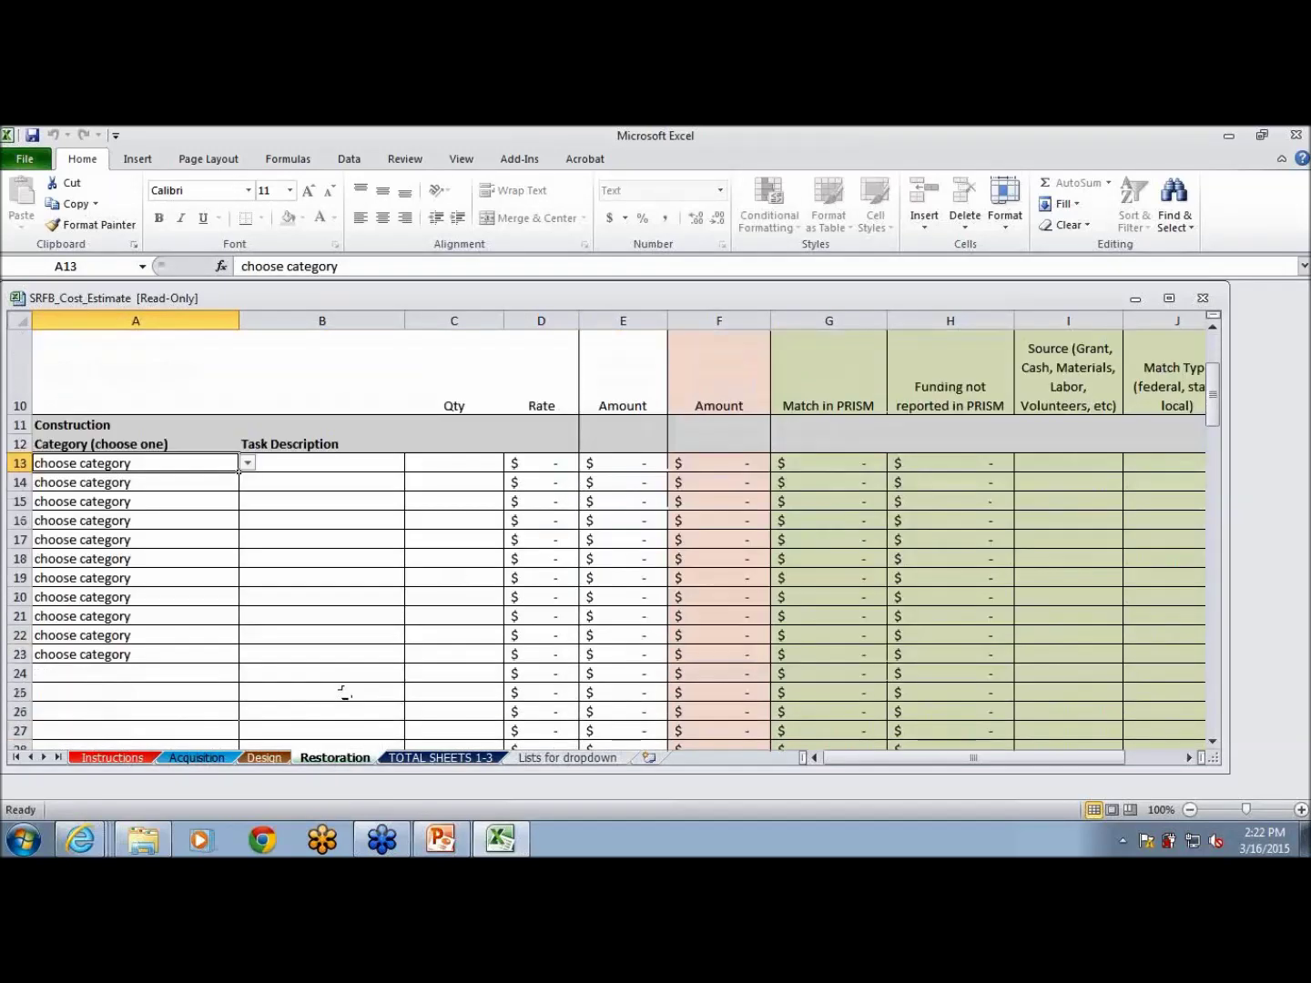
scroll(346, 693, "up", 2)
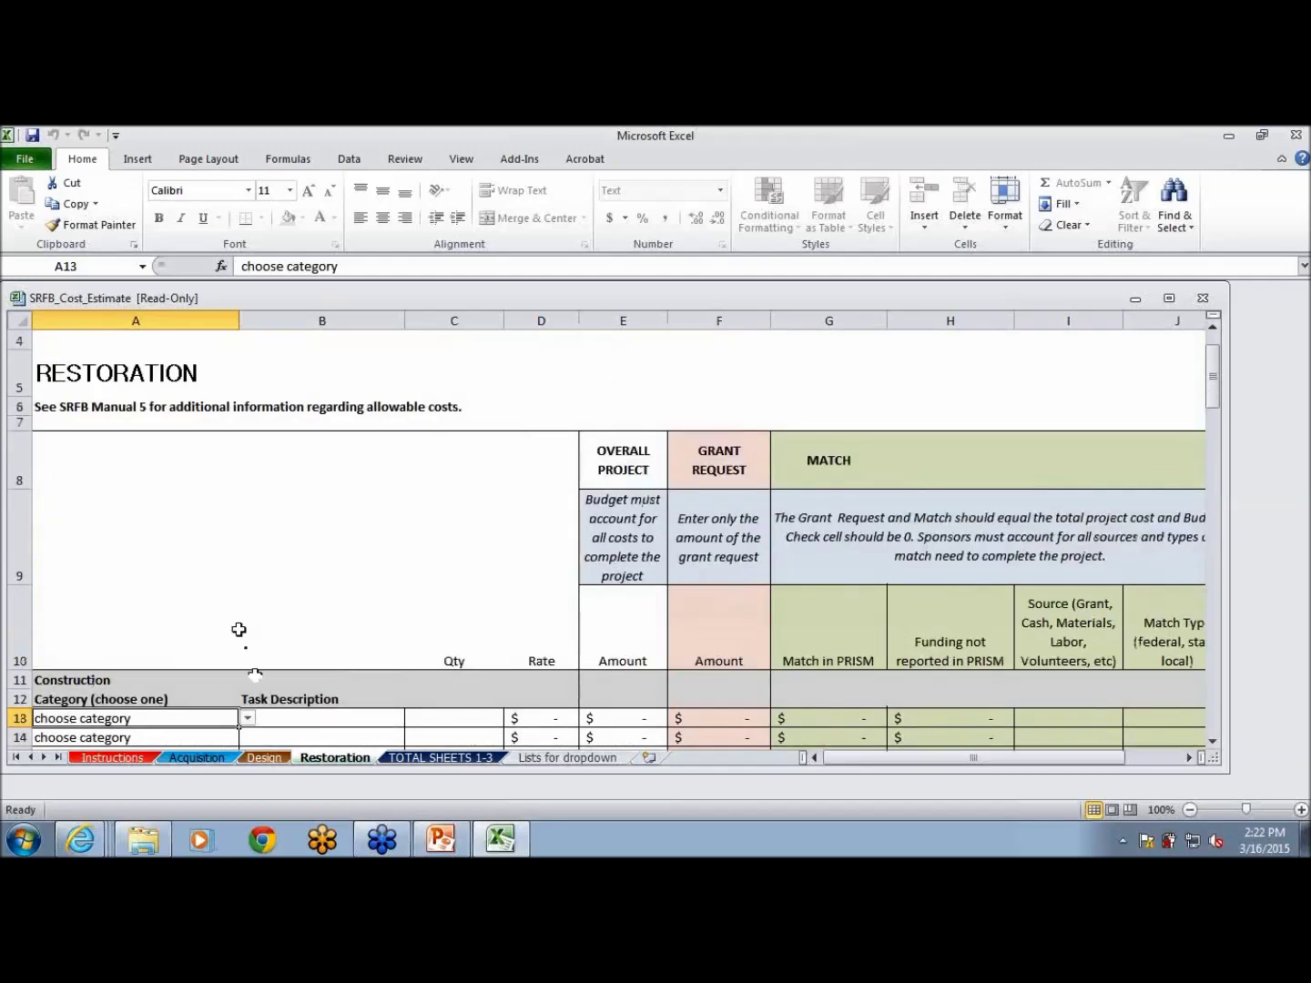
left_click(280, 759)
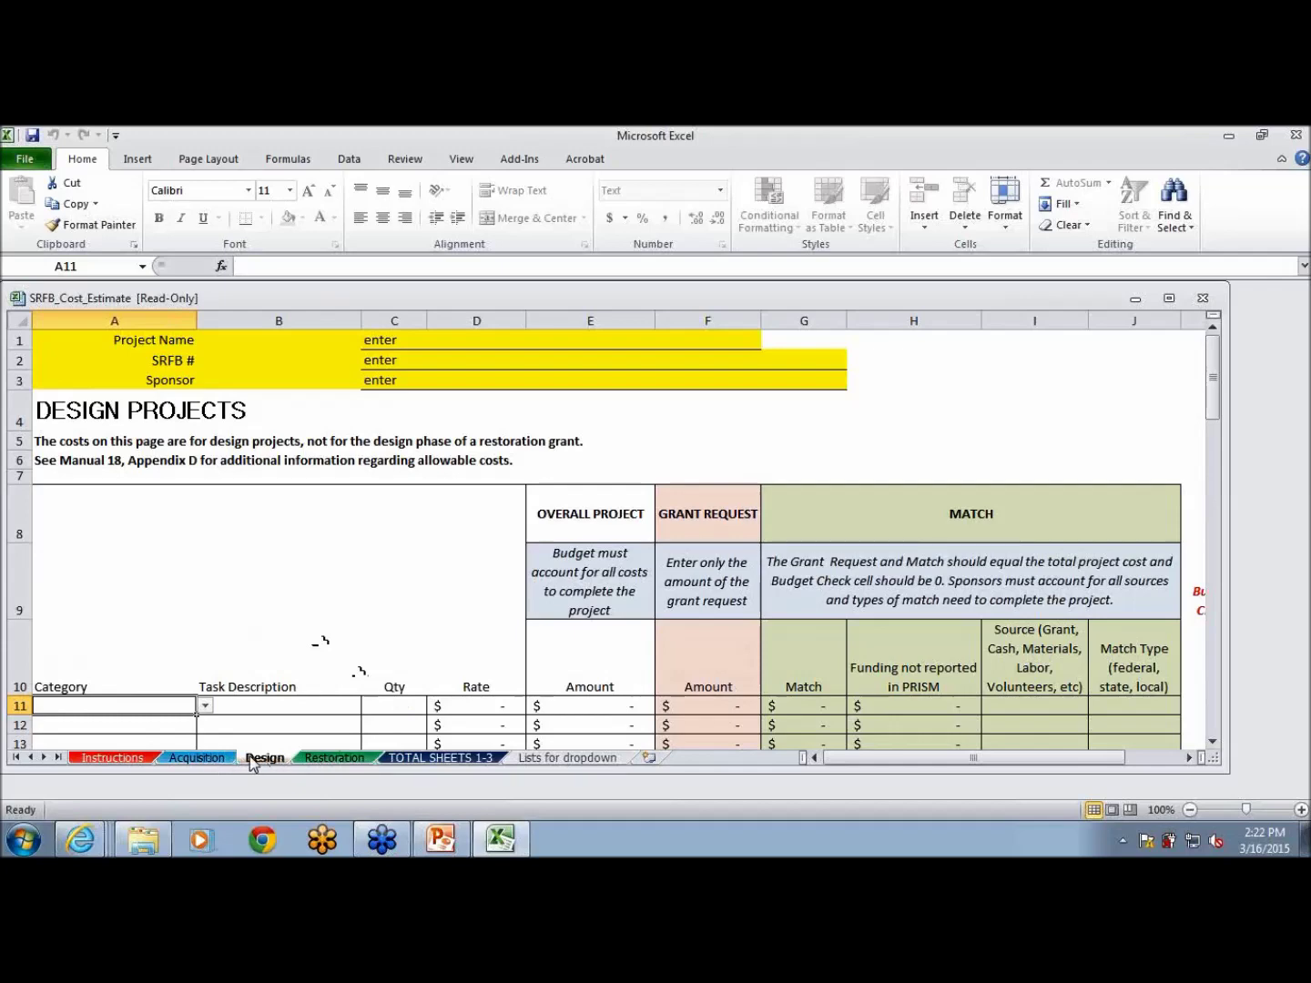
left_click(213, 761)
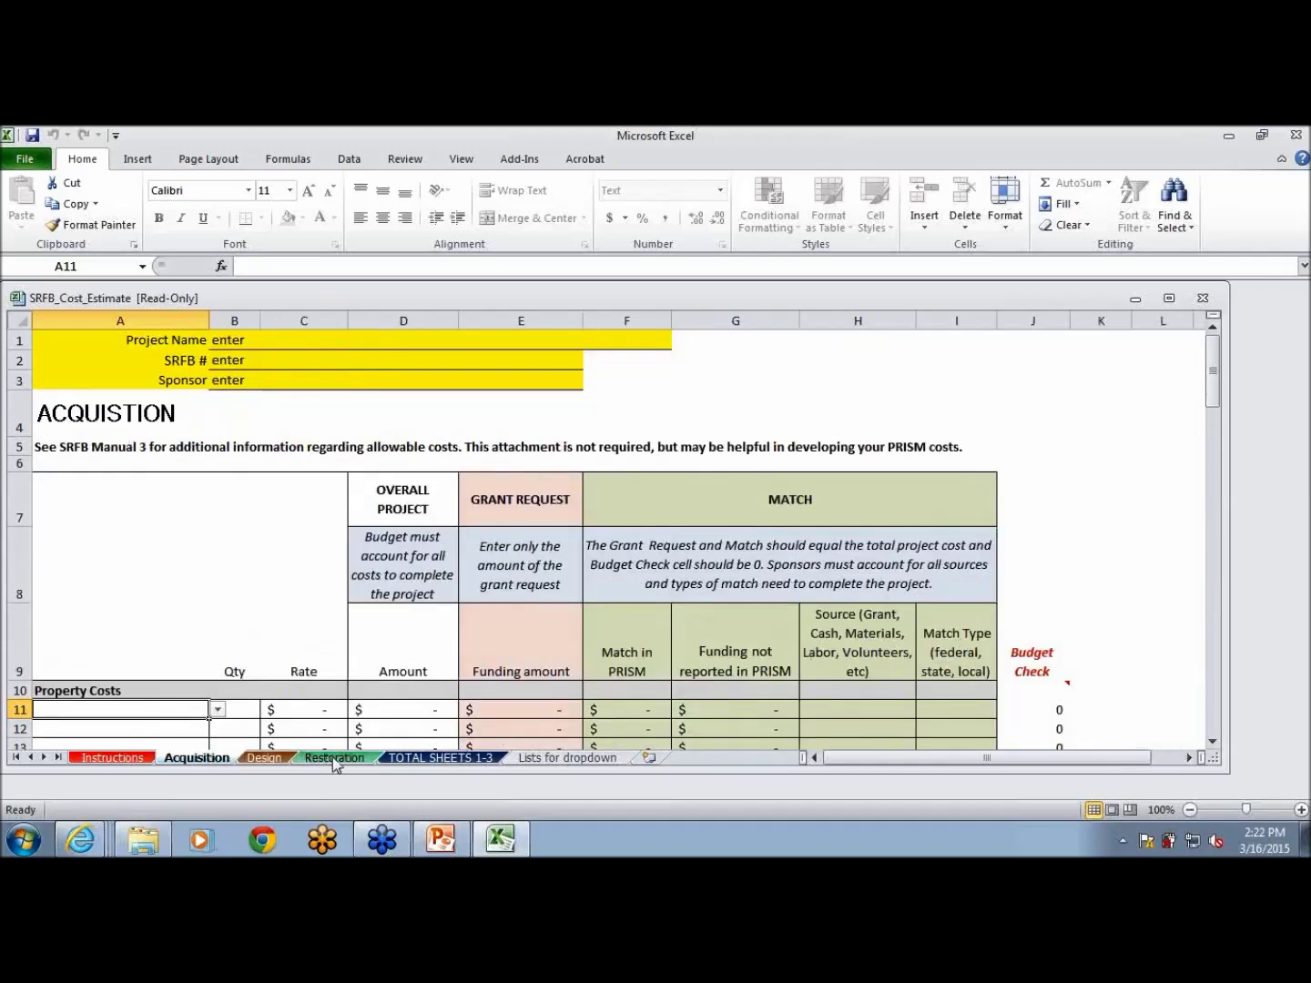
left_click(333, 759)
left_click(427, 762)
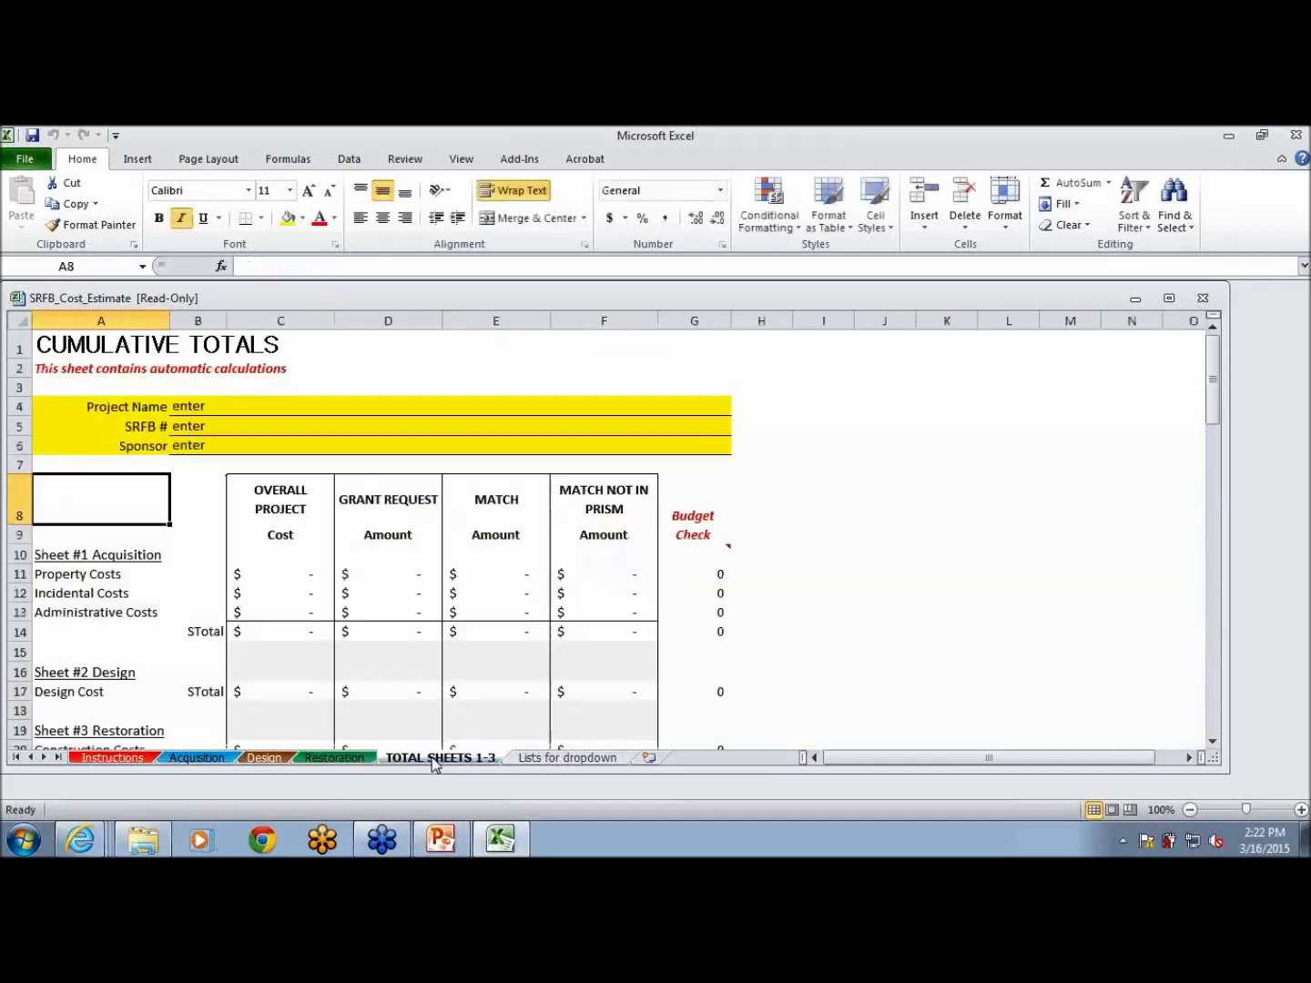
scroll(389, 688, "down", 2)
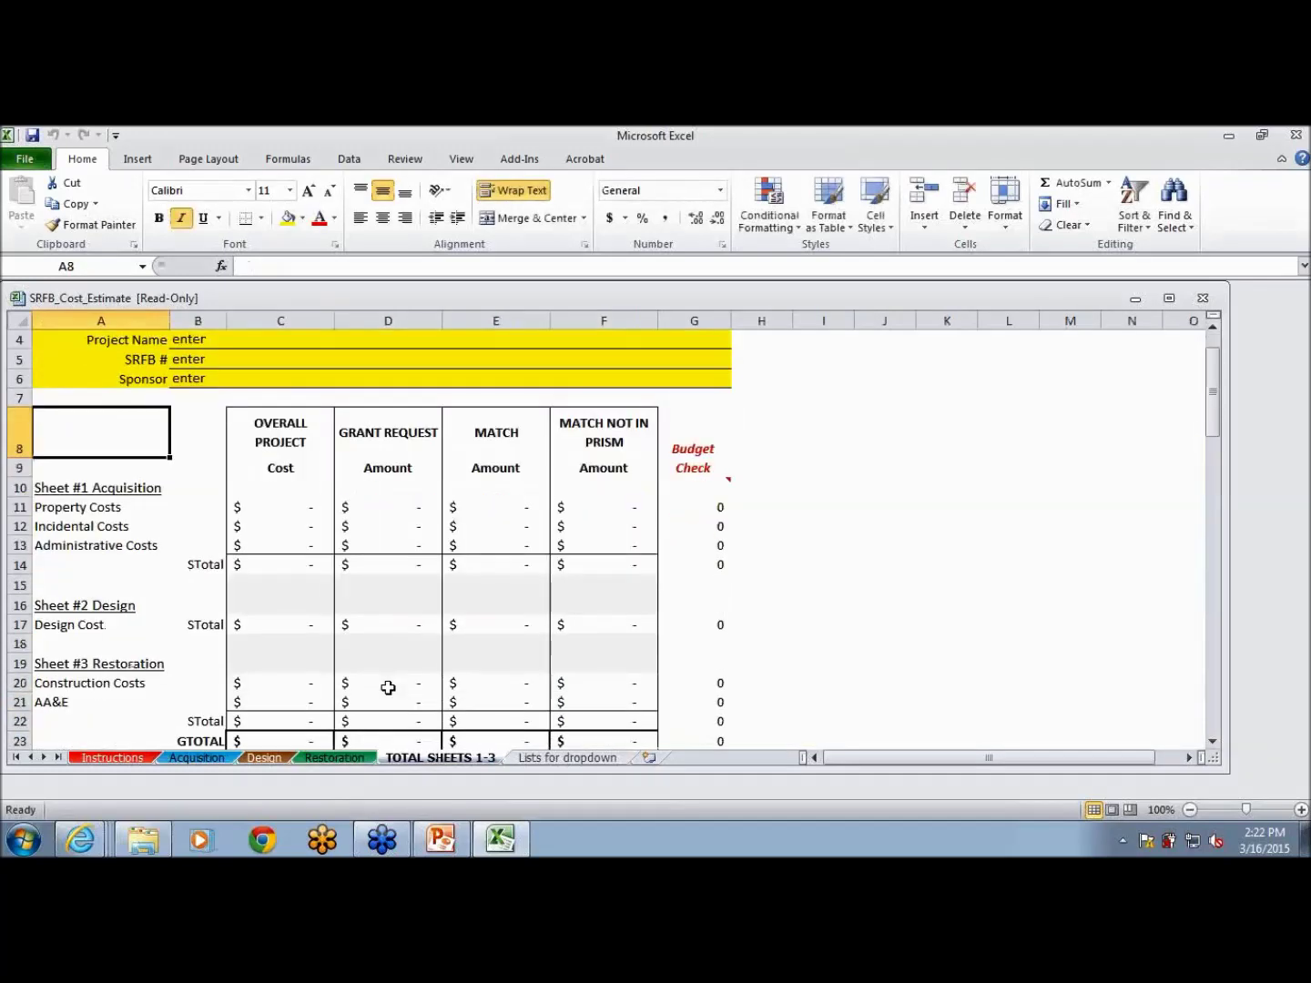
scroll(388, 688, "up", 1)
scroll(389, 689, "up", 1)
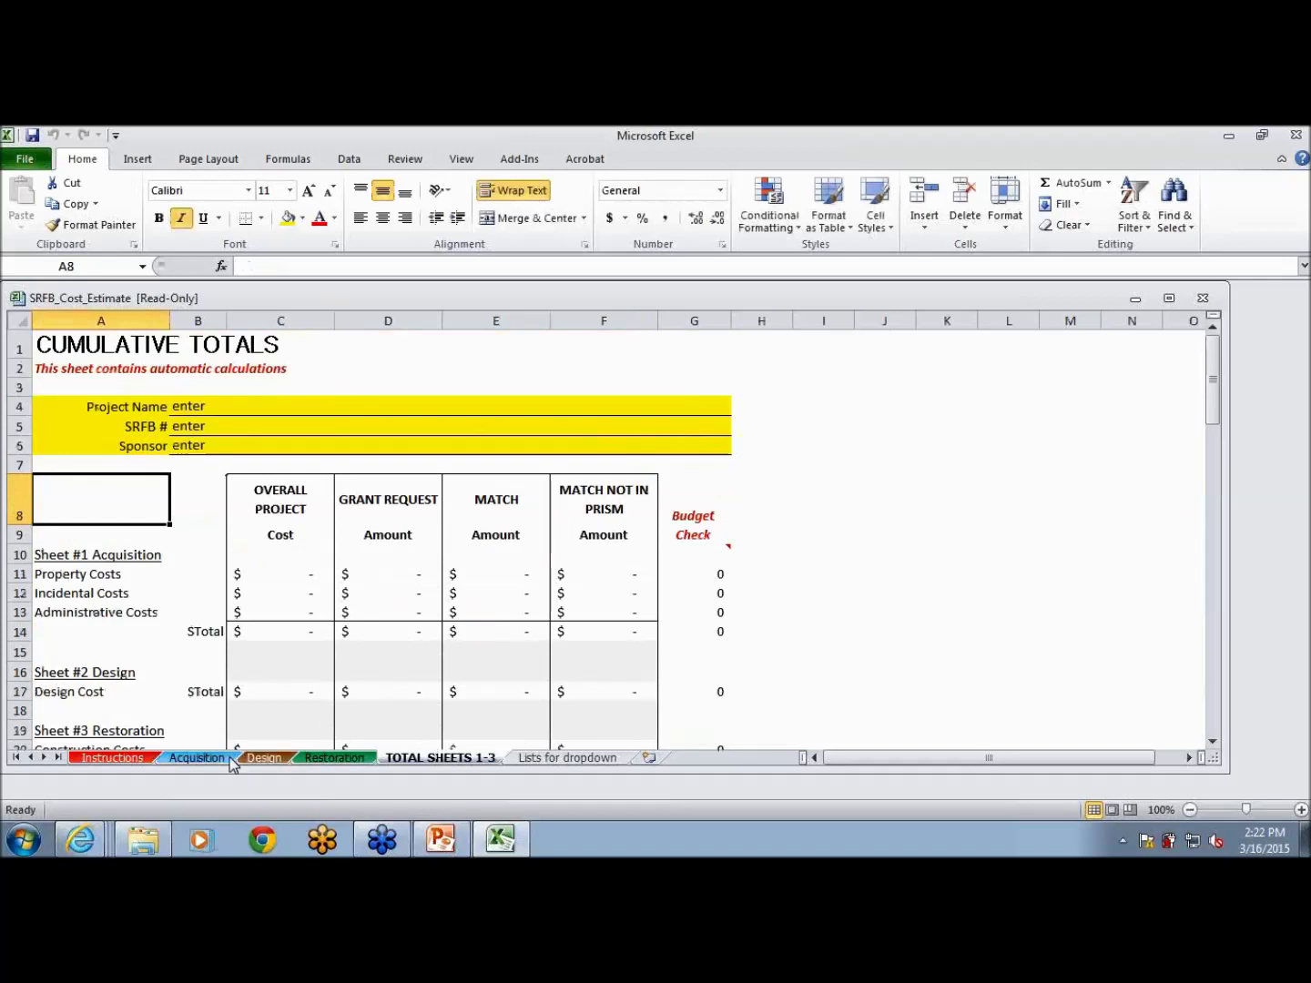
left_click(321, 758)
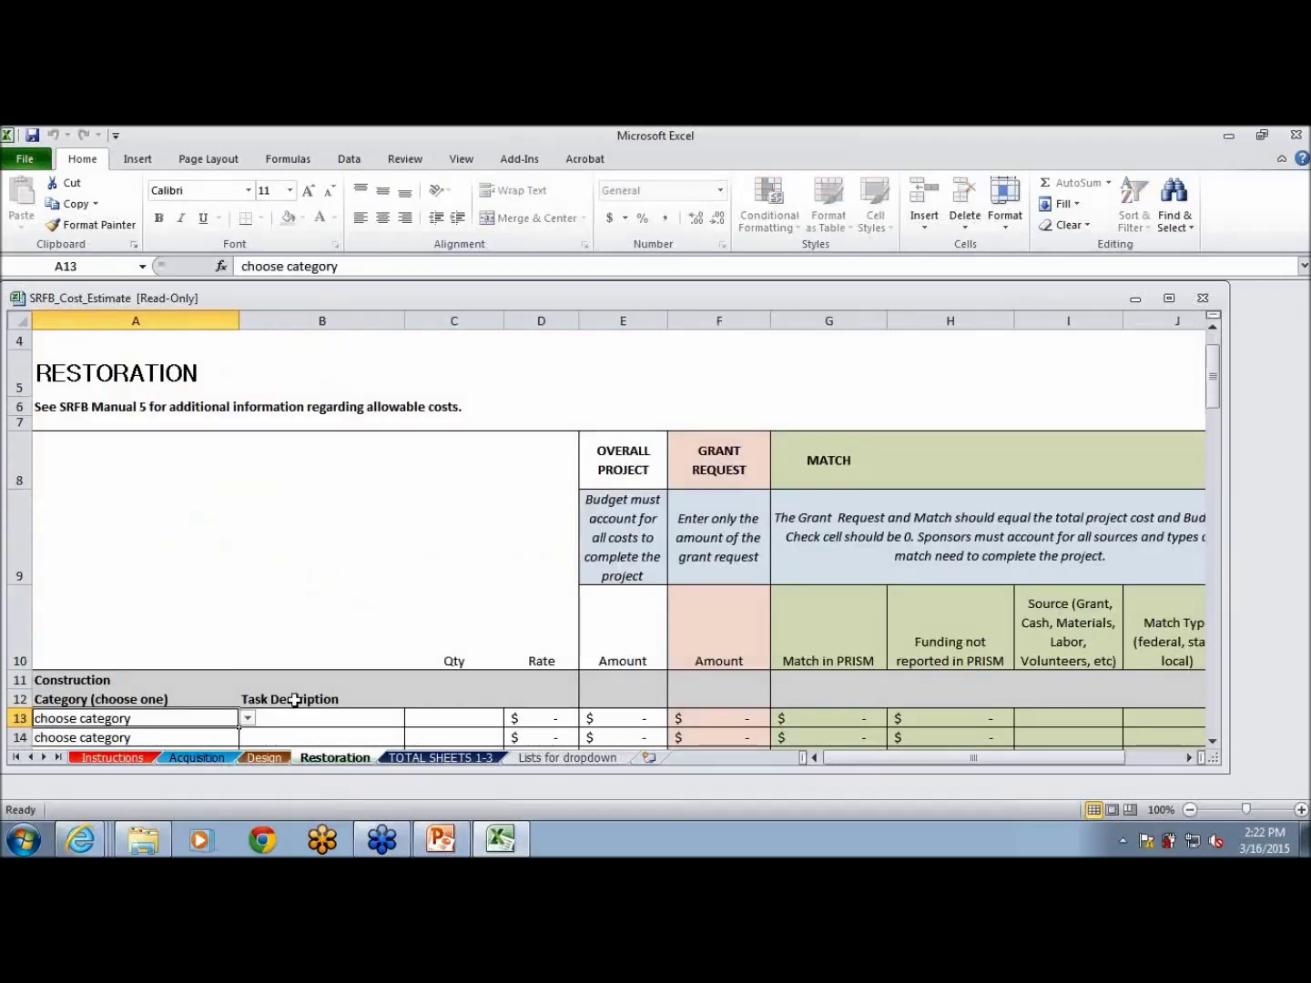
left_click(218, 759)
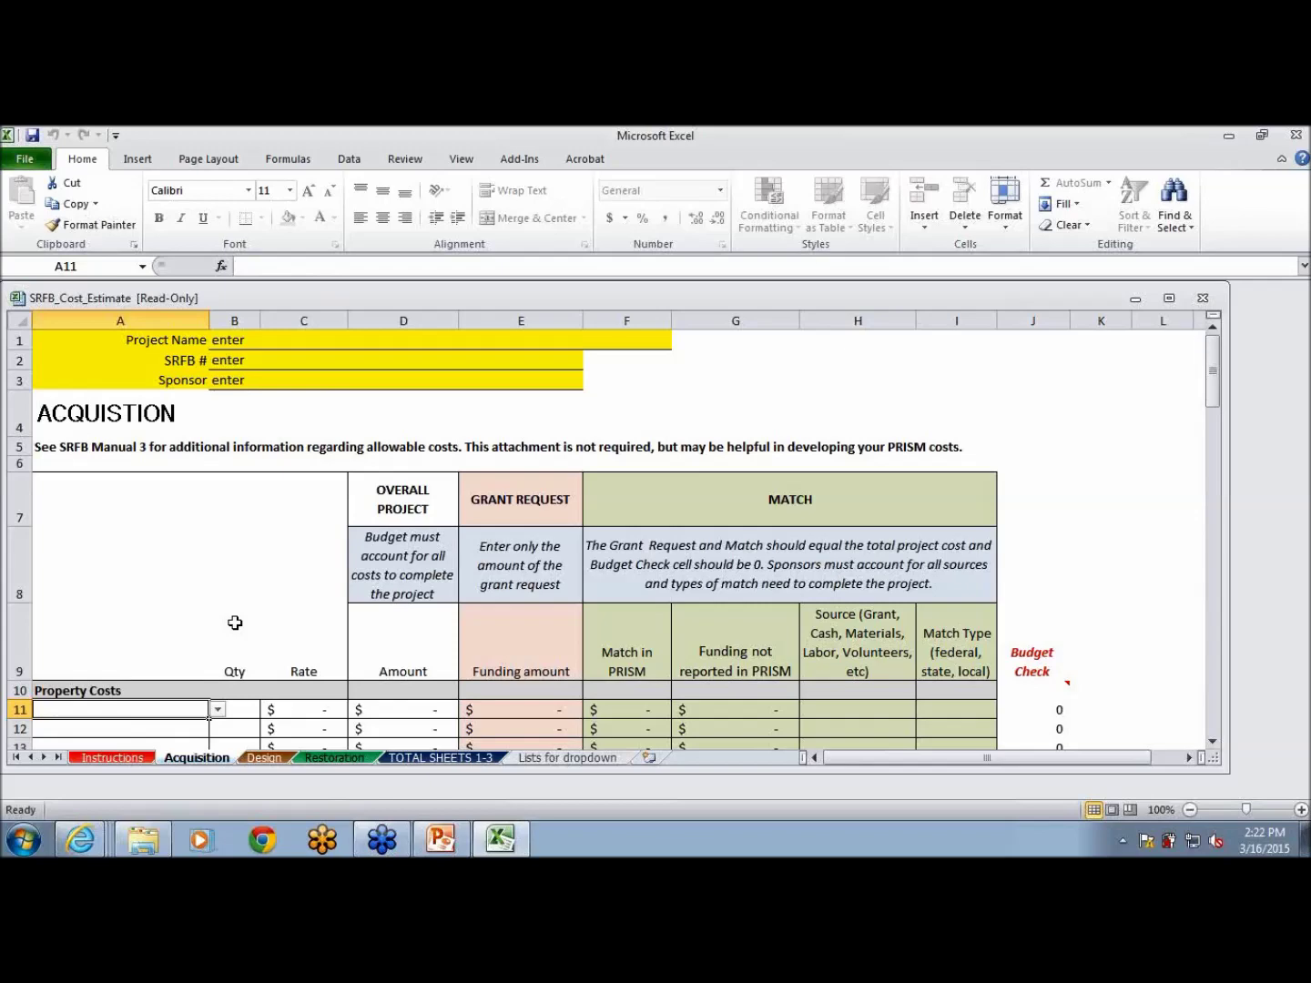
scroll(234, 623, "down", 1)
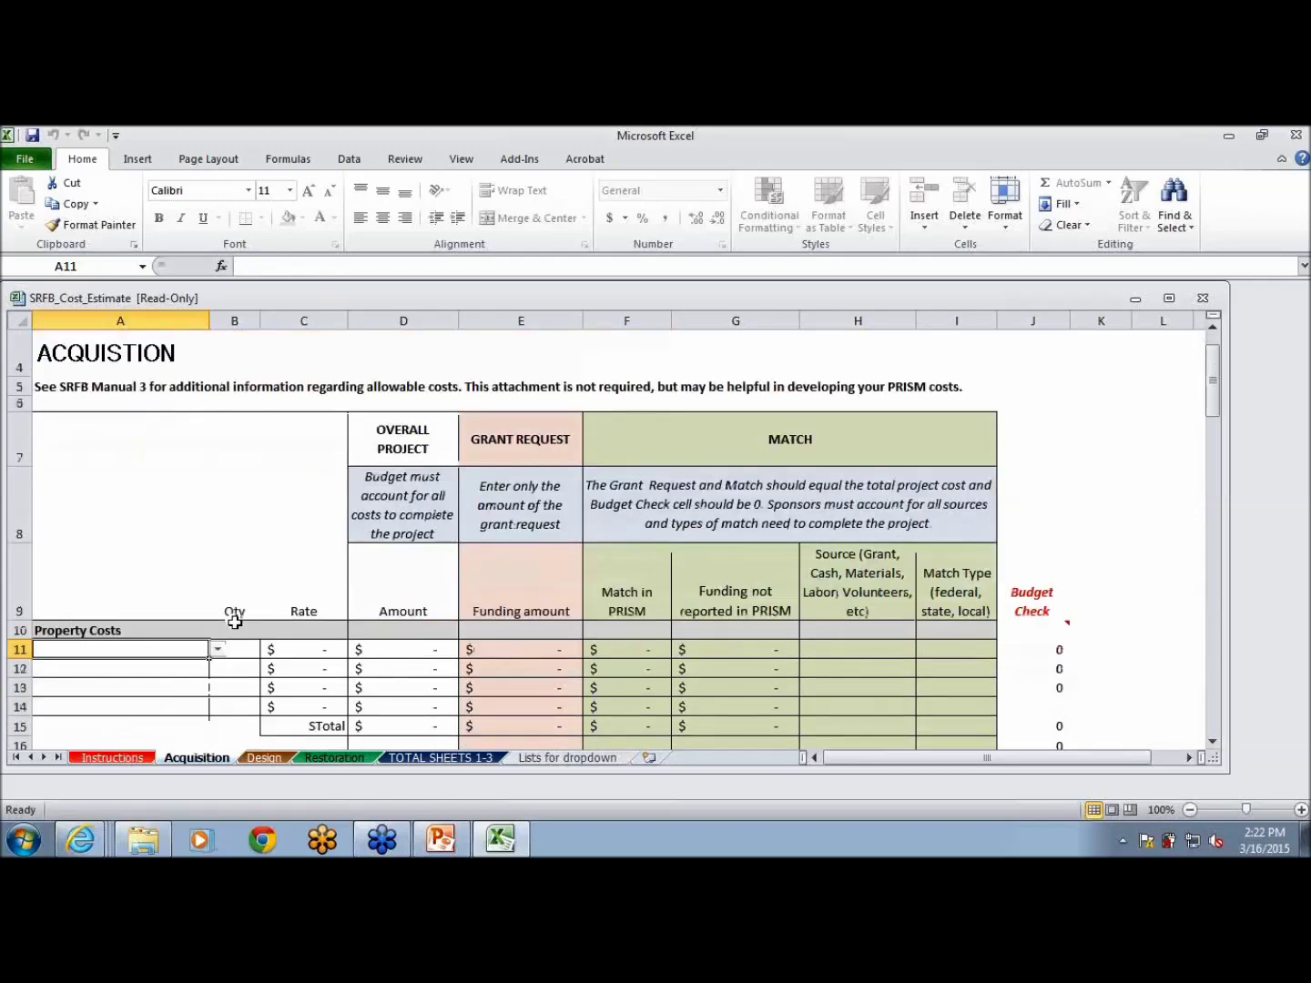
scroll(235, 624, "down", 2)
scroll(235, 623, "up", 1)
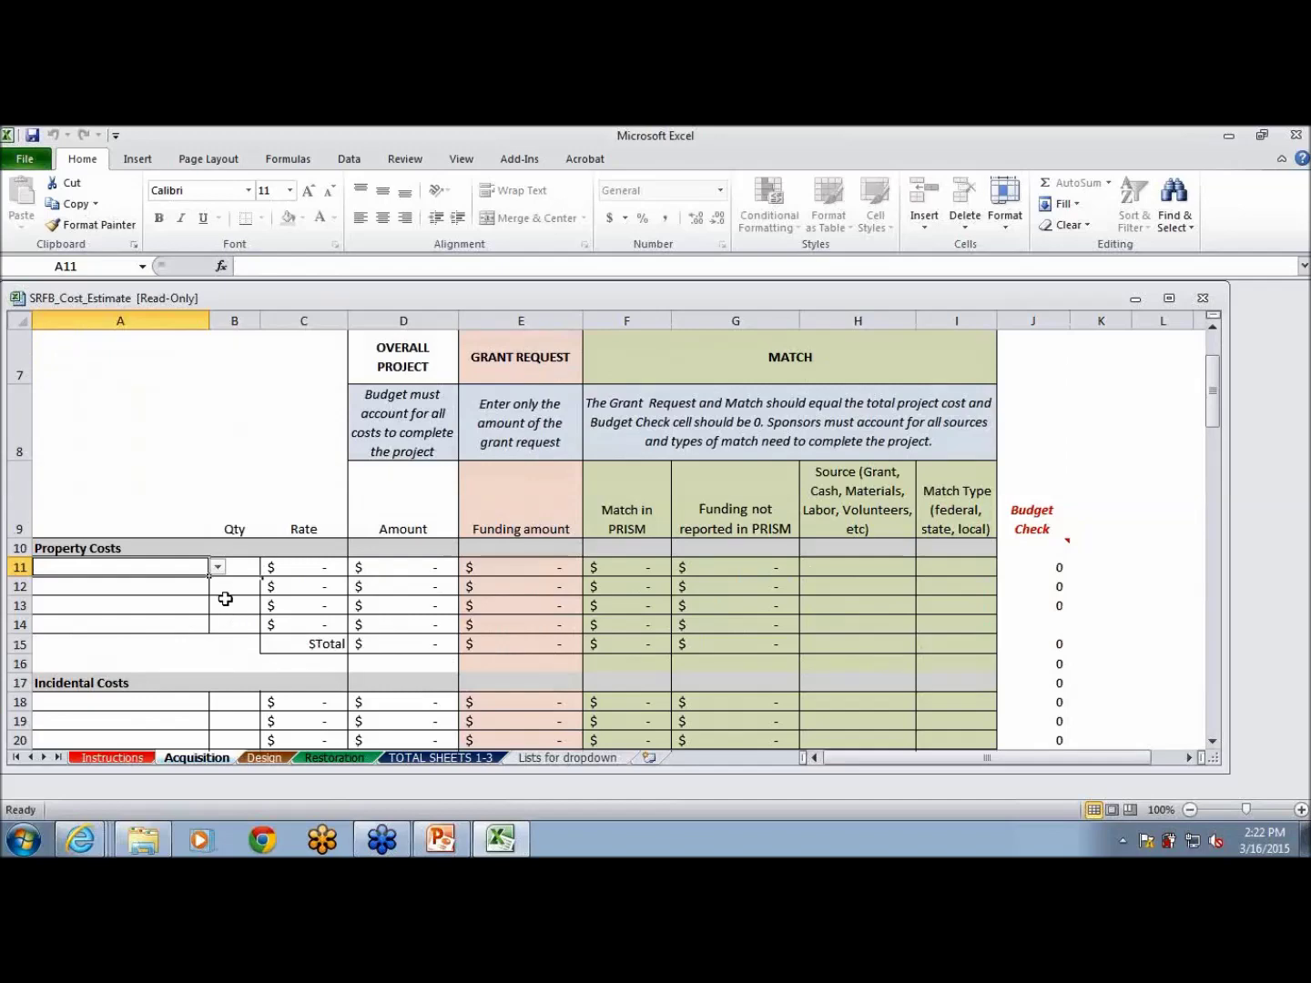
scroll(226, 599, "up", 1)
scroll(226, 600, "down", 1)
left_click(217, 567)
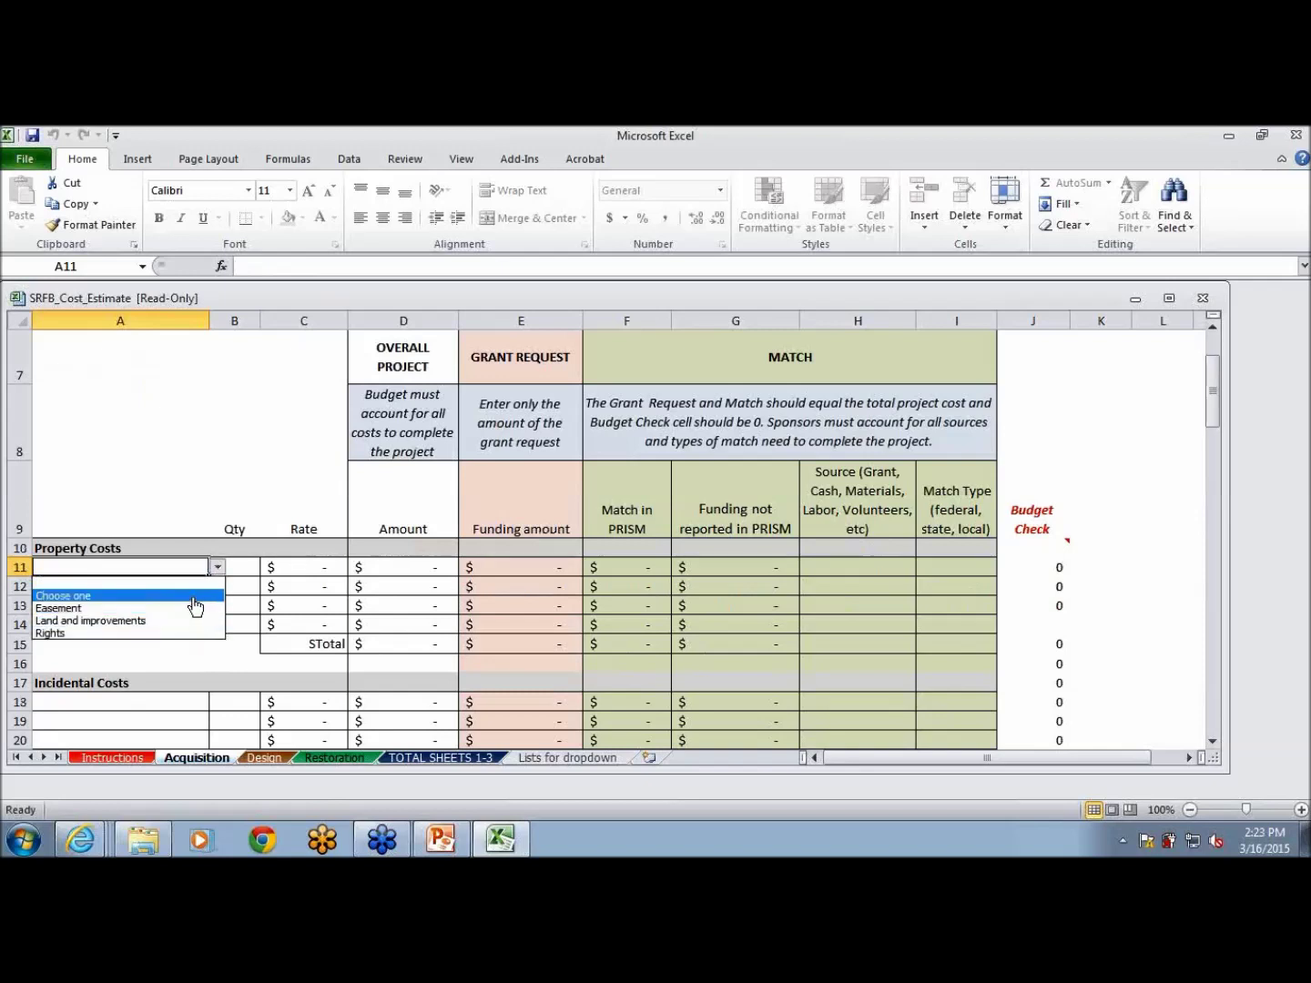
scroll(177, 527, "down", 2)
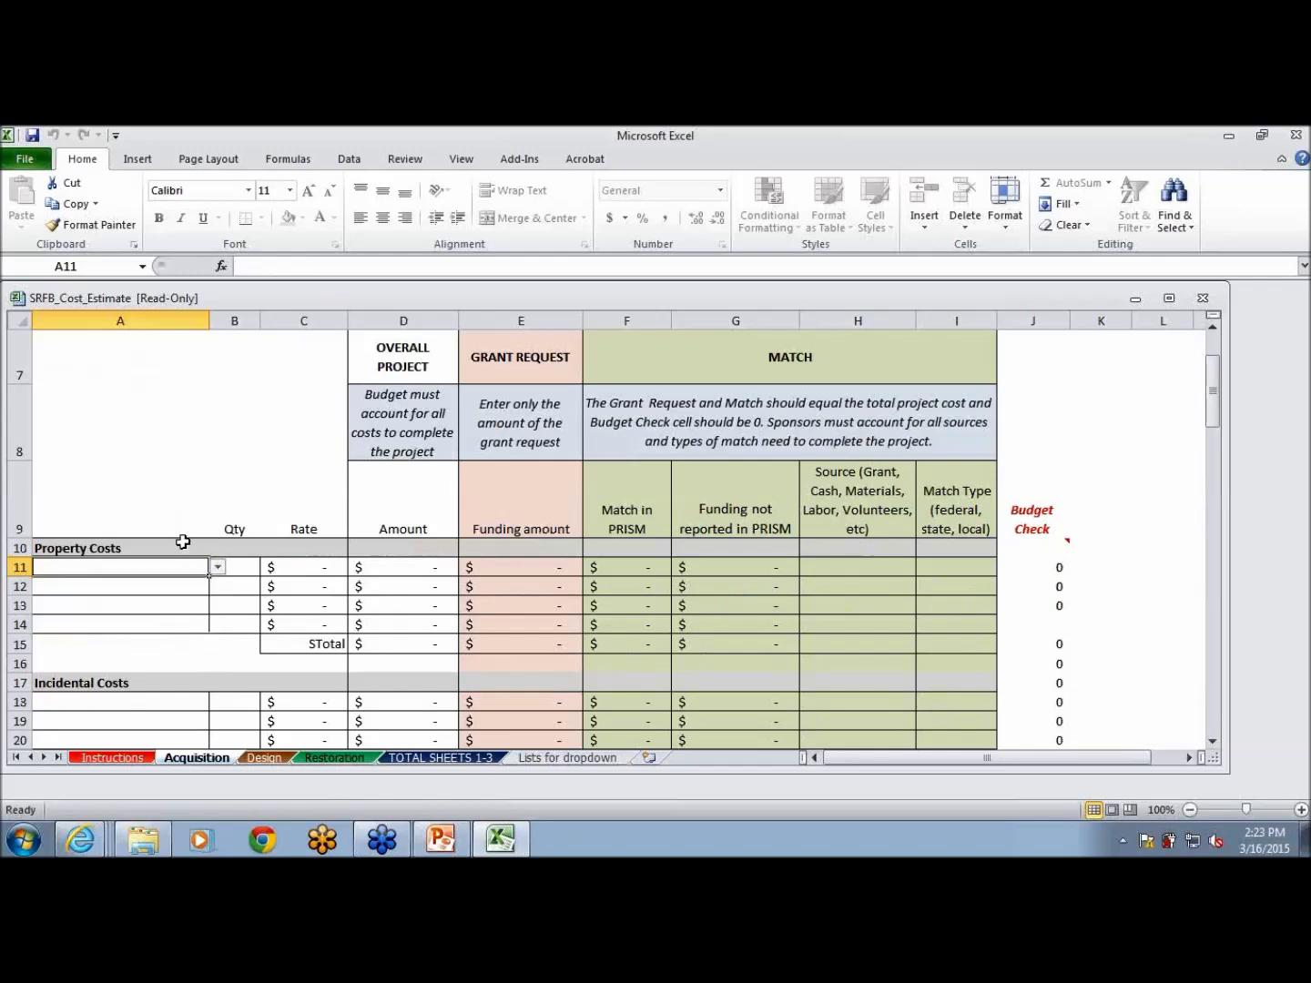
left_click(157, 495)
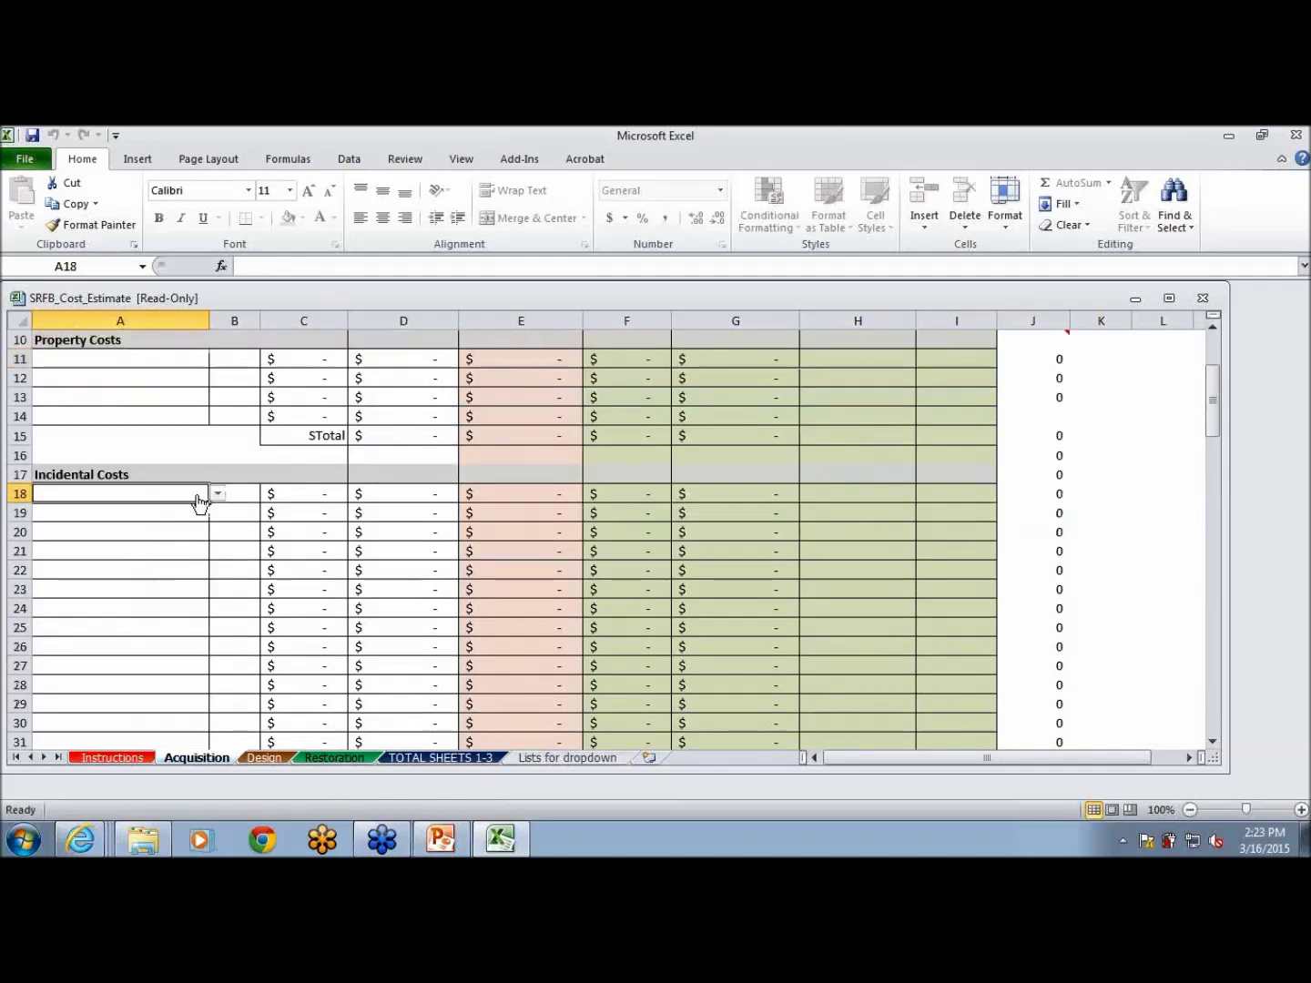
left_click(217, 494)
mouse_move(218, 541)
left_mouse_down()
mouse_move(219, 590)
mouse_move(216, 536)
left_mouse_up()
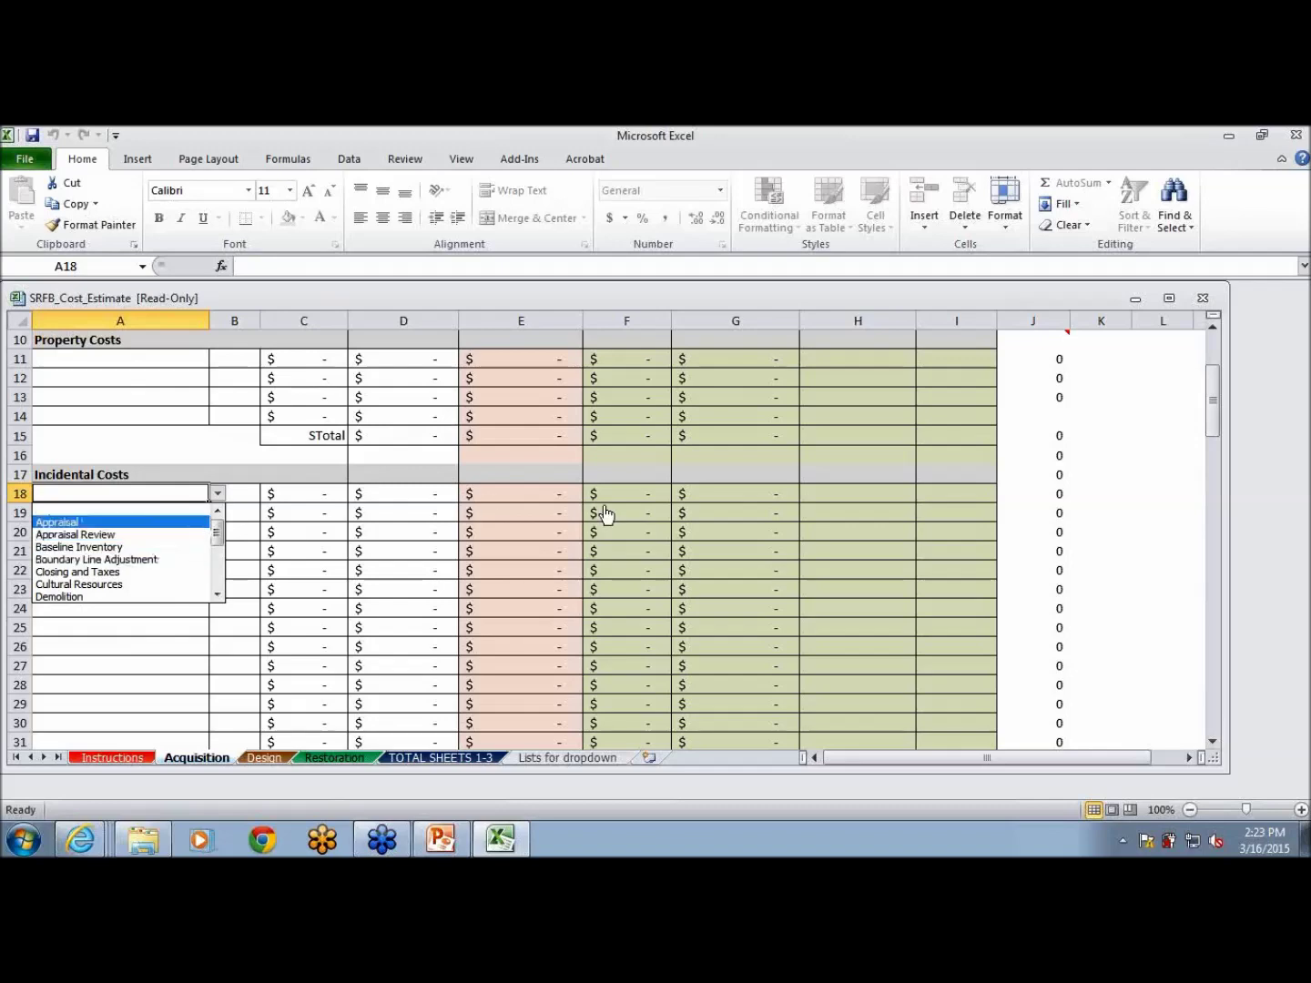
left_click_drag(1217, 407, 1213, 413)
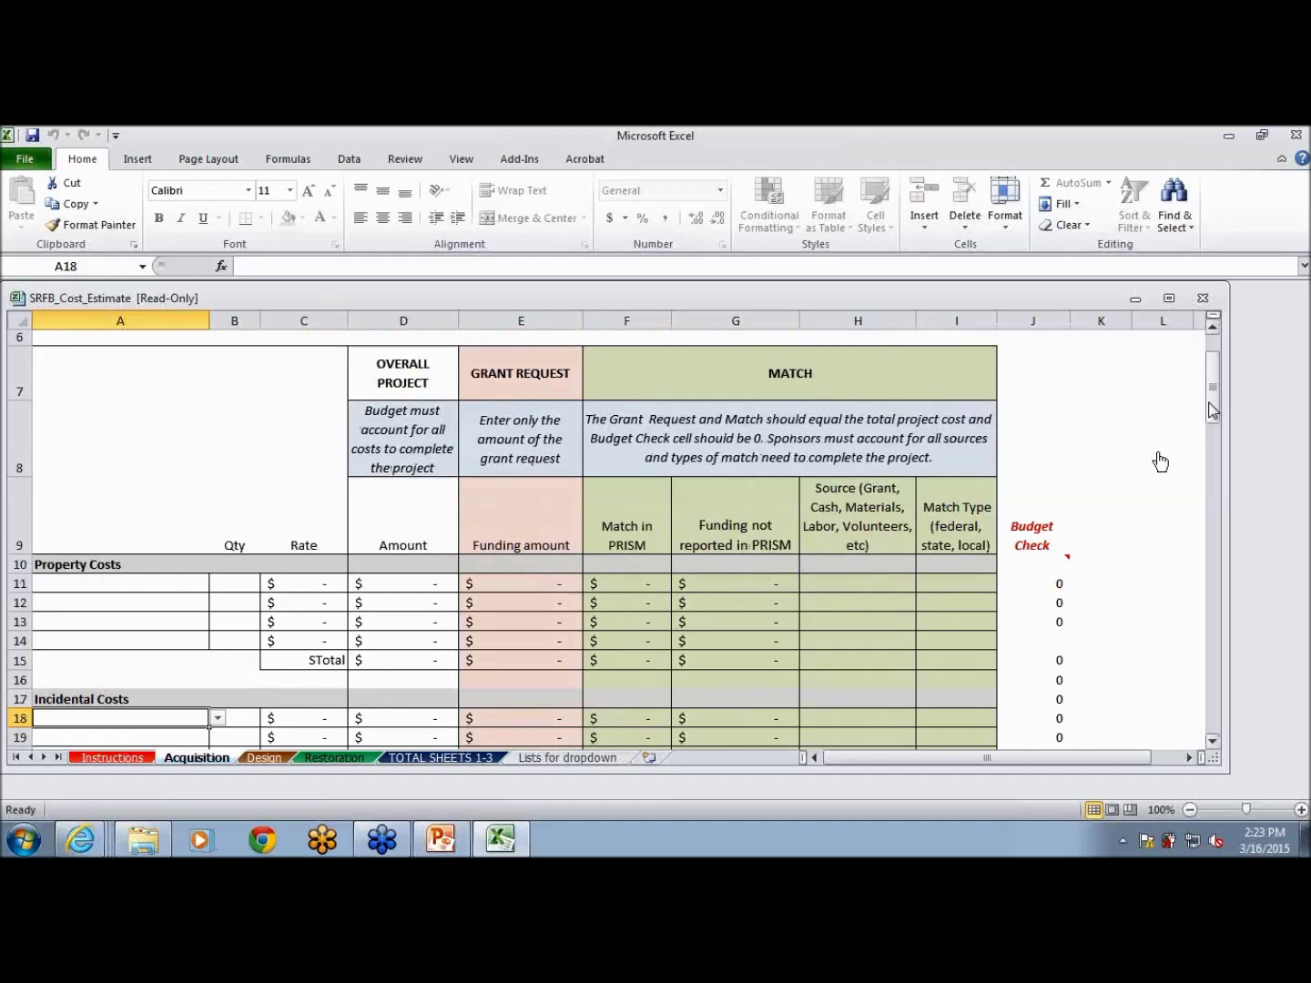
left_click_drag(1215, 411, 1217, 401)
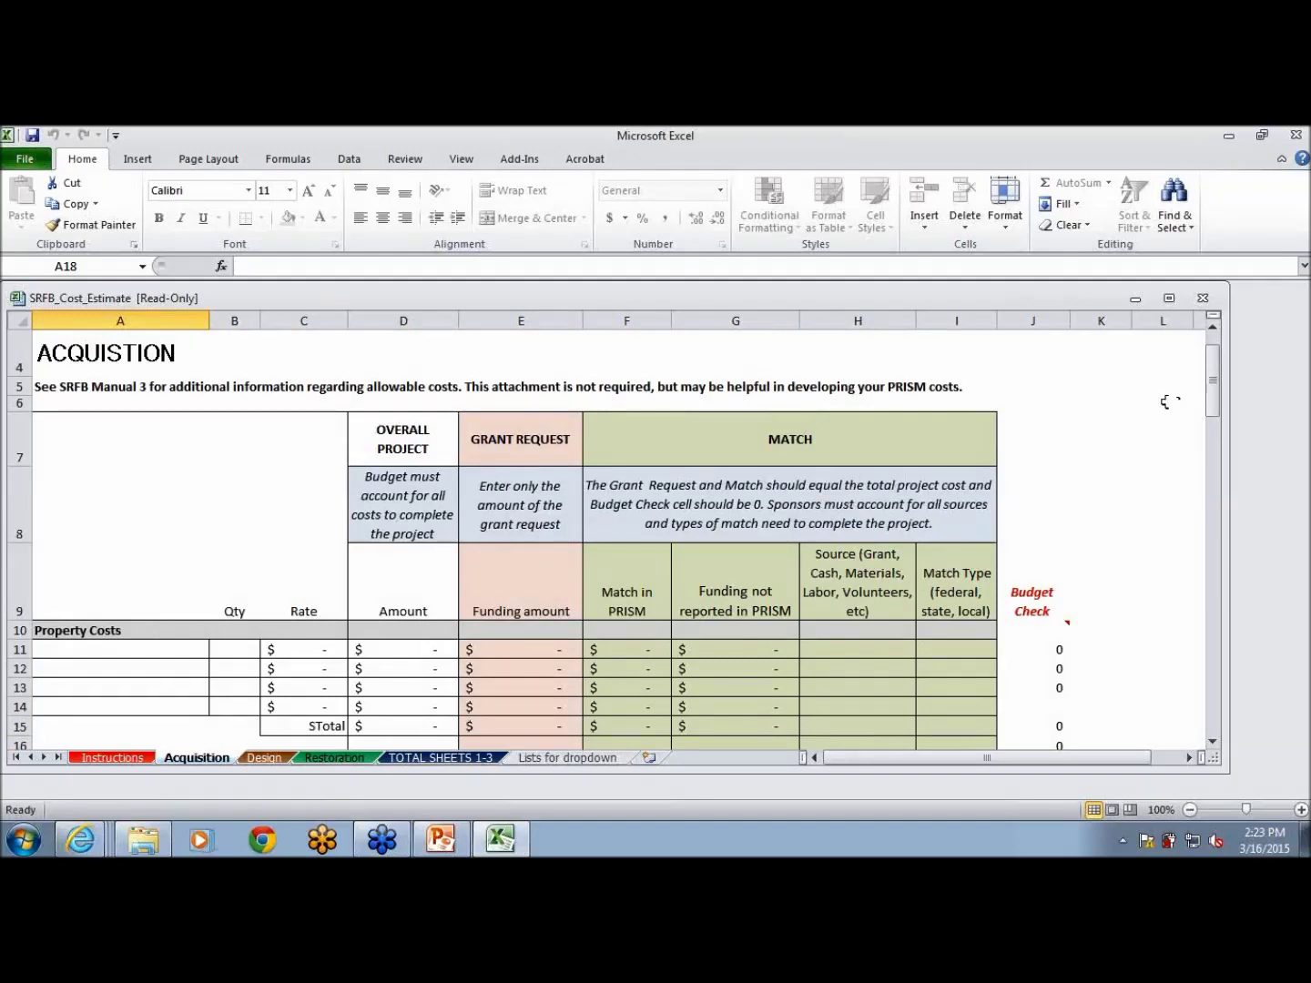
On the Restoration sheet, open A13's category dropdown and scroll through the allowed categories
left_click(336, 759)
scroll(370, 664, "down", 2)
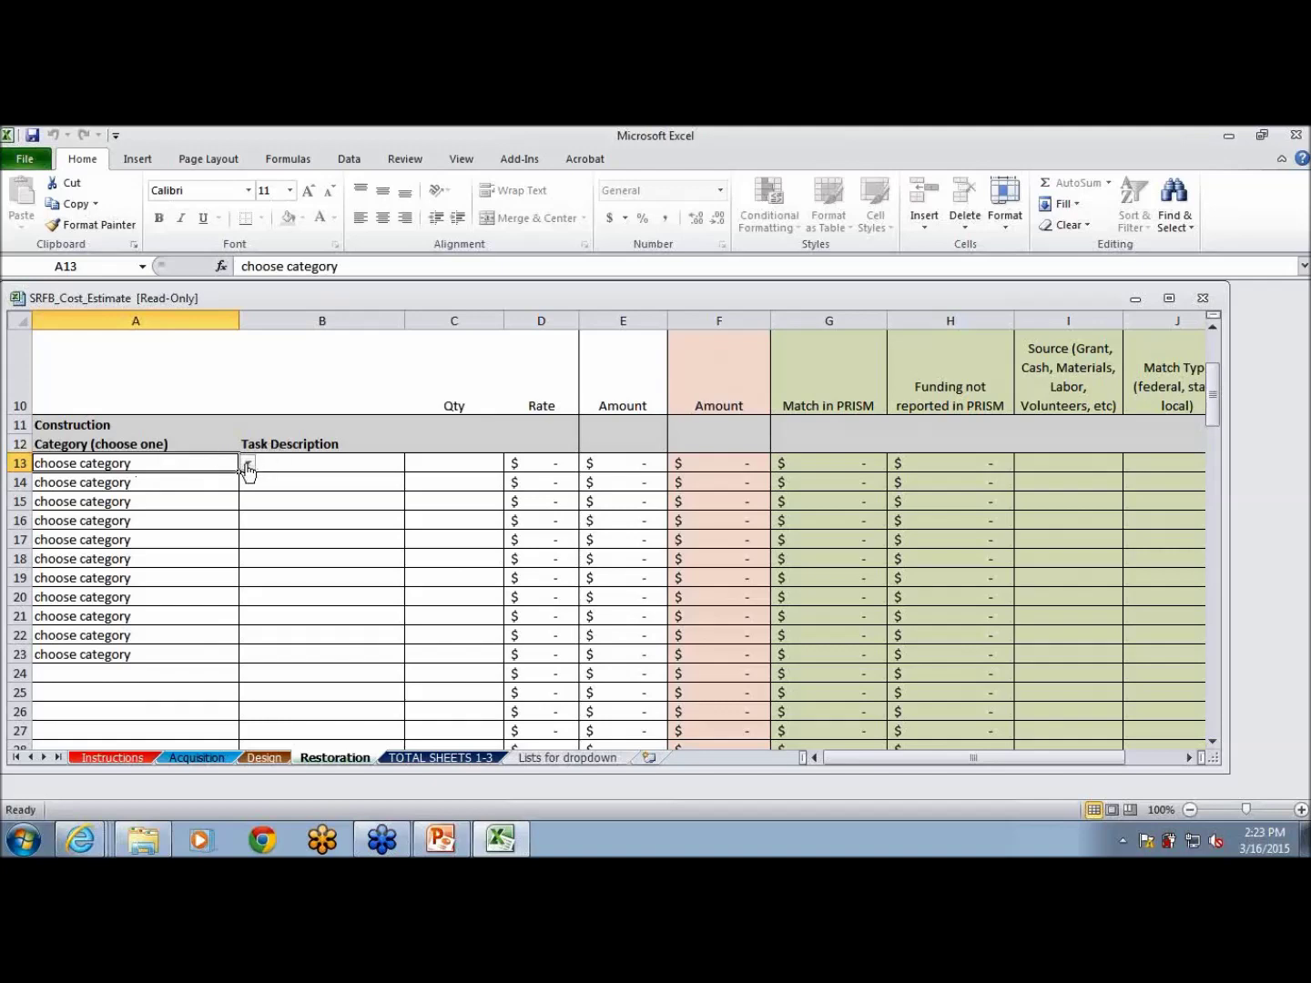
left_click(247, 463)
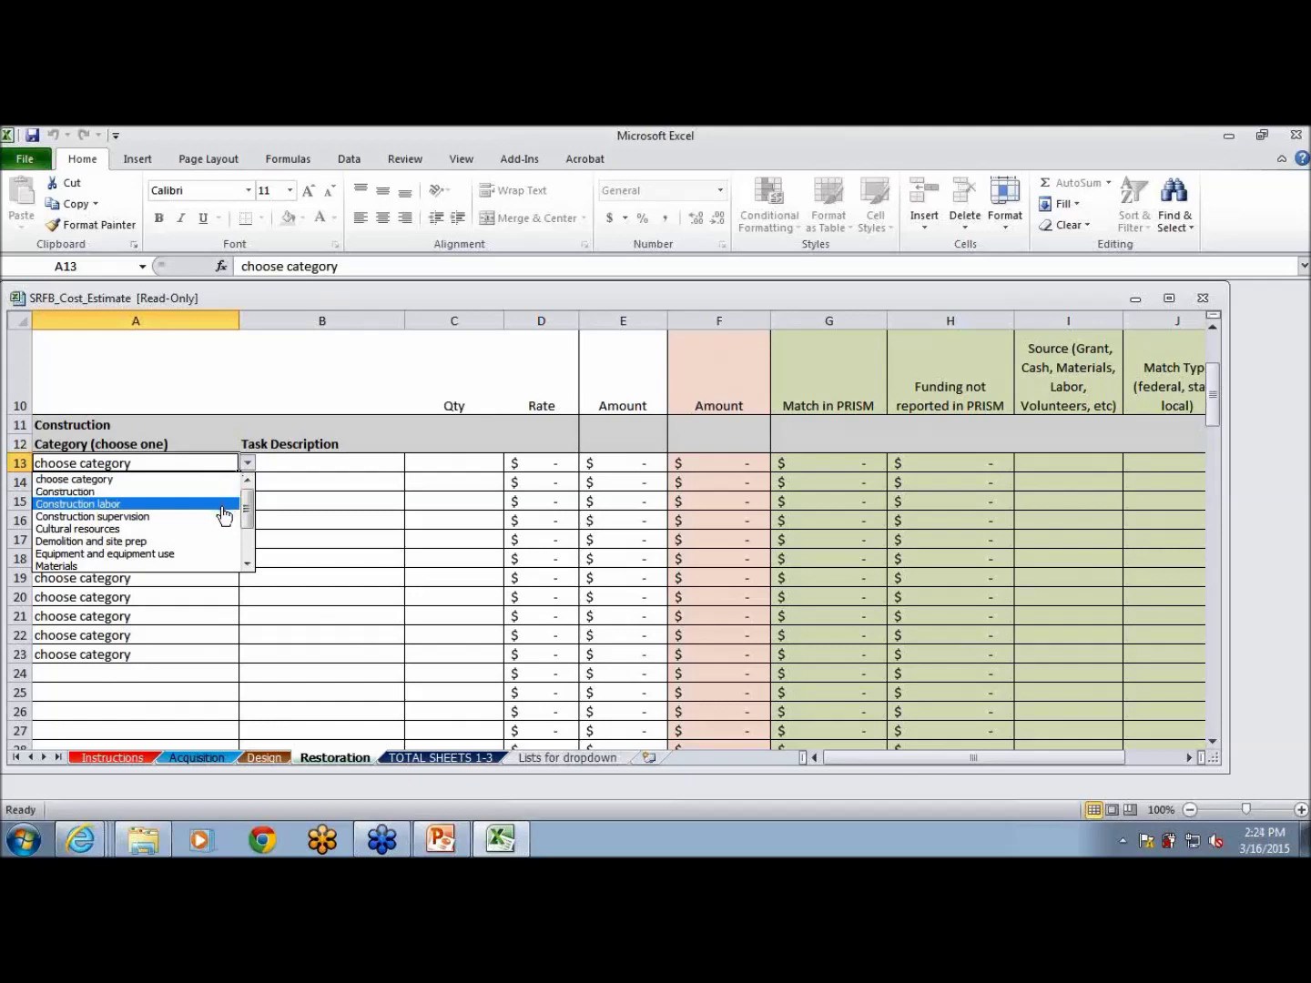
left_click_drag(250, 519, 252, 559)
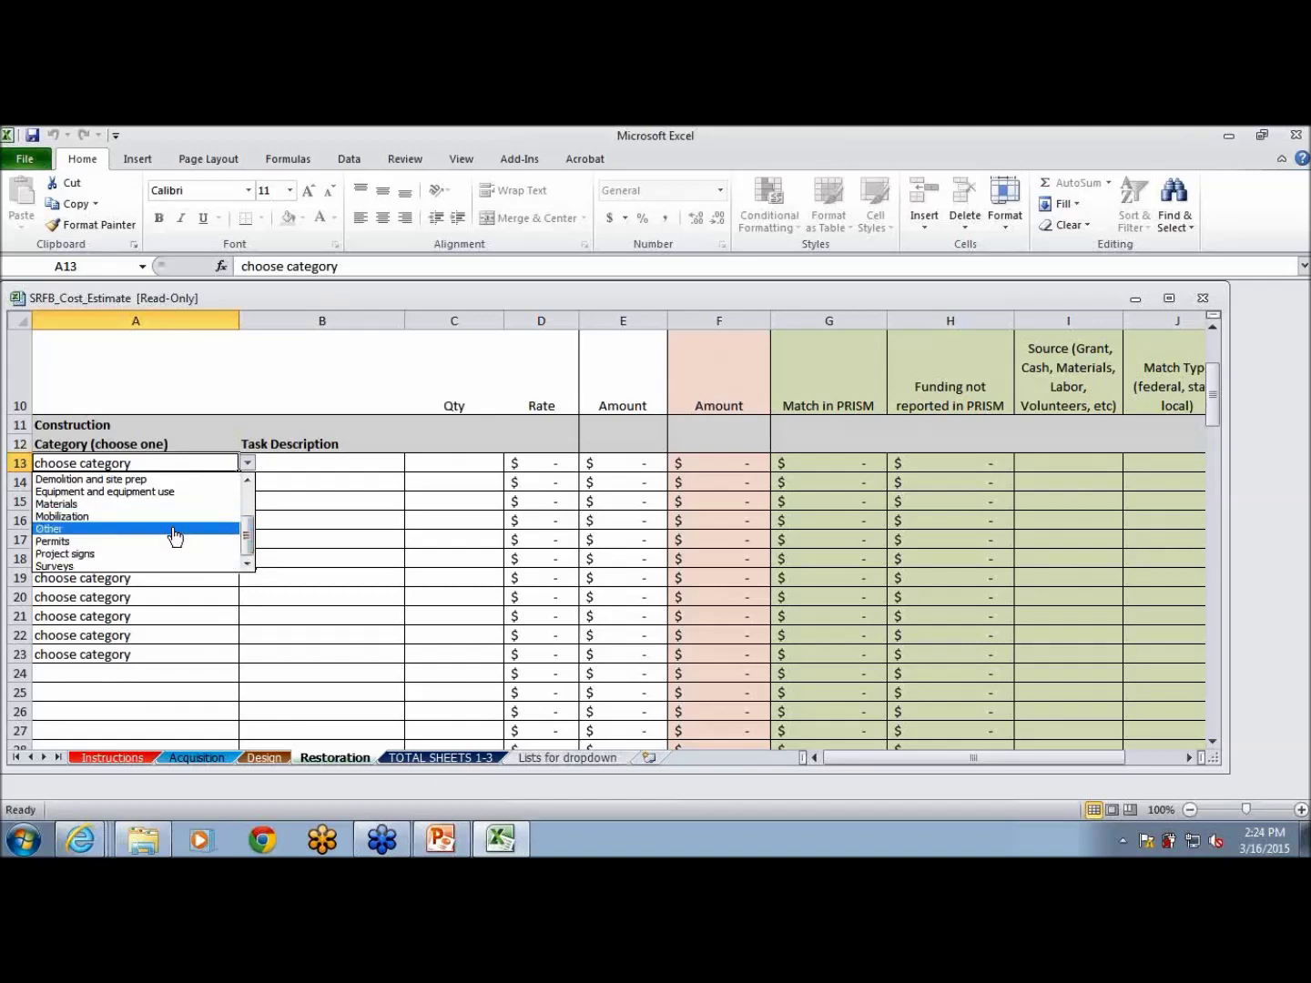
left_click_drag(250, 530, 246, 504)
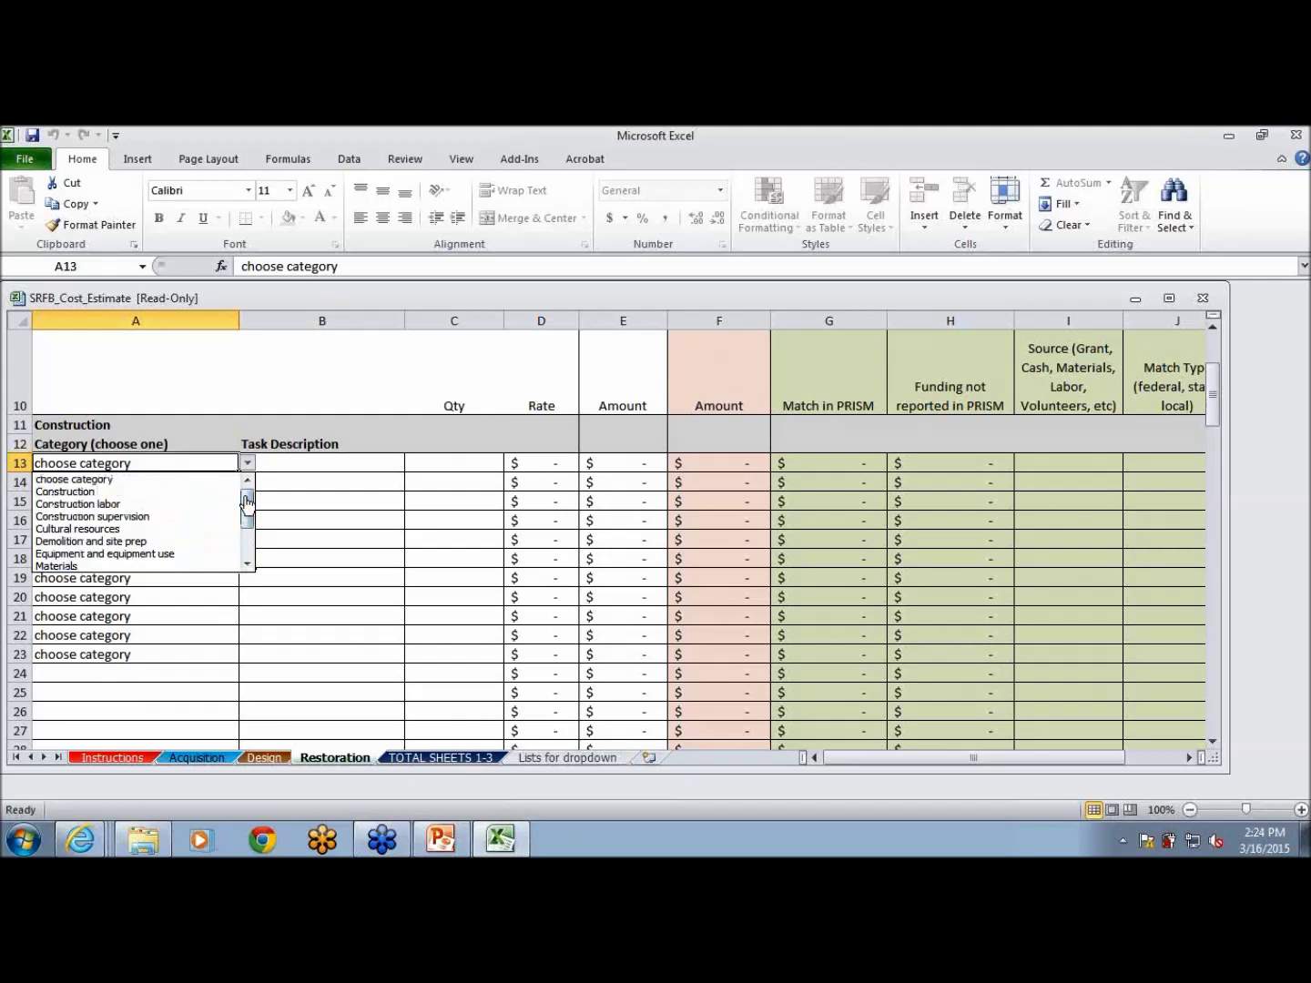
Set row 13 to Construction with description 'r', quantity 1 and rate 40
left_click(187, 494)
left_click(282, 465)
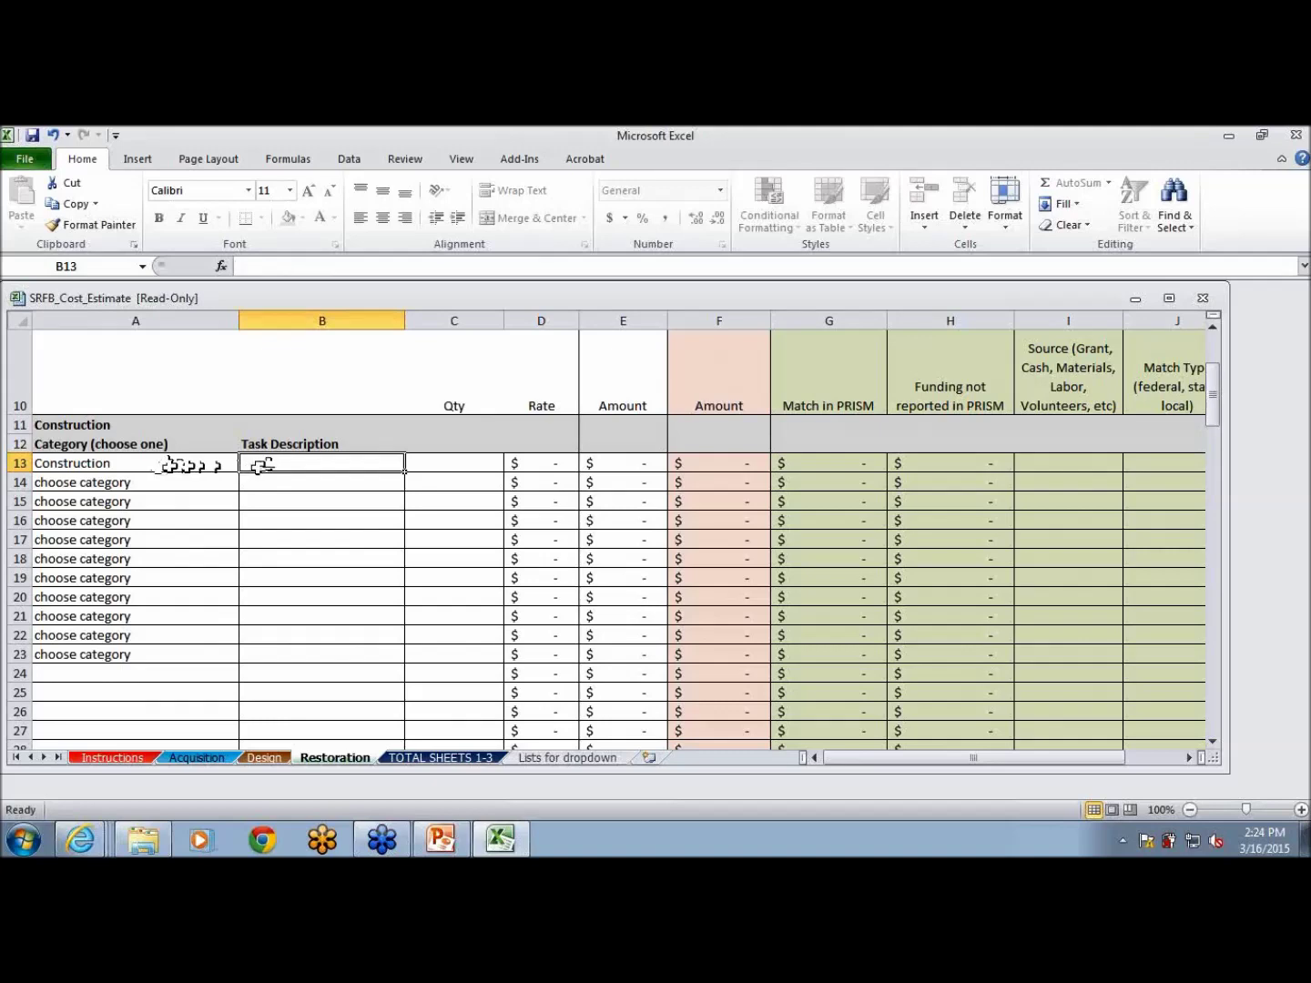
type("r")
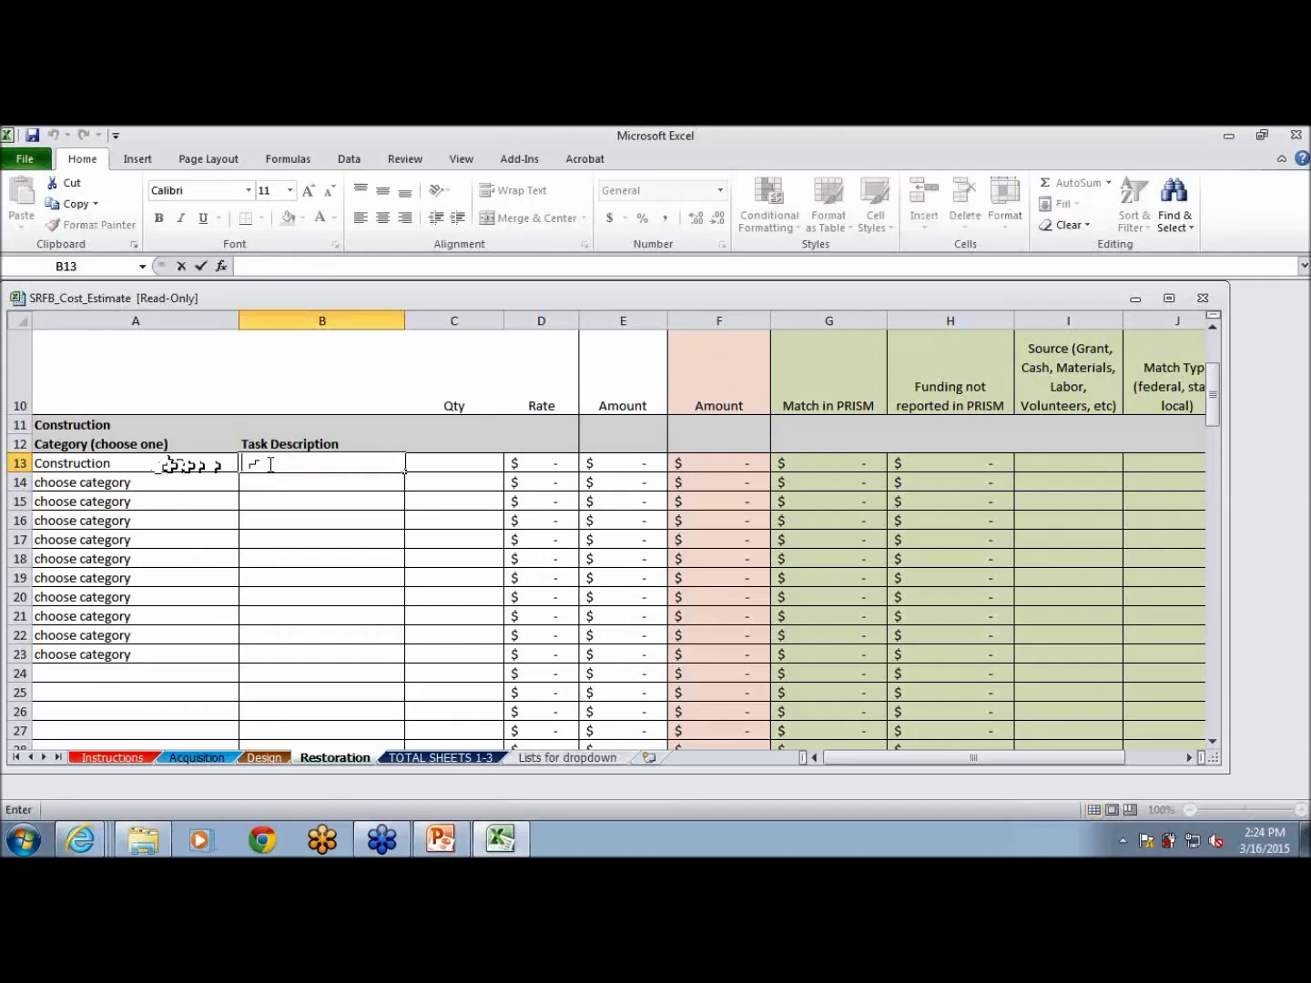
left_click(451, 465)
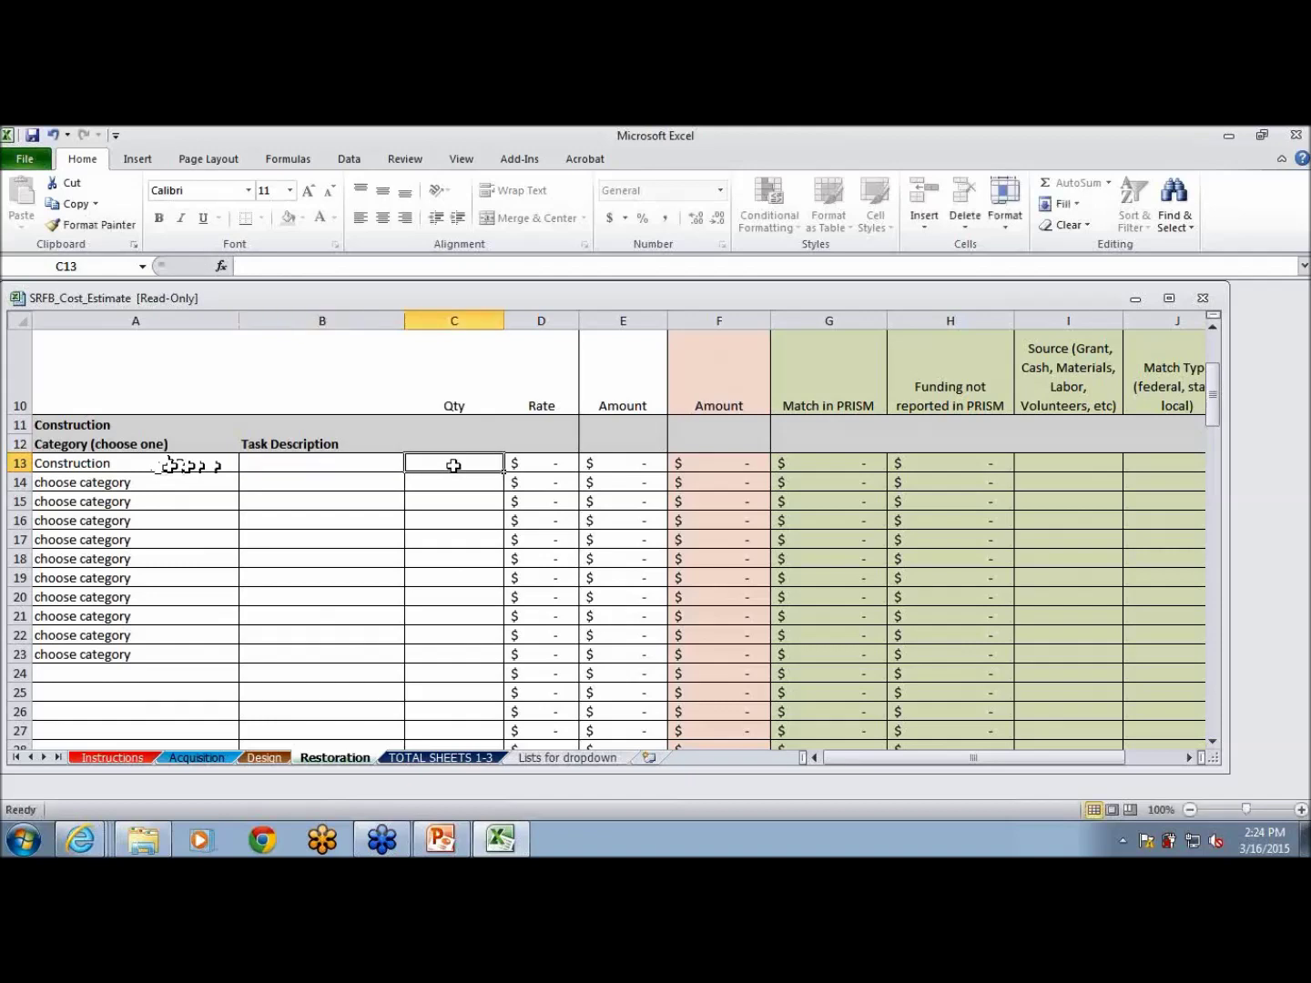
type("1")
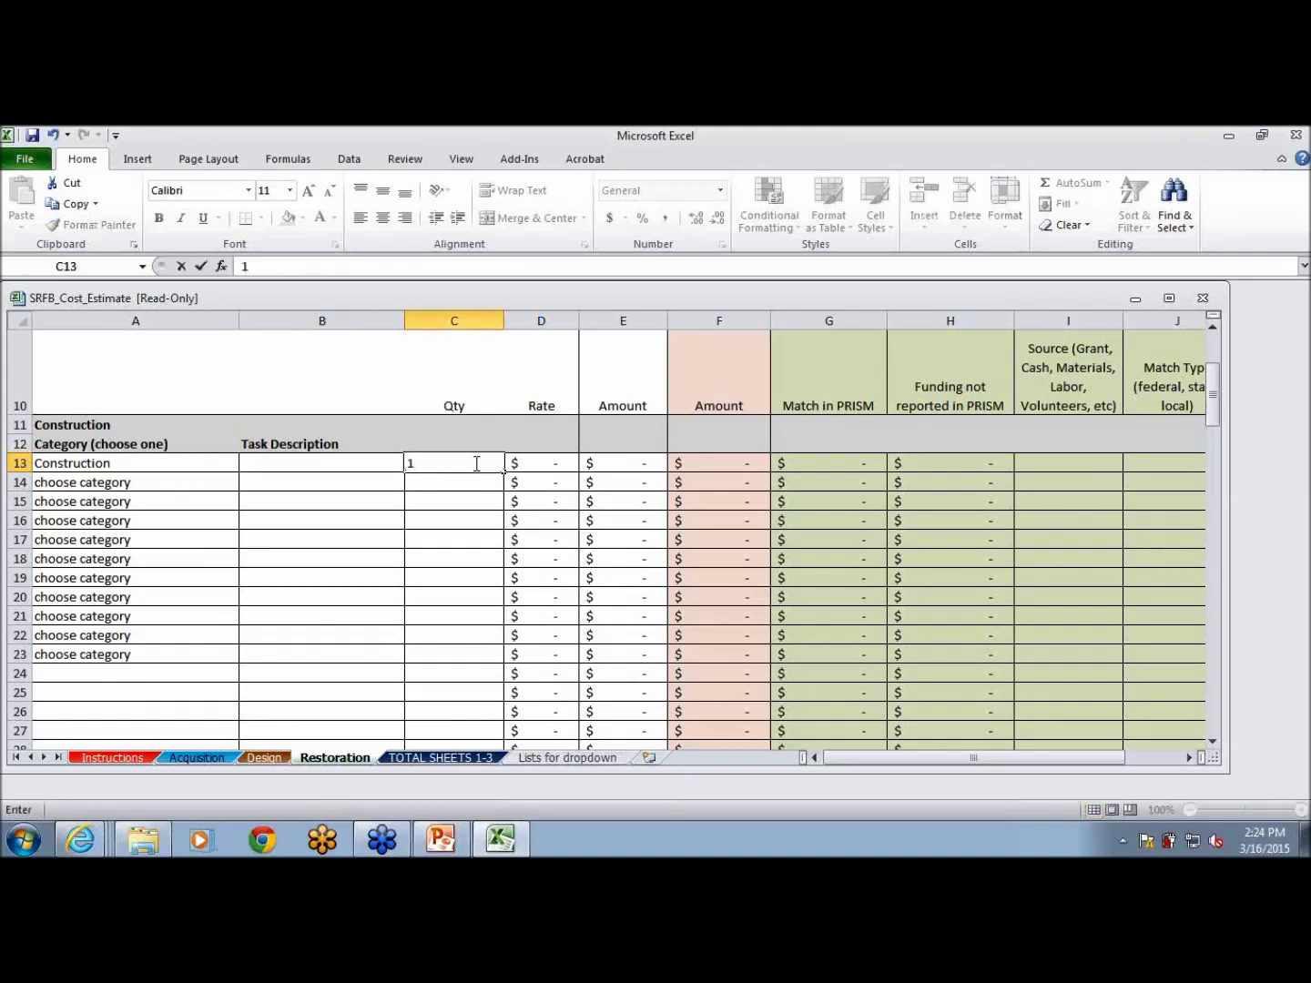
type("00")
key("Tab")
type("40")
key("Tab")
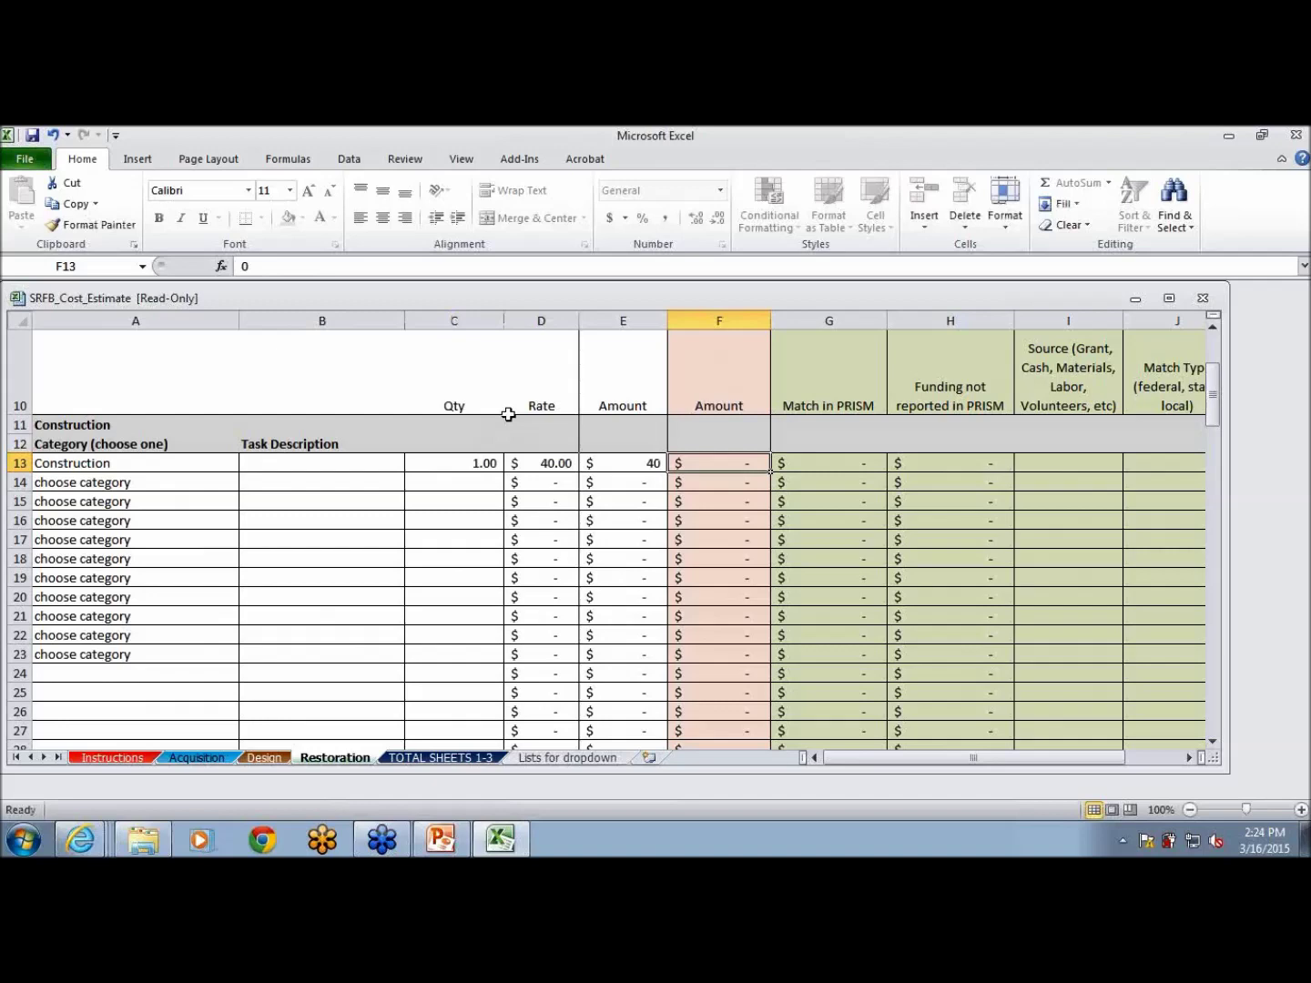
Inspect row 13's Match in PRISM and Funding not reported in PRISM cells
scroll(675, 496, "up", 1)
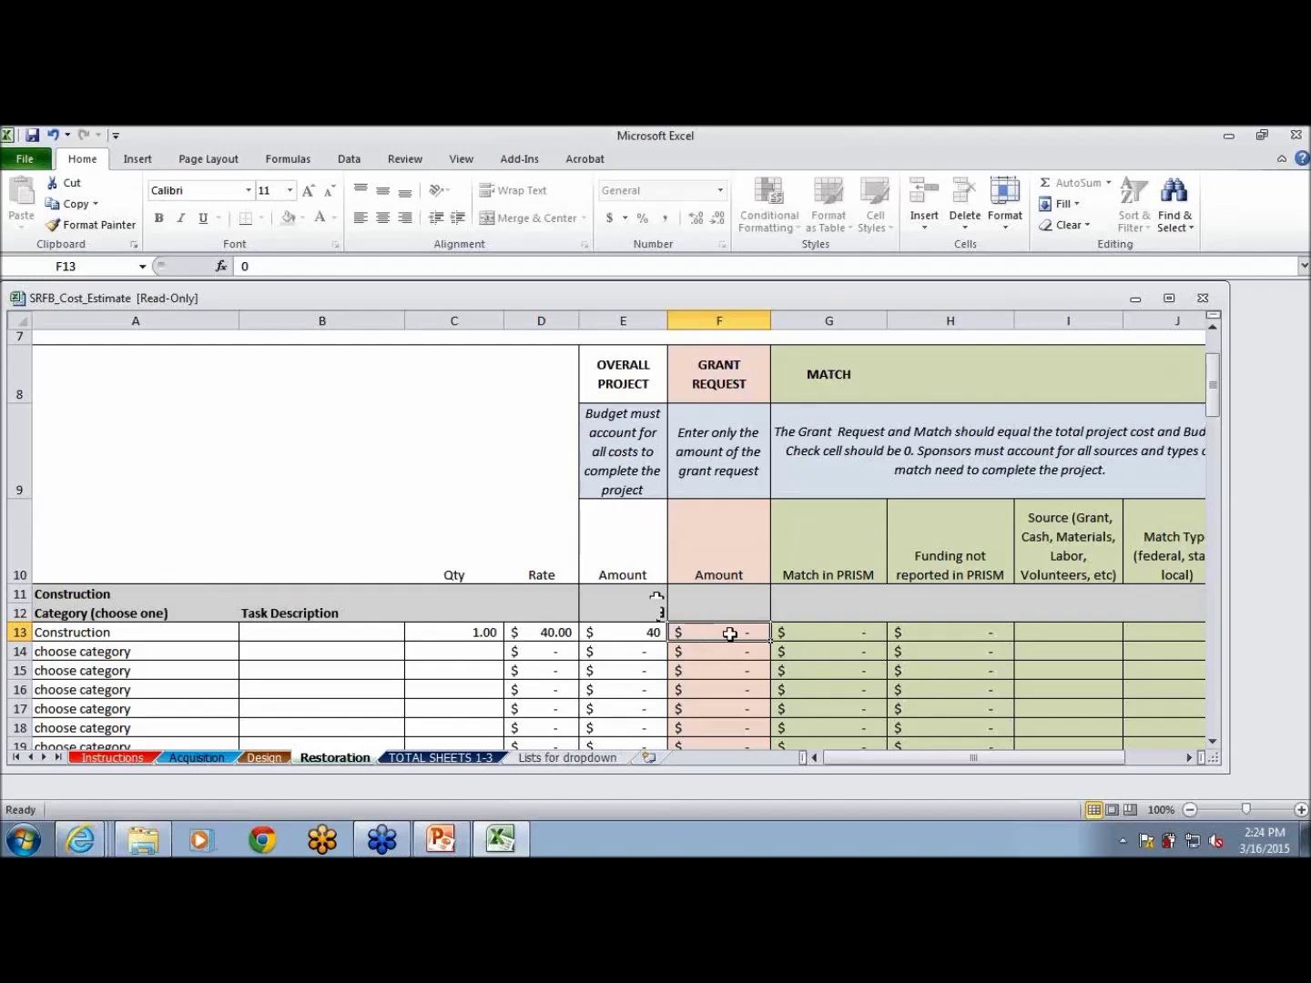
left_click(823, 633)
left_click(939, 632)
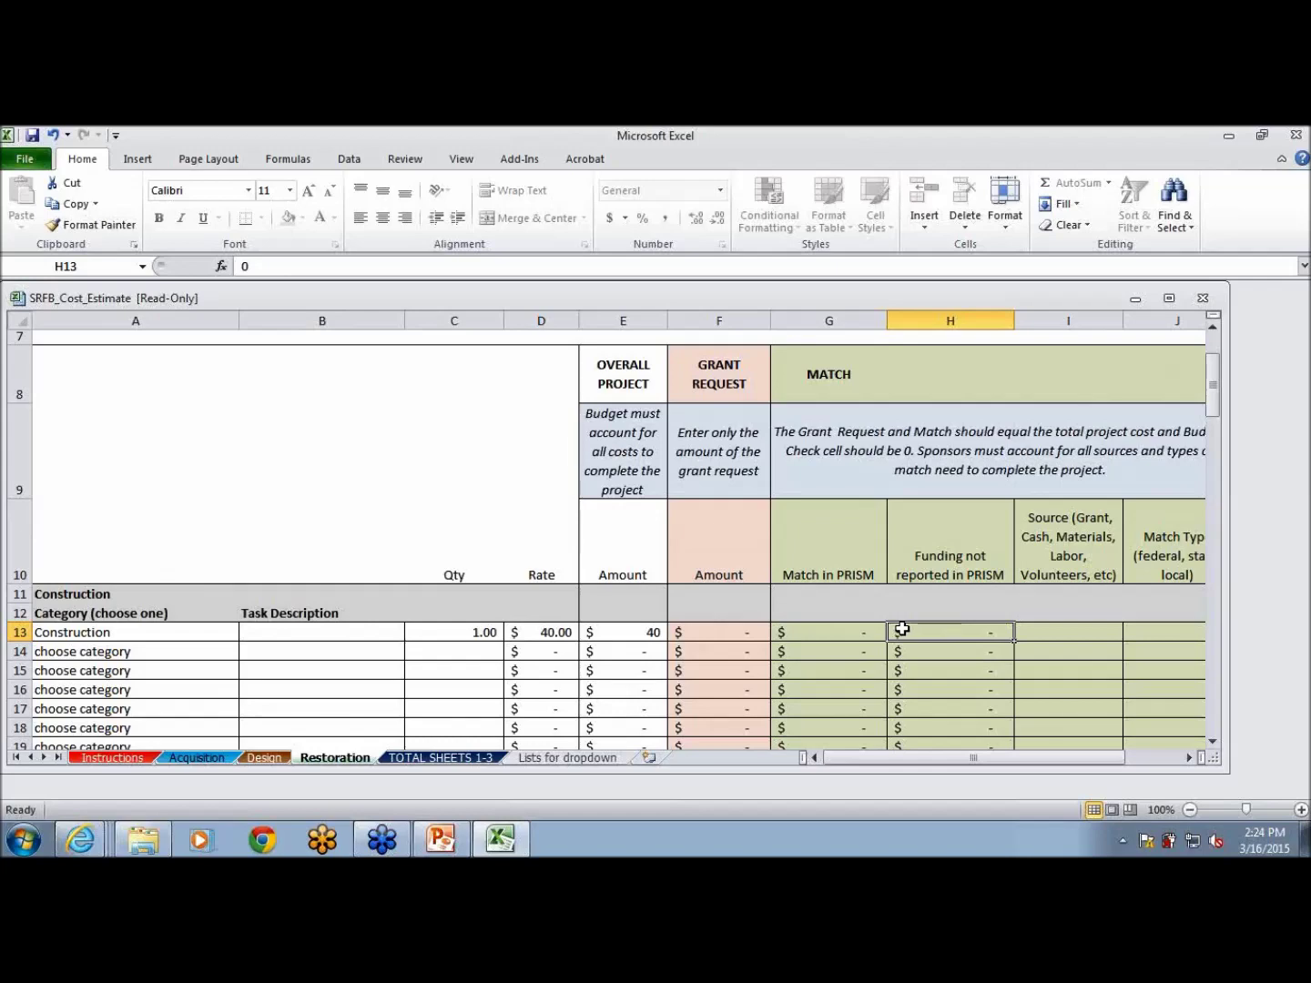
left_click(843, 630)
left_click(928, 630)
left_click(844, 630)
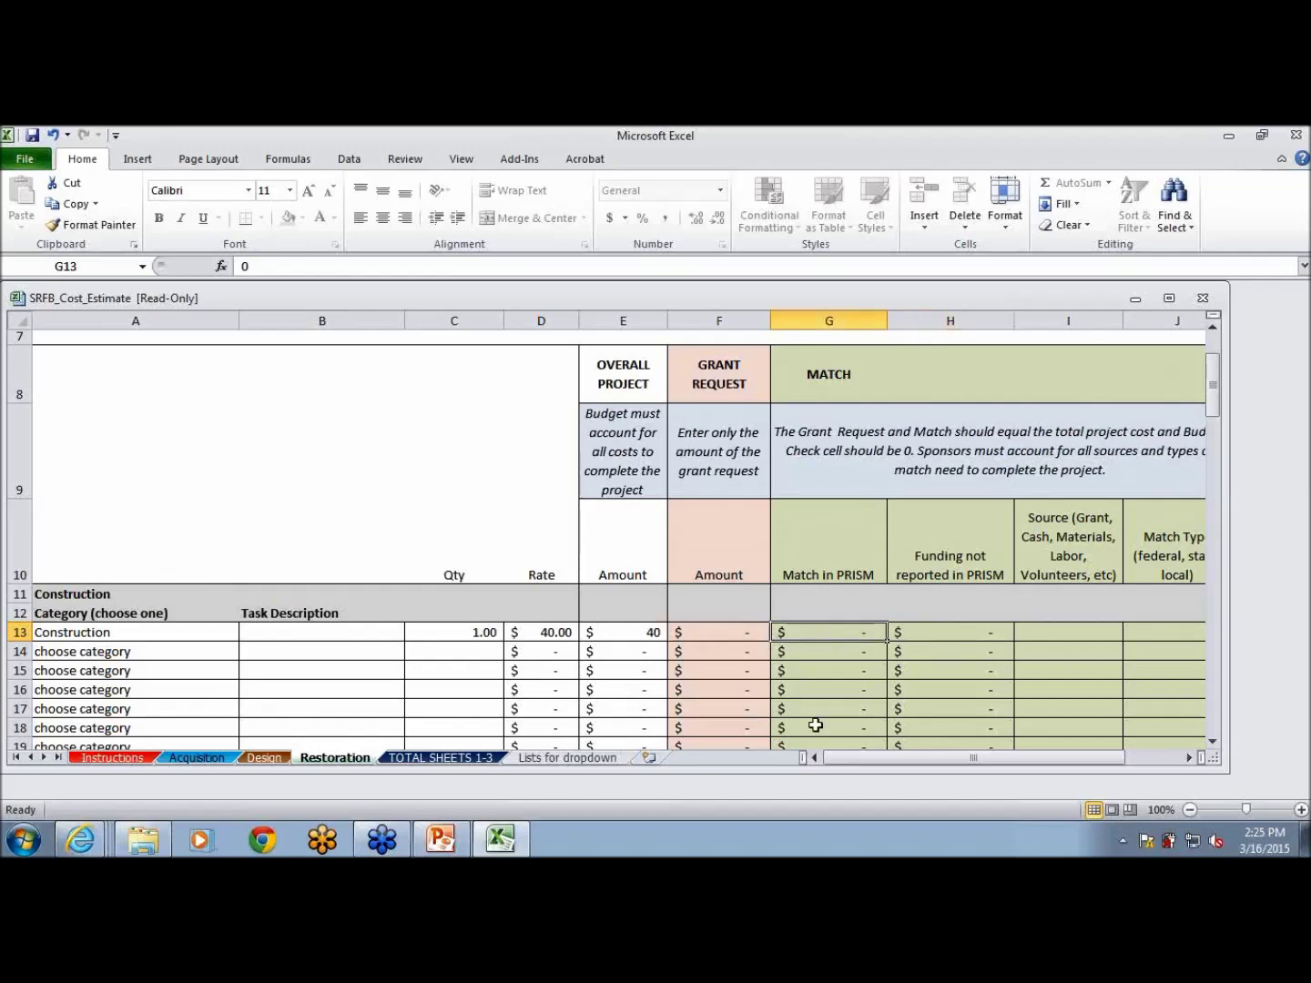
left_click_drag(873, 764, 904, 760)
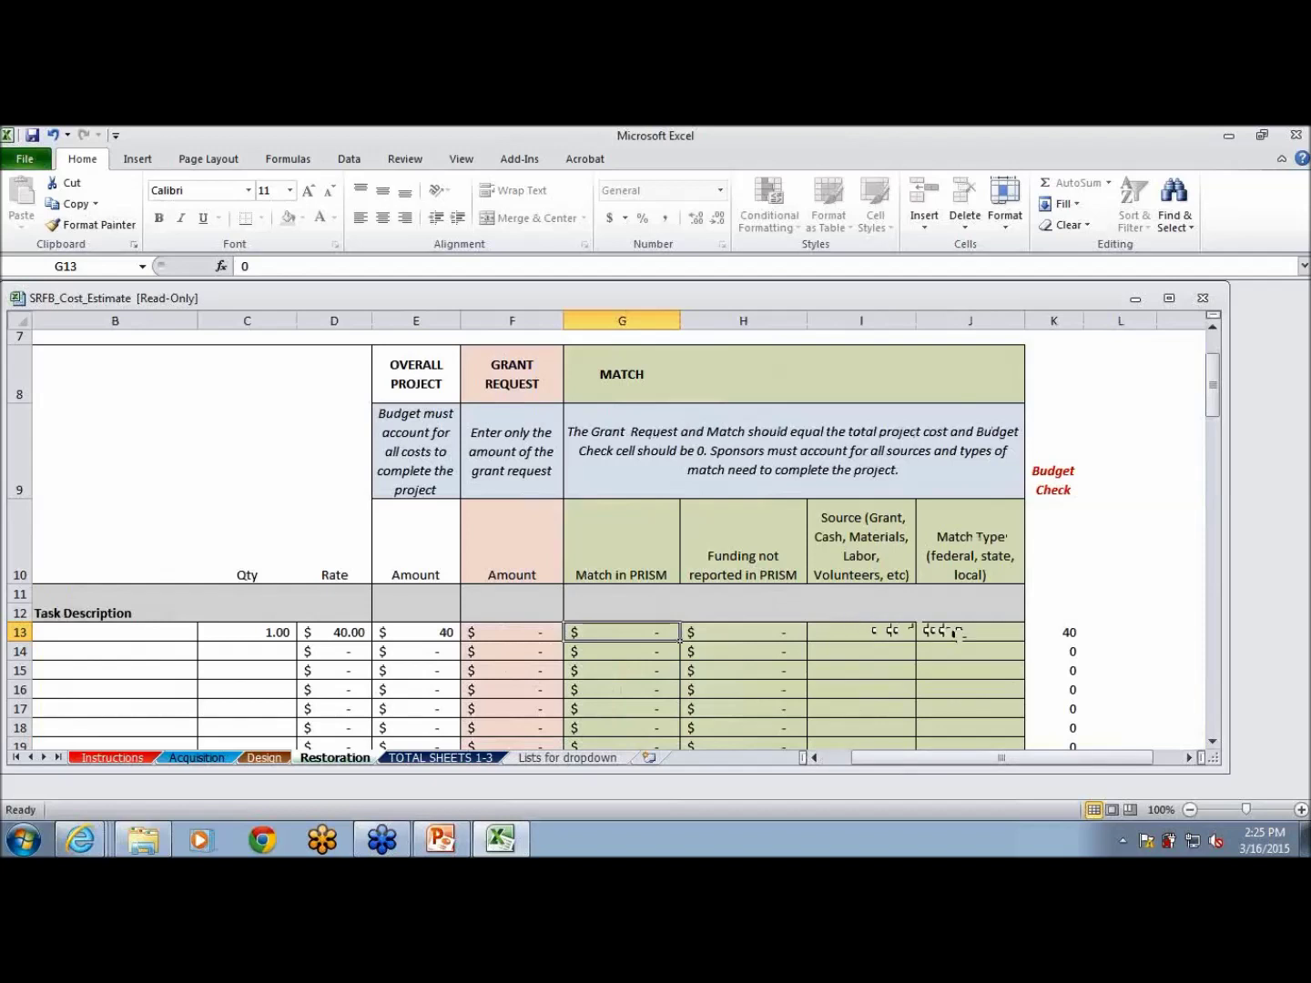
left_click(879, 630)
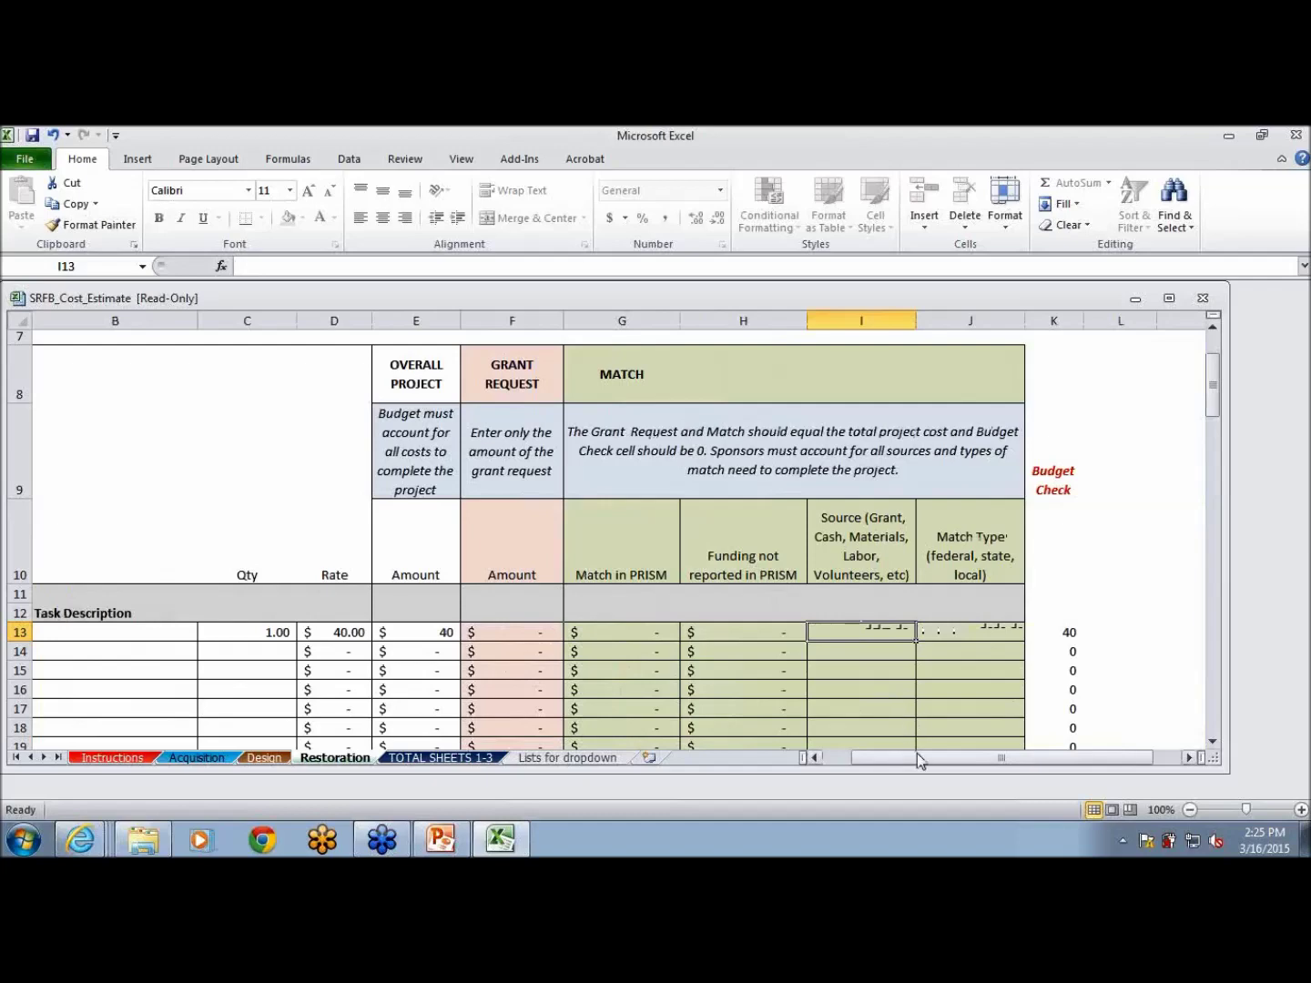
left_click_drag(918, 756, 882, 758)
Scroll down to the A&E section and select its first category cell, A37
scroll(807, 696, "down", 2)
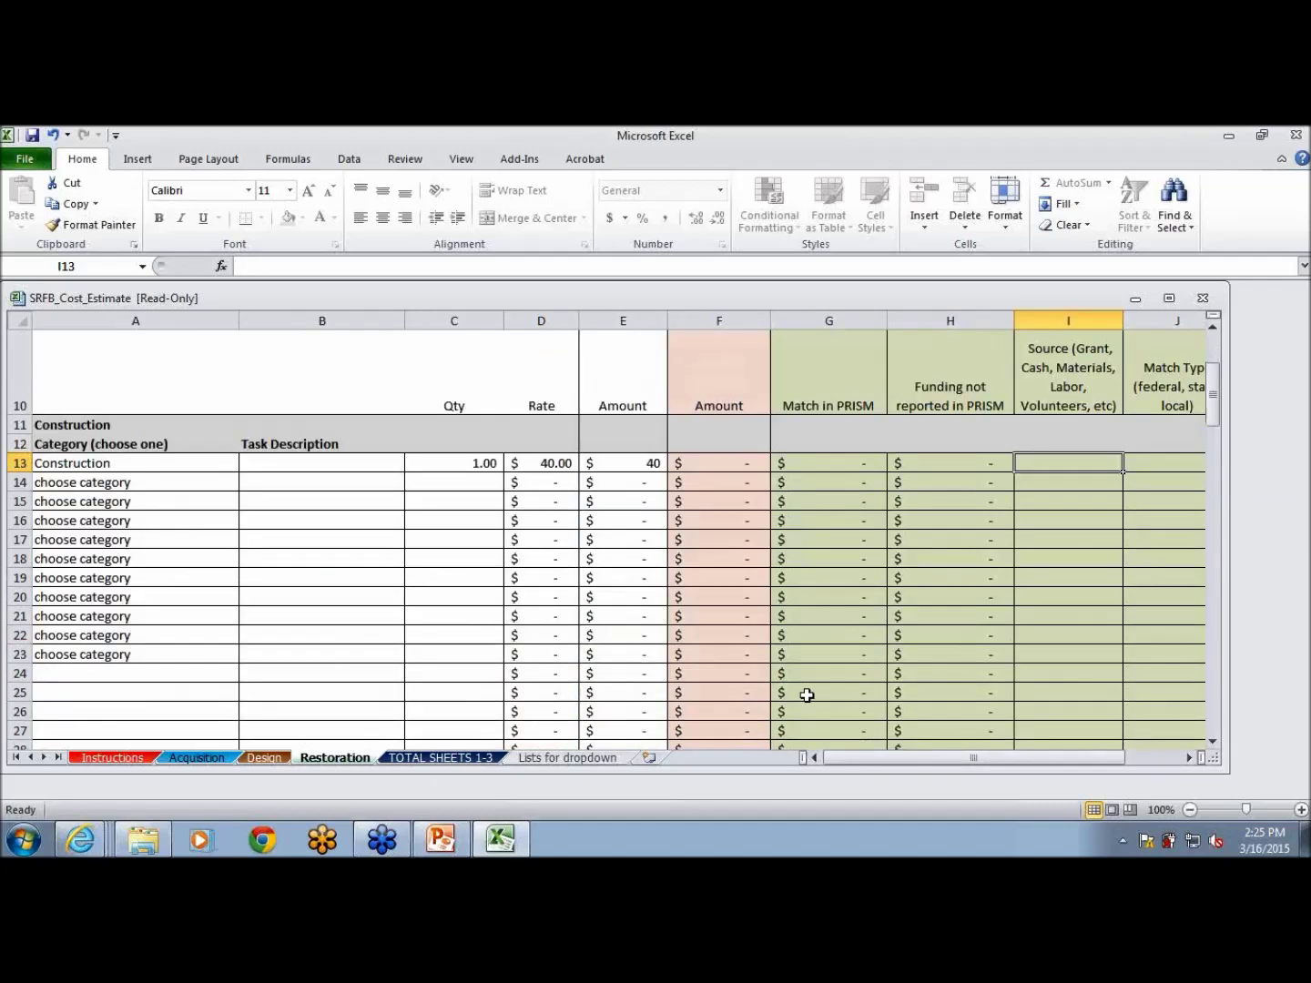
scroll(807, 696, "down", 4)
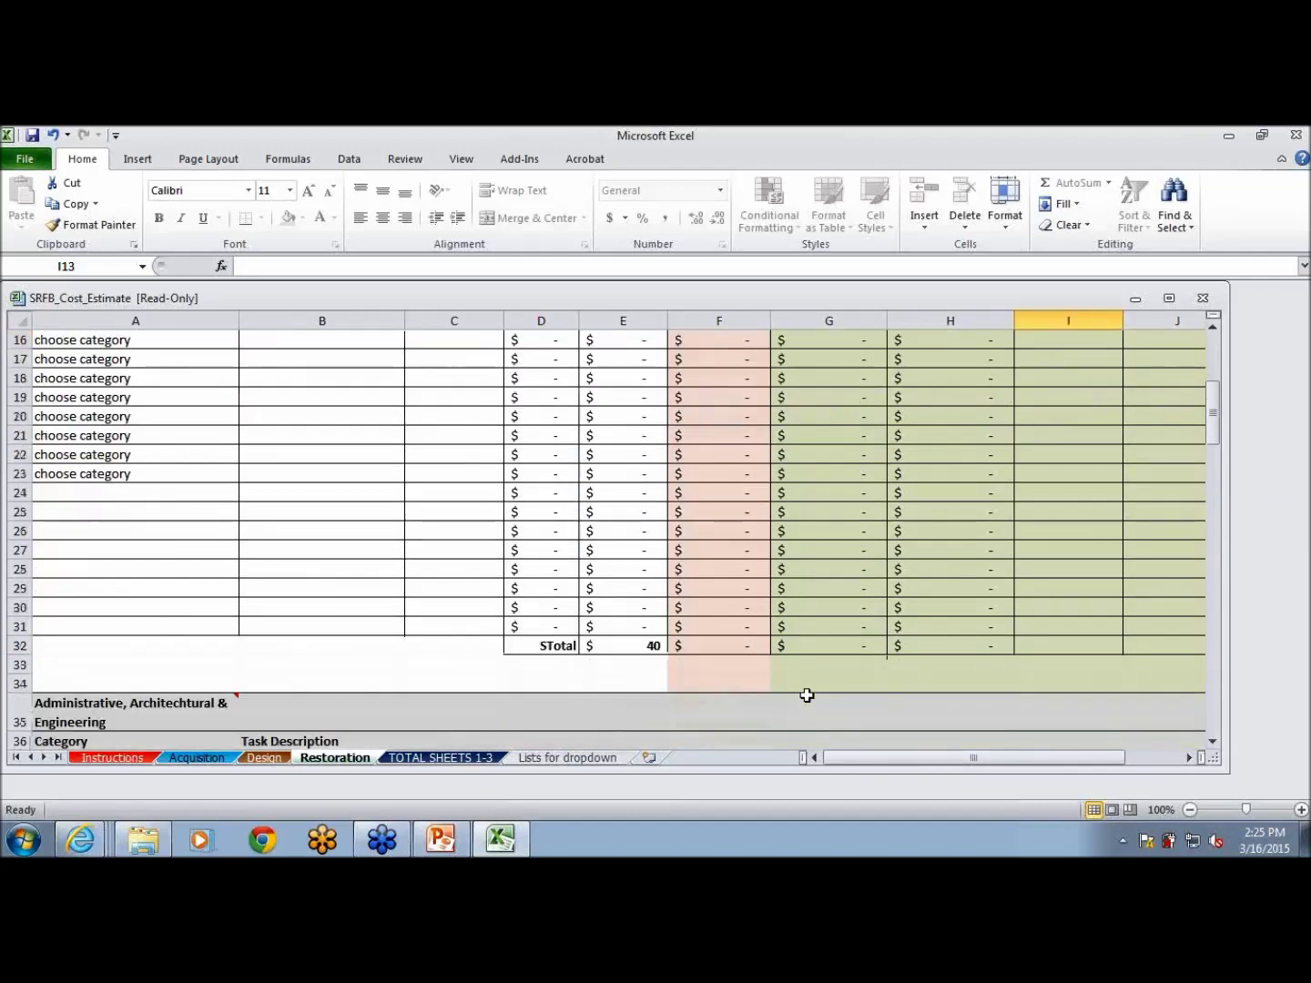
scroll(808, 696, "down", 1)
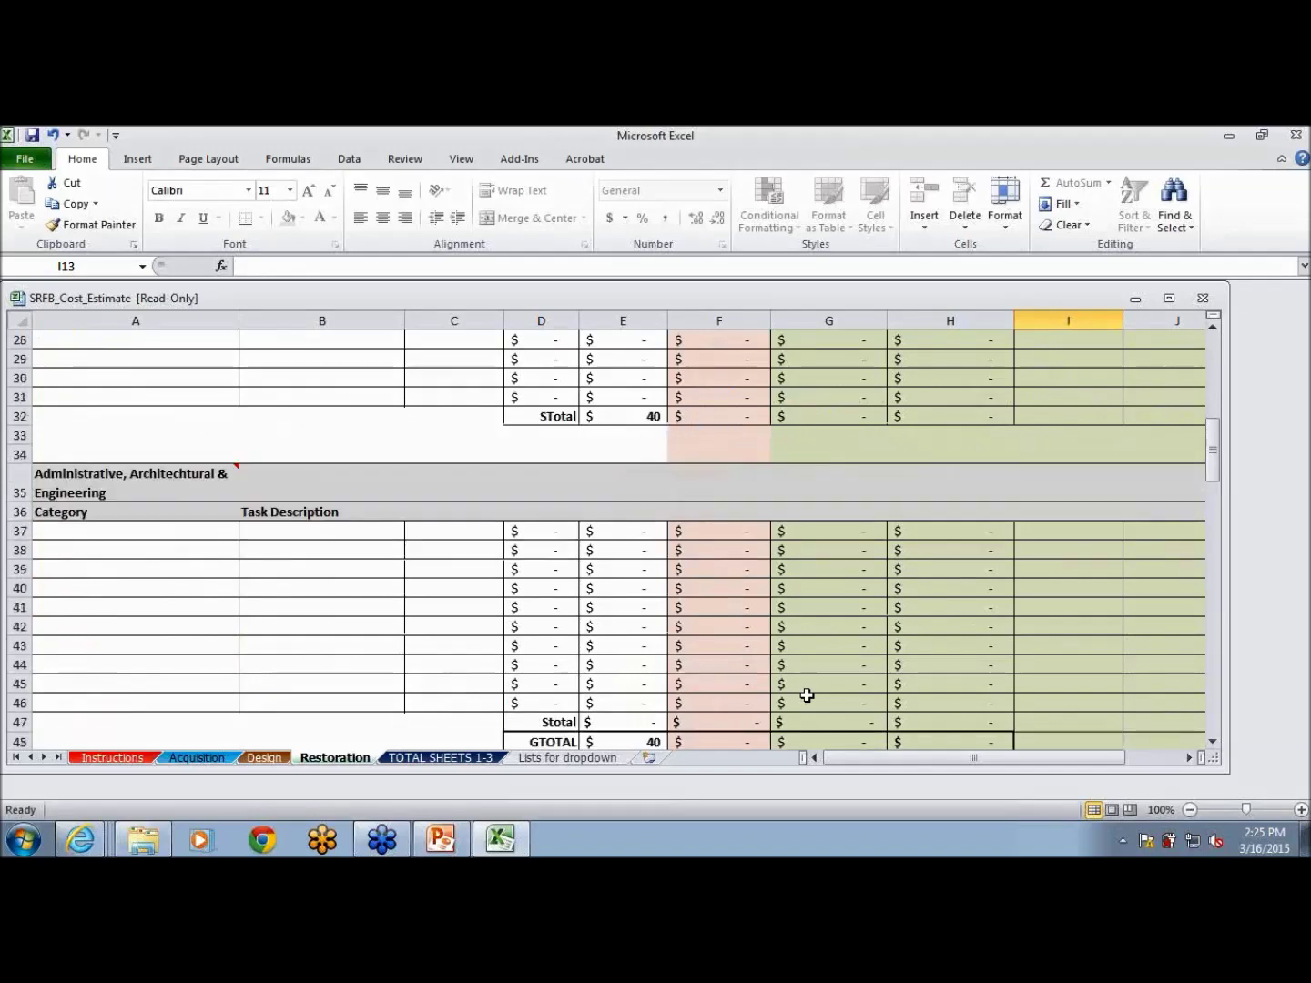
scroll(583, 588, "up", 5)
scroll(582, 592, "down", 4)
scroll(580, 594, "down", 3)
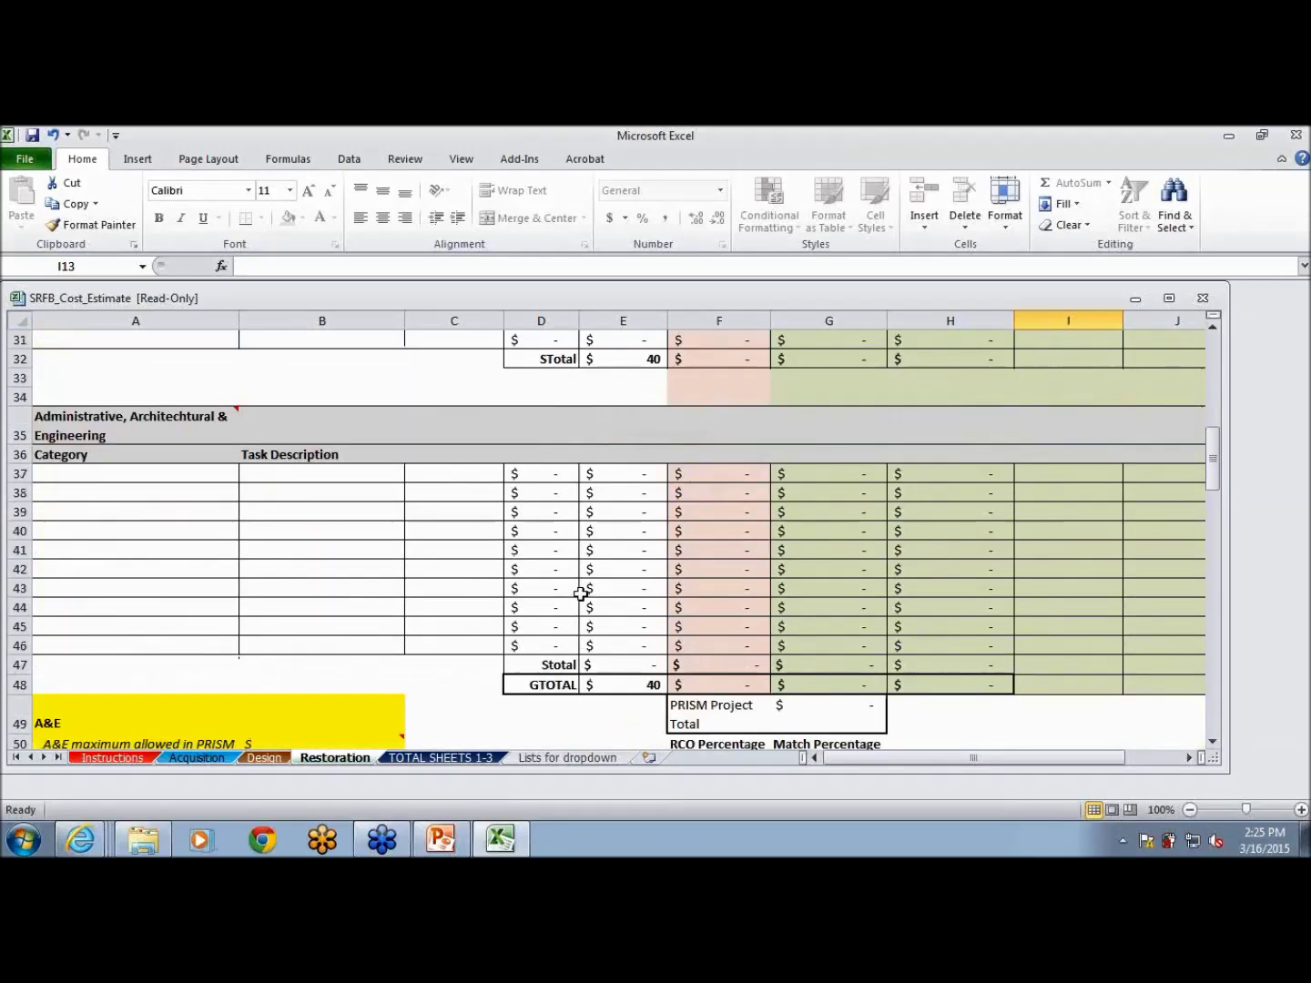
left_click(214, 474)
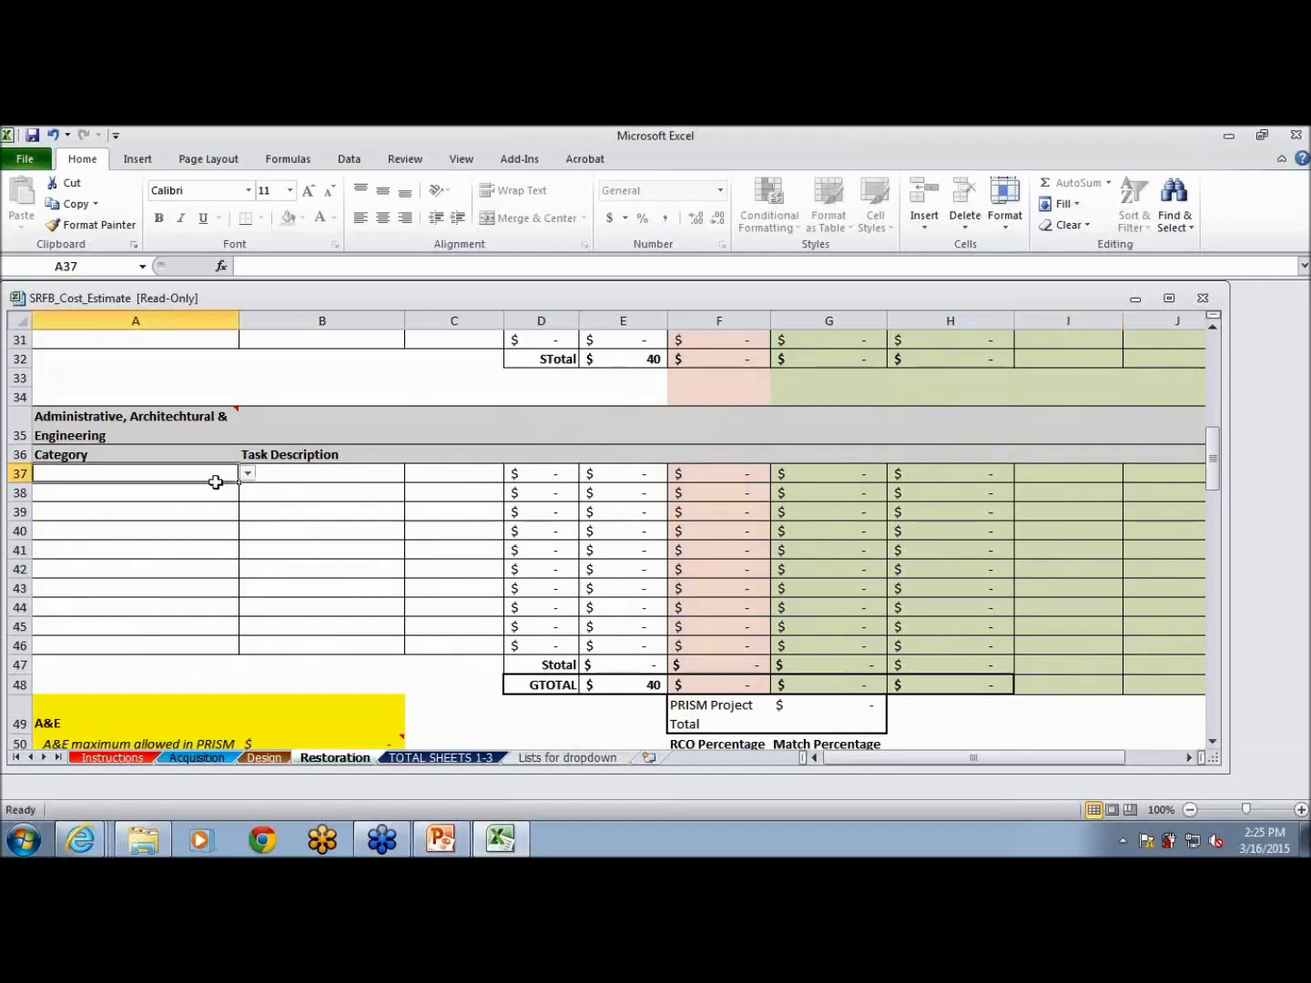
Choose Final design from A37's dropdown, then move through B37 and C37
left_click(248, 474)
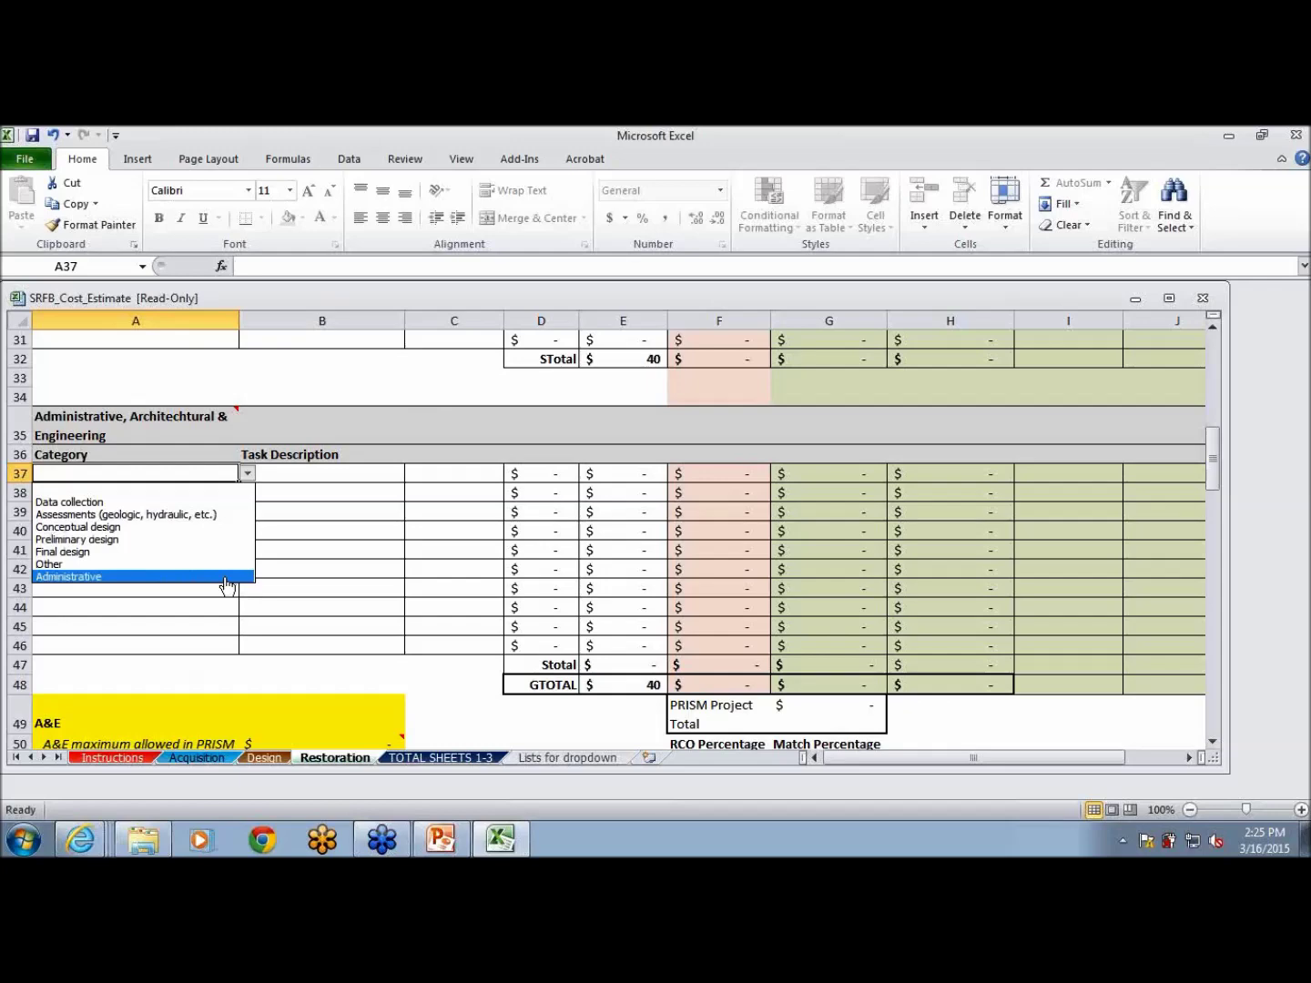
left_click(222, 552)
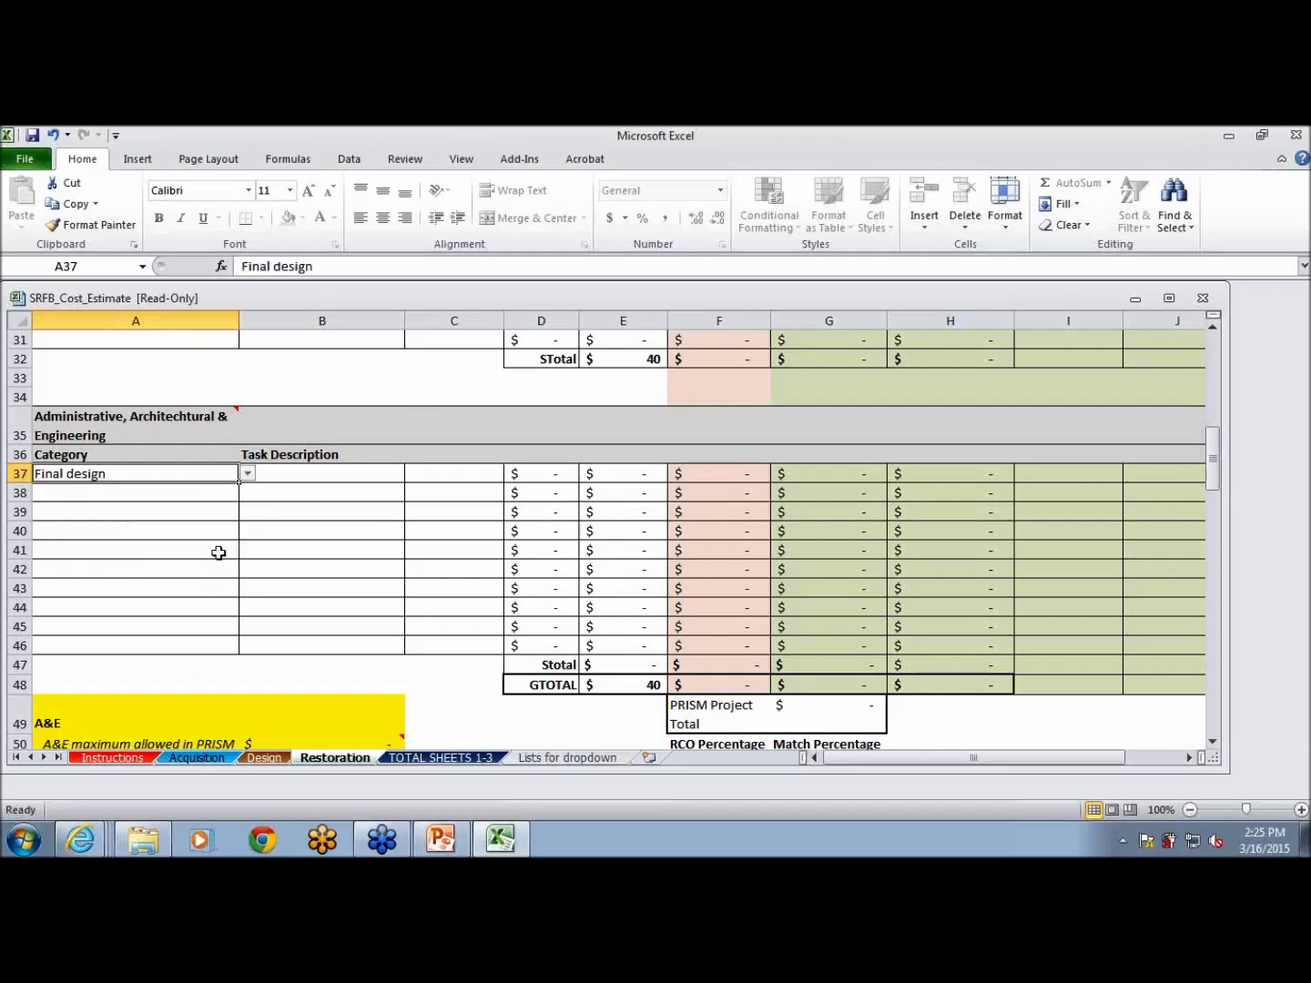
left_click(292, 465)
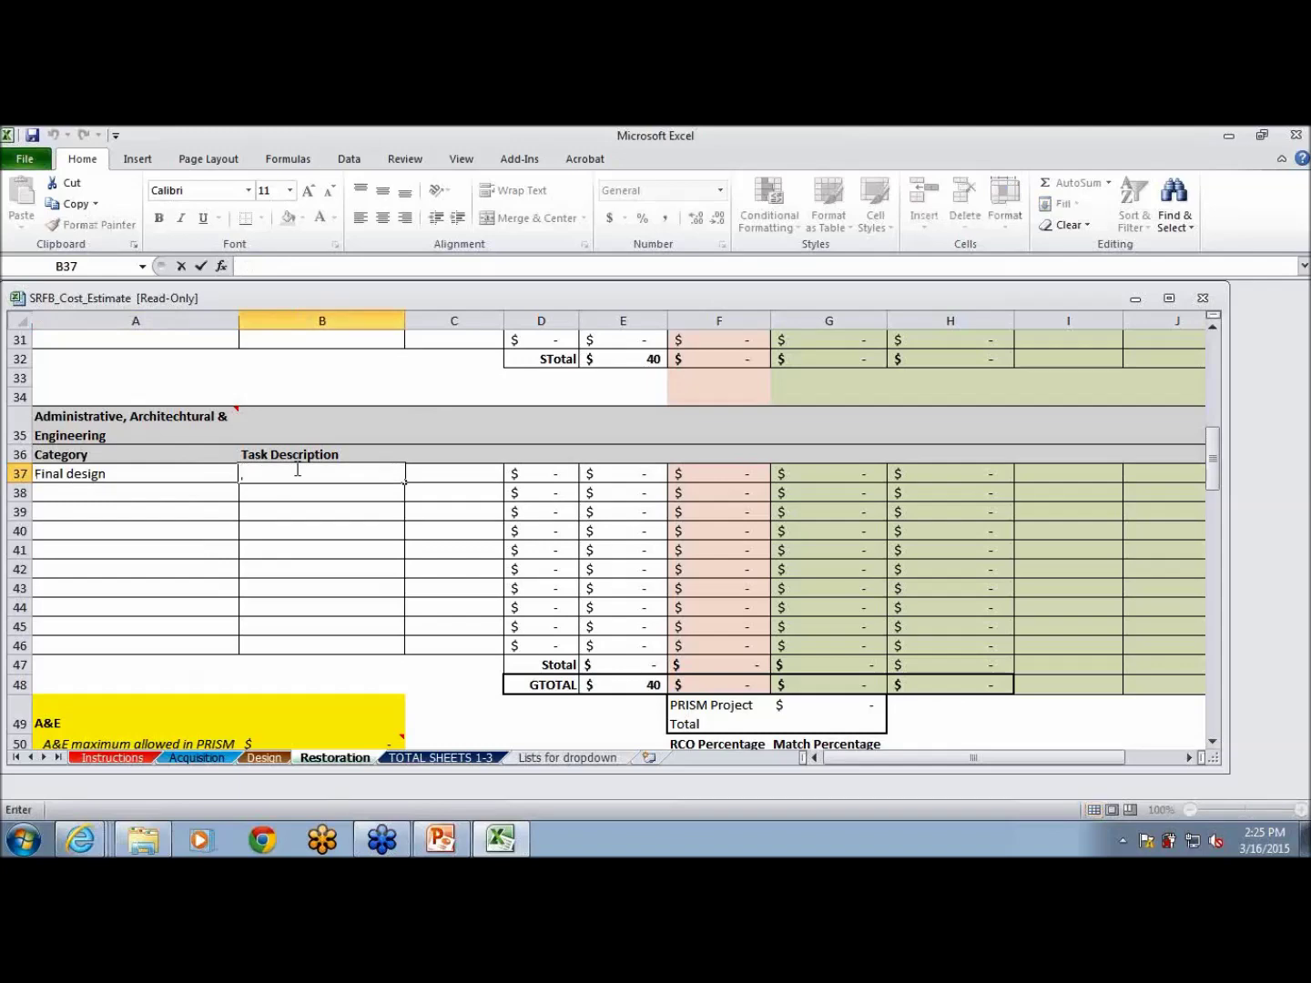
left_click(433, 473)
scroll(438, 502, "up", 9)
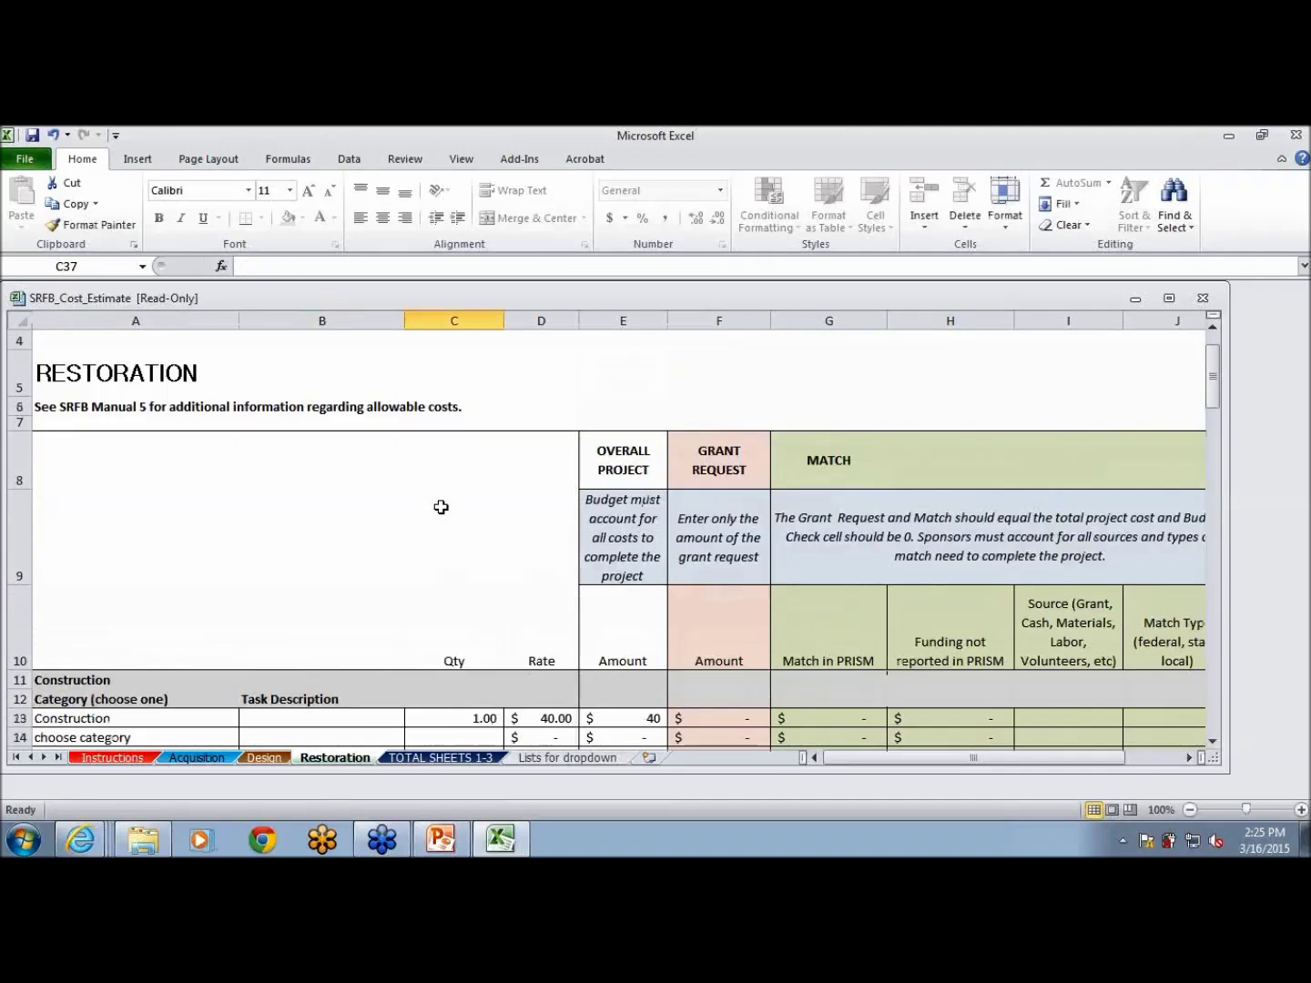
scroll(440, 507, "down", 4)
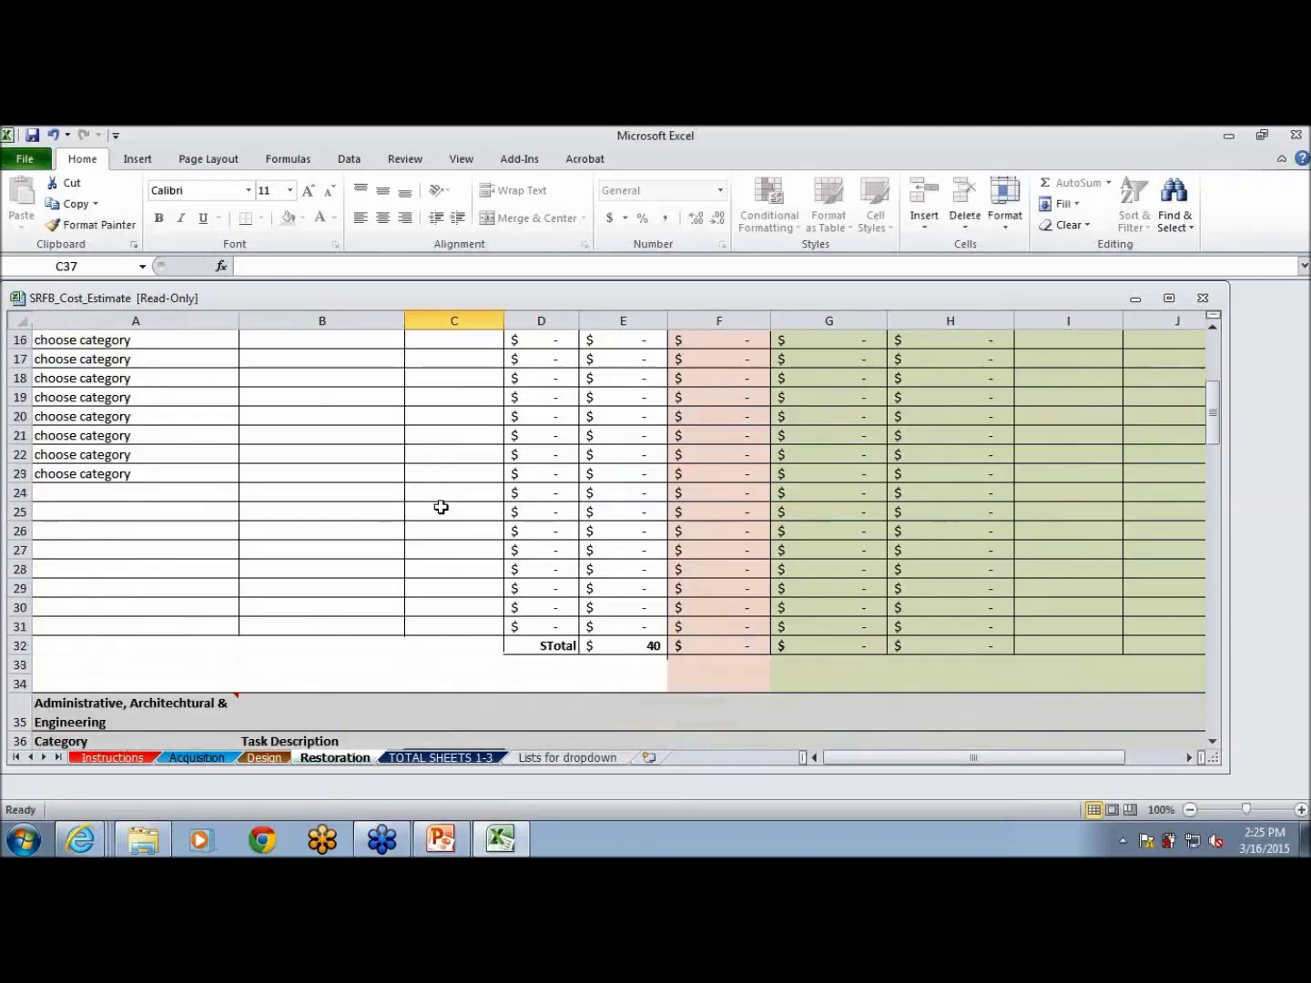
scroll(440, 507, "up", 2)
scroll(467, 546, "down", 4)
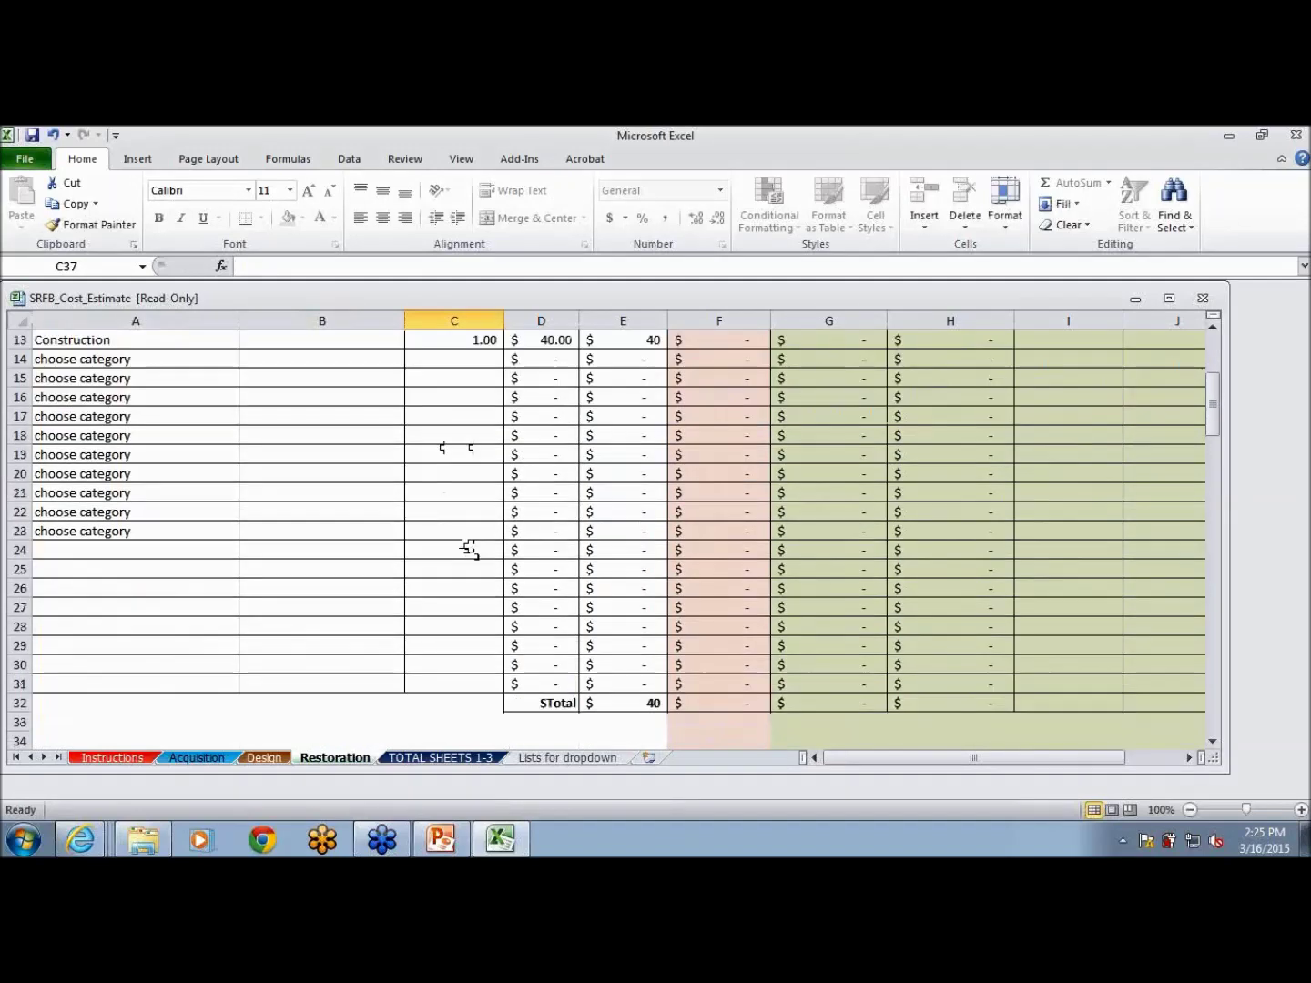
scroll(467, 546, "down", 3)
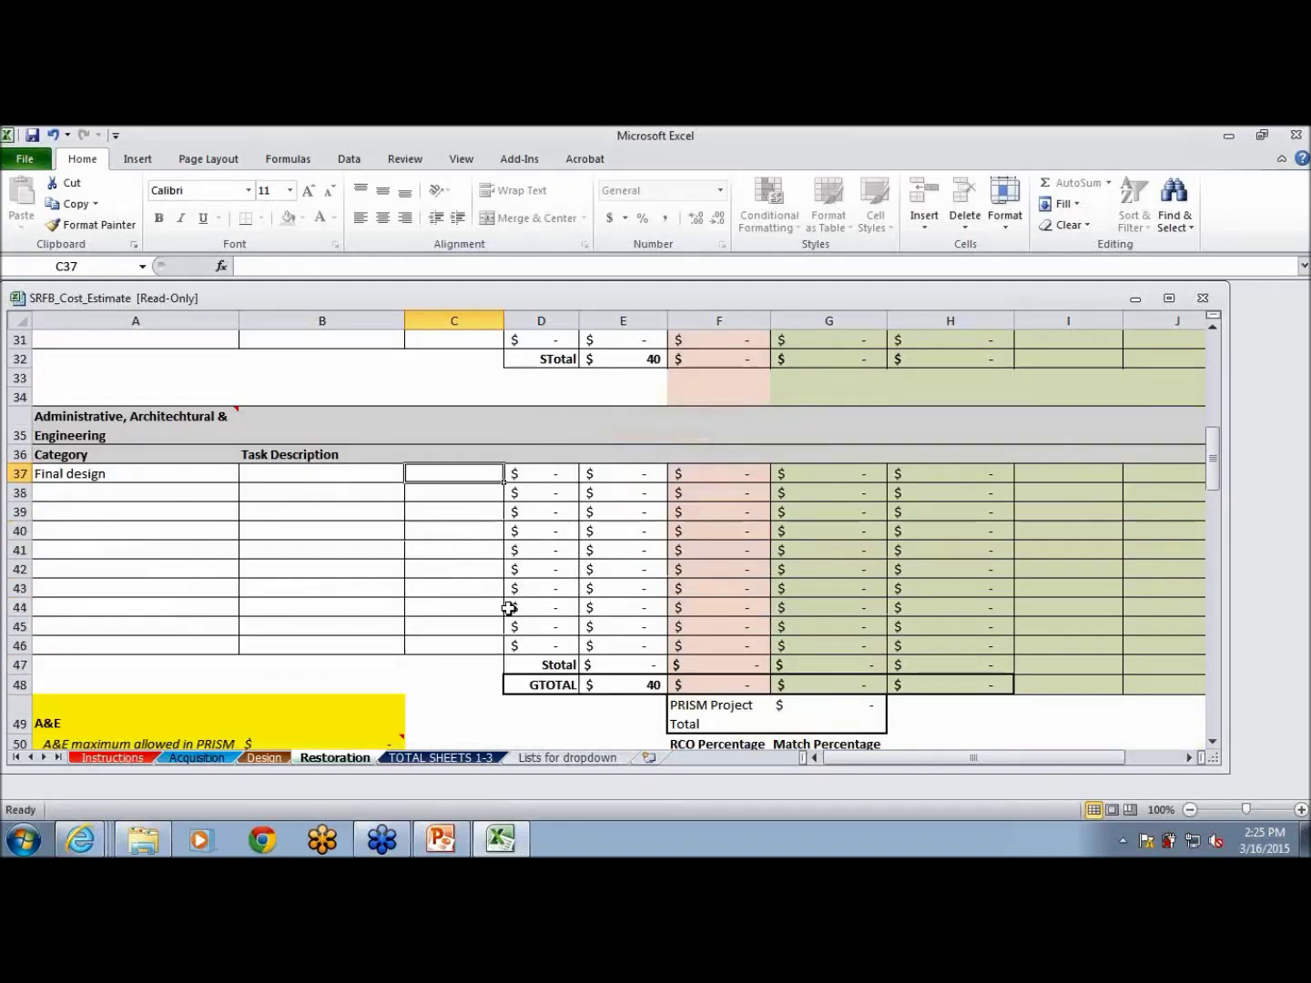
scroll(423, 676, "down", 1)
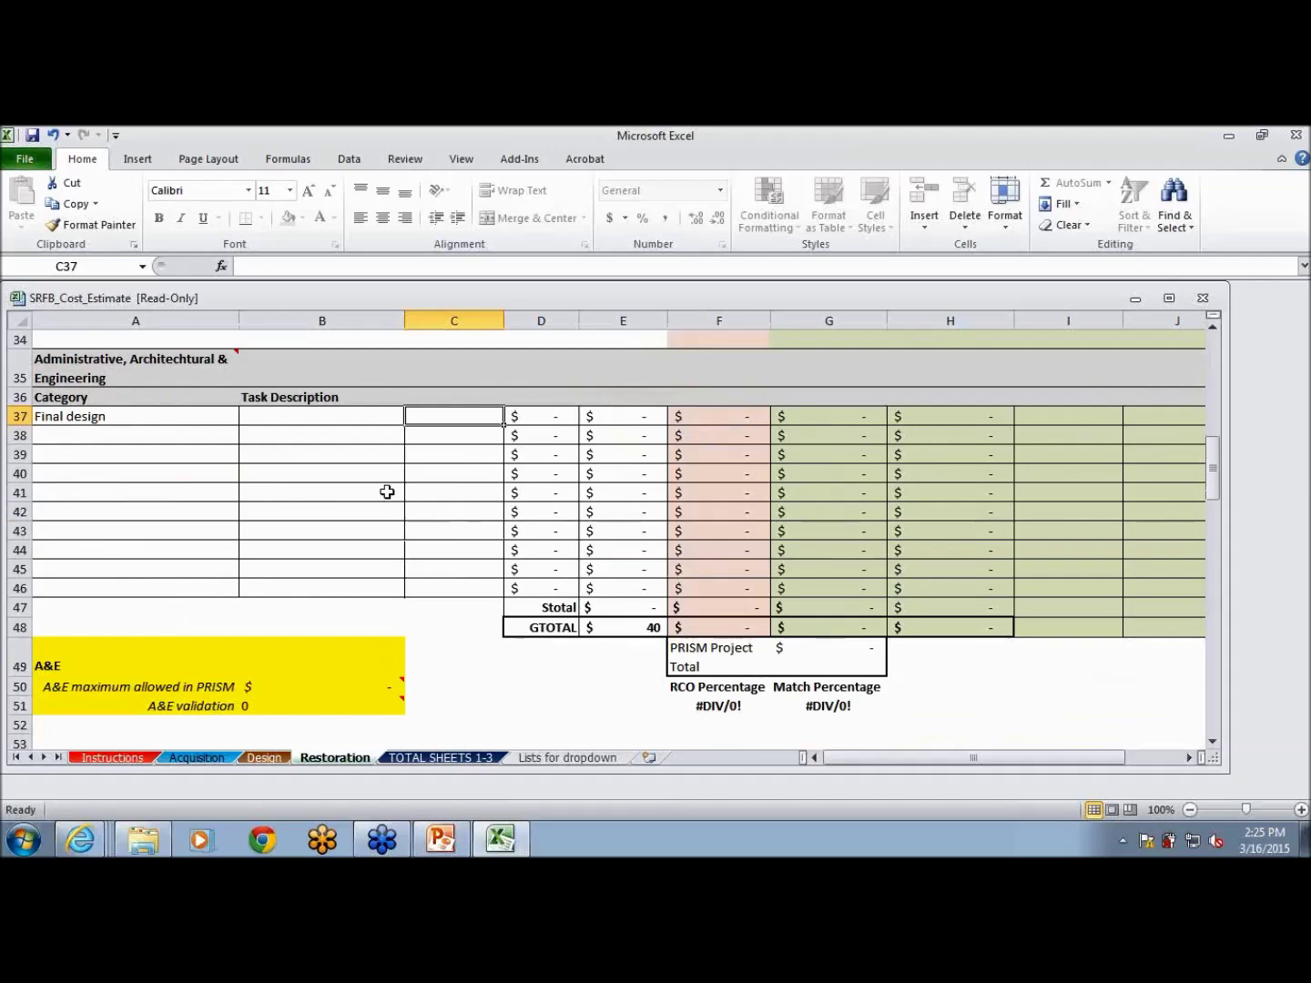
mouse_move(308, 689)
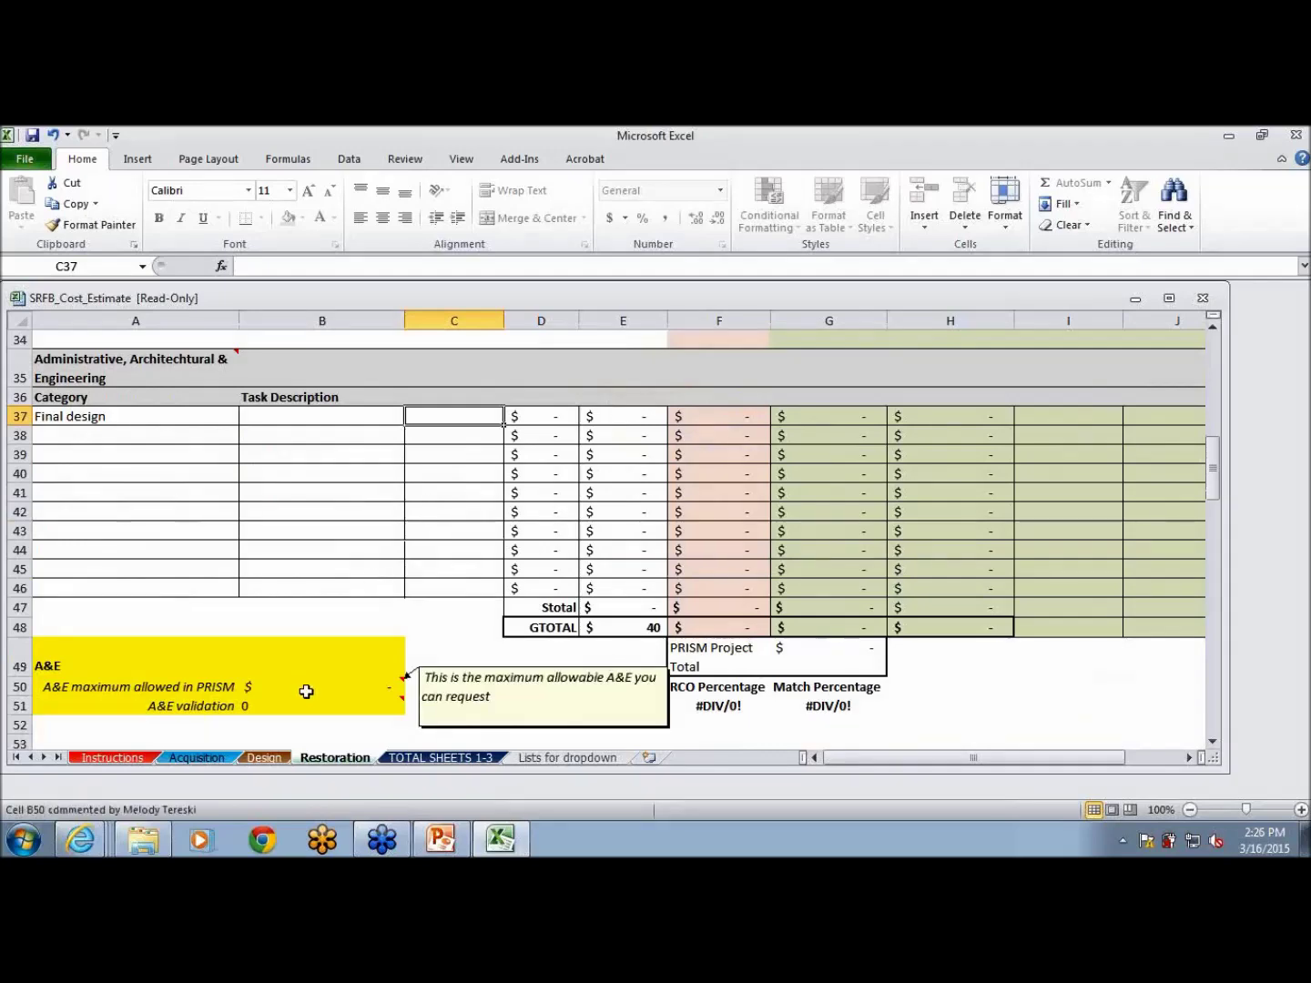
left_click(306, 692)
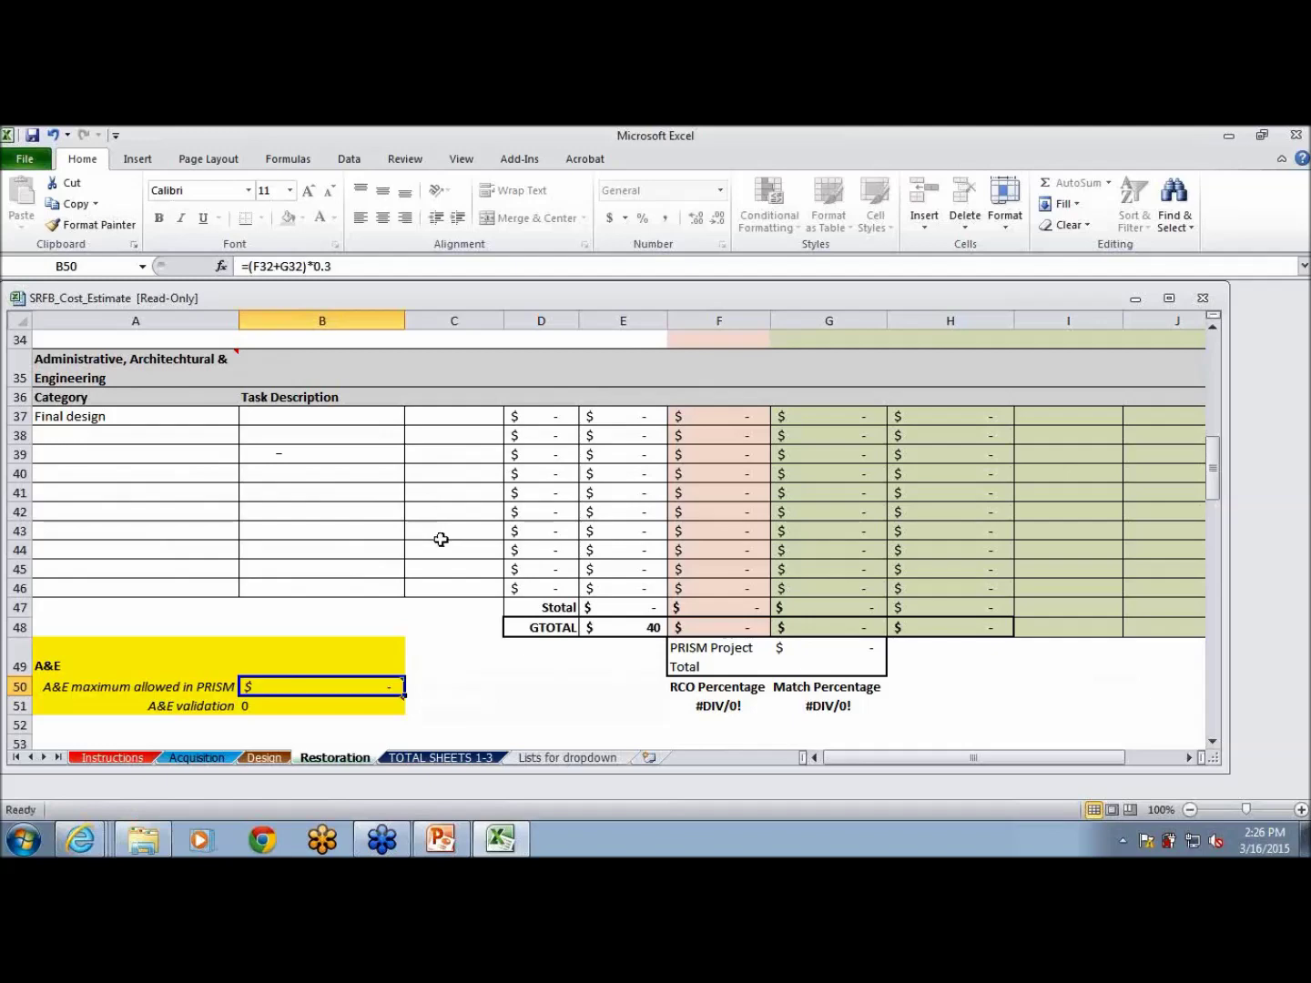
scroll(440, 536, "up", 4)
scroll(442, 543, "up", 4)
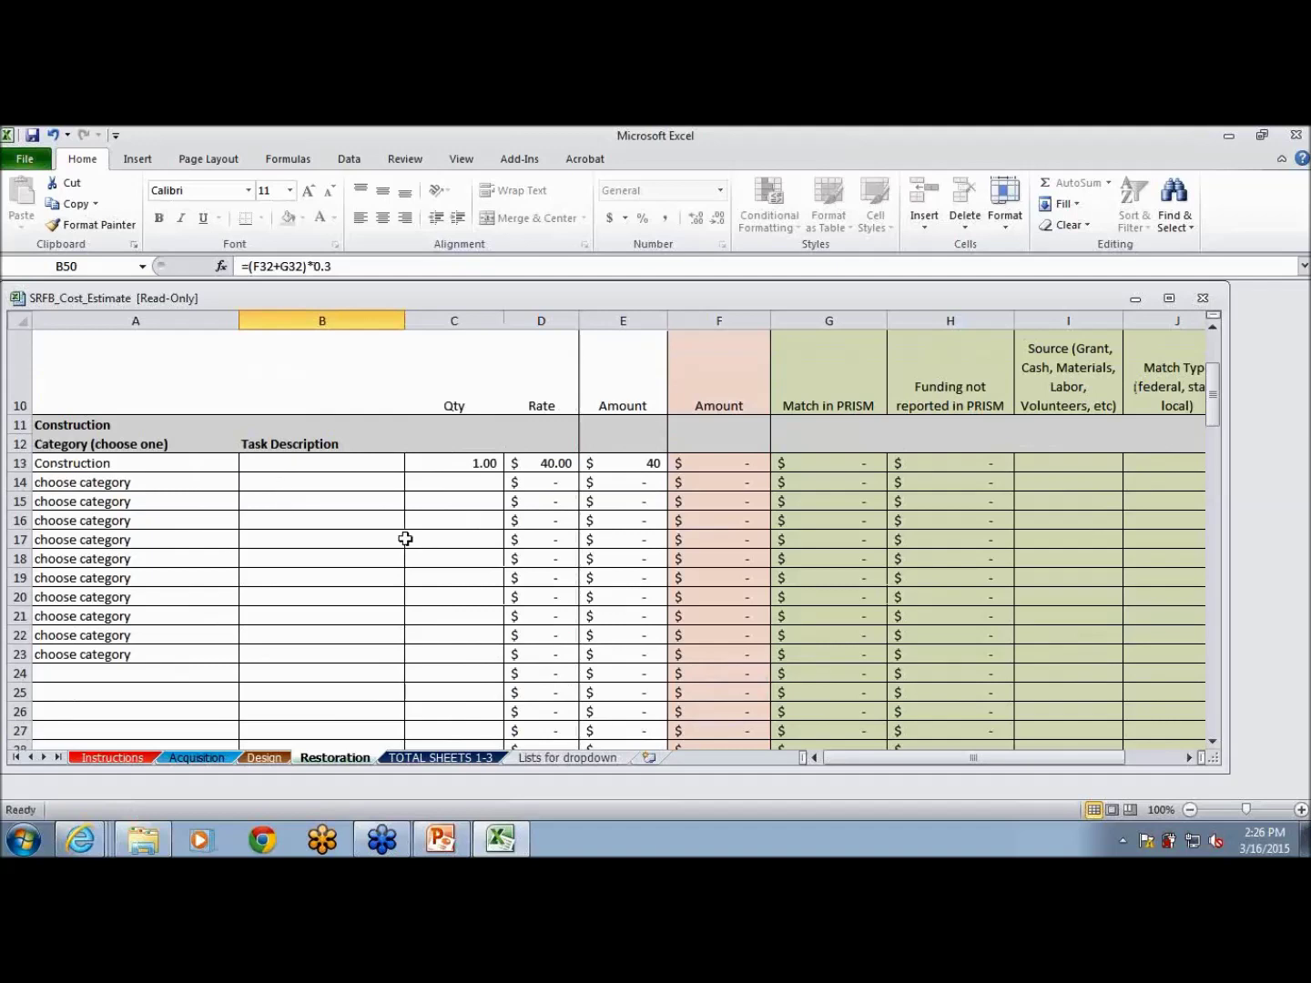
scroll(405, 539, "down", 1)
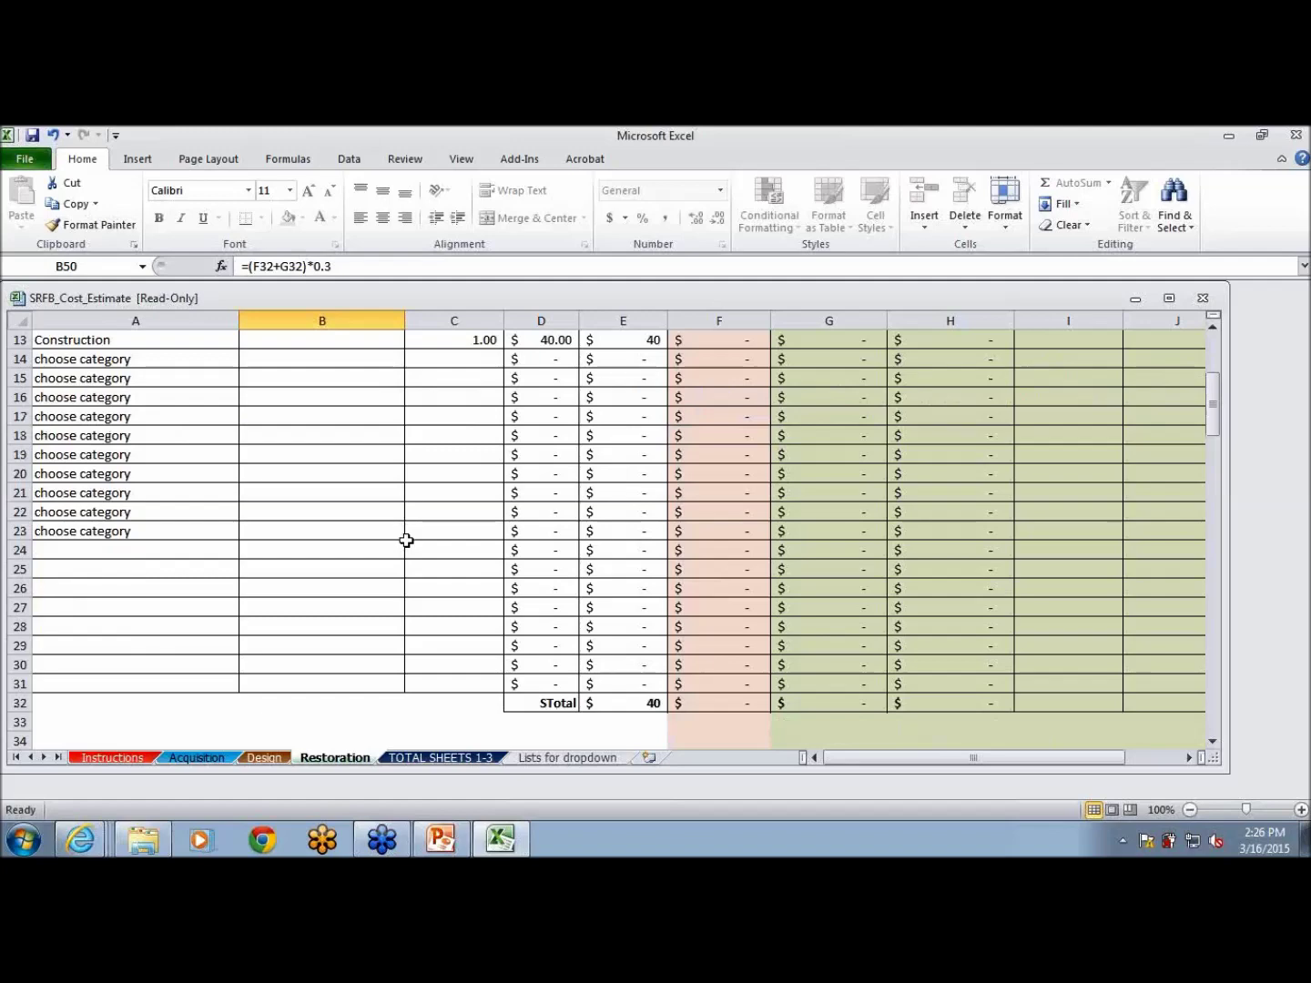
scroll(406, 540, "up", 1)
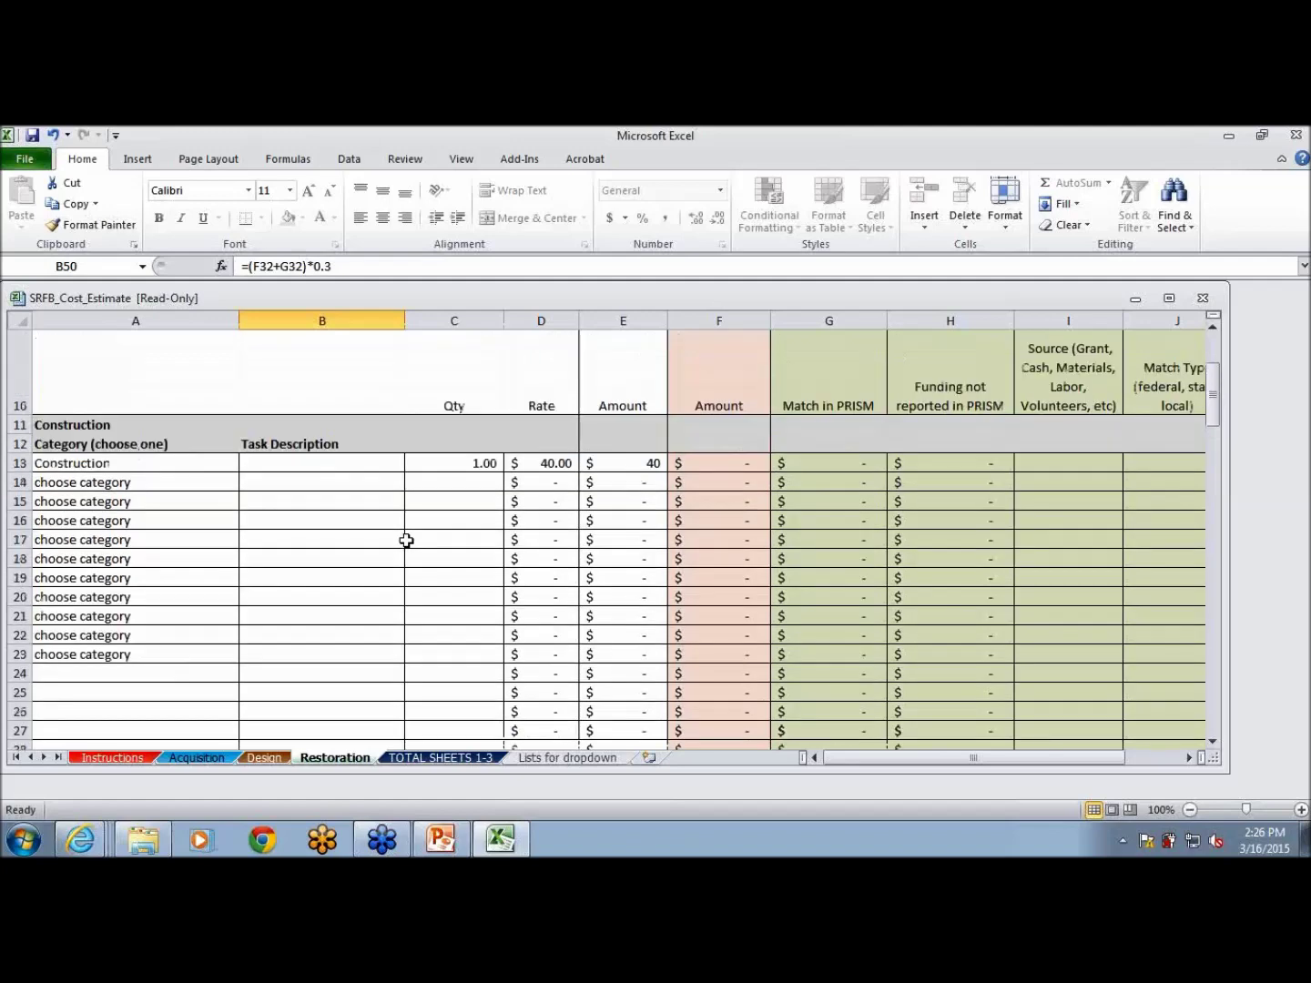
mouse_move(855, 757)
left_mouse_down()
mouse_move(921, 760)
mouse_move(860, 760)
left_mouse_up()
scroll(794, 695, "down", 3)
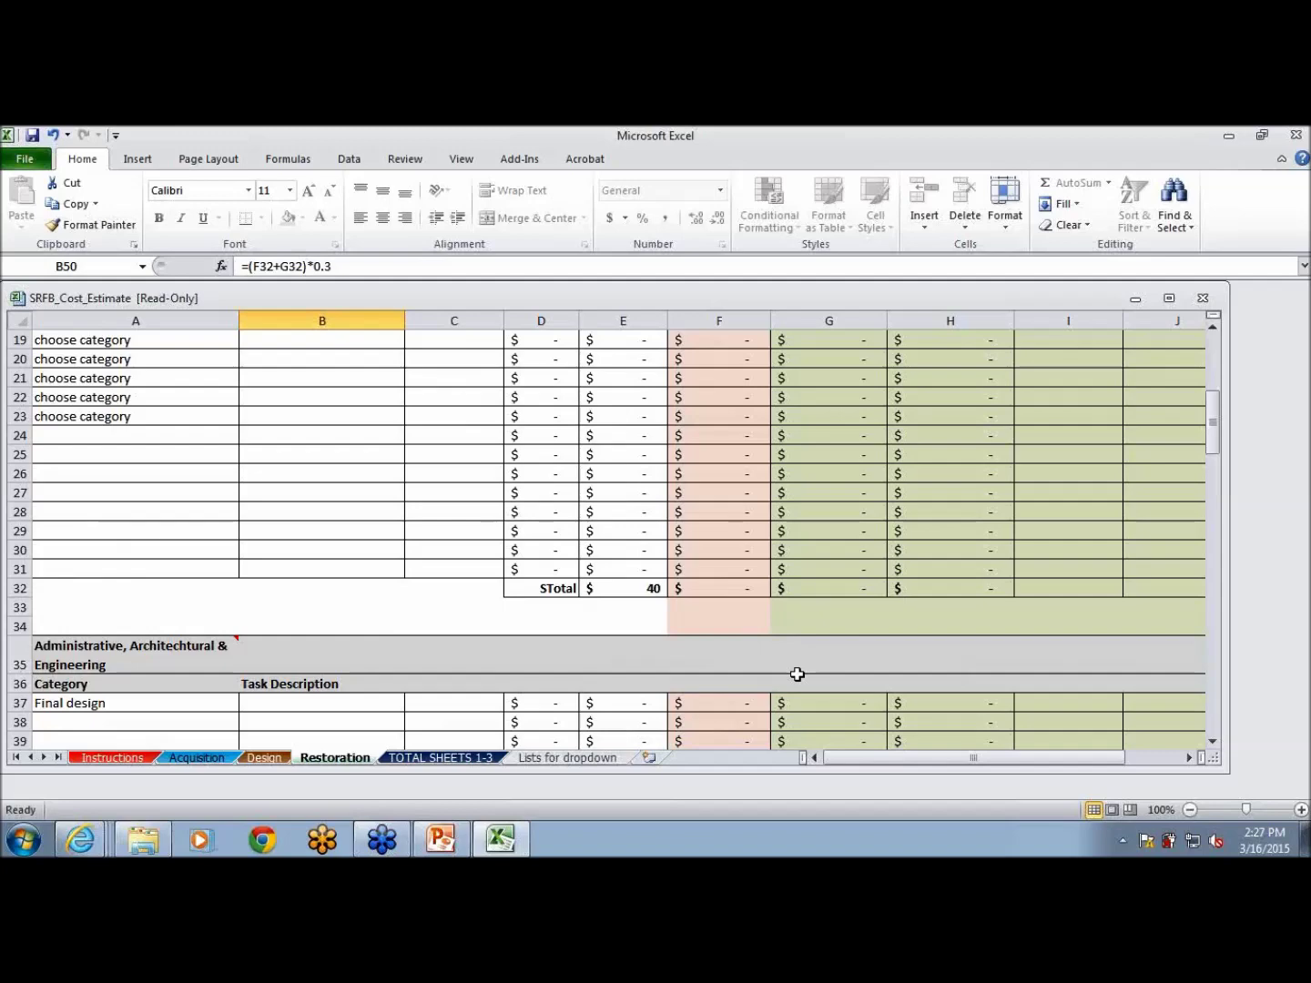
Unprotect the Restoration sheet via Review, closing the Protect Sheet dialog without re-protecting
left_click(415, 161)
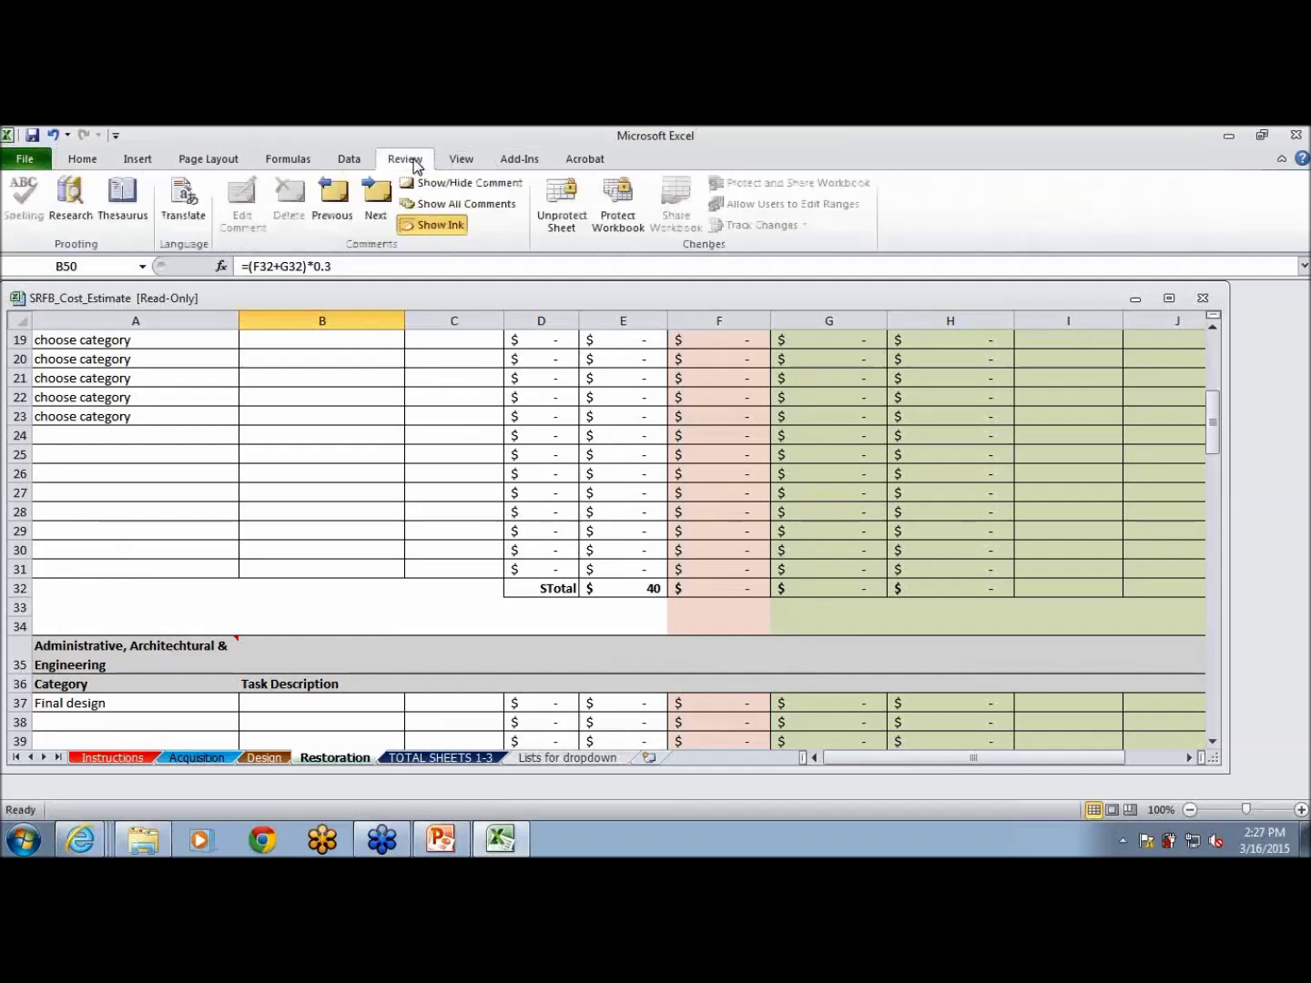
left_click(566, 212)
left_click(565, 215)
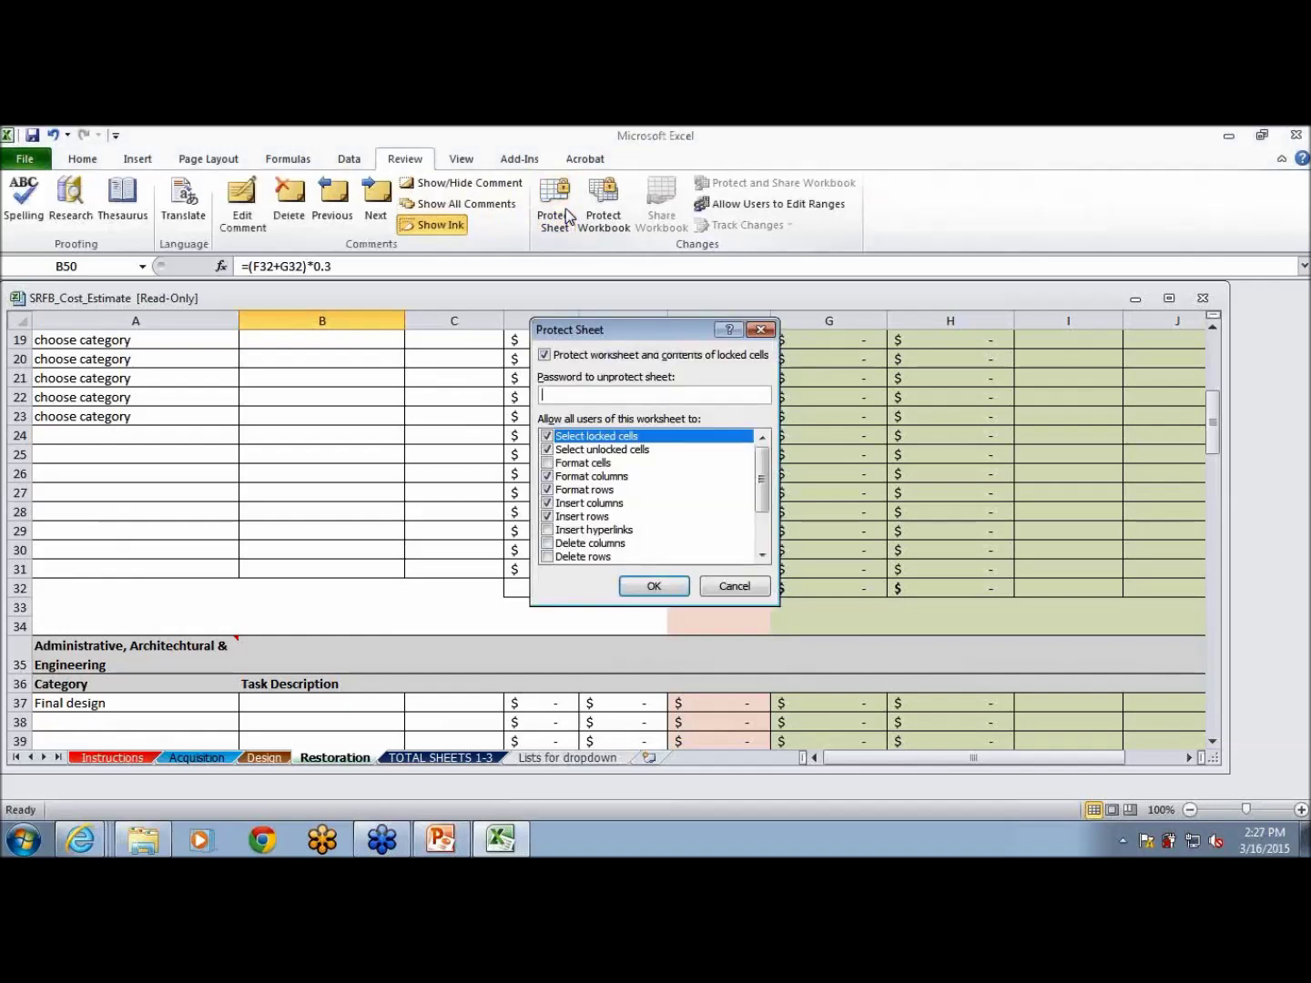
left_click(762, 329)
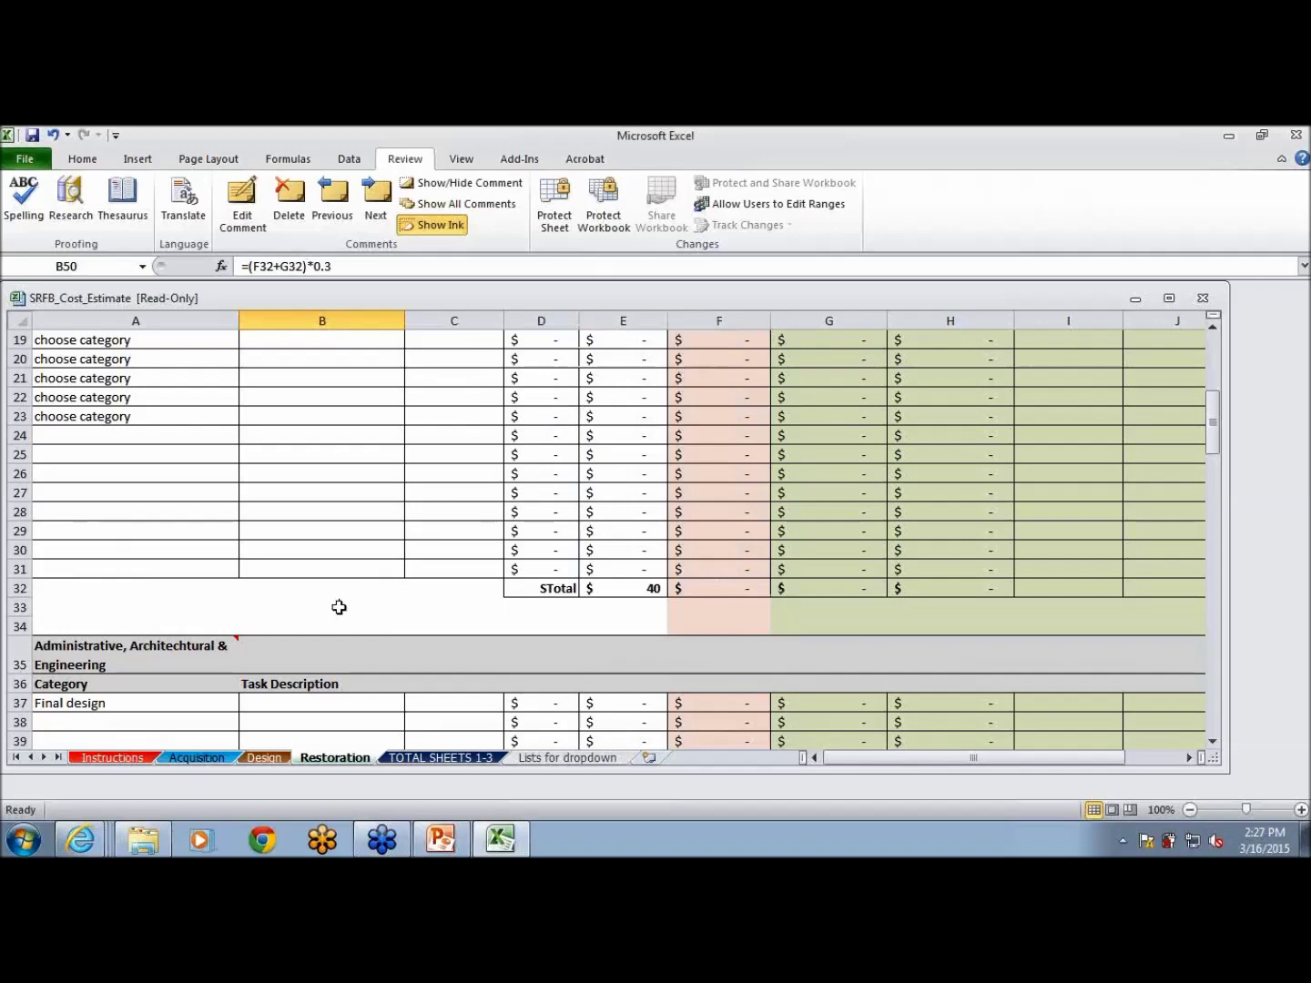
Read the A35 and B51 comments and the Budget Check column, then return to PowerPoint
mouse_move(234, 642)
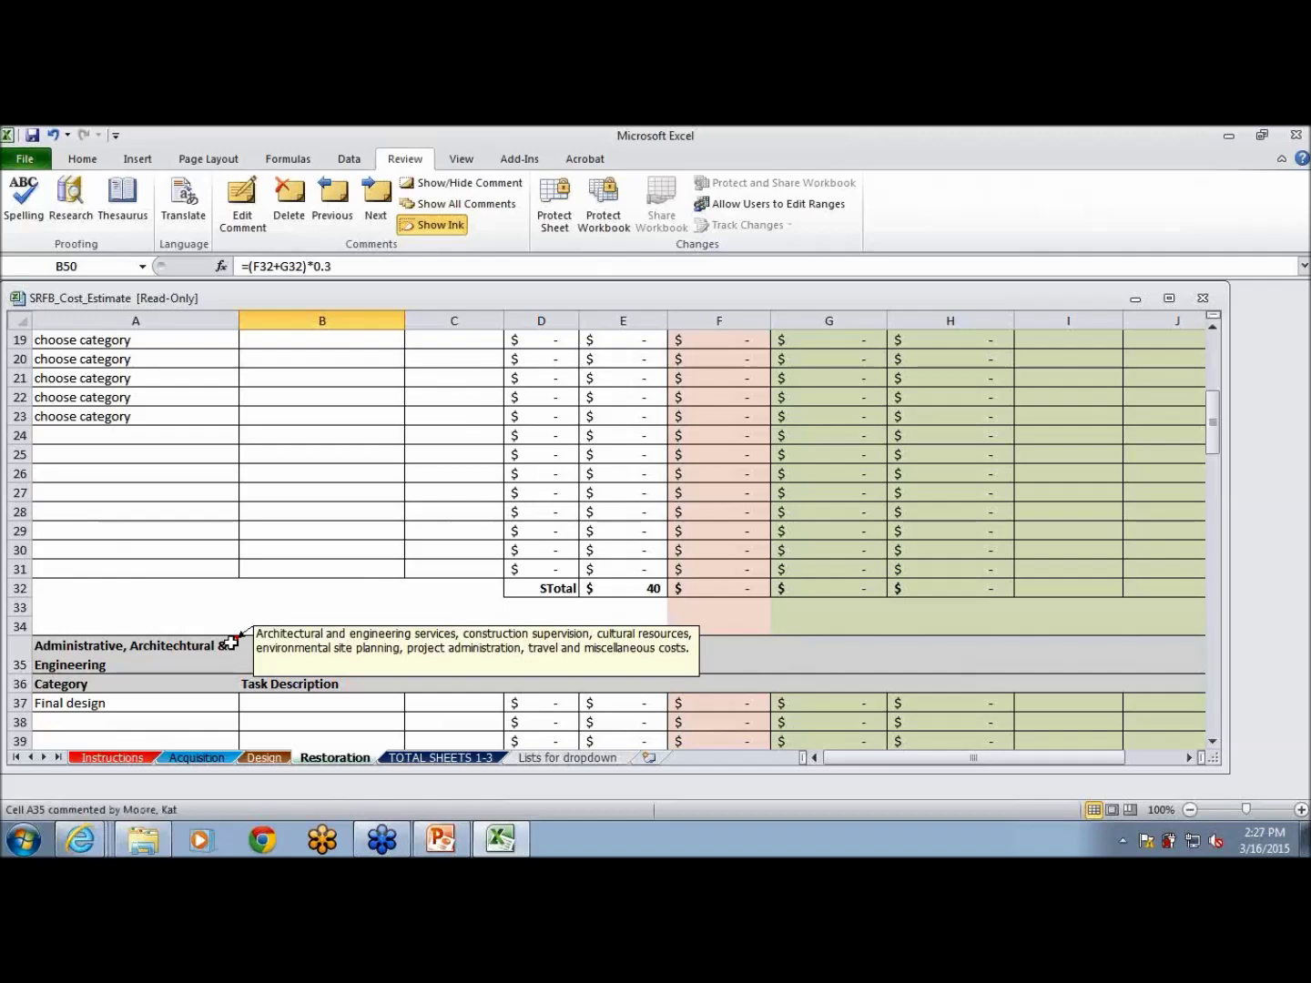
scroll(246, 572, "up", 1)
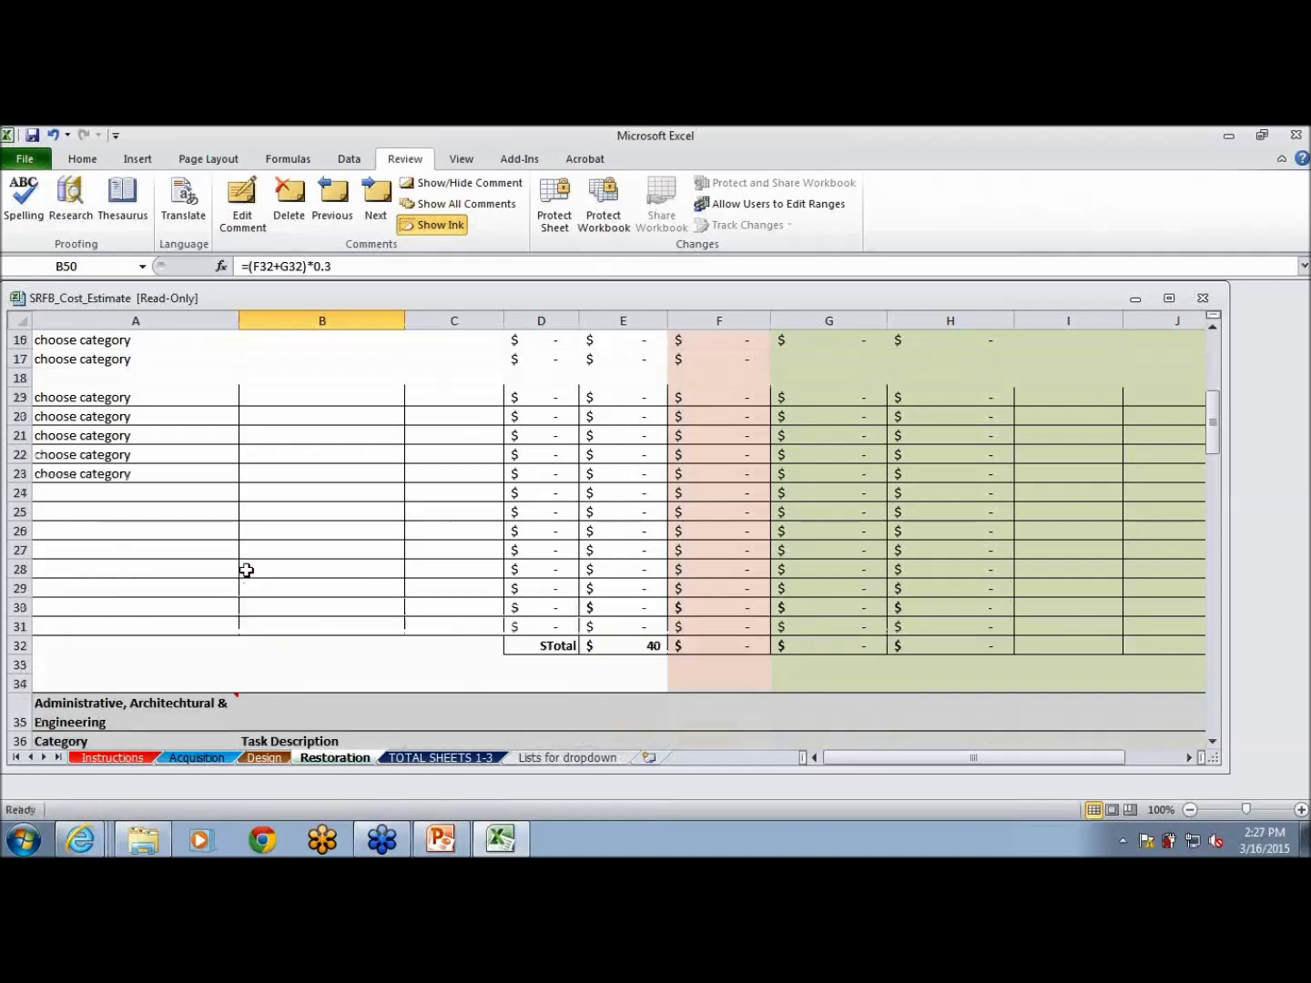
scroll(246, 572, "down", 6)
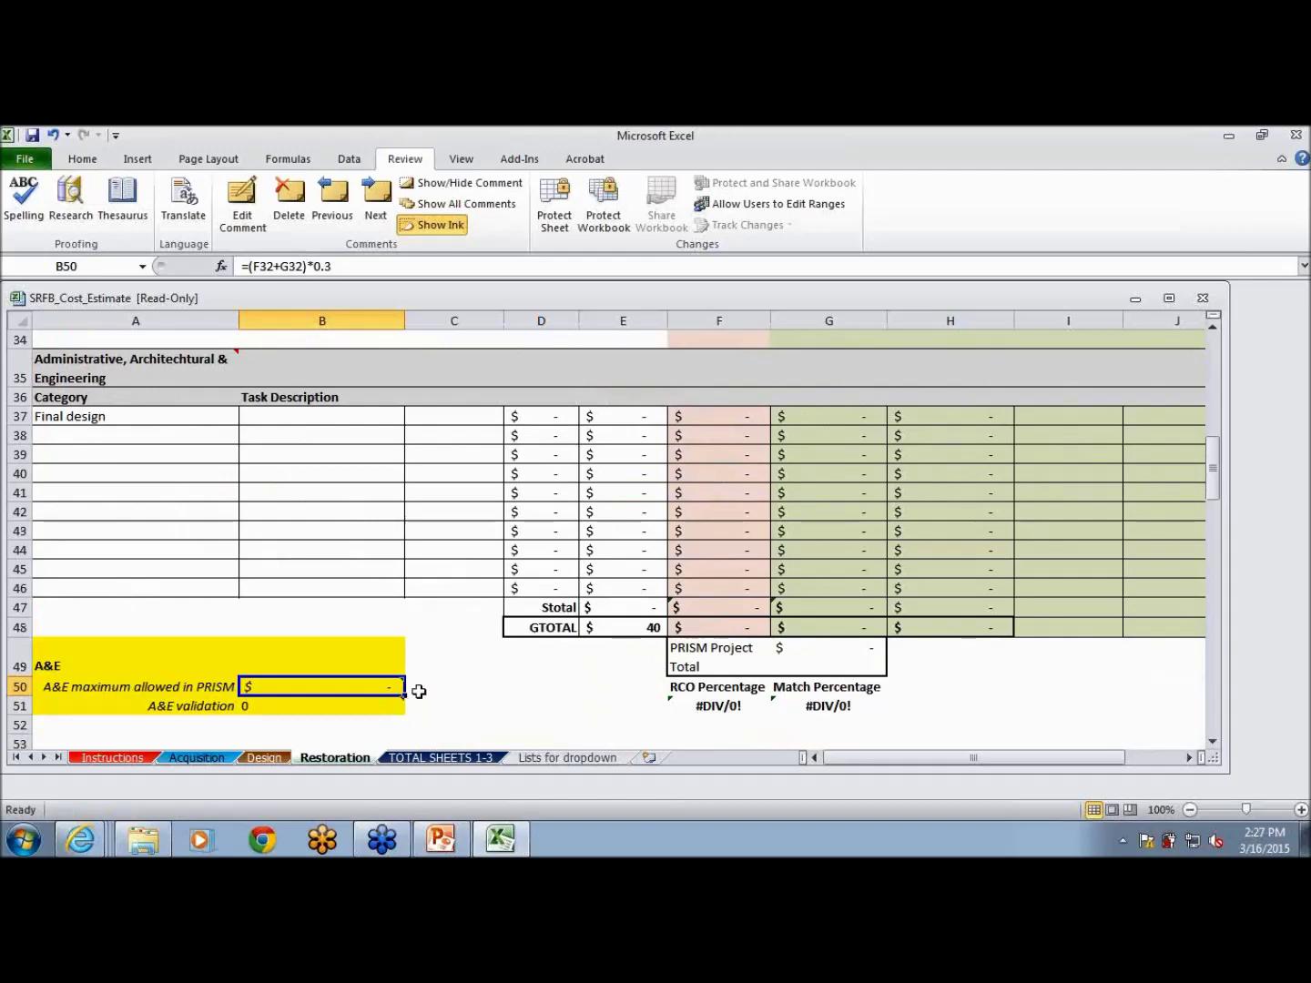
scroll(420, 694, "down", 1)
mouse_move(400, 627)
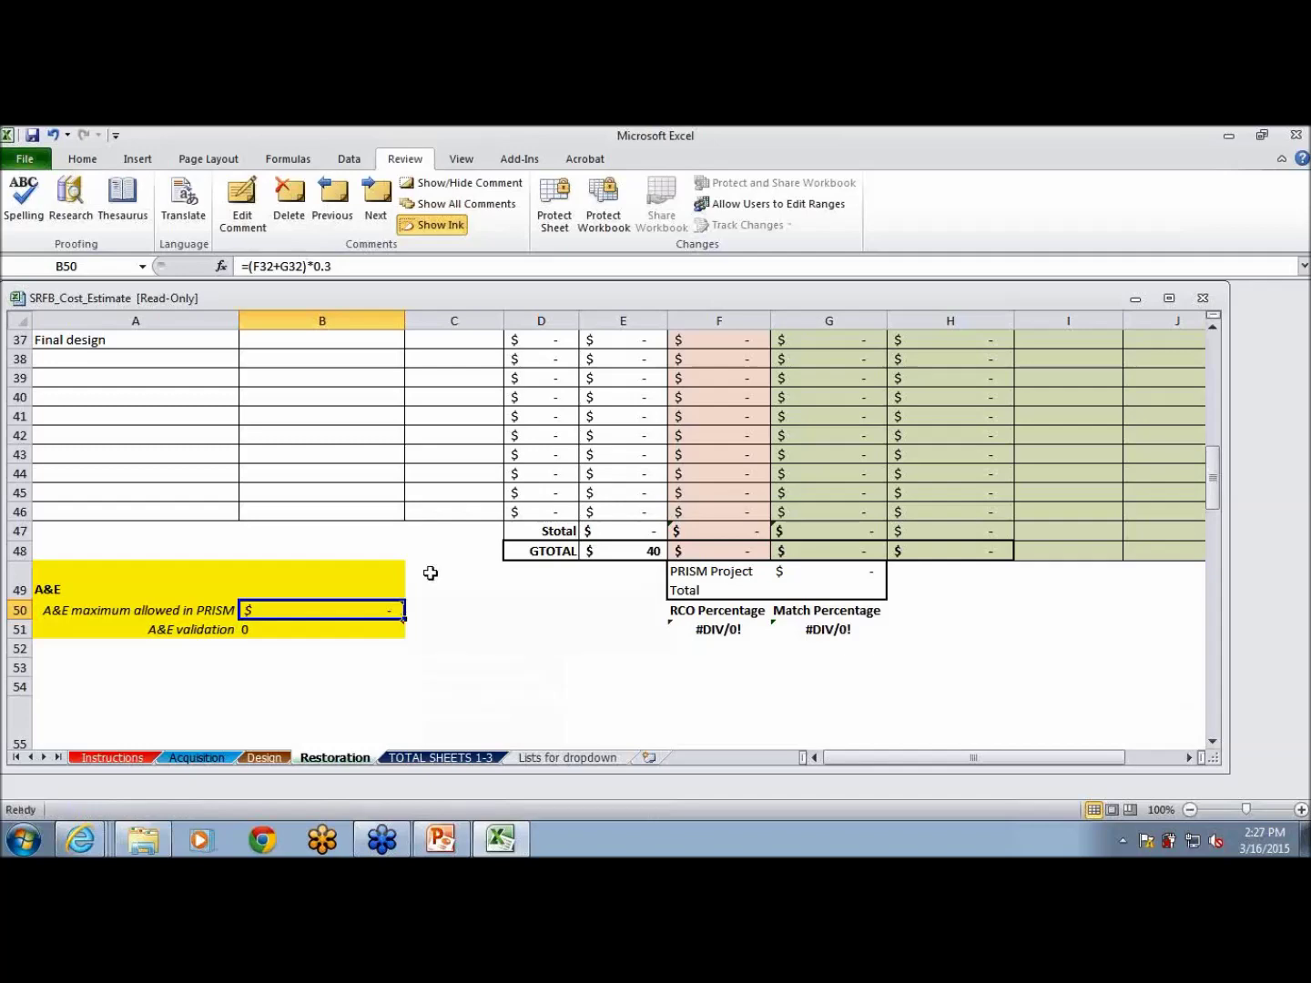
scroll(947, 618, "up", 6)
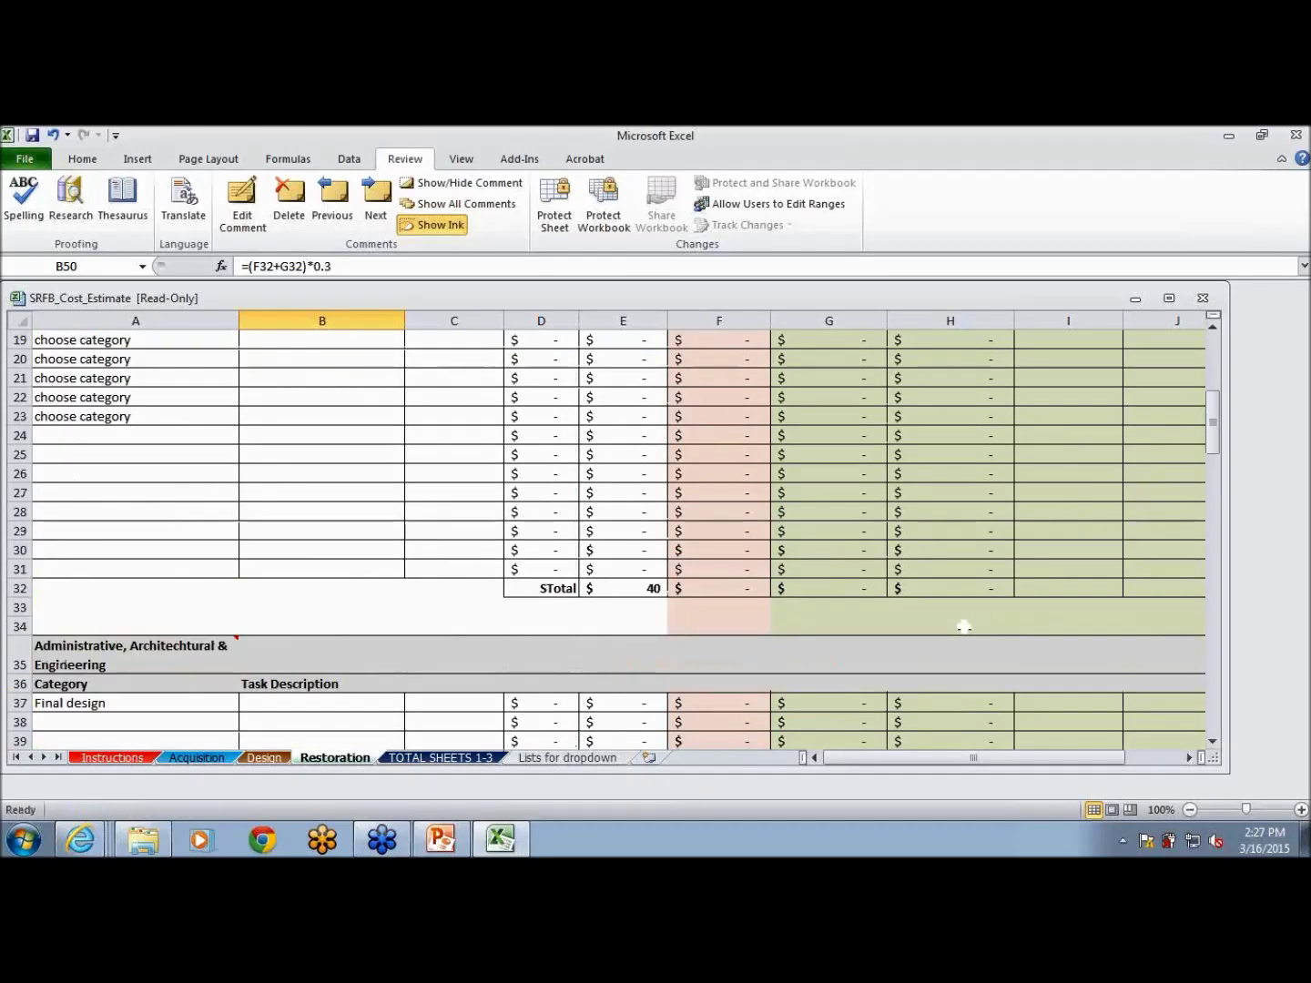
left_click_drag(916, 762, 987, 770)
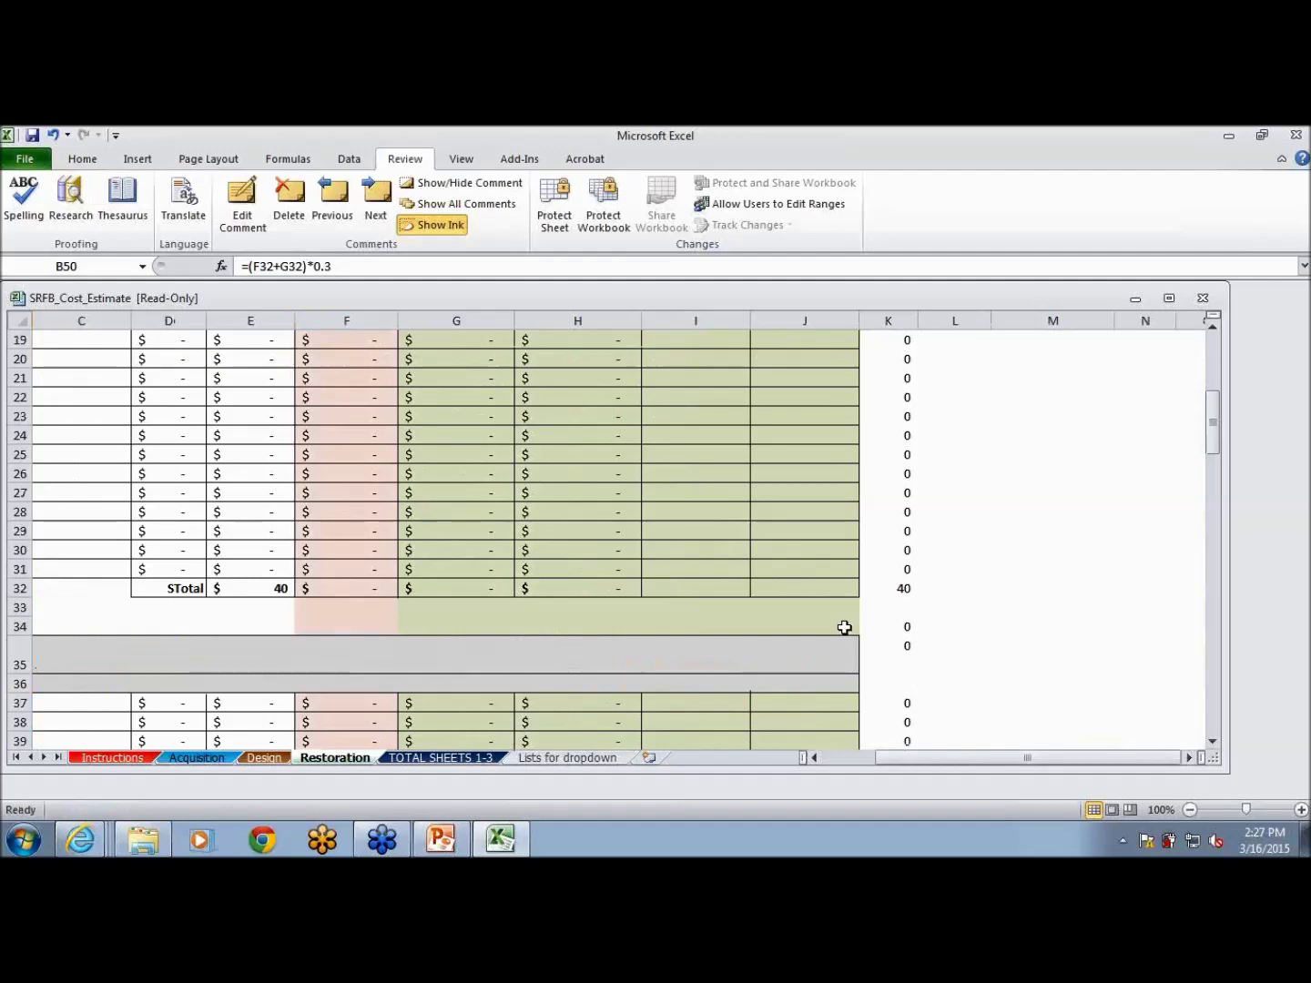
scroll(843, 628, "up", 4)
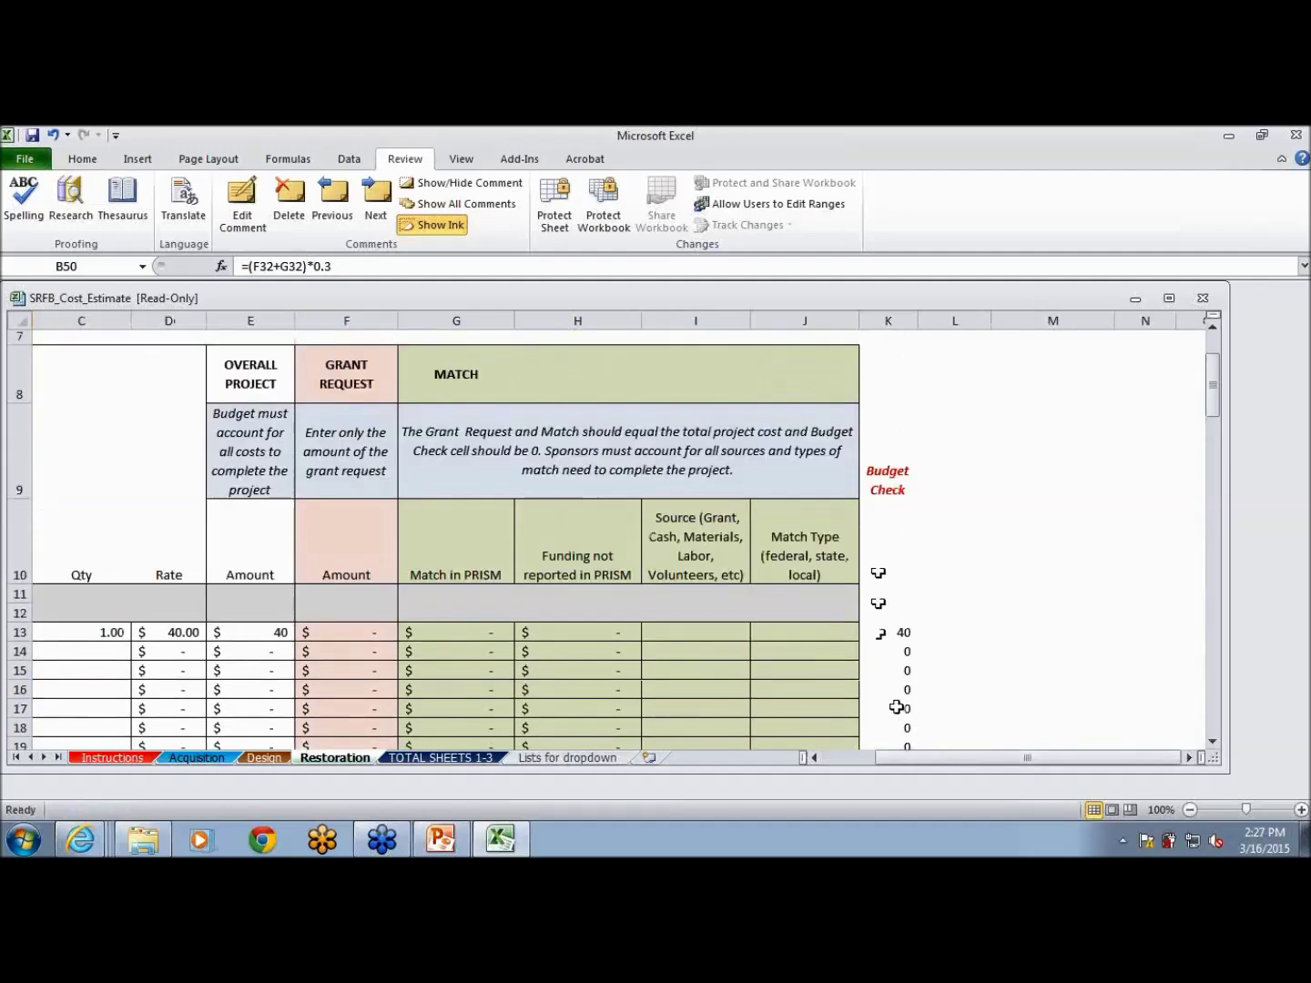
left_click_drag(911, 758, 857, 758)
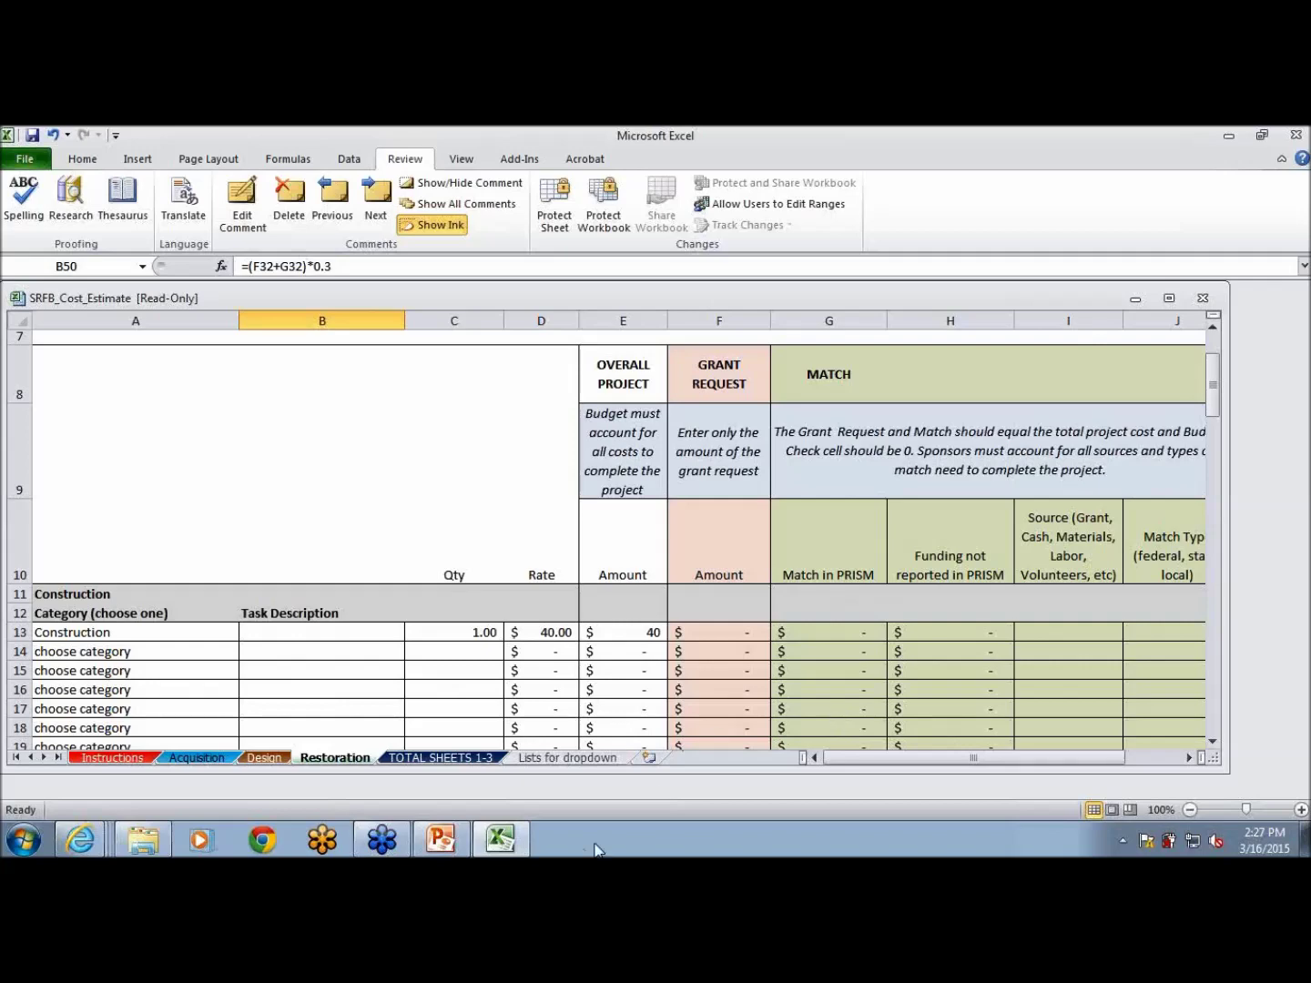
left_click(458, 848)
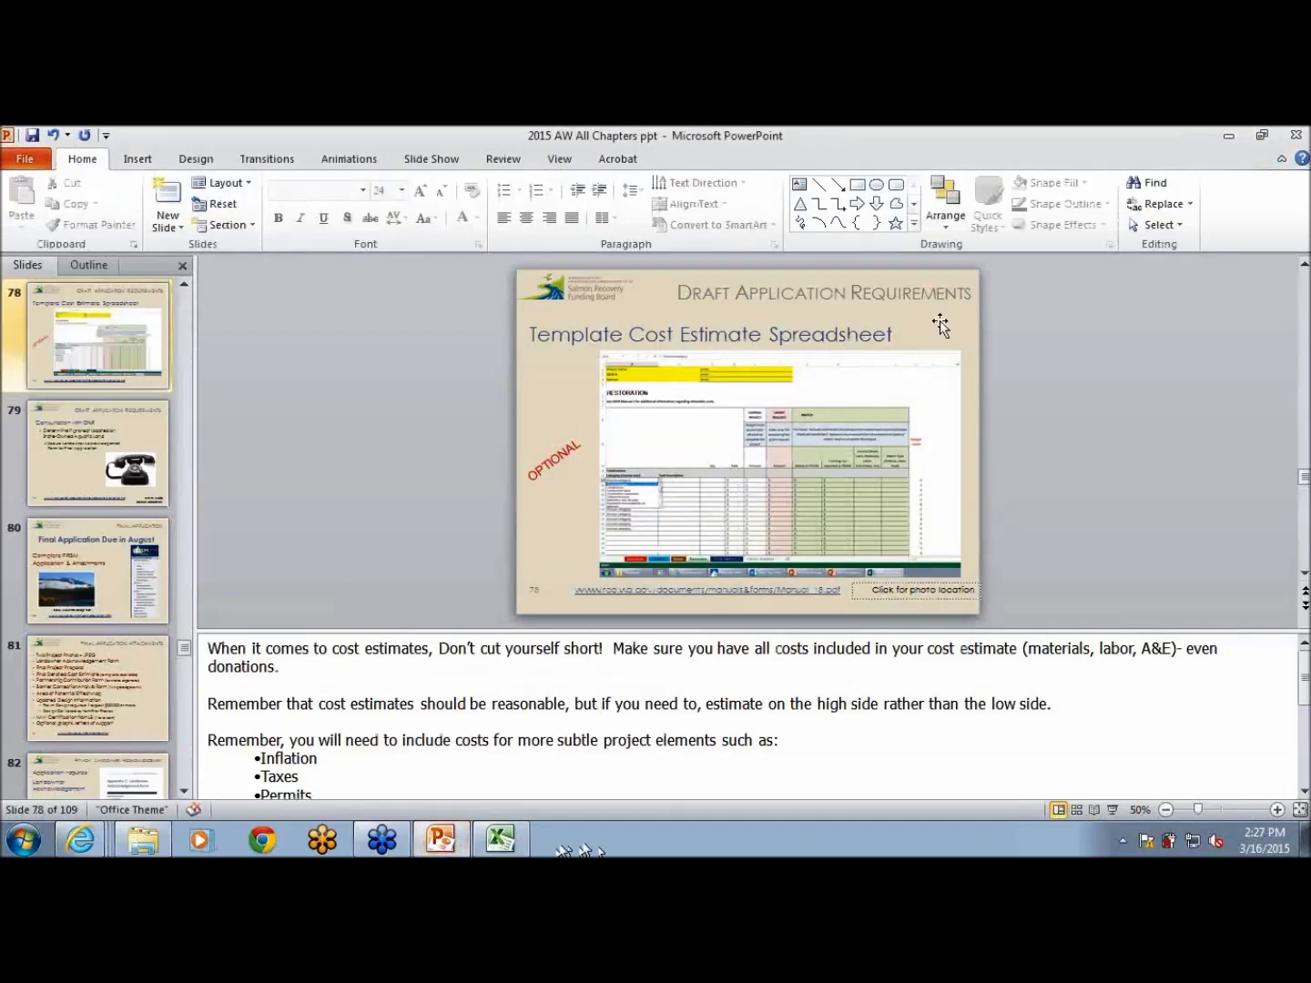
Run the slide show from slide 78 and advance to slide 79, Consultation with DNR
left_click(1112, 809)
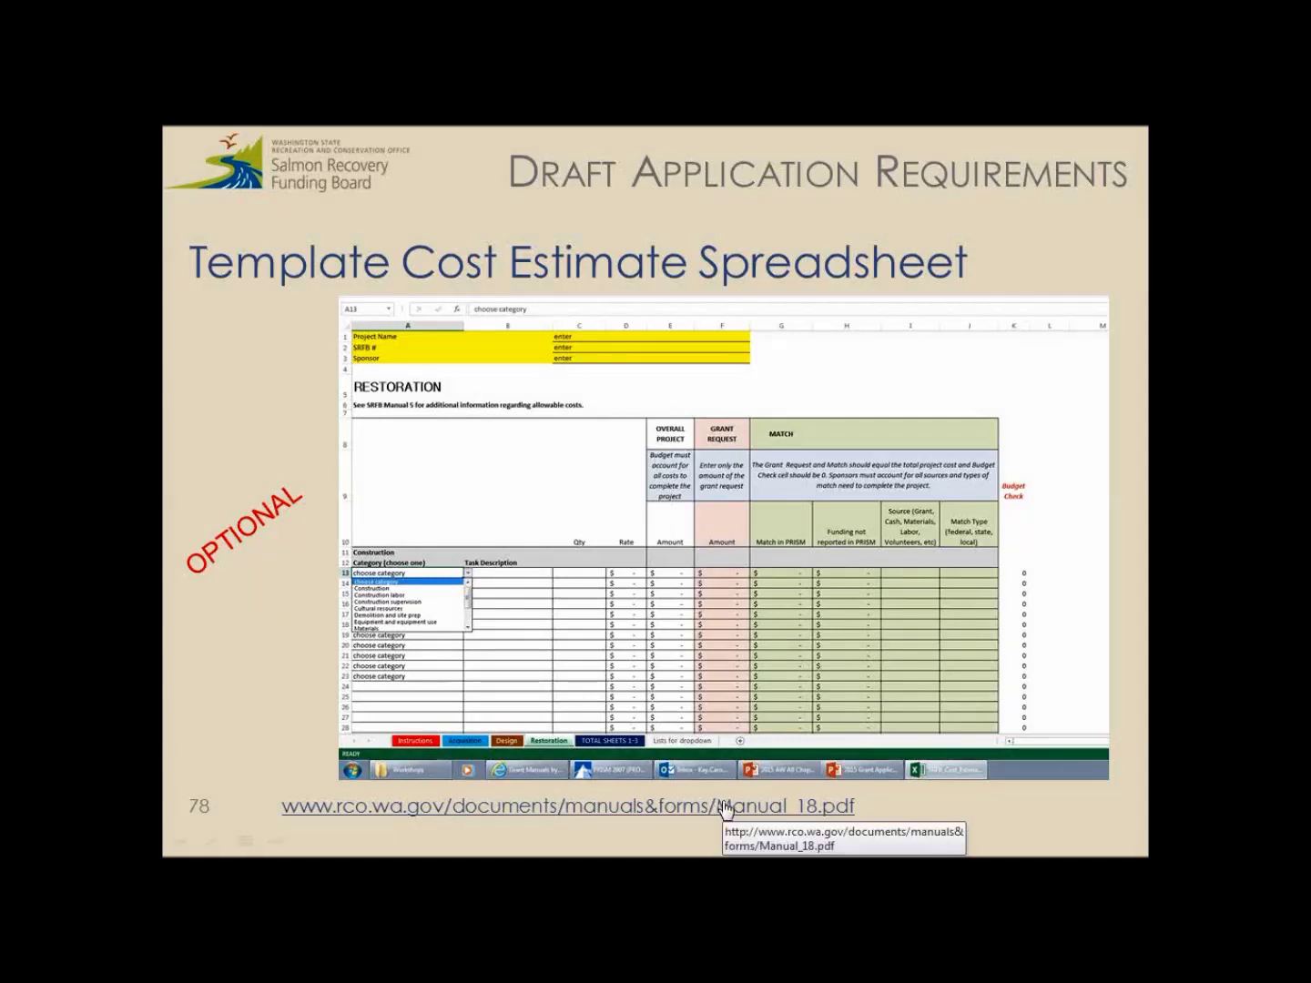
key("Right")
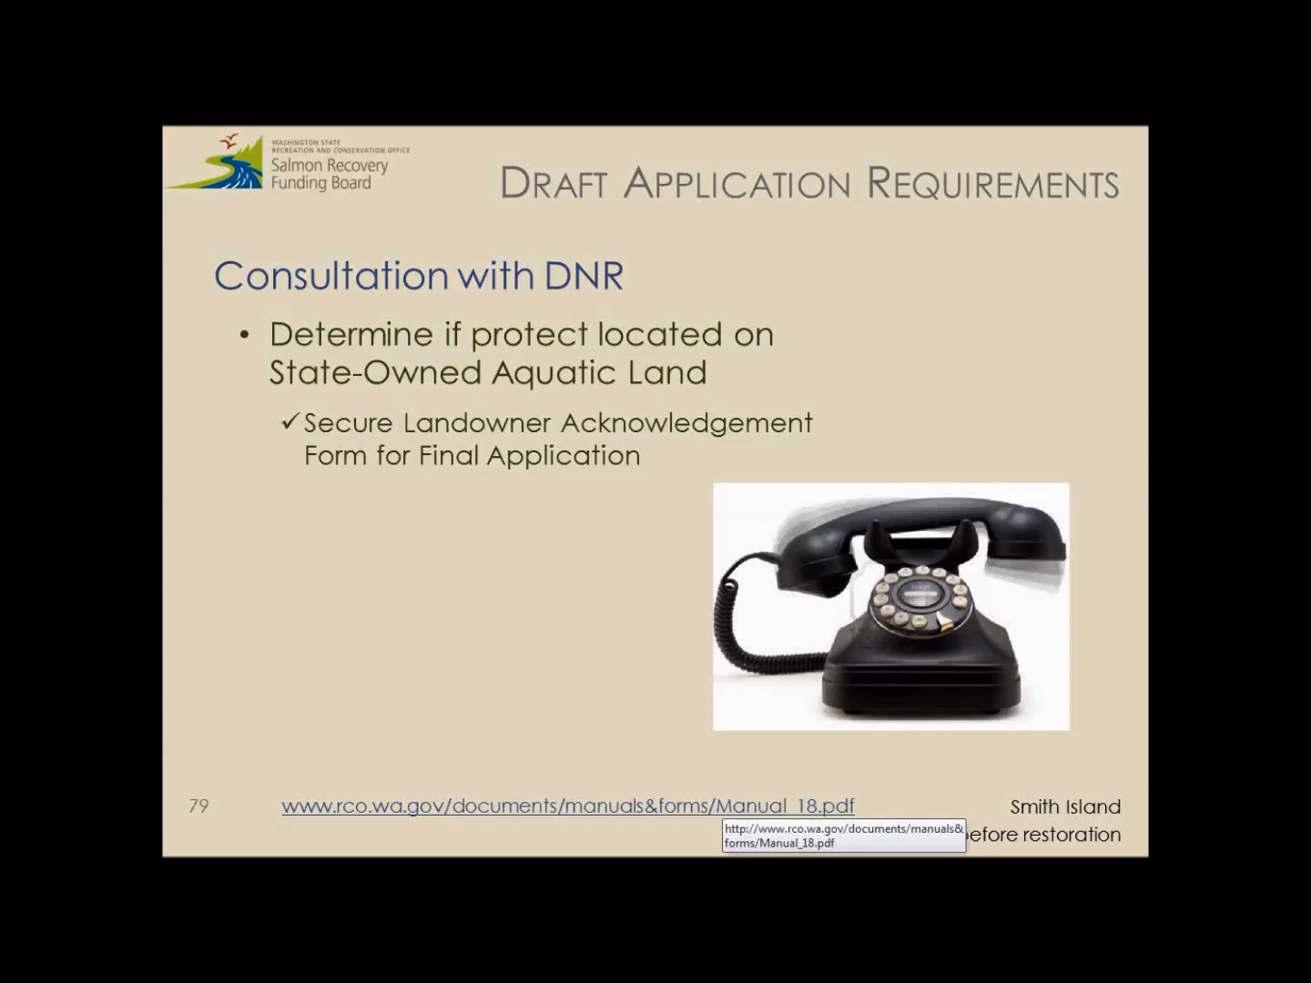
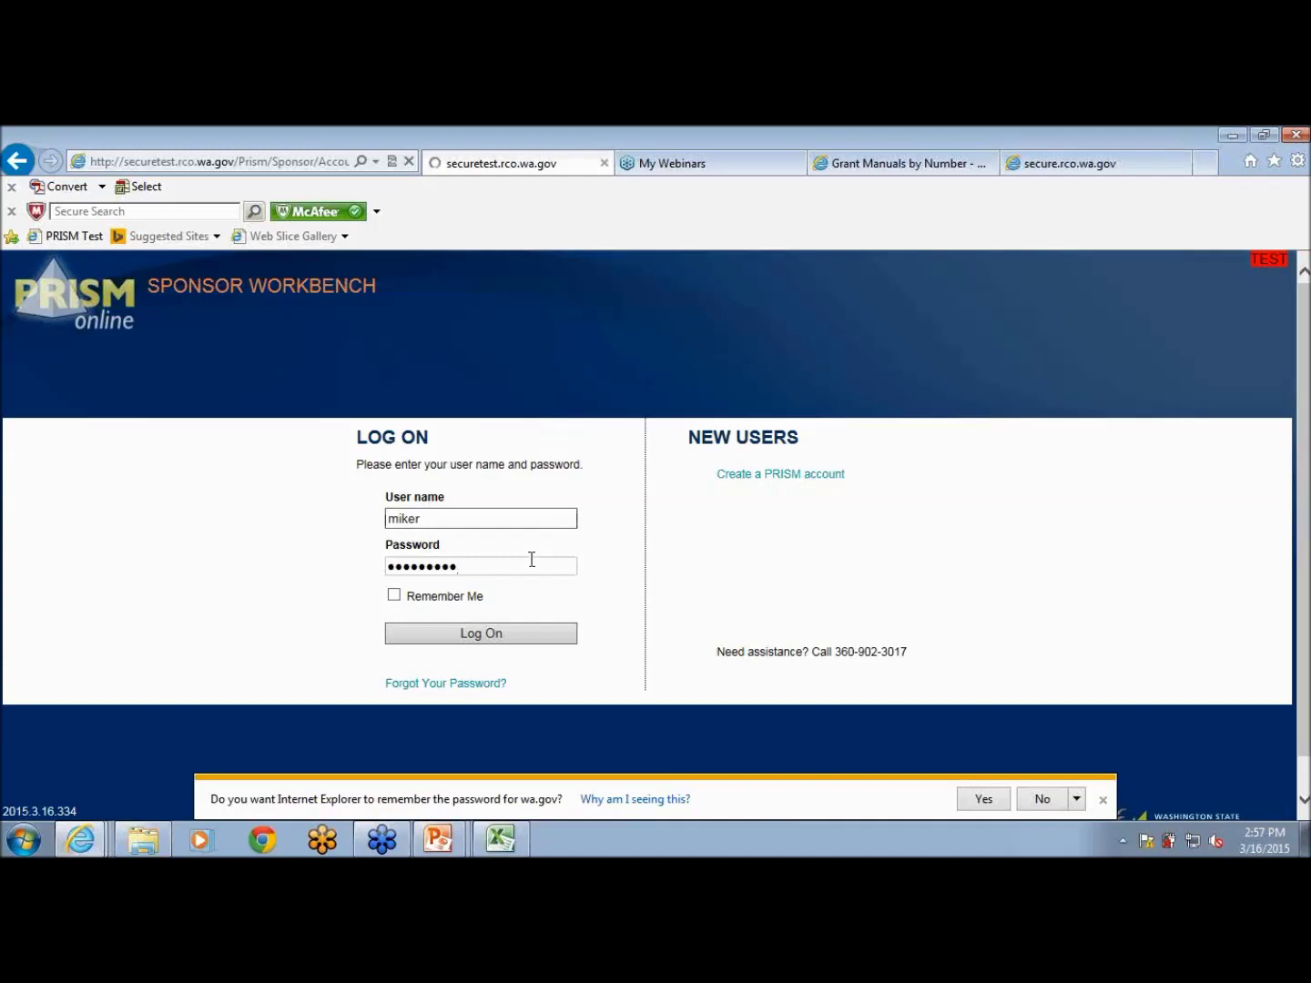
Decline saving the browser password and open application 15-1025 through Go to Project
left_click(1043, 800)
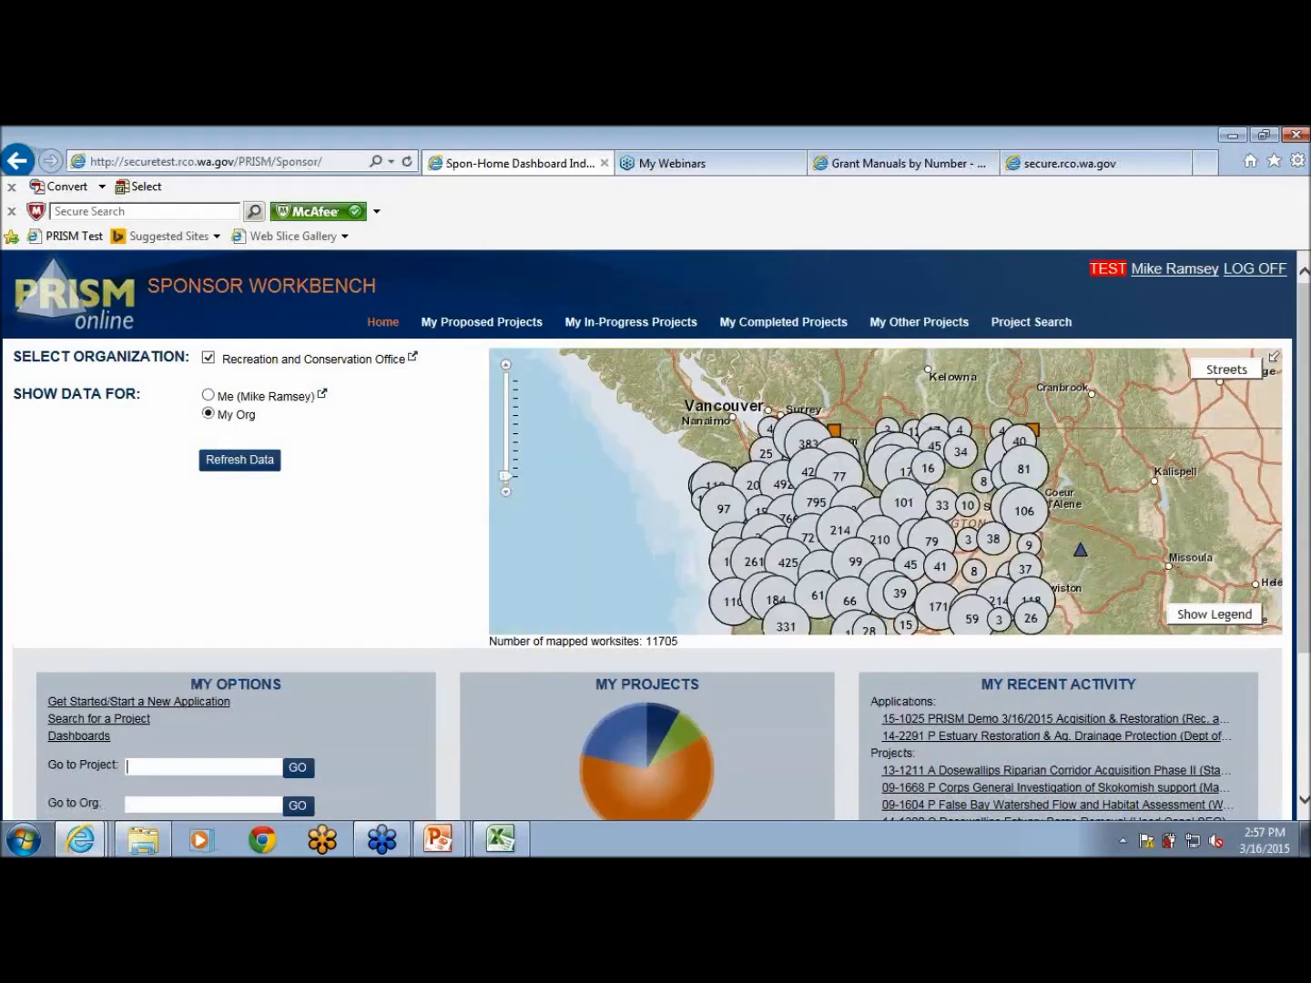
left_click_drag(1304, 526, 1304, 585)
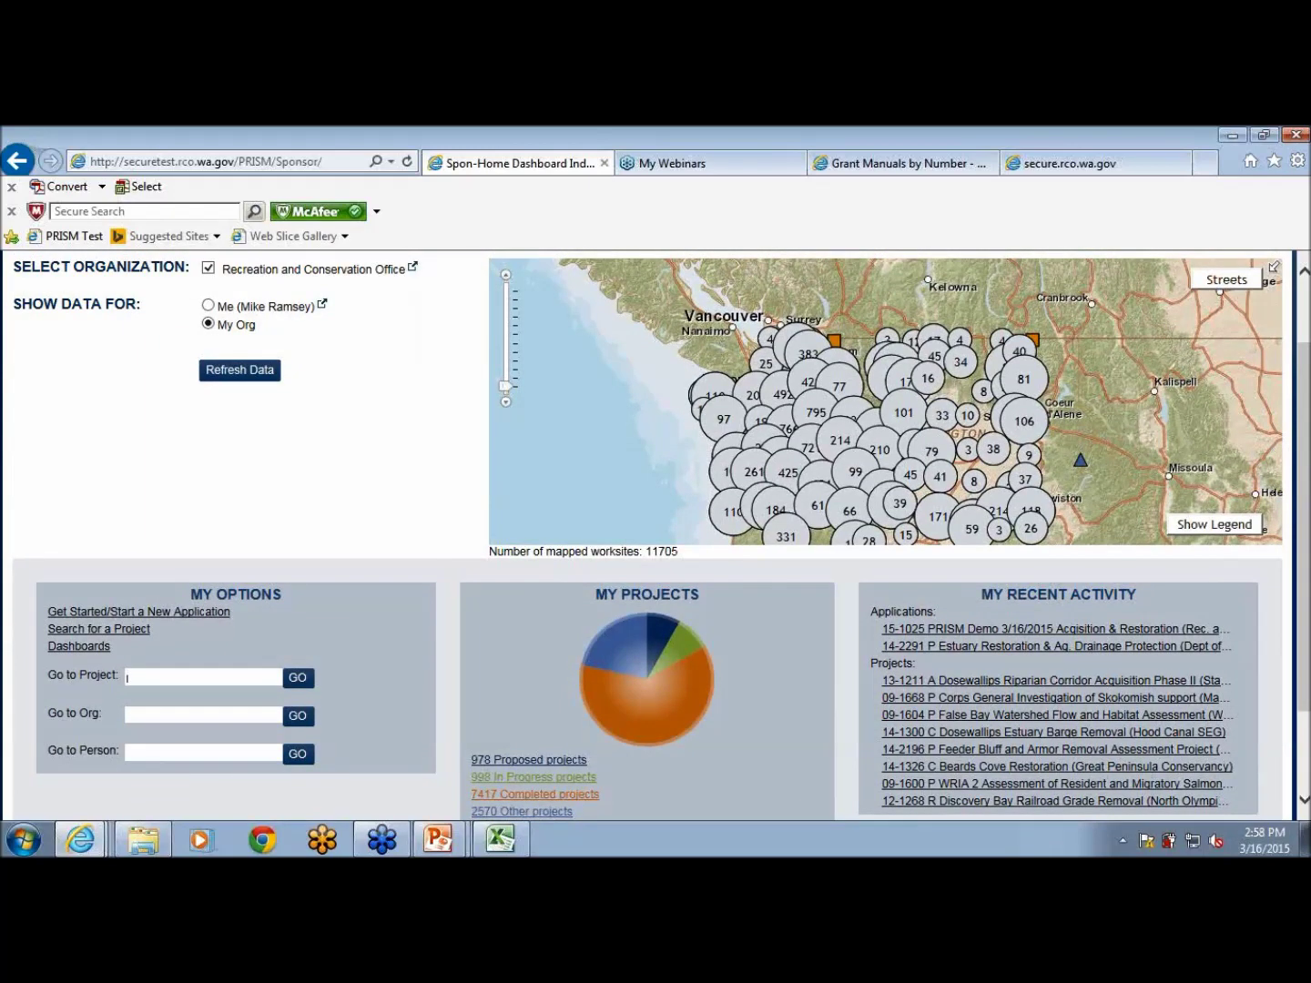
left_click_drag(1308, 464, 1306, 509)
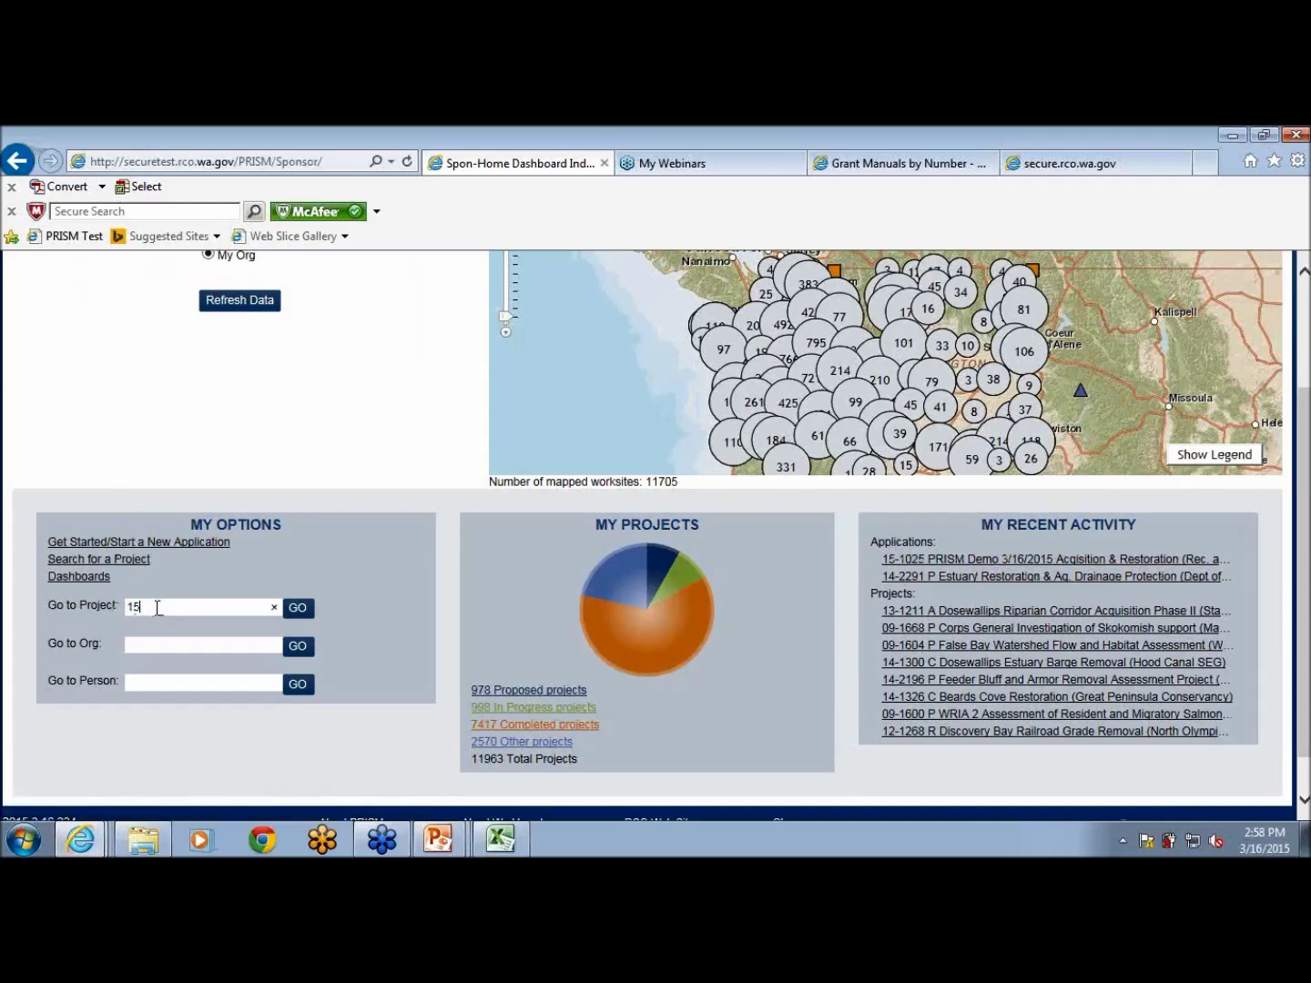
type("025")
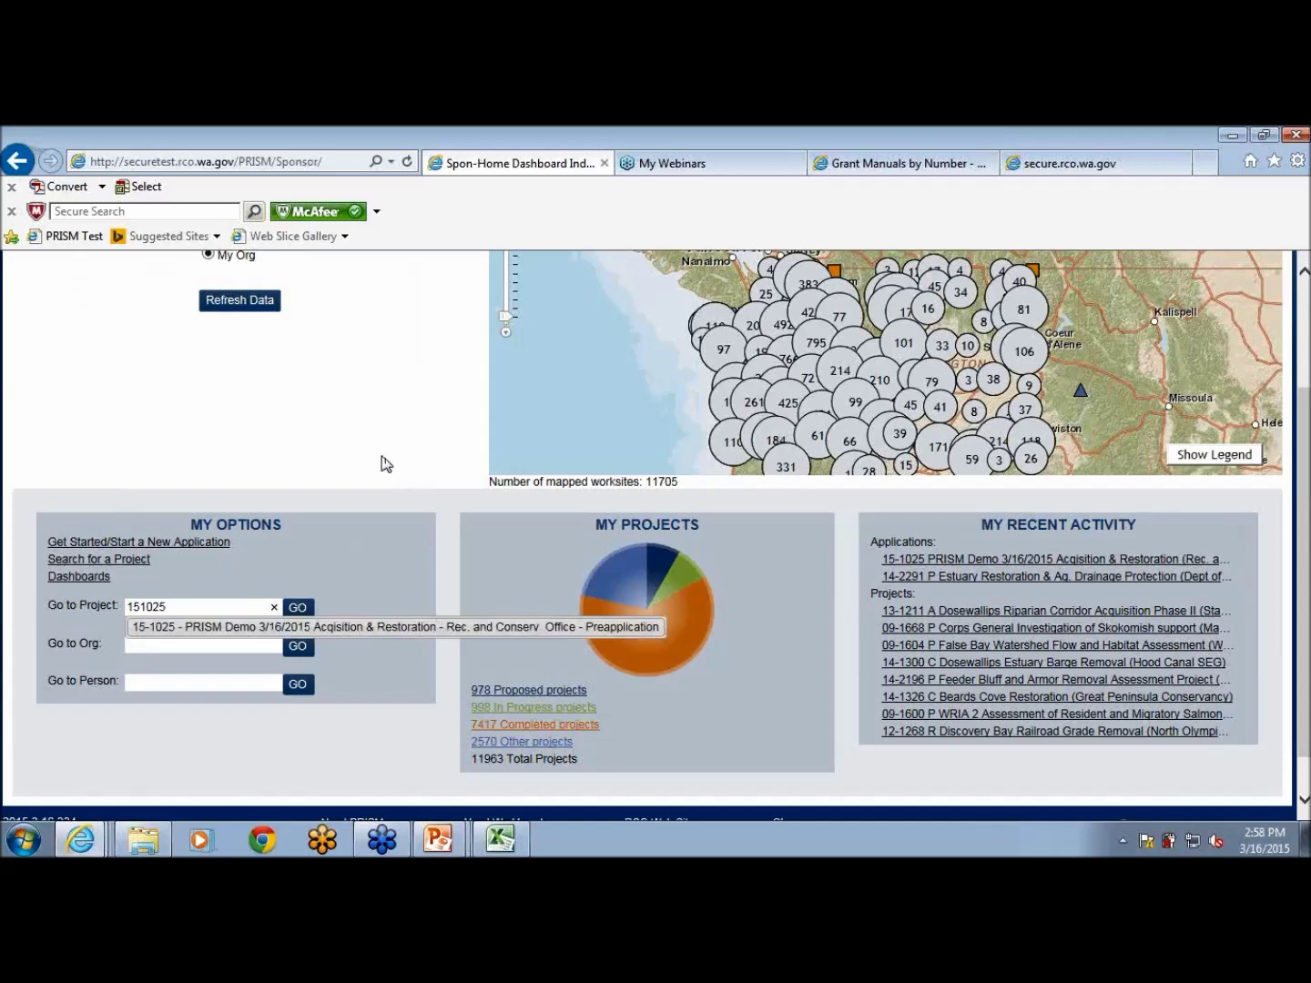
key("Return")
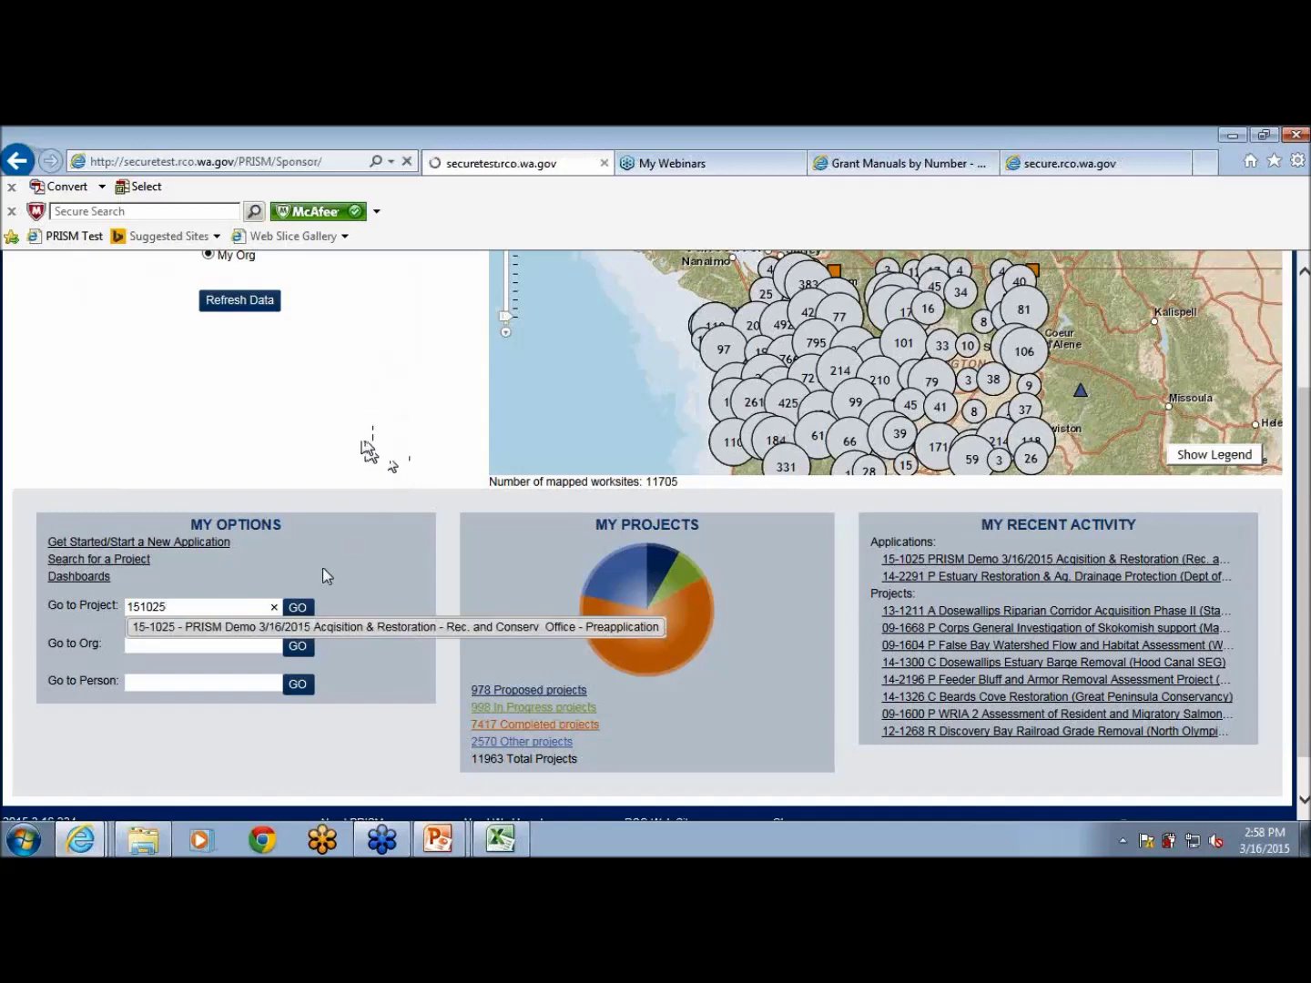
left_click(299, 607)
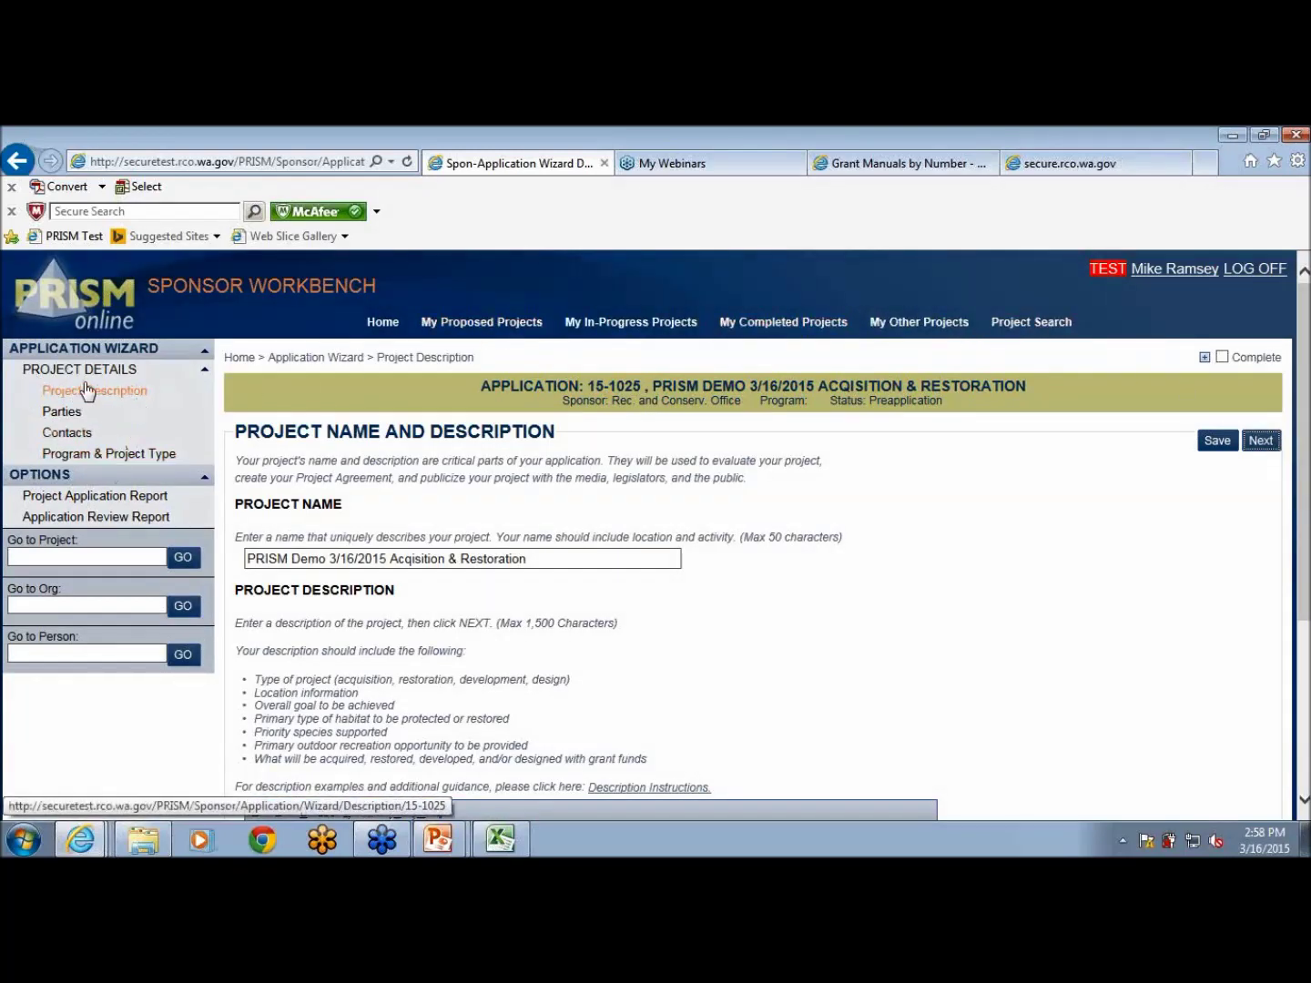
Look over the Project Sponsor and other parties for 15-1025, then continue to Project Contacts
left_click(133, 415)
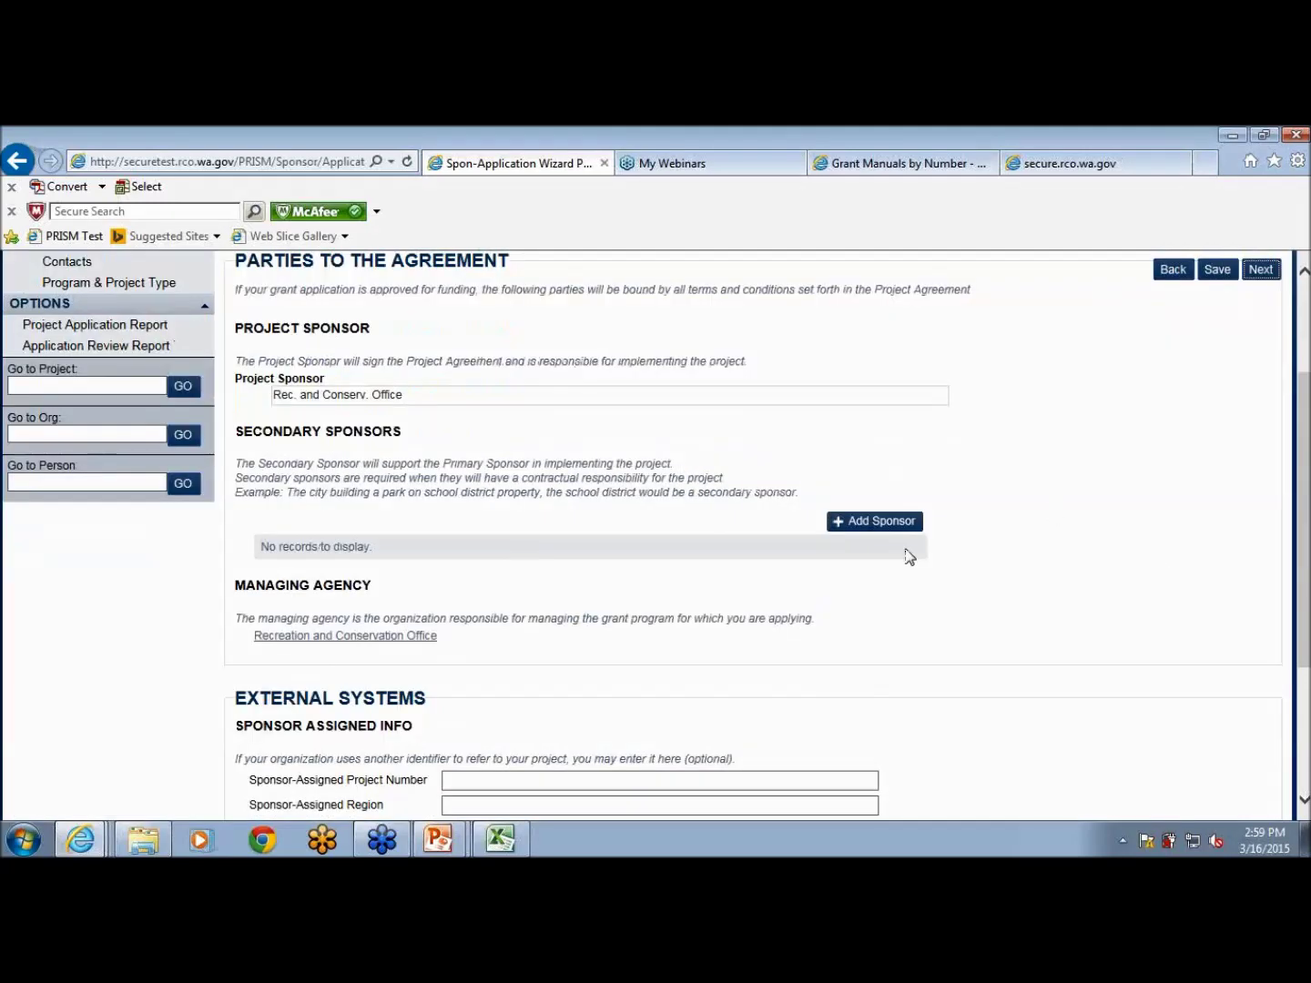
left_click(764, 397)
scroll(1107, 441, "down", 3)
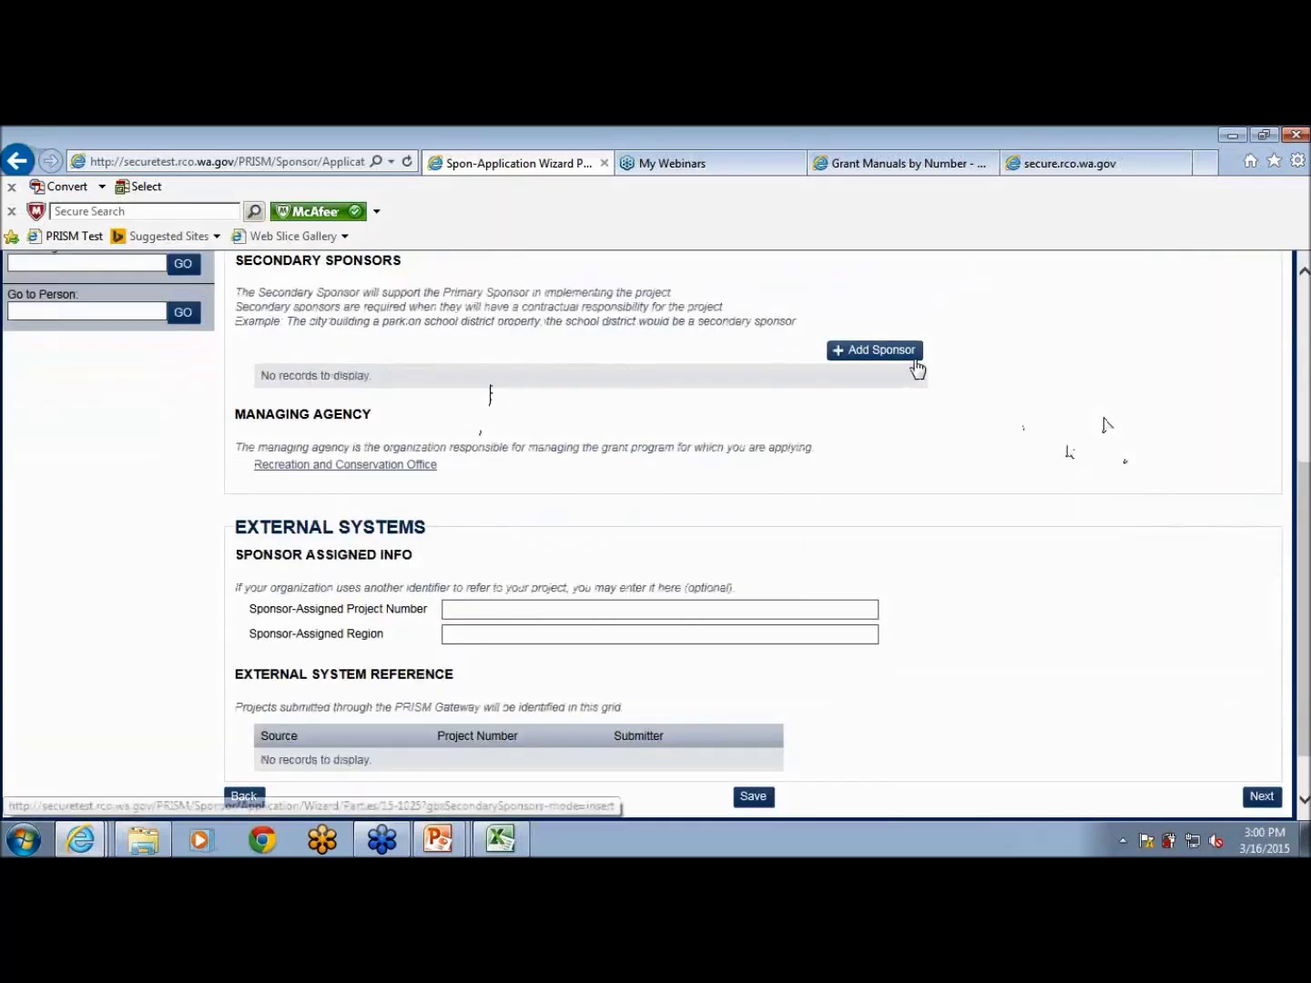
scroll(1021, 553, "down", 1)
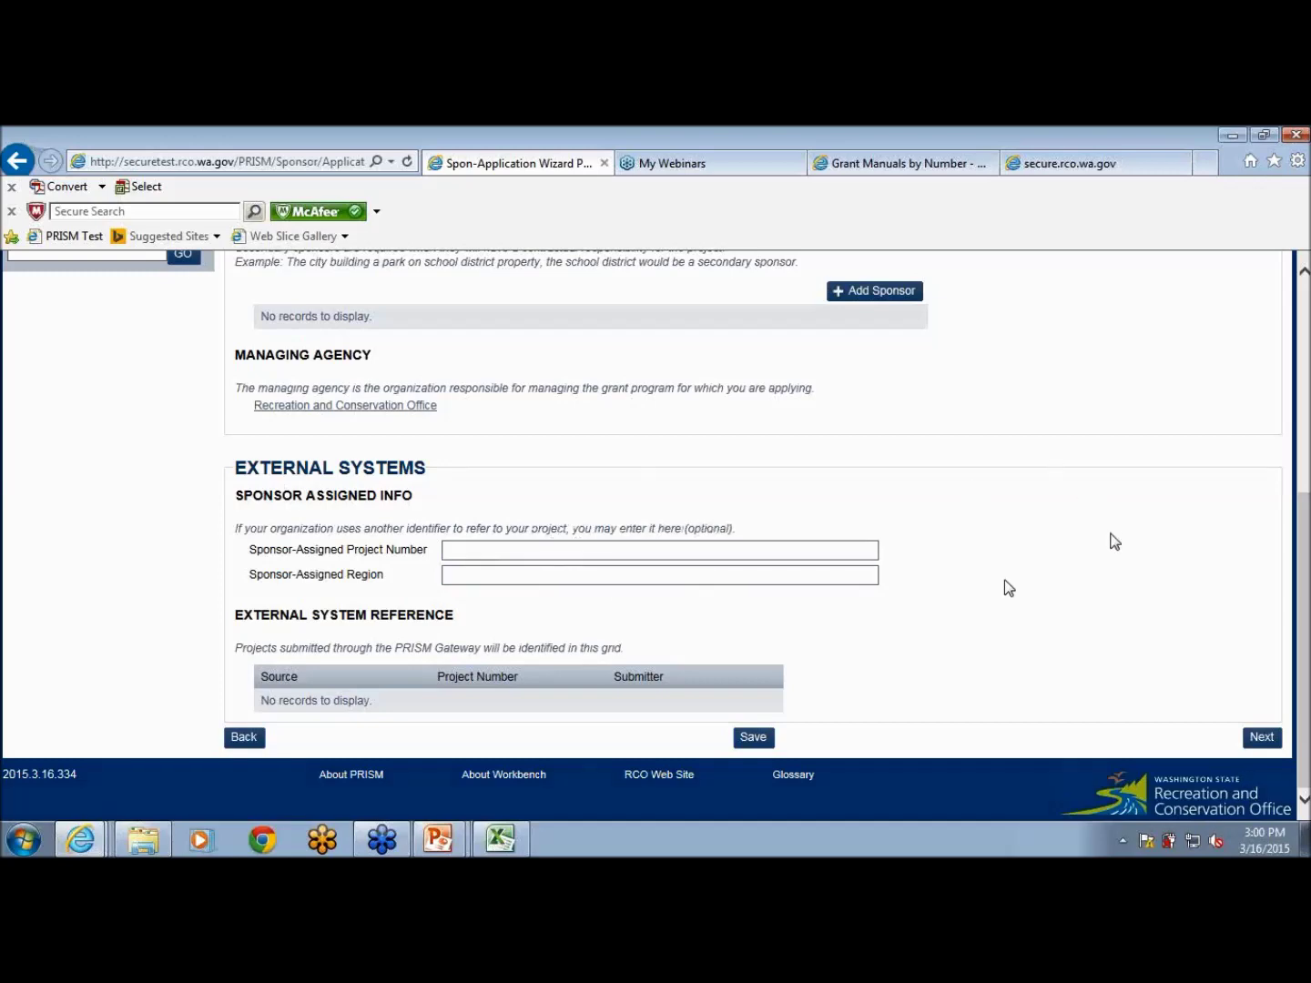
scroll(981, 642, "up", 3)
scroll(986, 642, "up", 2)
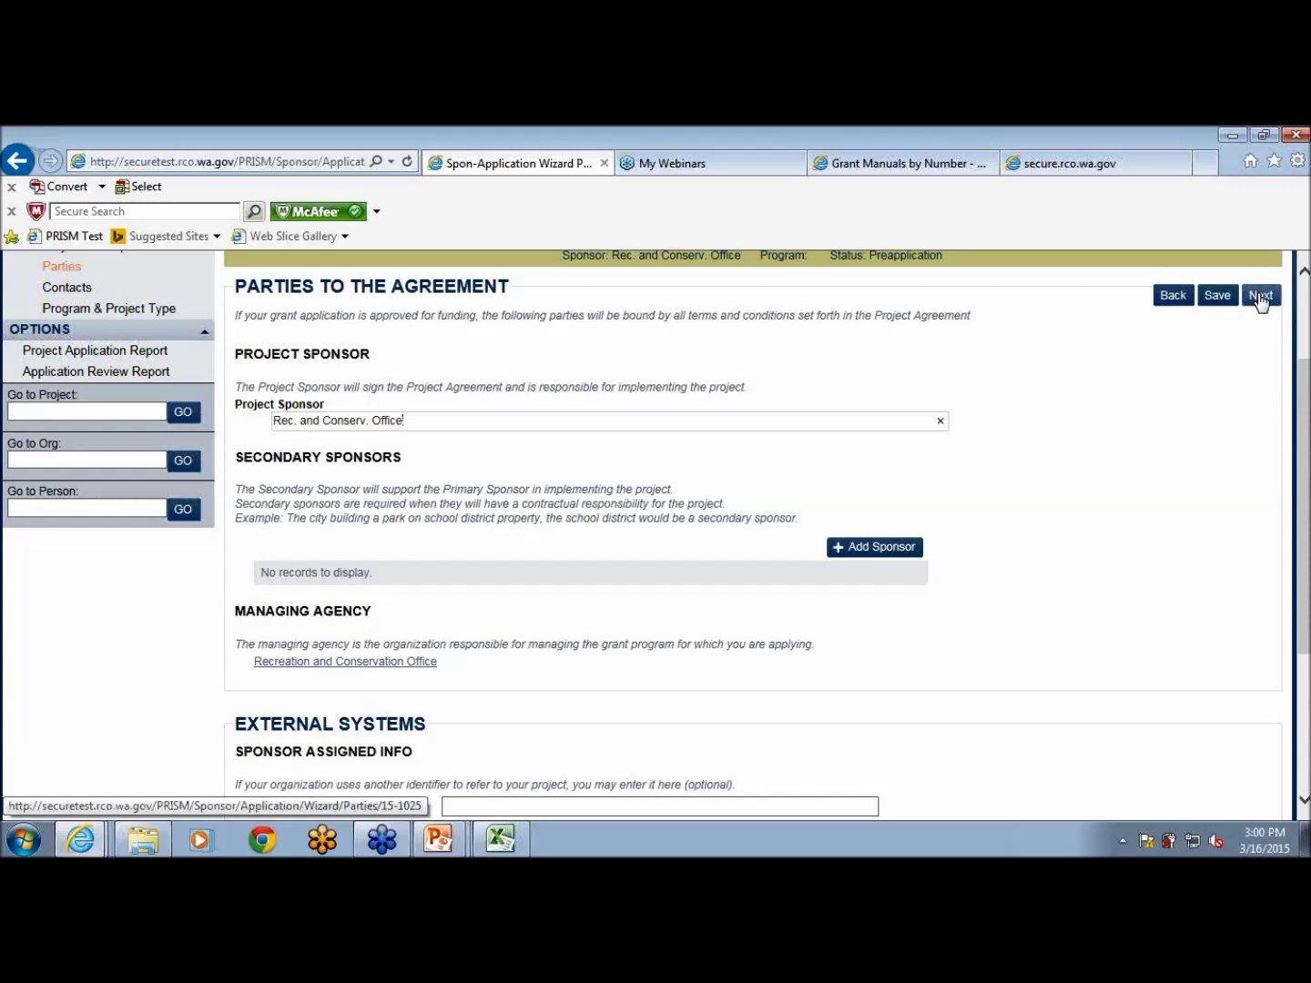
left_click(1259, 298)
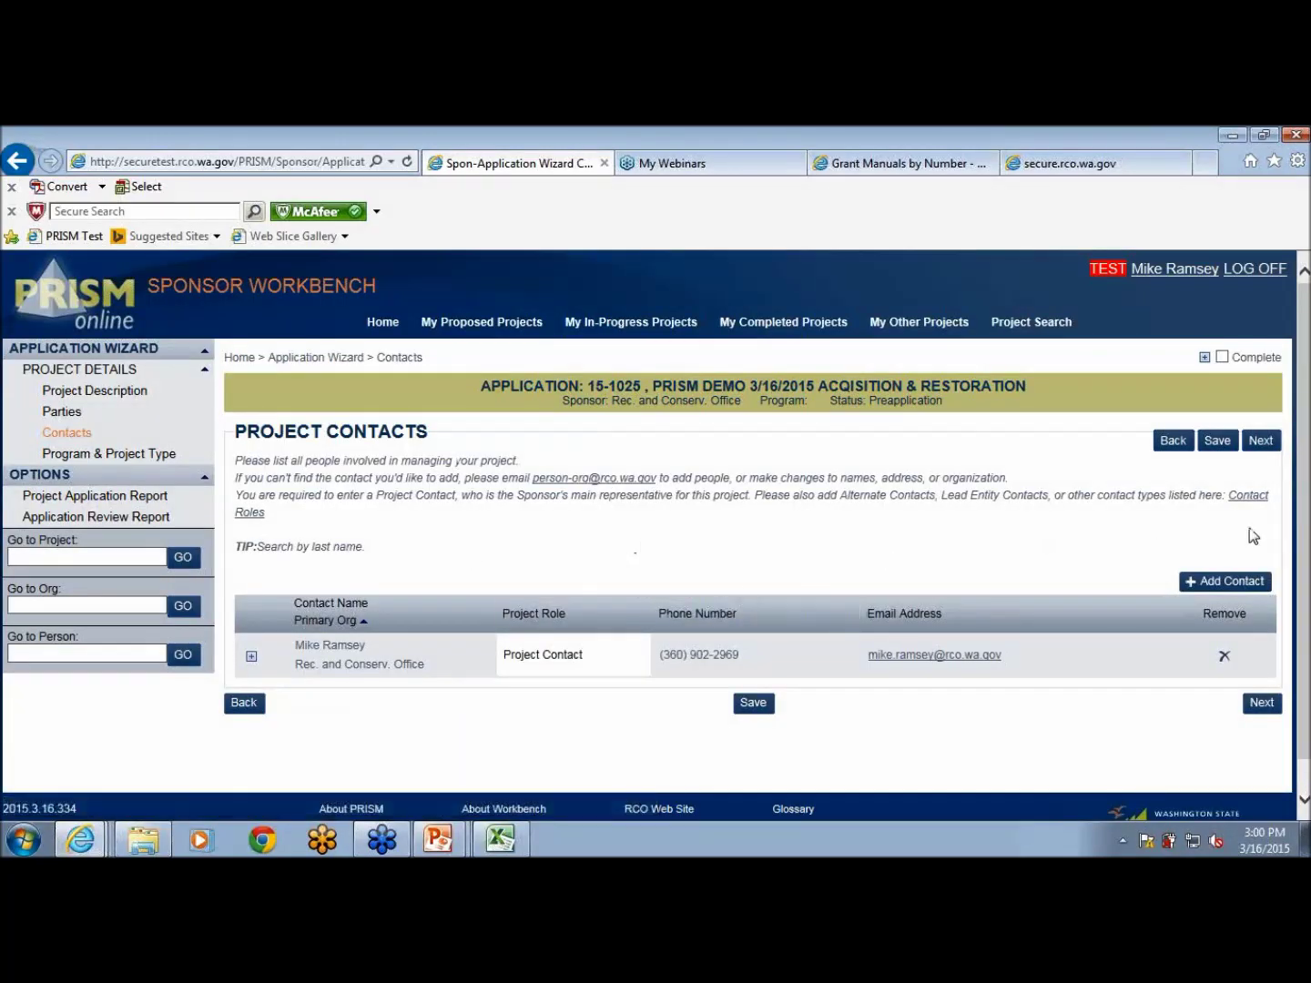
Add a North Olympic Salmon Coalition contact with the Project Contact role and continue
left_click(1204, 590)
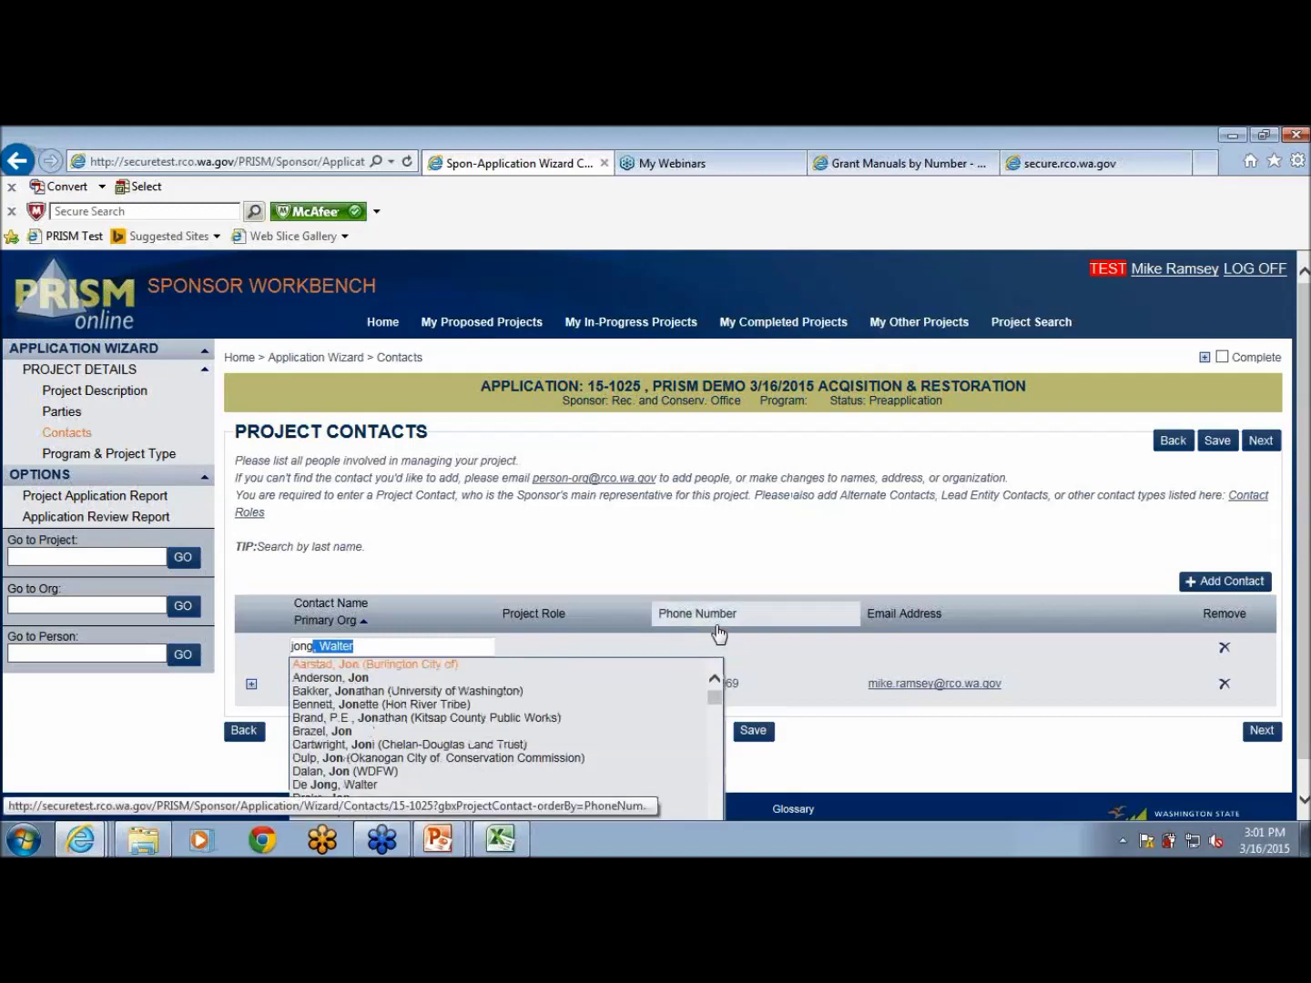
key("BackSpace")
key("BackSpace")
key("BackSpace")
key("BackSpace")
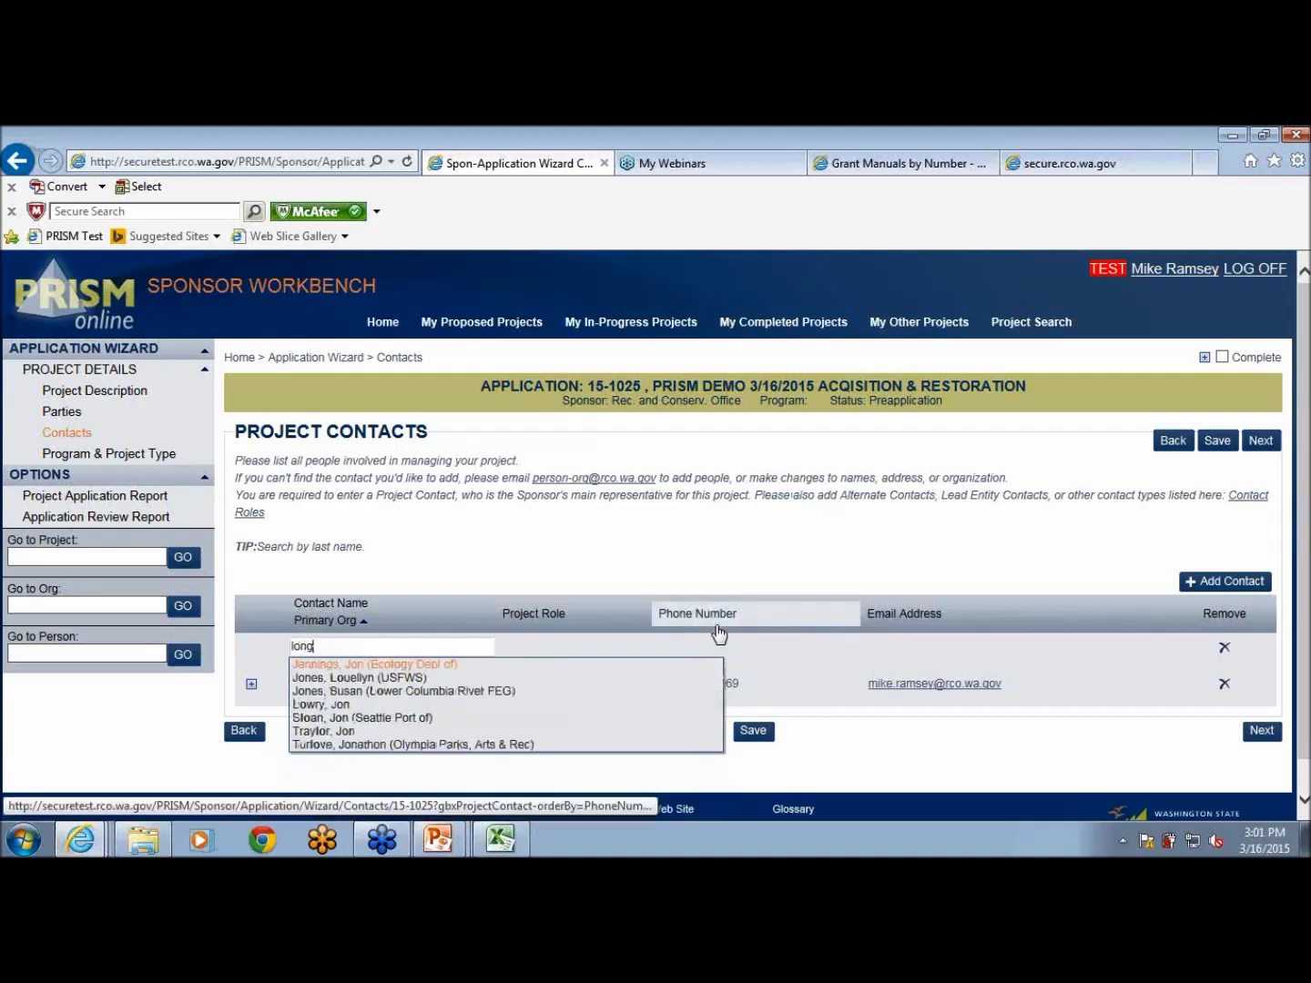
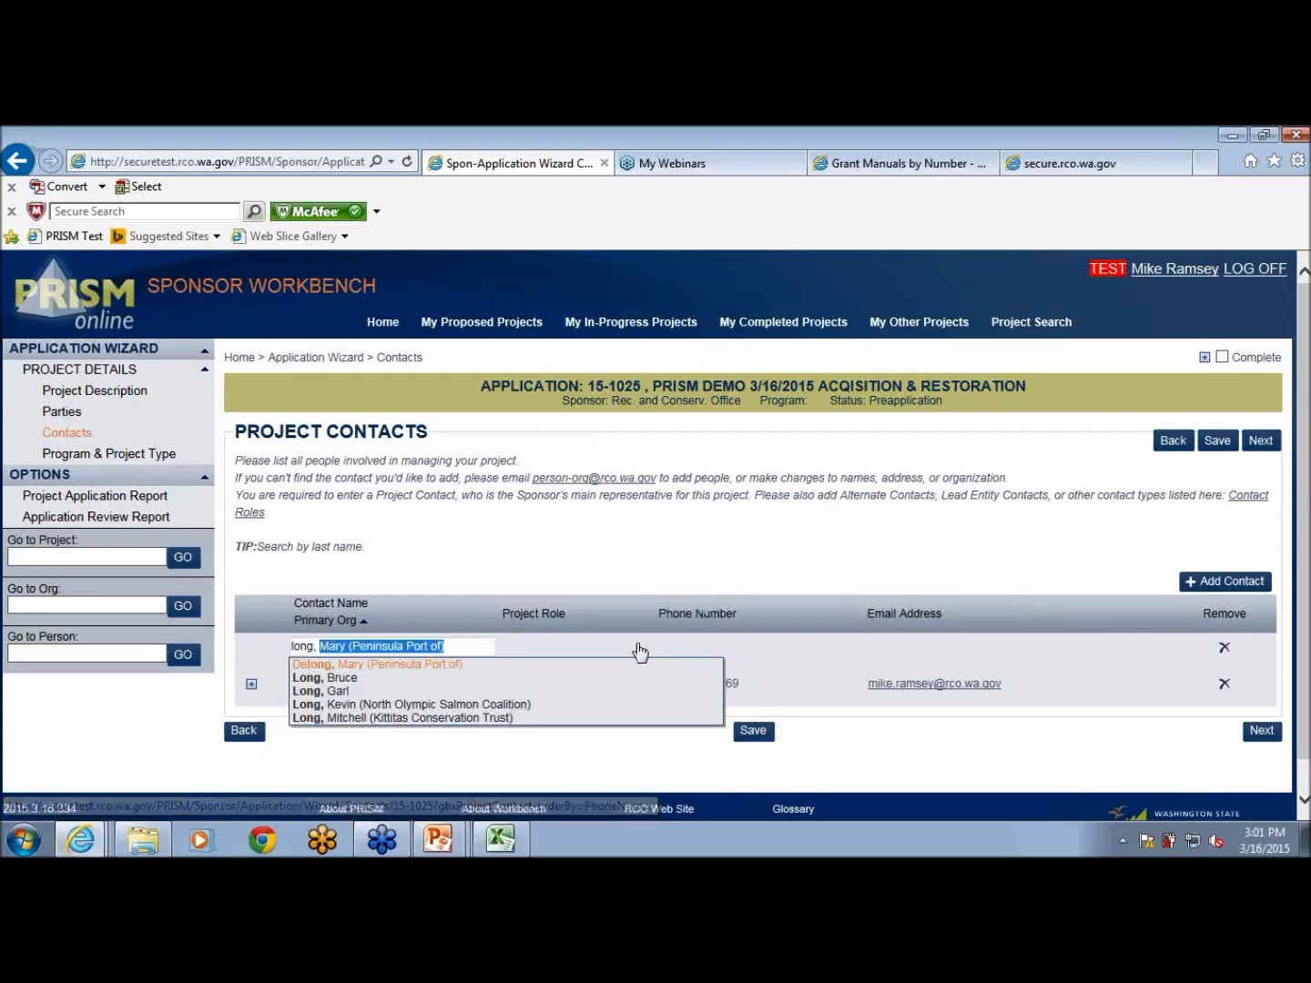
left_click(438, 706)
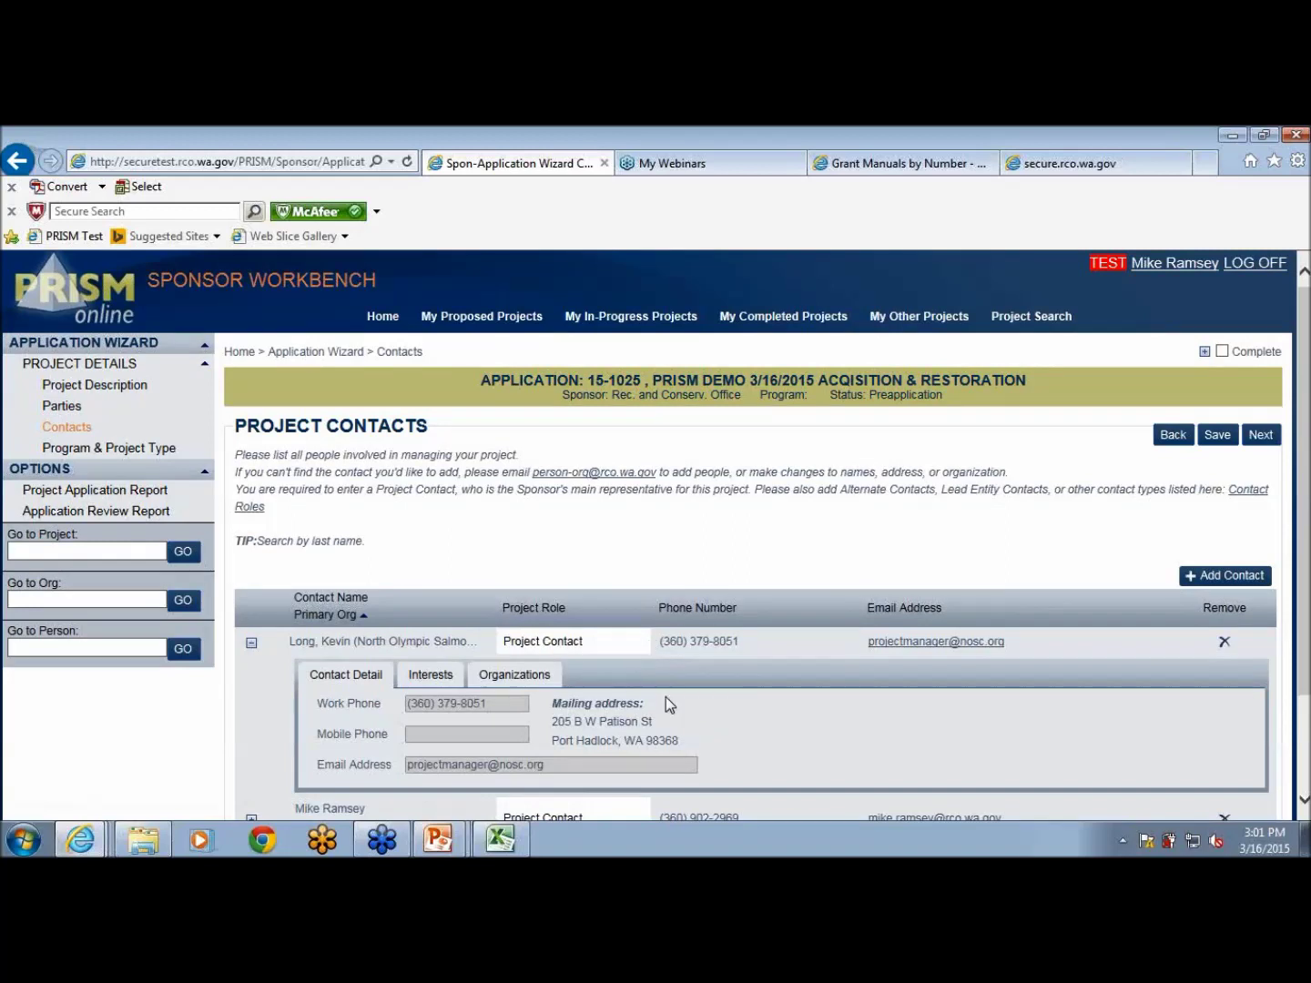
left_click(620, 648)
left_click(642, 643)
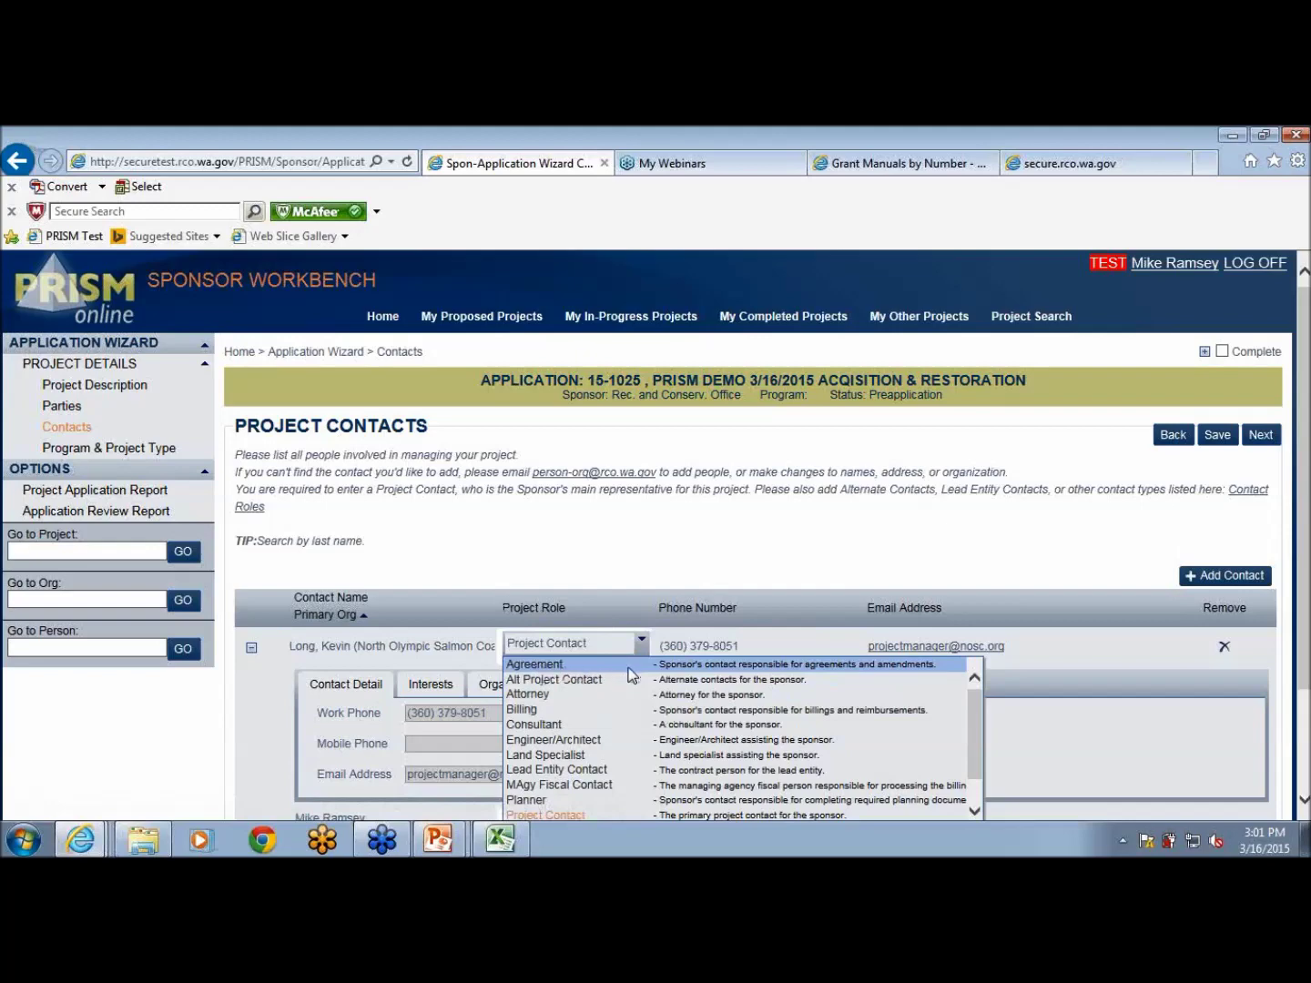
left_click(786, 536)
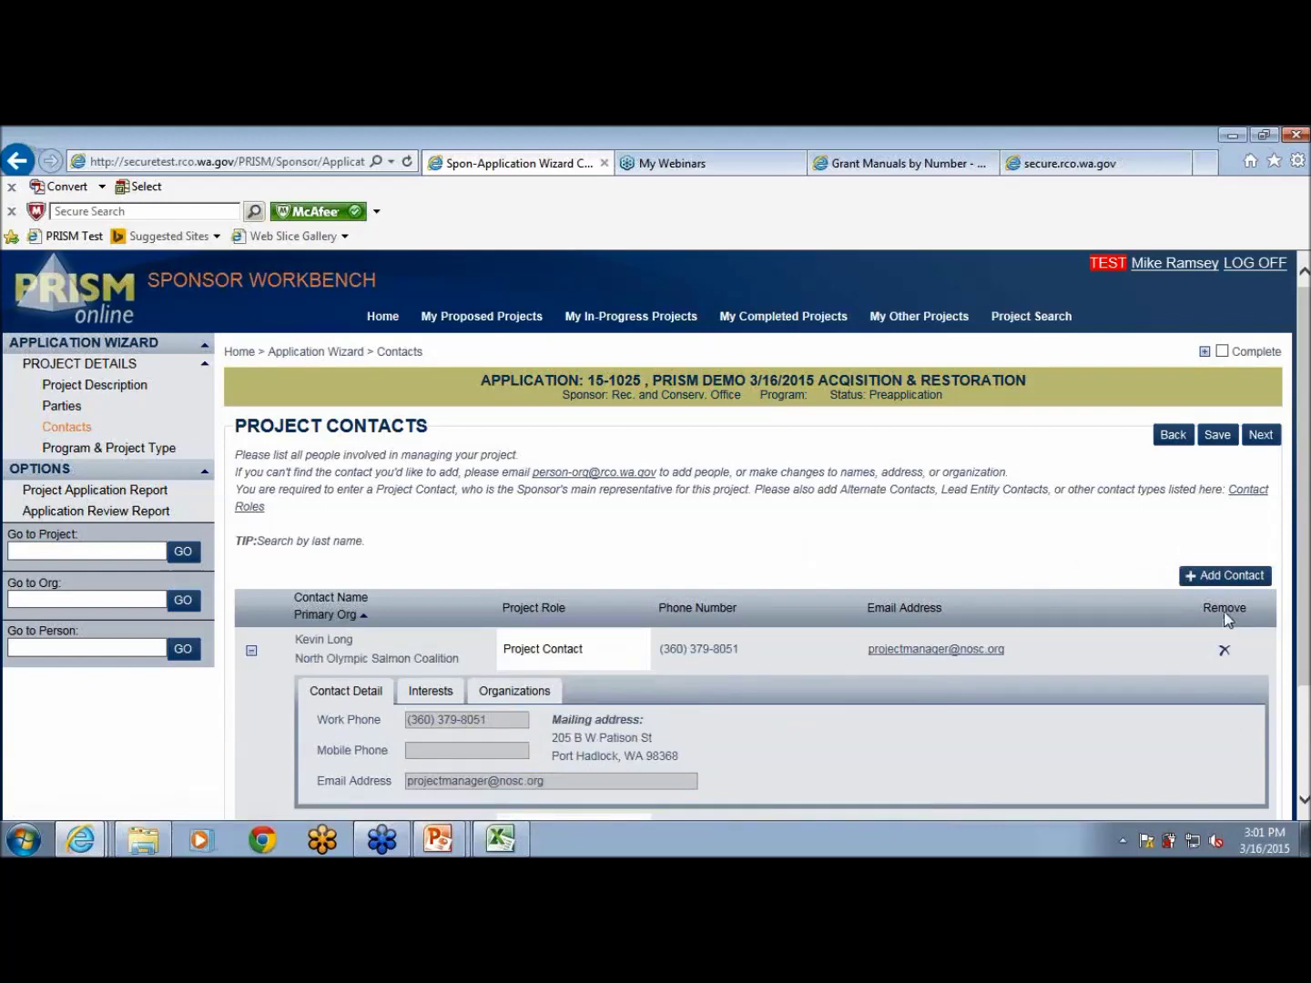
left_click(1260, 437)
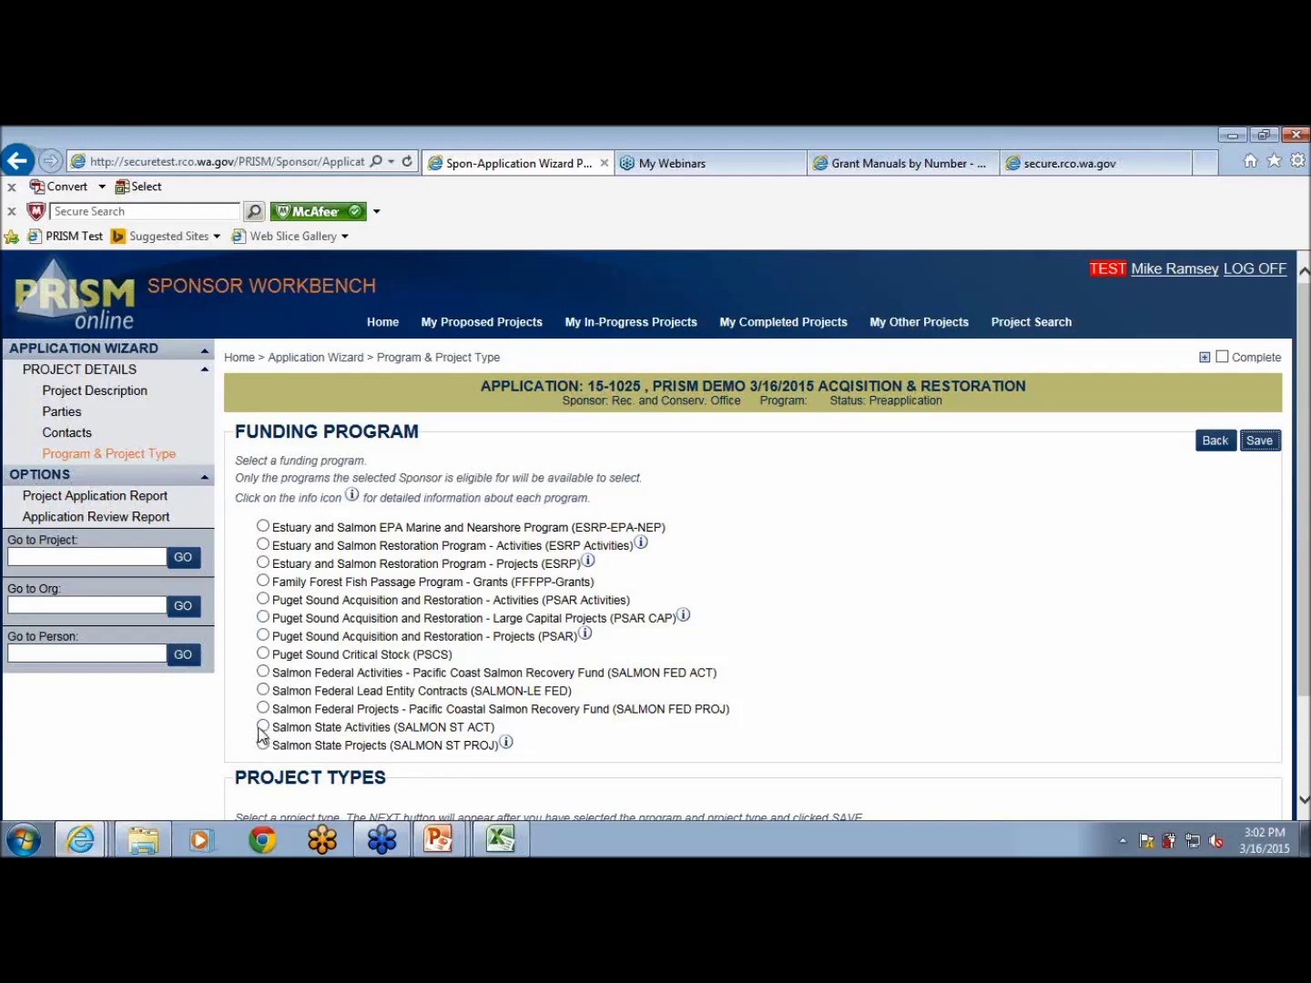
Save Salmon State Projects, lead entity Hood Canal Coor Council LE, and type Acquisition & Restoration
left_click(264, 746)
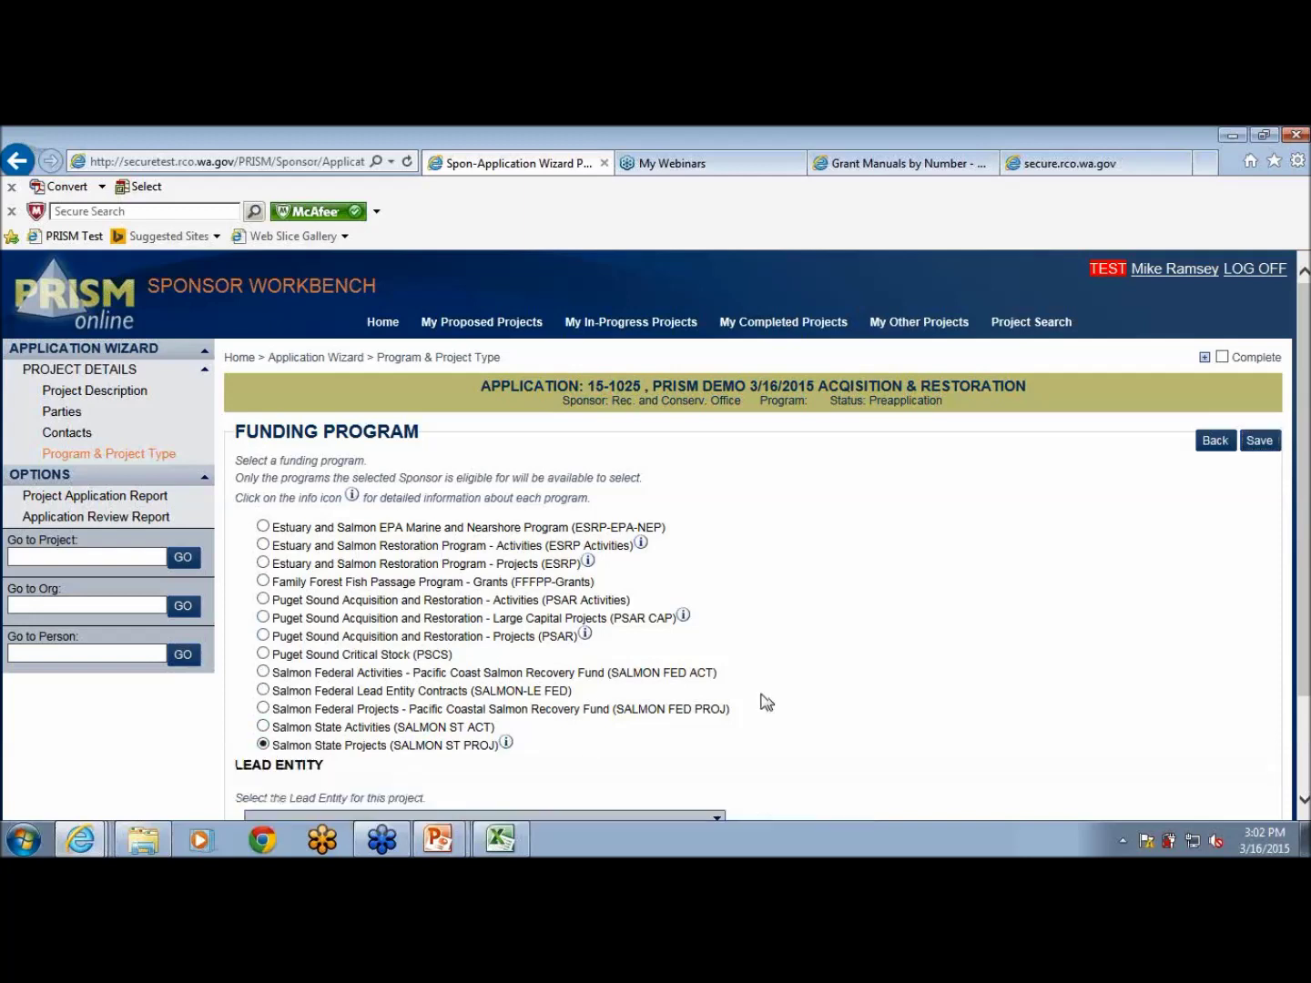
scroll(768, 687, "down", 1)
scroll(768, 688, "down", 3)
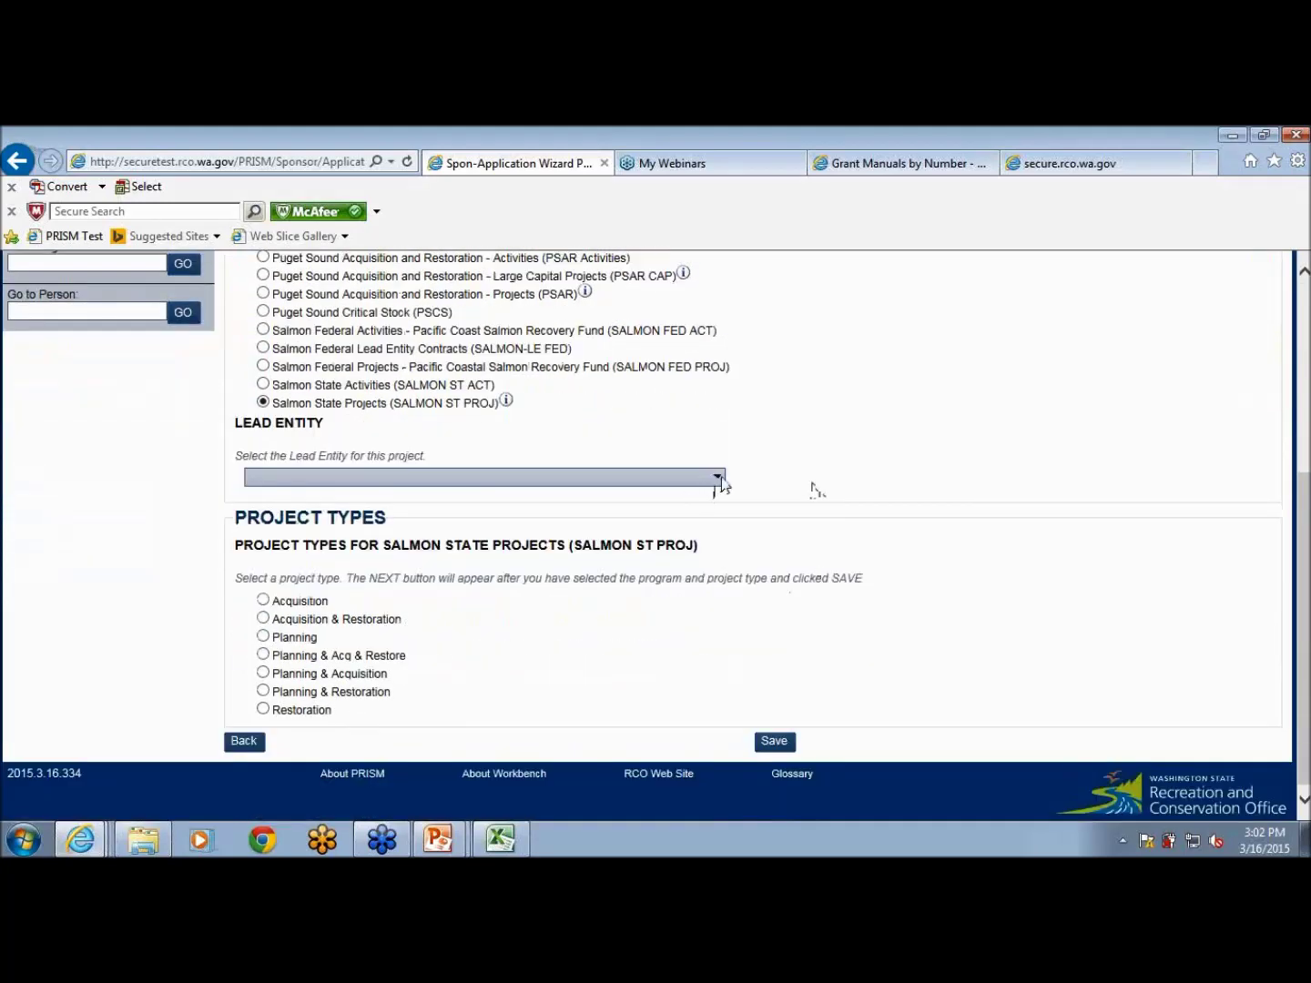
left_click(716, 480)
left_click(599, 522)
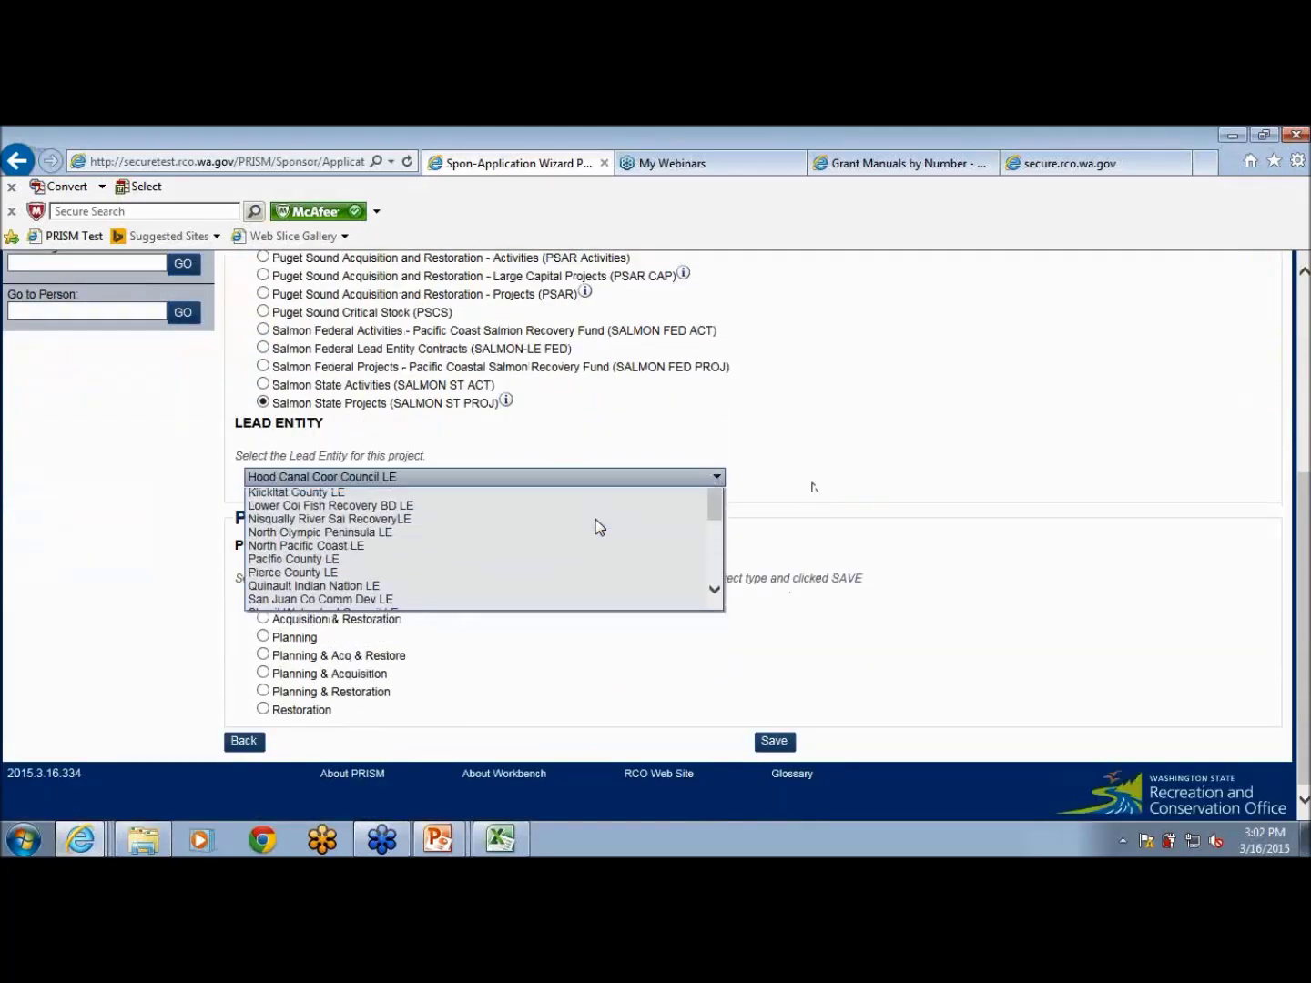
left_click(263, 618)
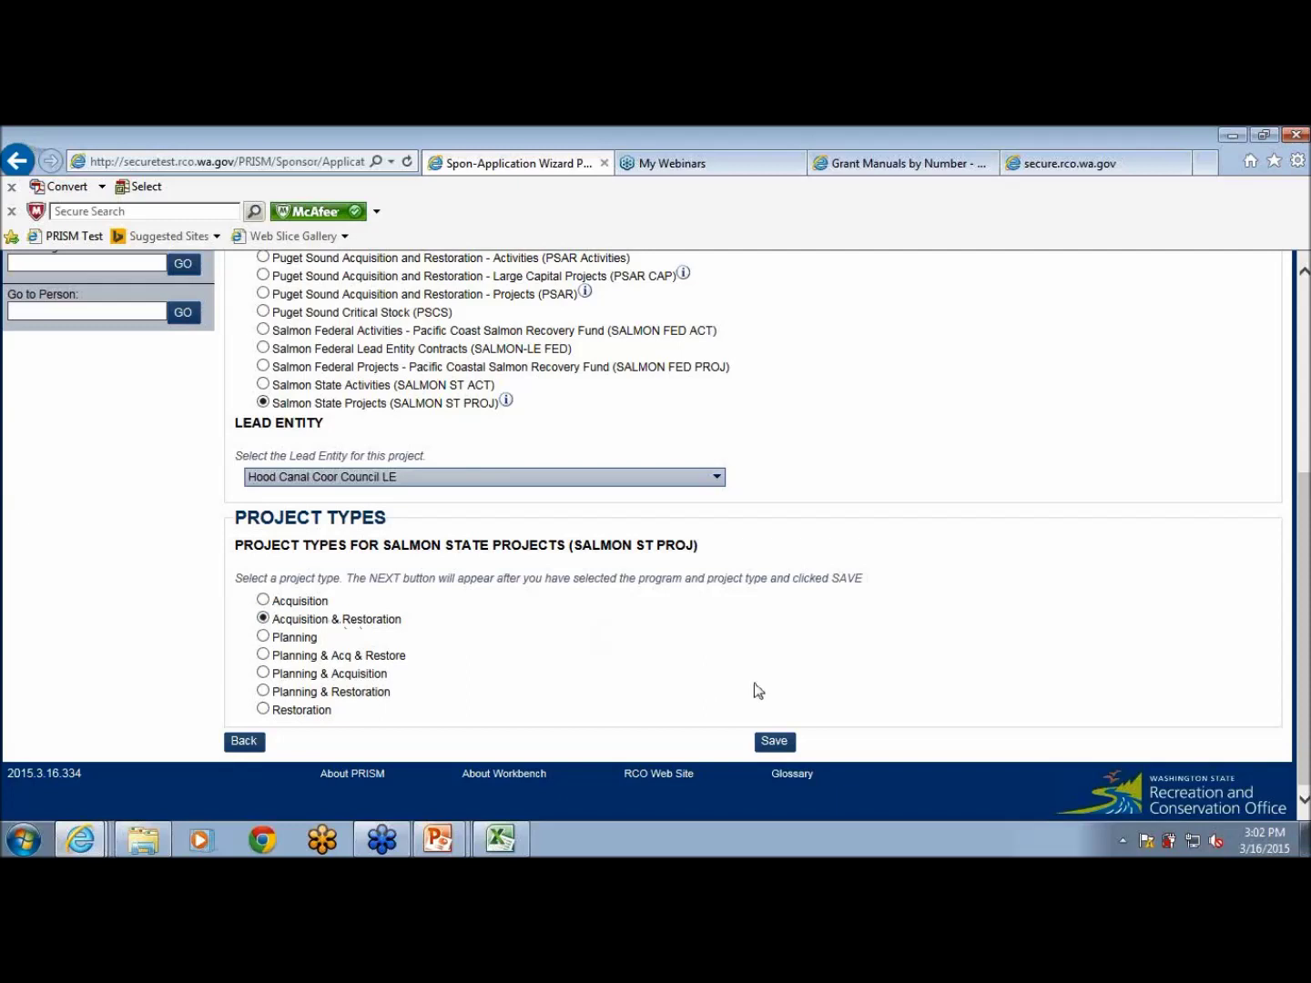
left_click(775, 741)
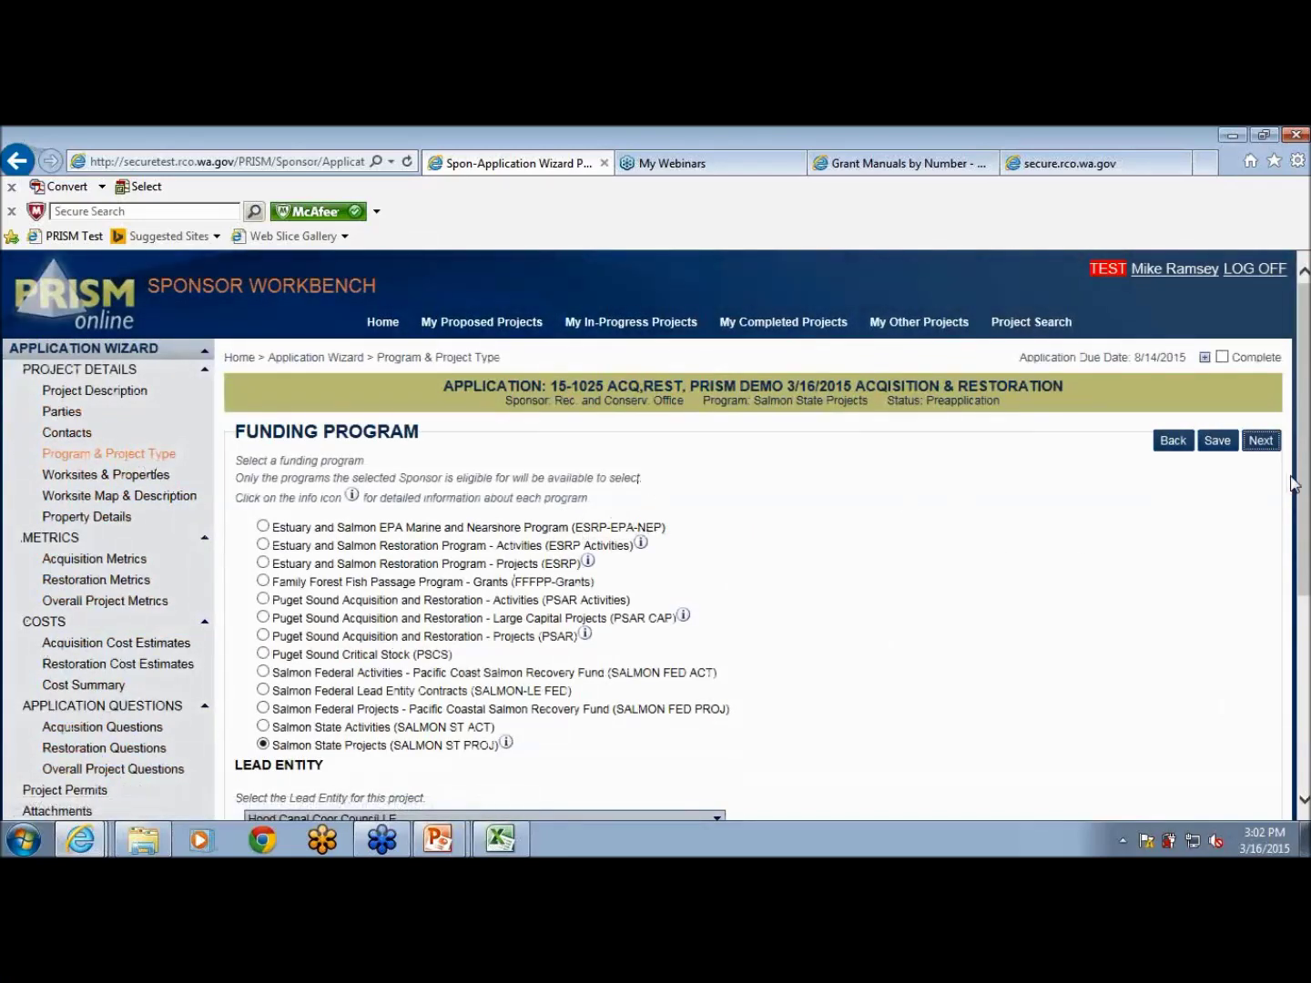
left_click(1260, 441)
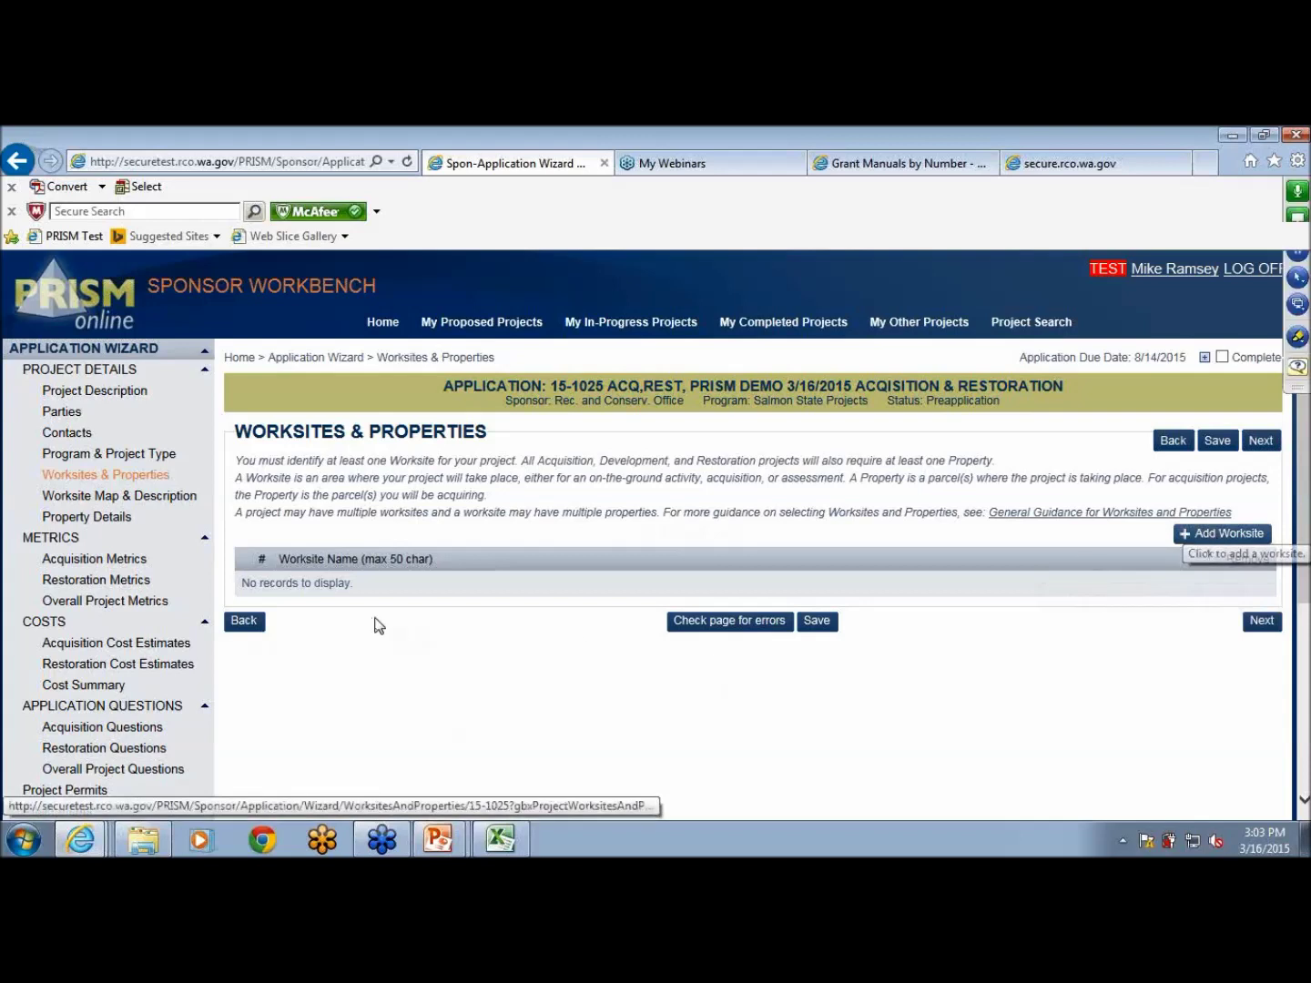
Add worksite 'Tom beach' marked for Acquisition and Restoration, then continue
left_click(1211, 538)
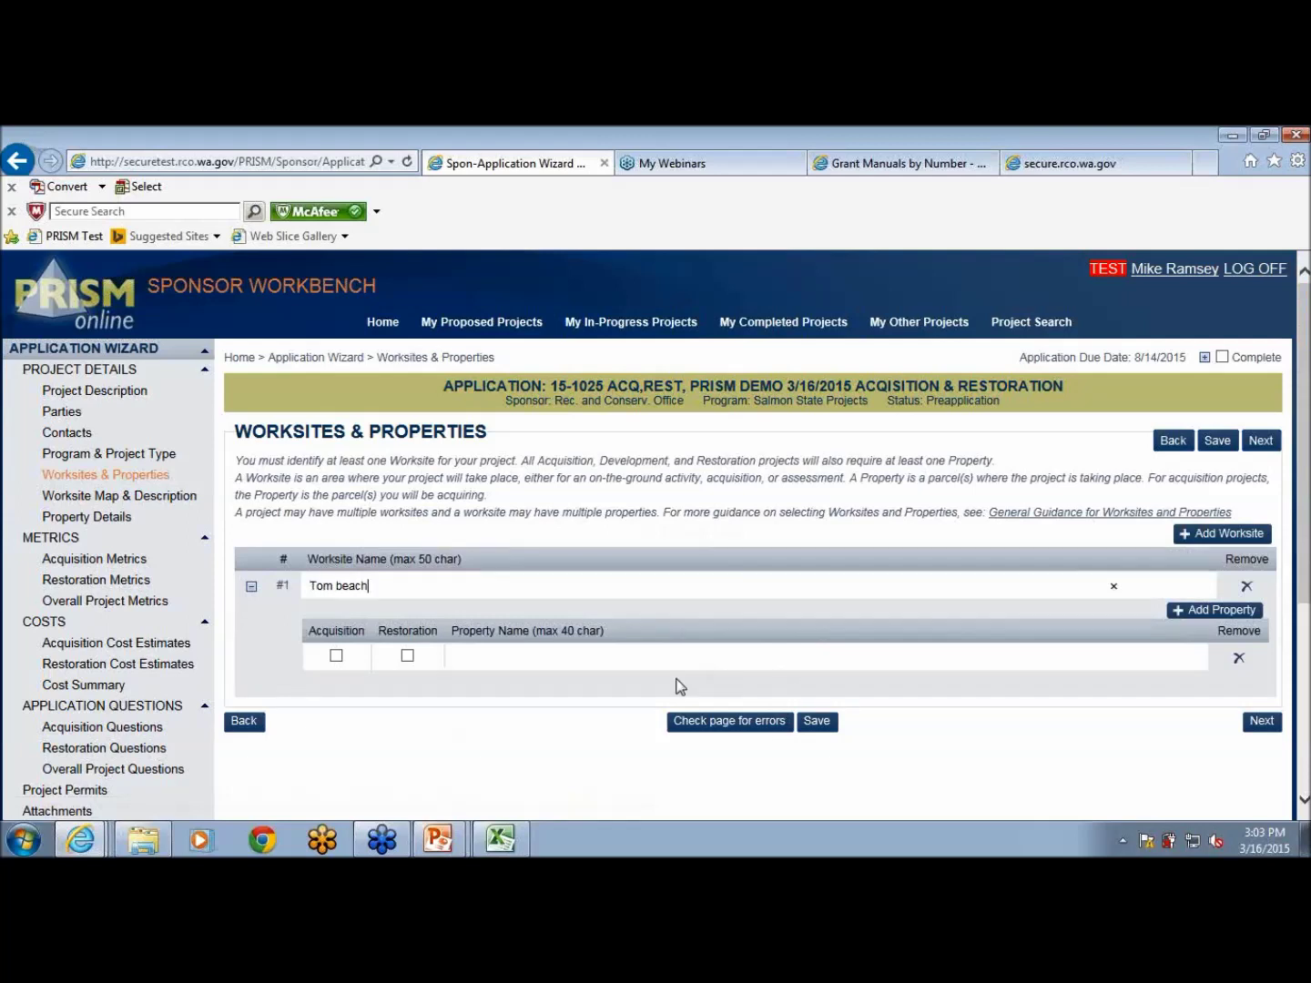
left_click(334, 657)
left_click(1262, 723)
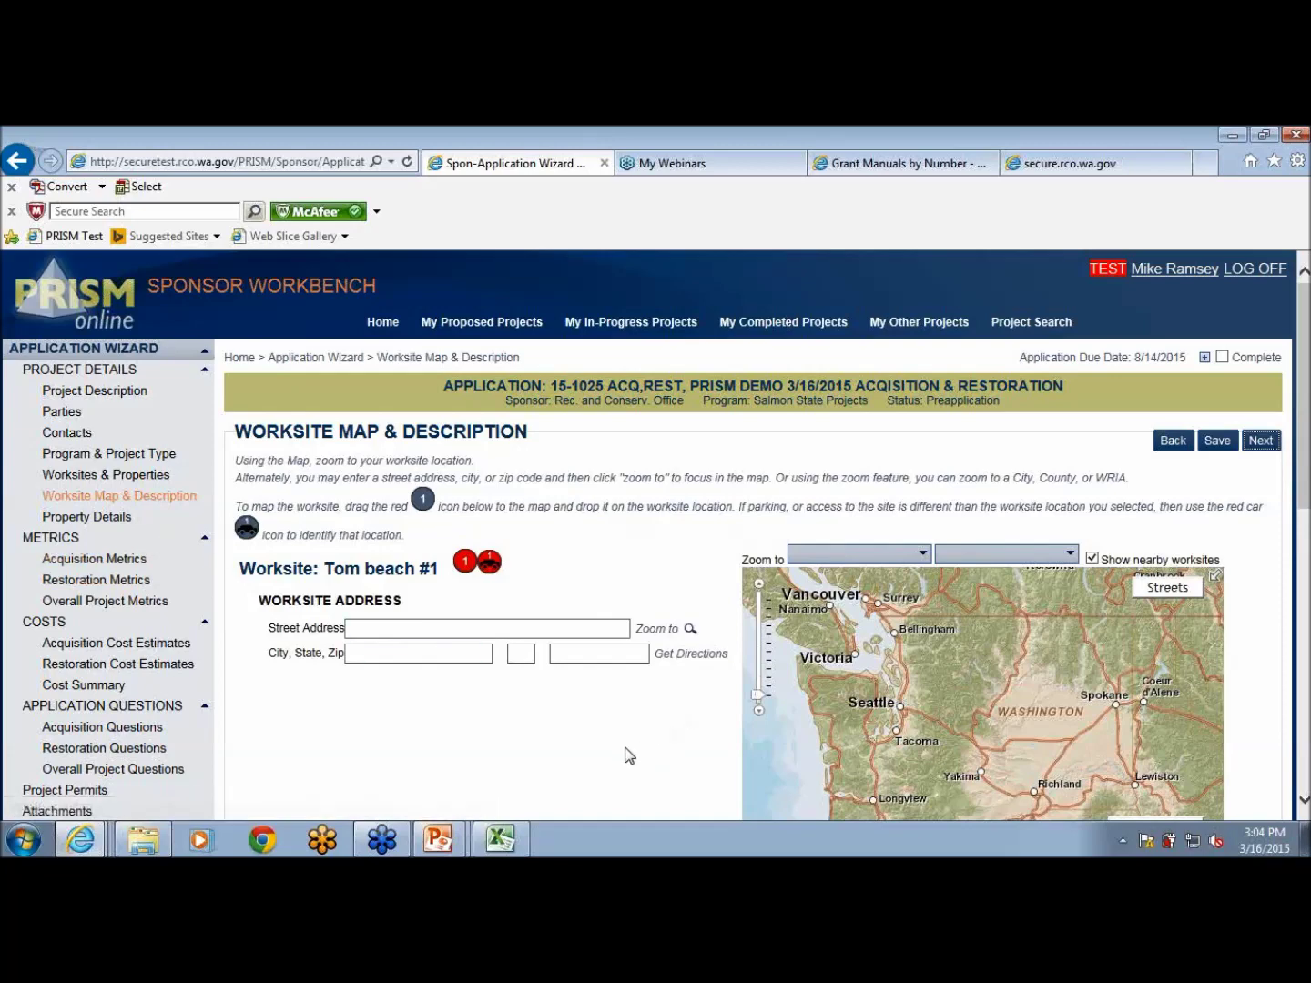
scroll(597, 741, "down", 1)
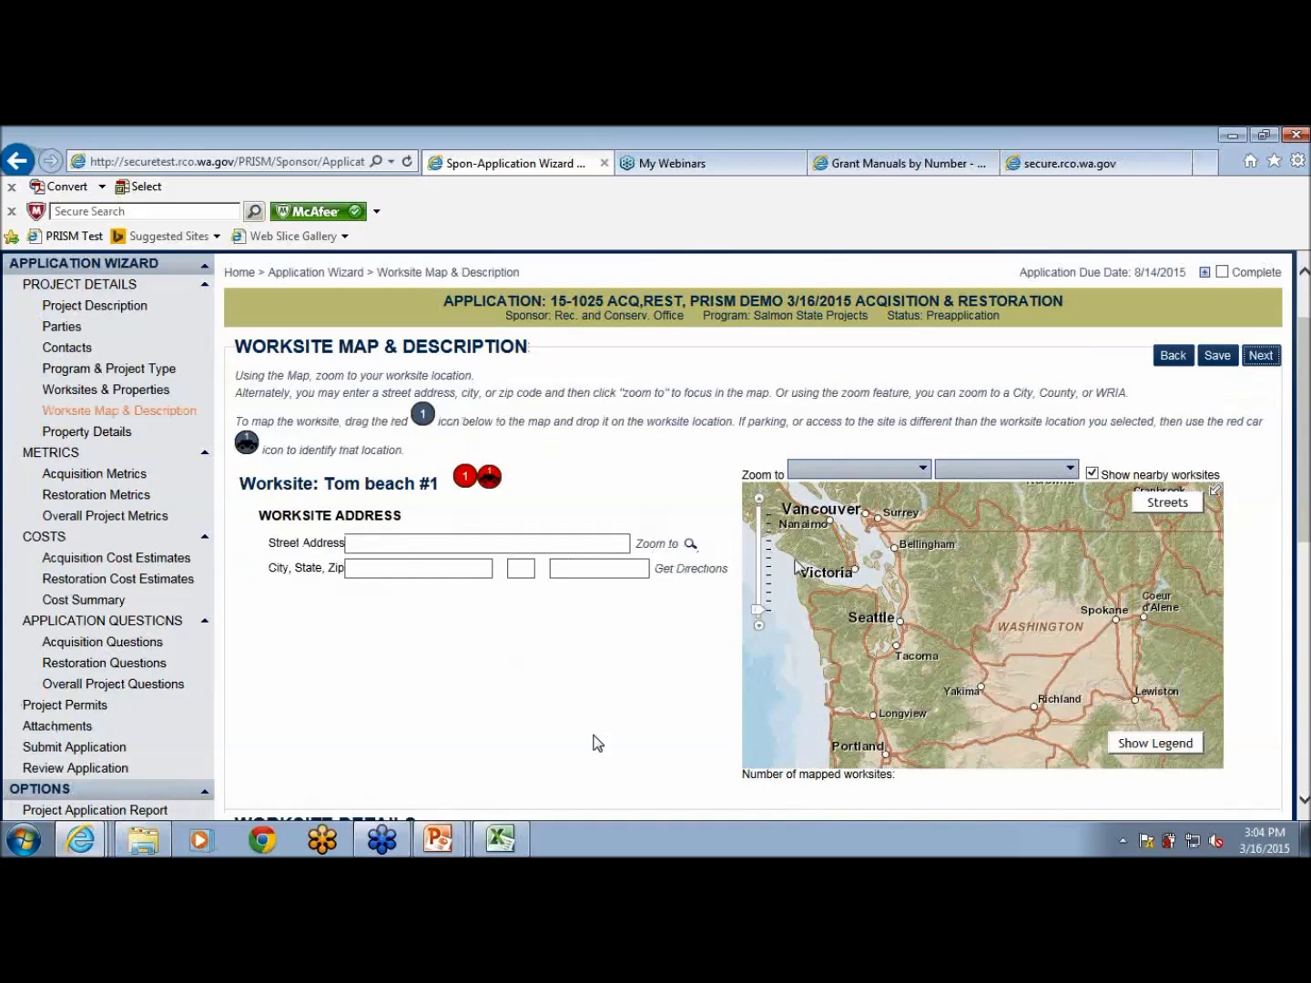
scroll(898, 618, "up", 5)
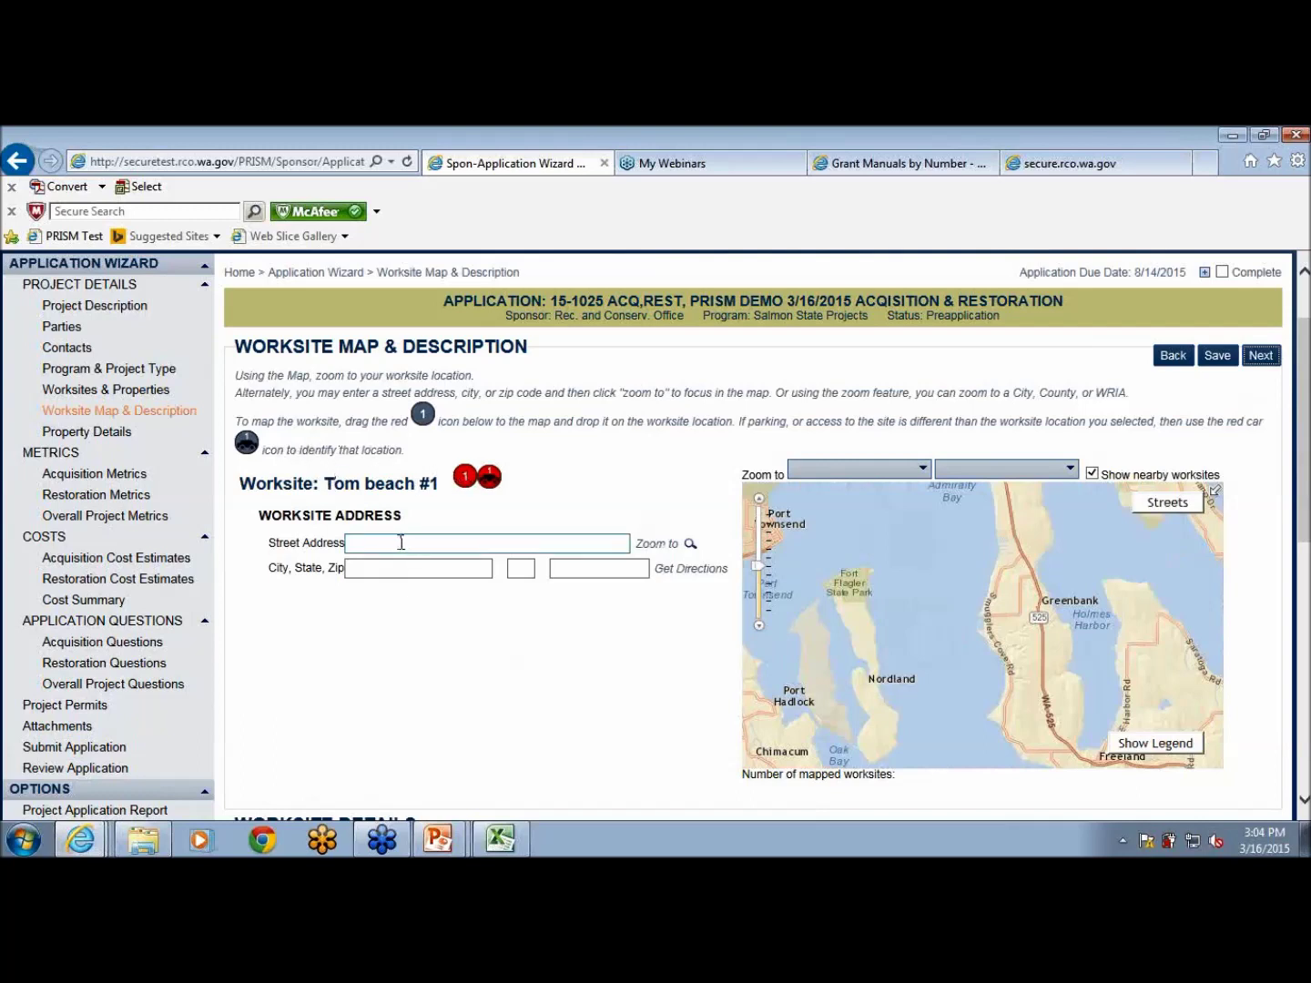
mouse_move(465, 479)
left_mouse_down()
mouse_move(856, 659)
mouse_move(883, 714)
left_mouse_up()
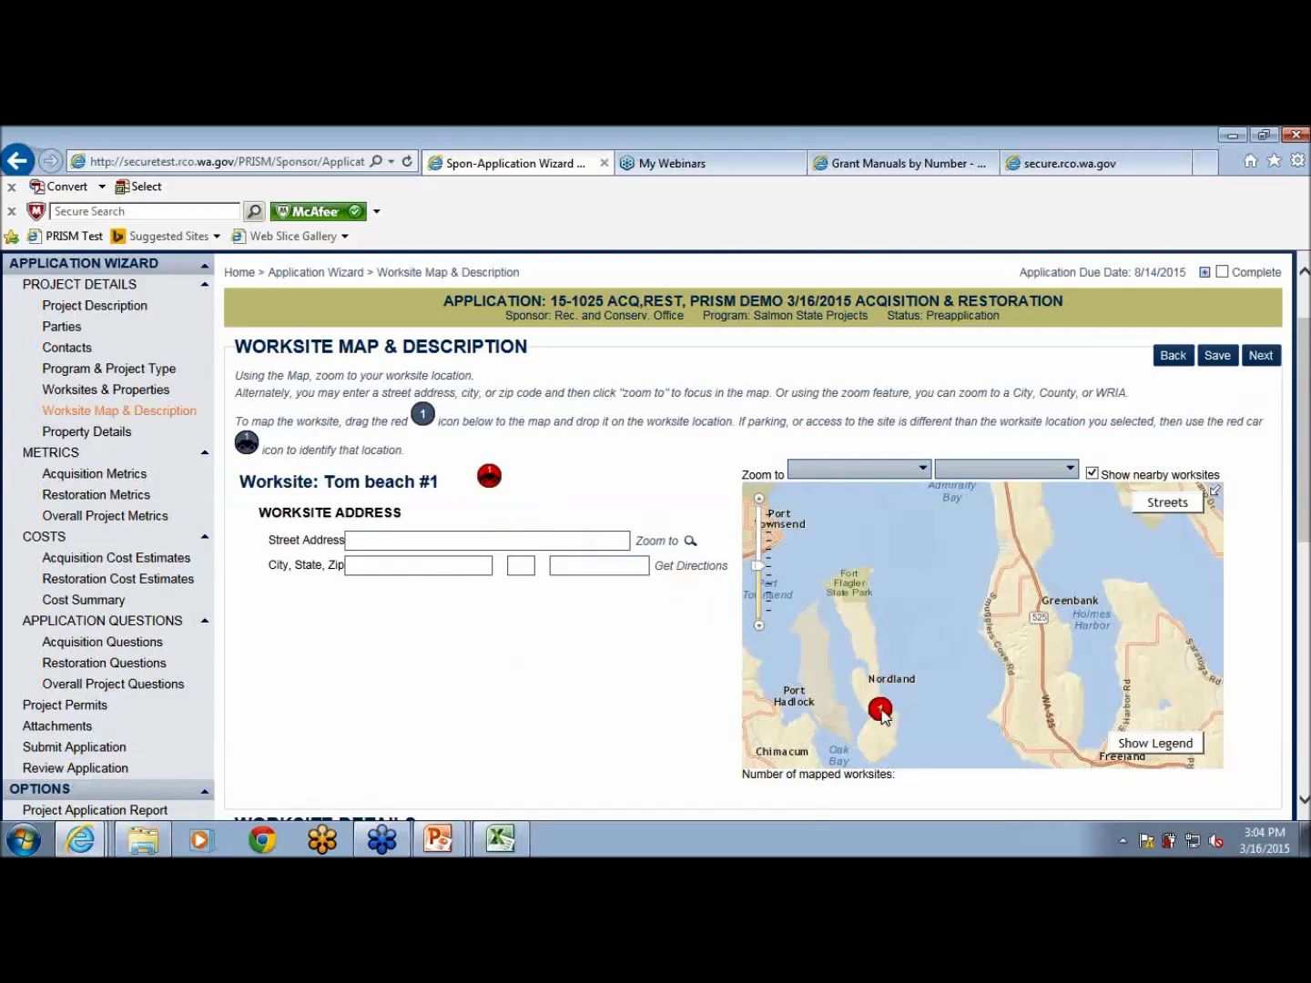
scroll(332, 554, "down", 4)
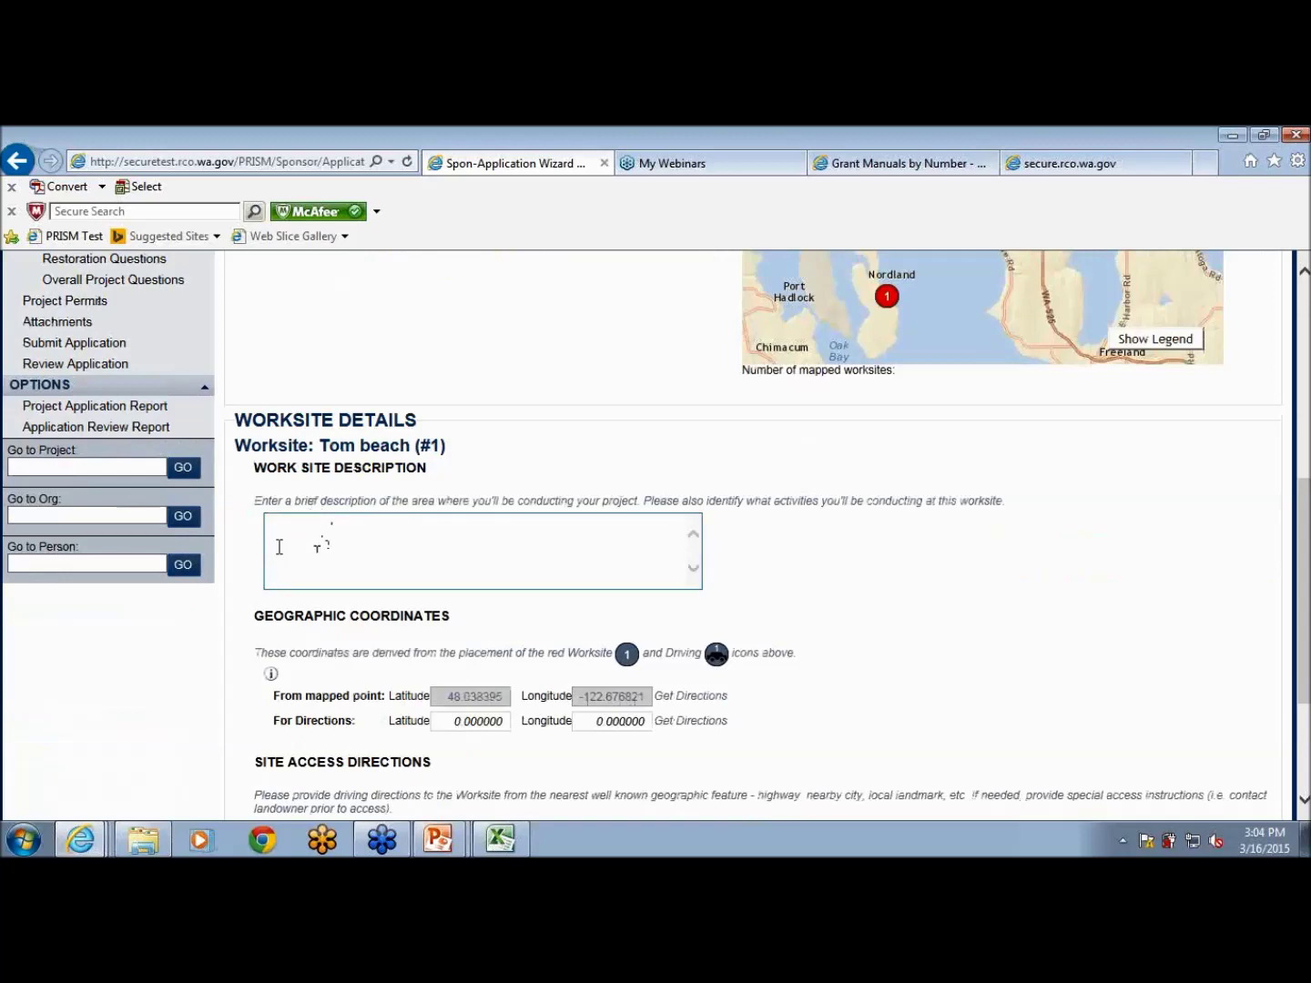
scroll(1031, 587, "down", 2)
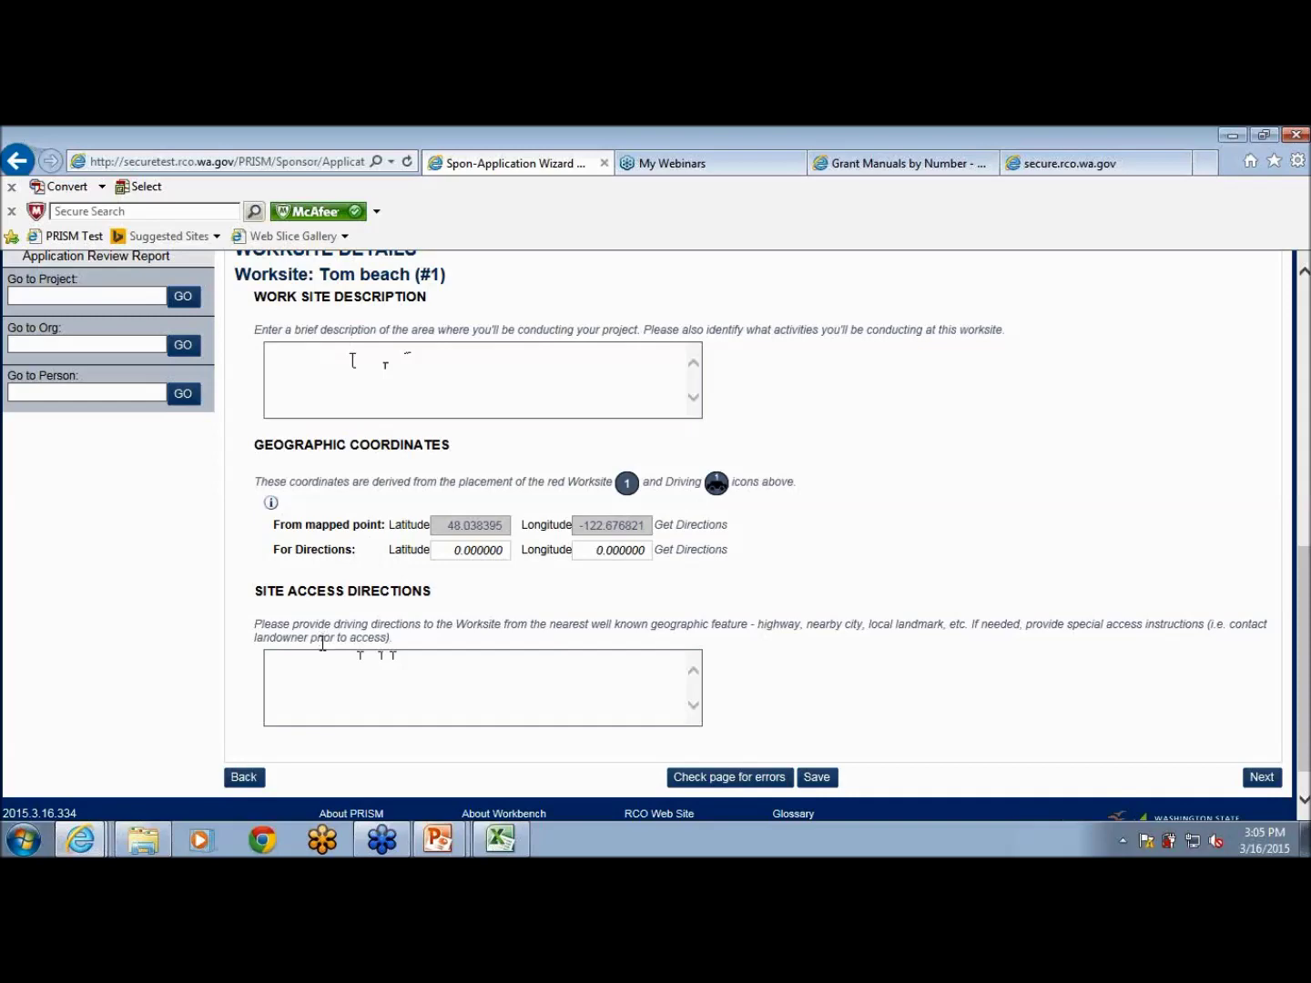
scroll(925, 655, "up", 5)
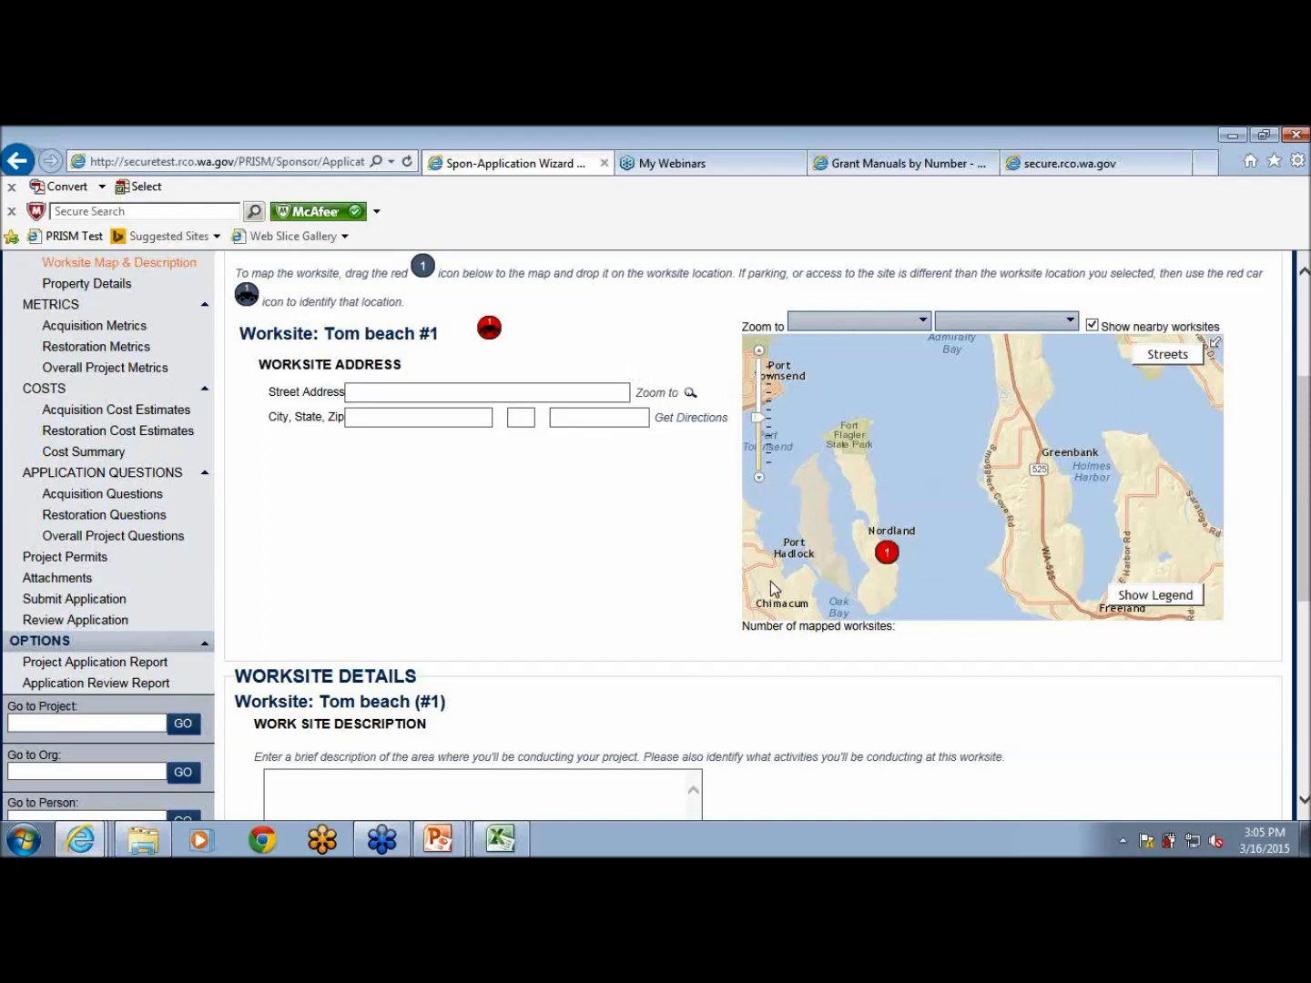
left_click(575, 411)
scroll(1241, 417, "down", 5)
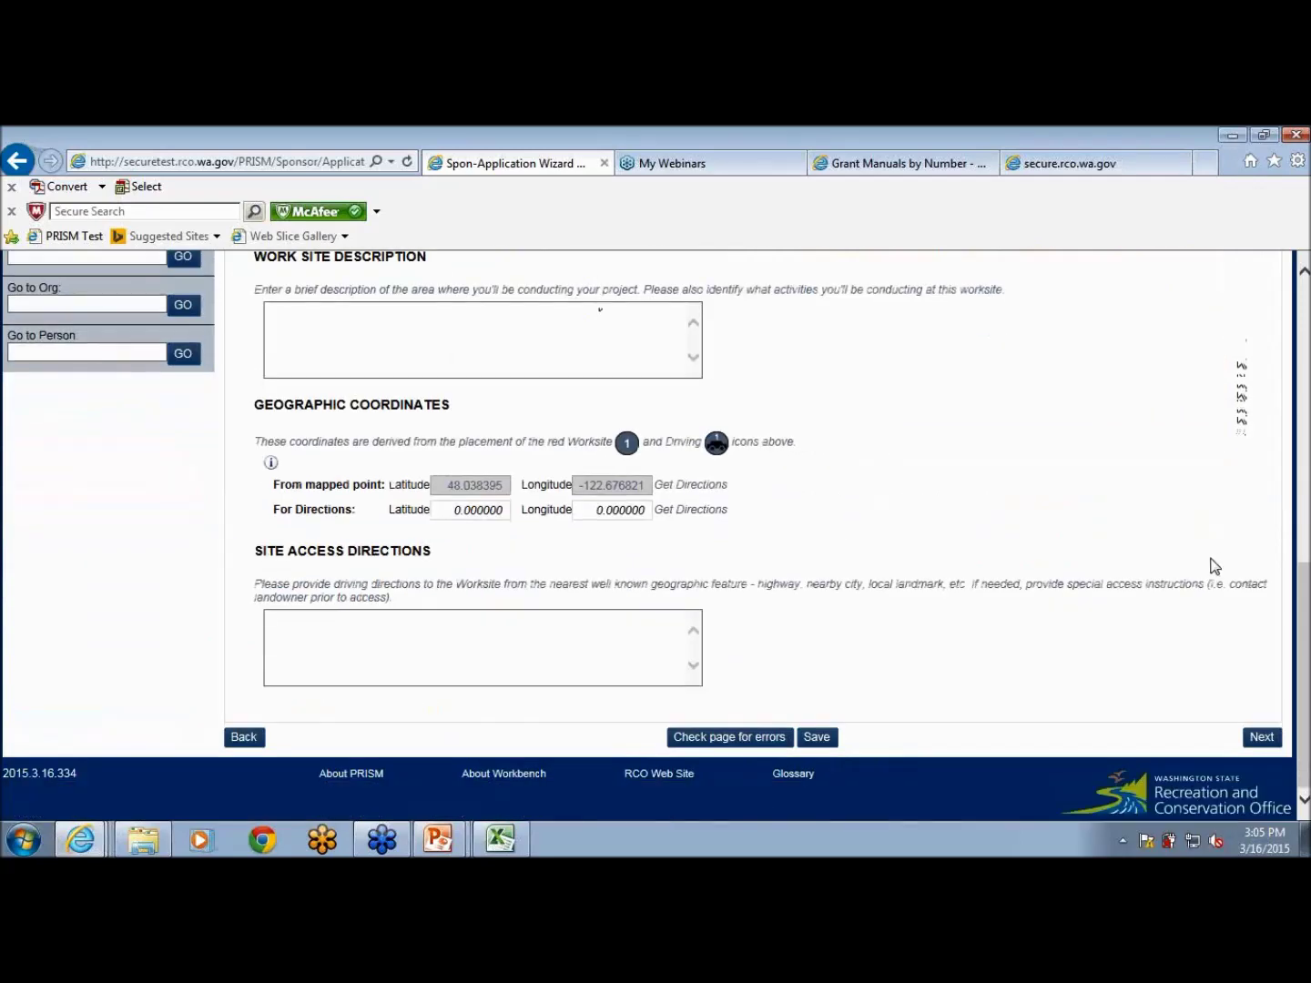
left_click(1261, 739)
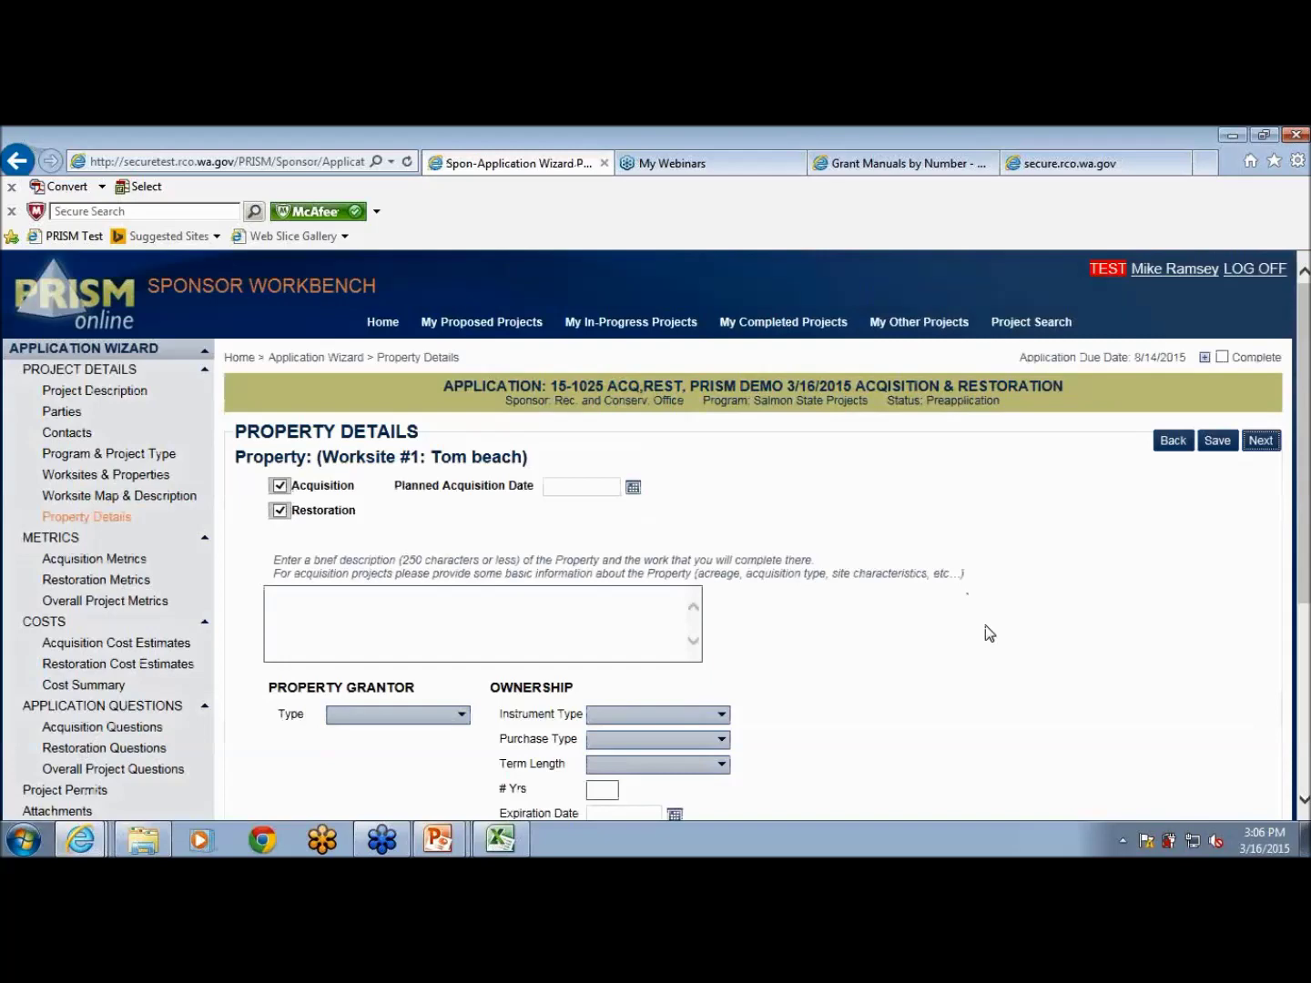
Scroll through the still-blank Property Details fields for Worksite #1, Tom beach
scroll(986, 625, "down", 2)
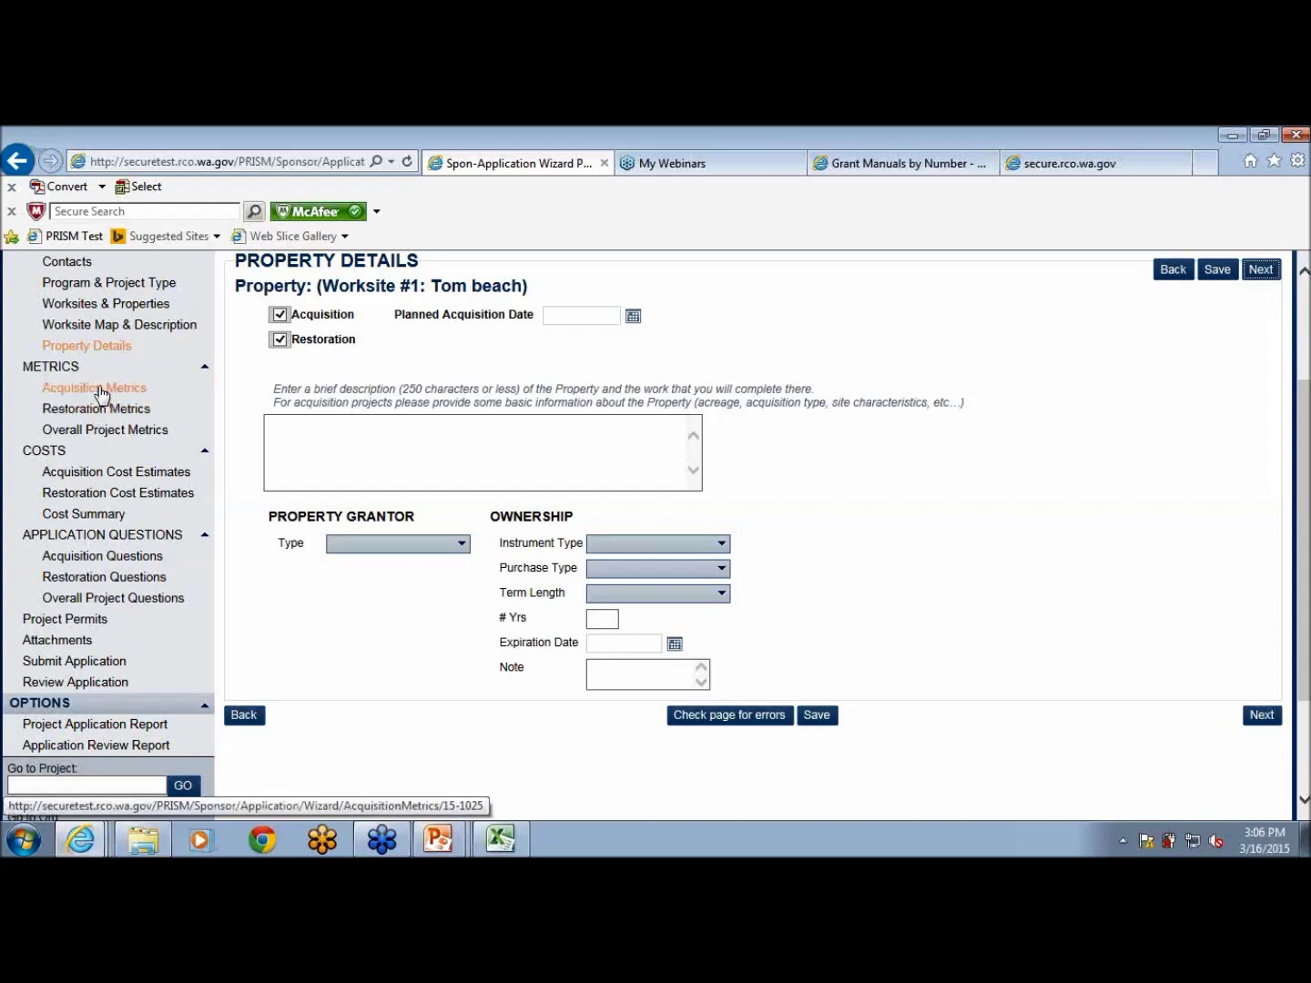
In Acquisition Metrics, include Real Property Acquisition with Land as the acquisition type
left_click(100, 391)
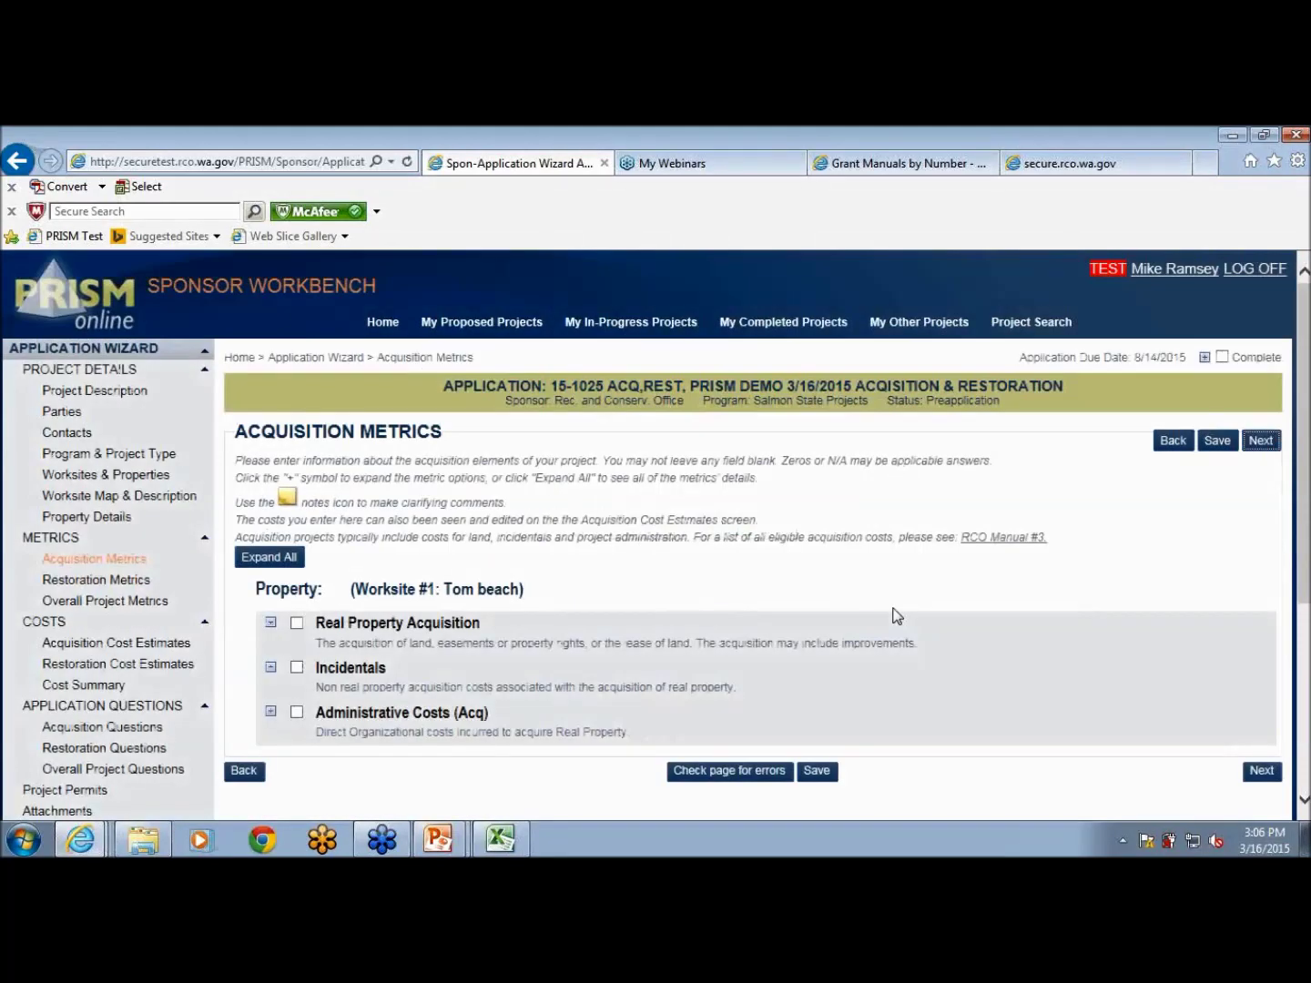
scroll(898, 616, "down", 1)
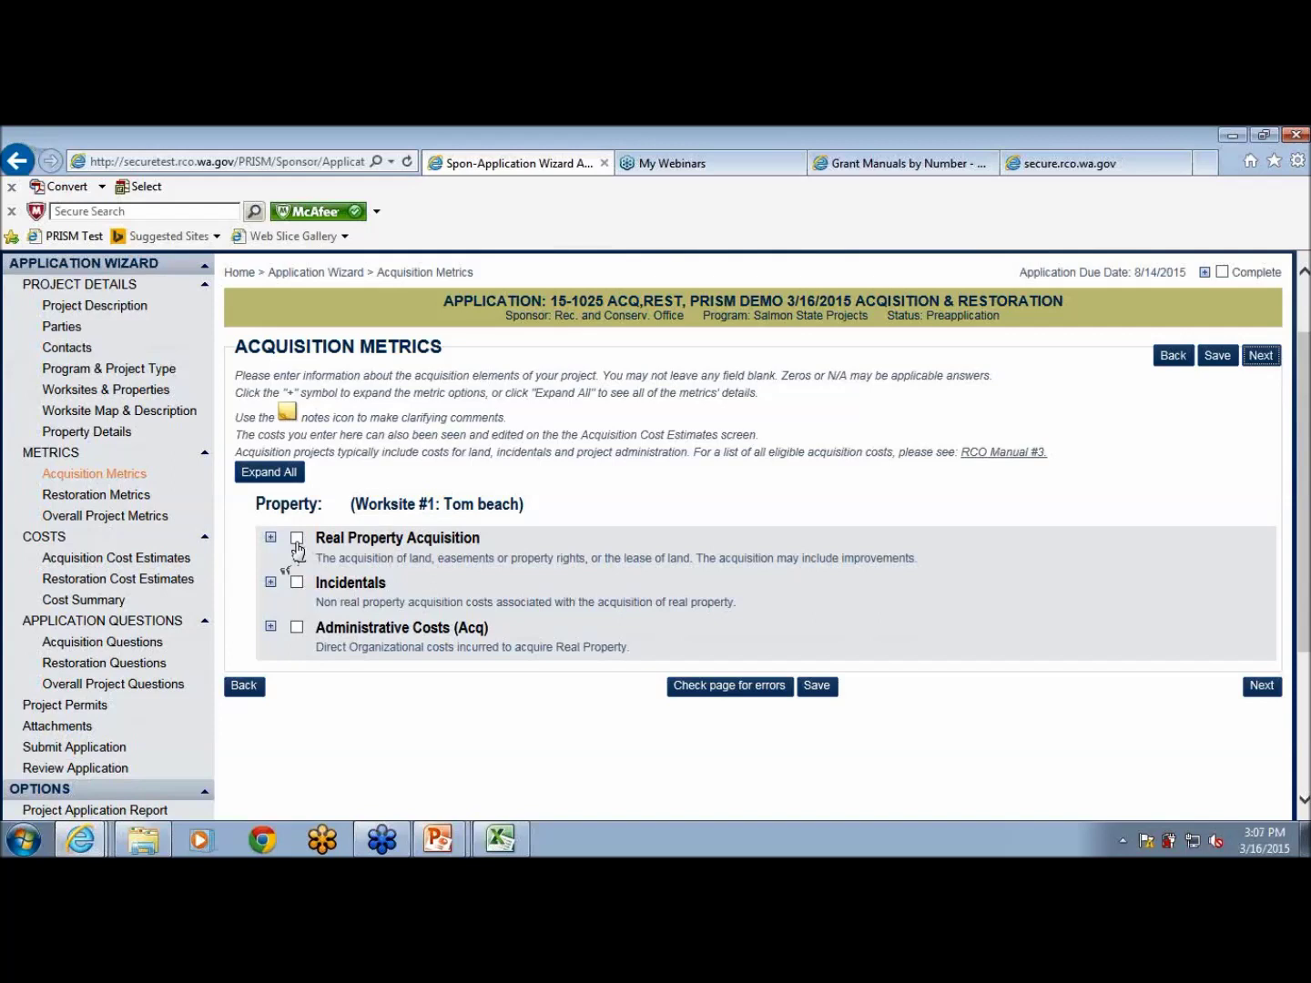
left_click(297, 541)
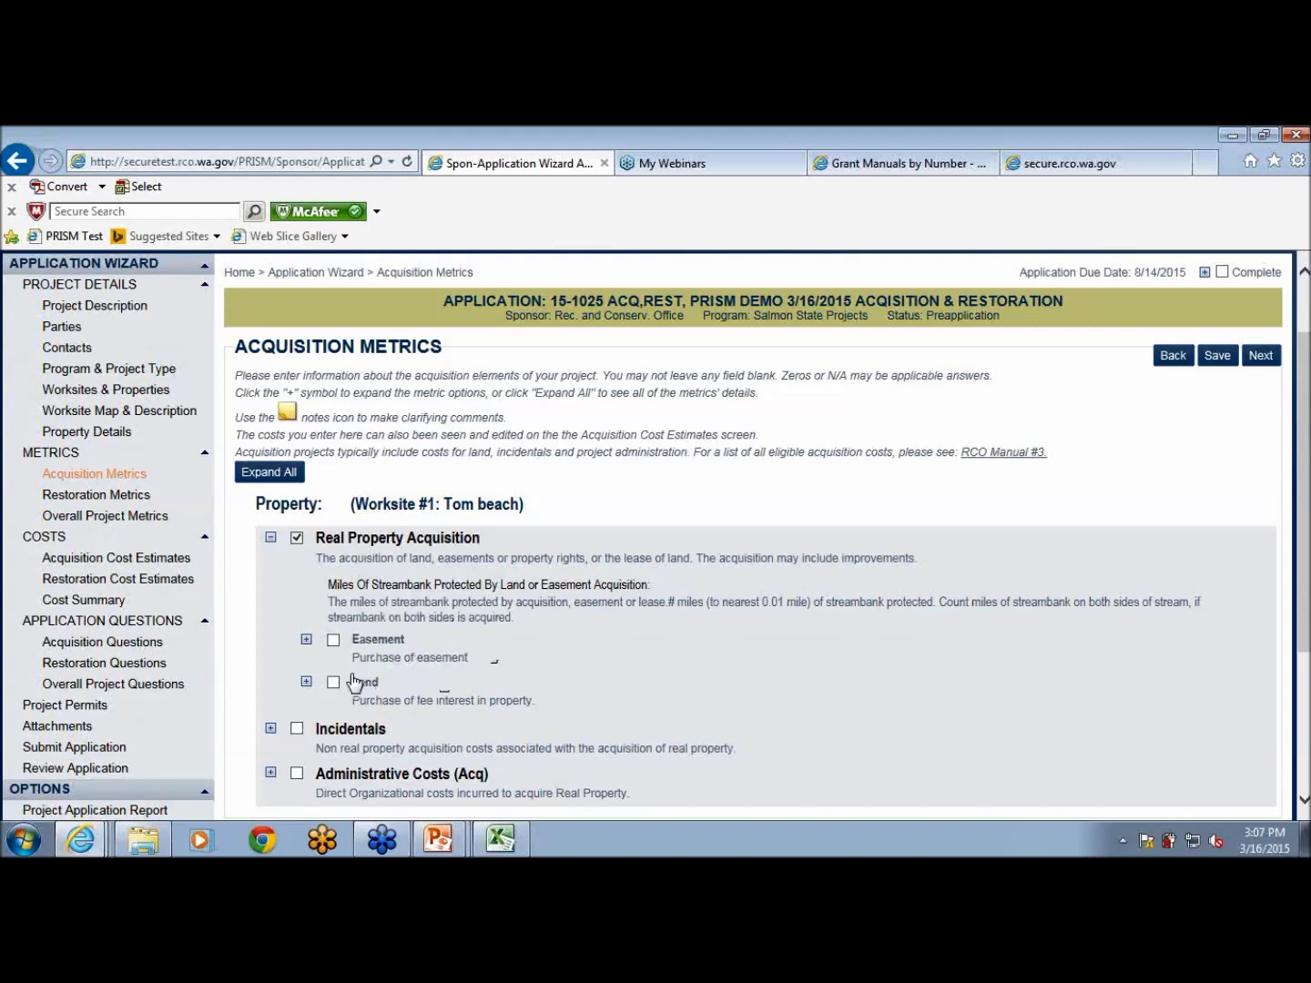
left_click(334, 682)
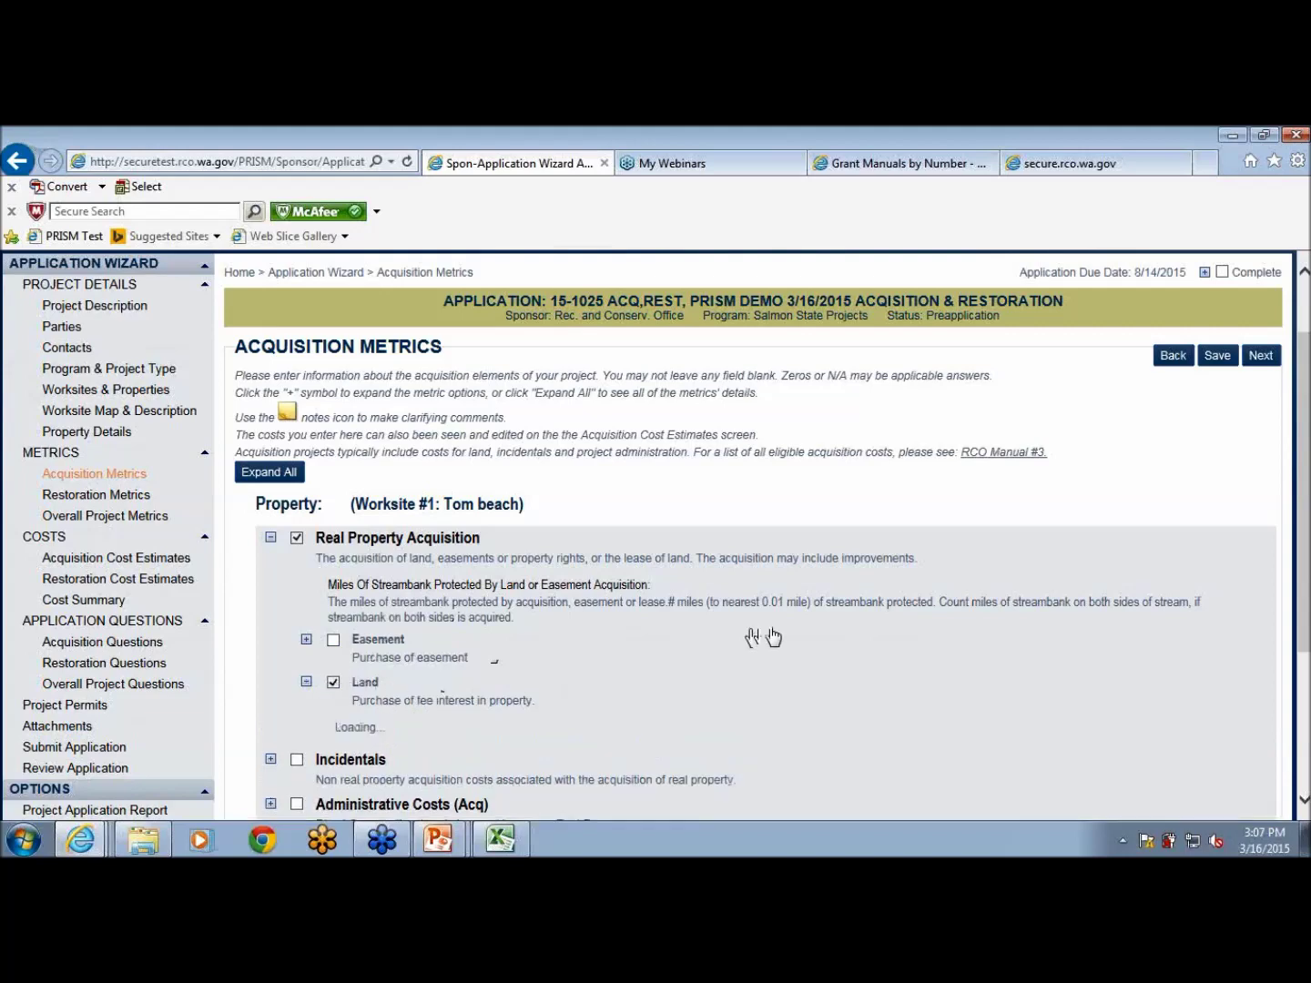
Mark no structures on site and enter 5 acres of Tidelands
scroll(772, 637, "down", 2)
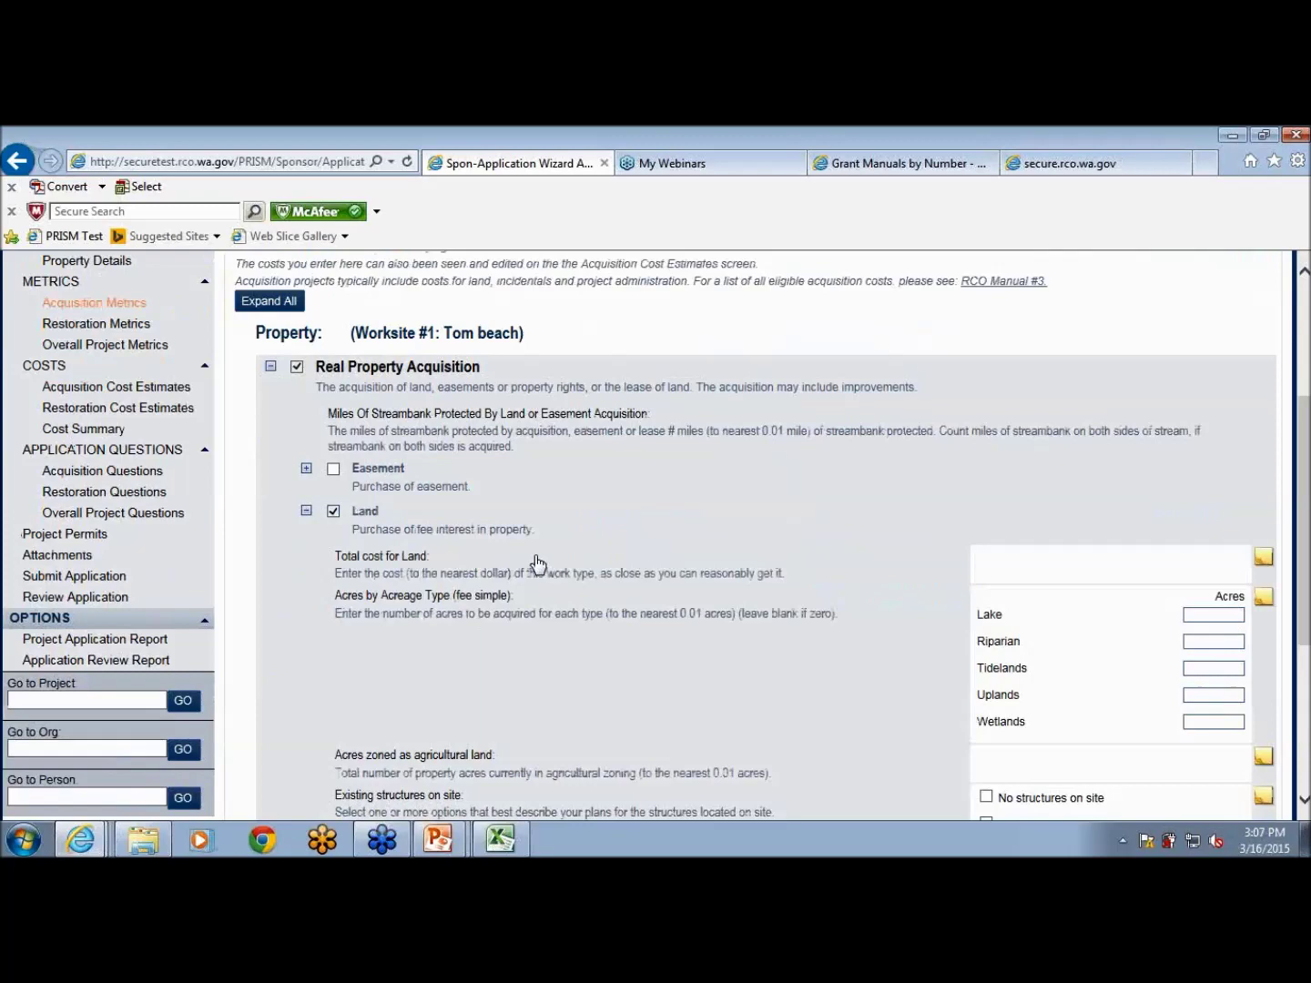
scroll(543, 558, "down", 2)
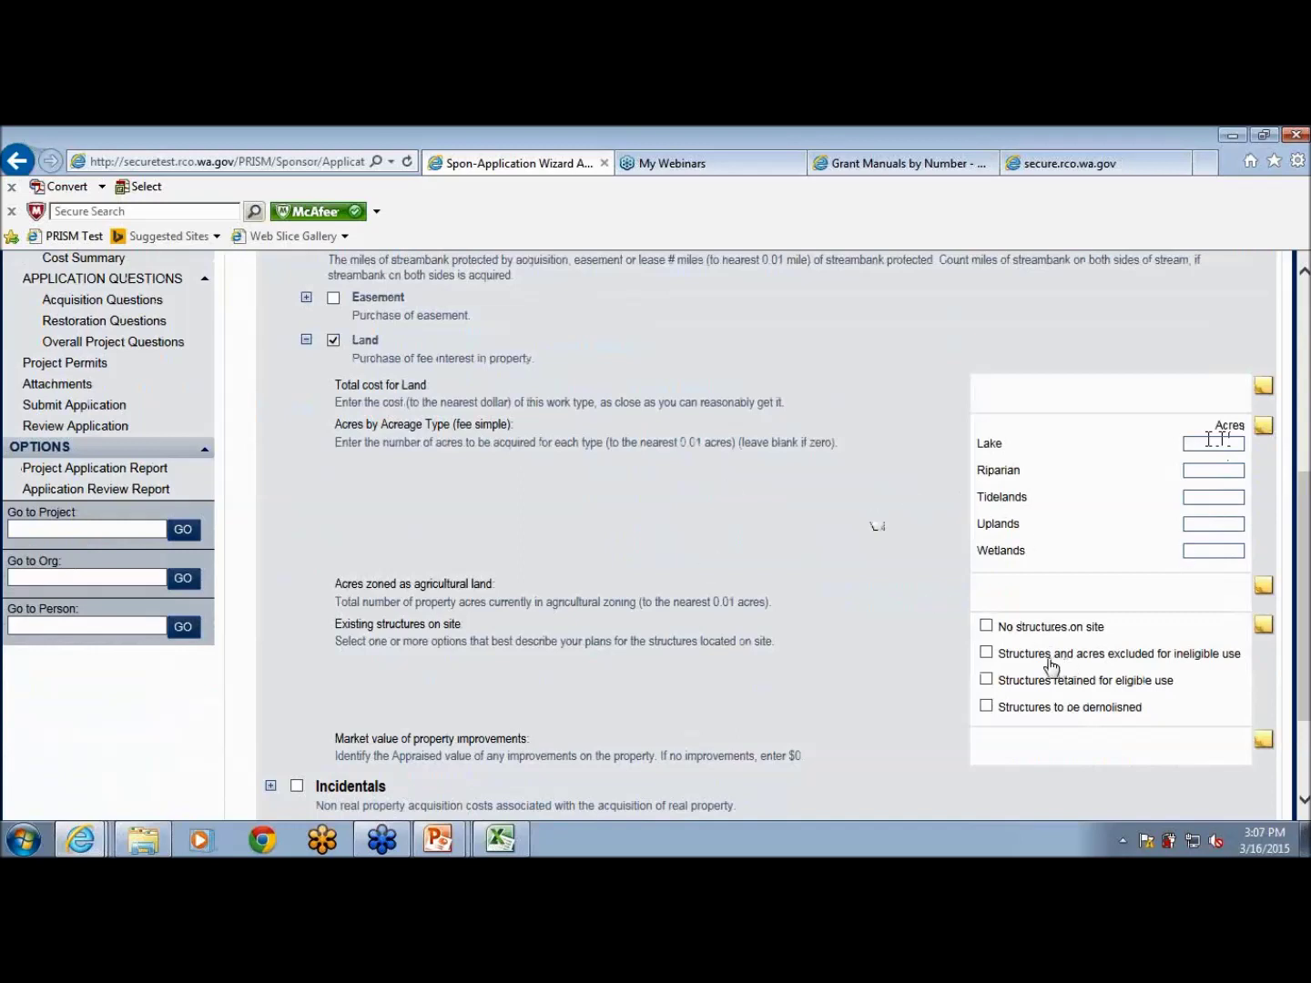
left_click(987, 627)
scroll(872, 618, "down", 1)
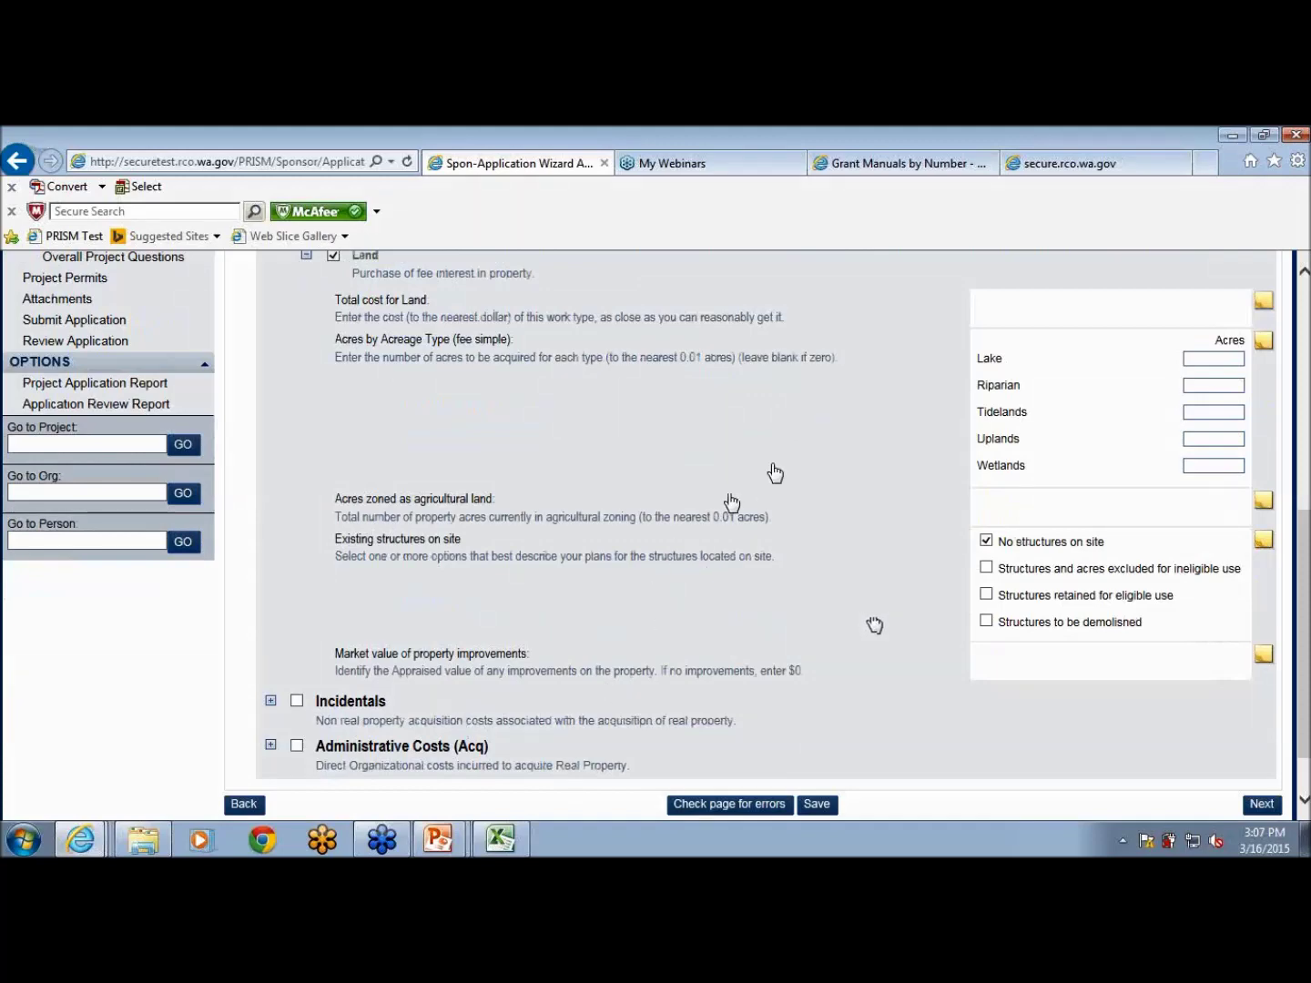
scroll(774, 475, "up", 2)
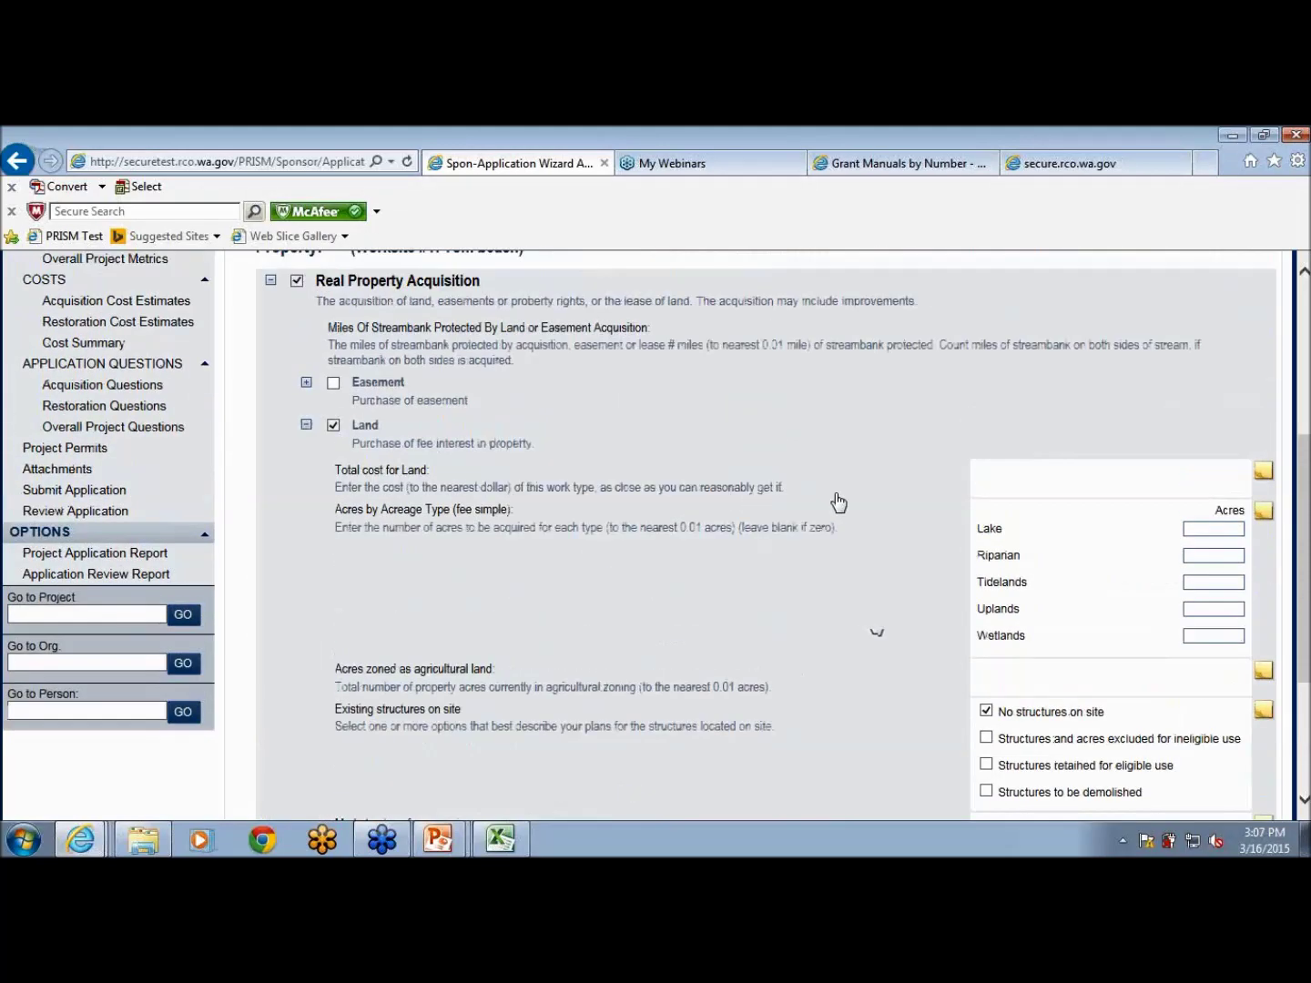
left_click(1237, 581)
type("5")
scroll(849, 650, "down", 2)
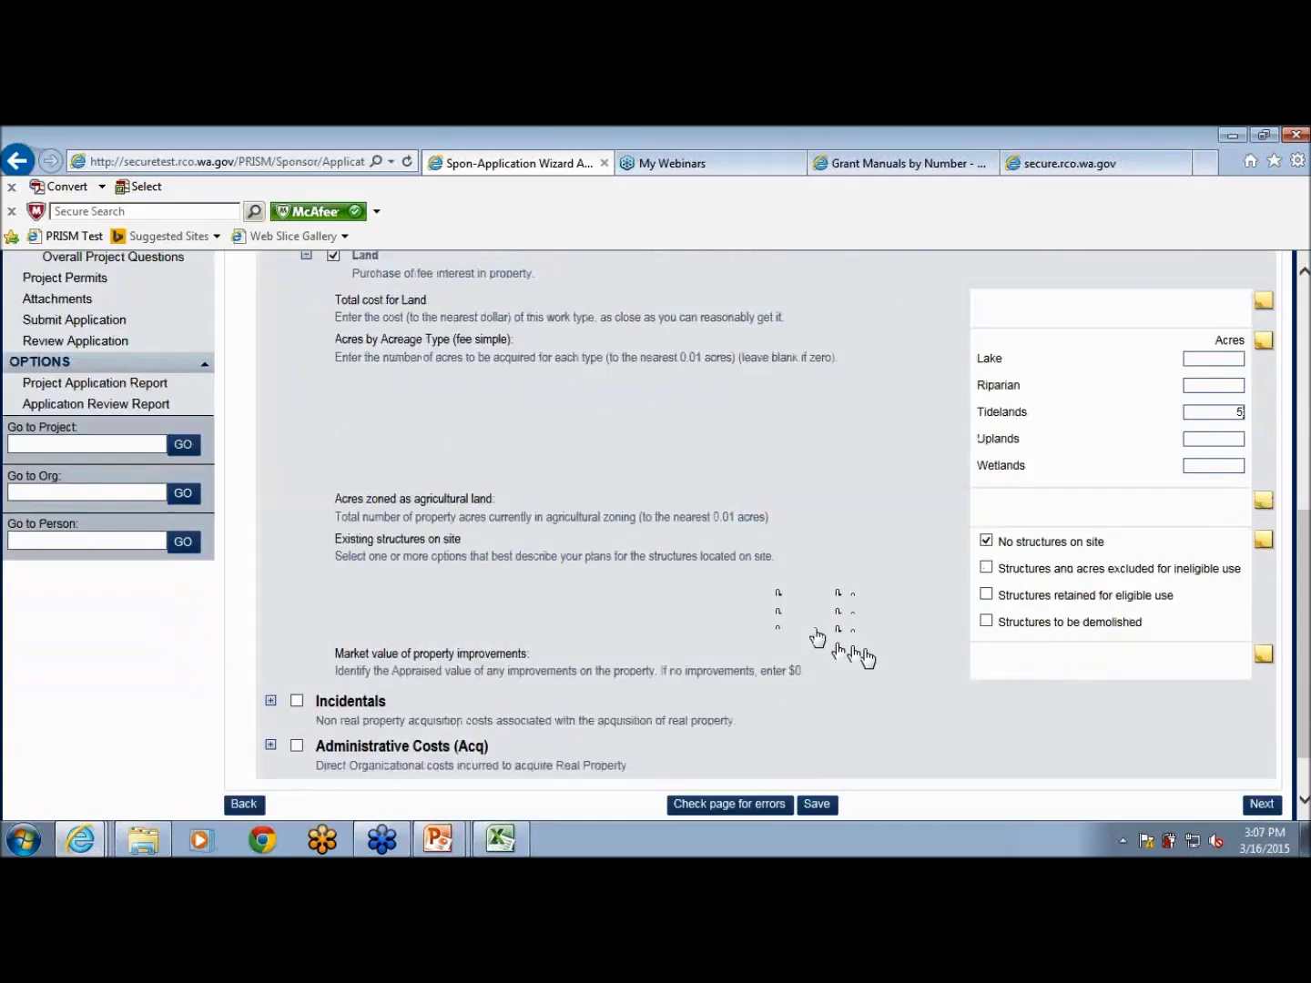
scroll(816, 634, "down", 1)
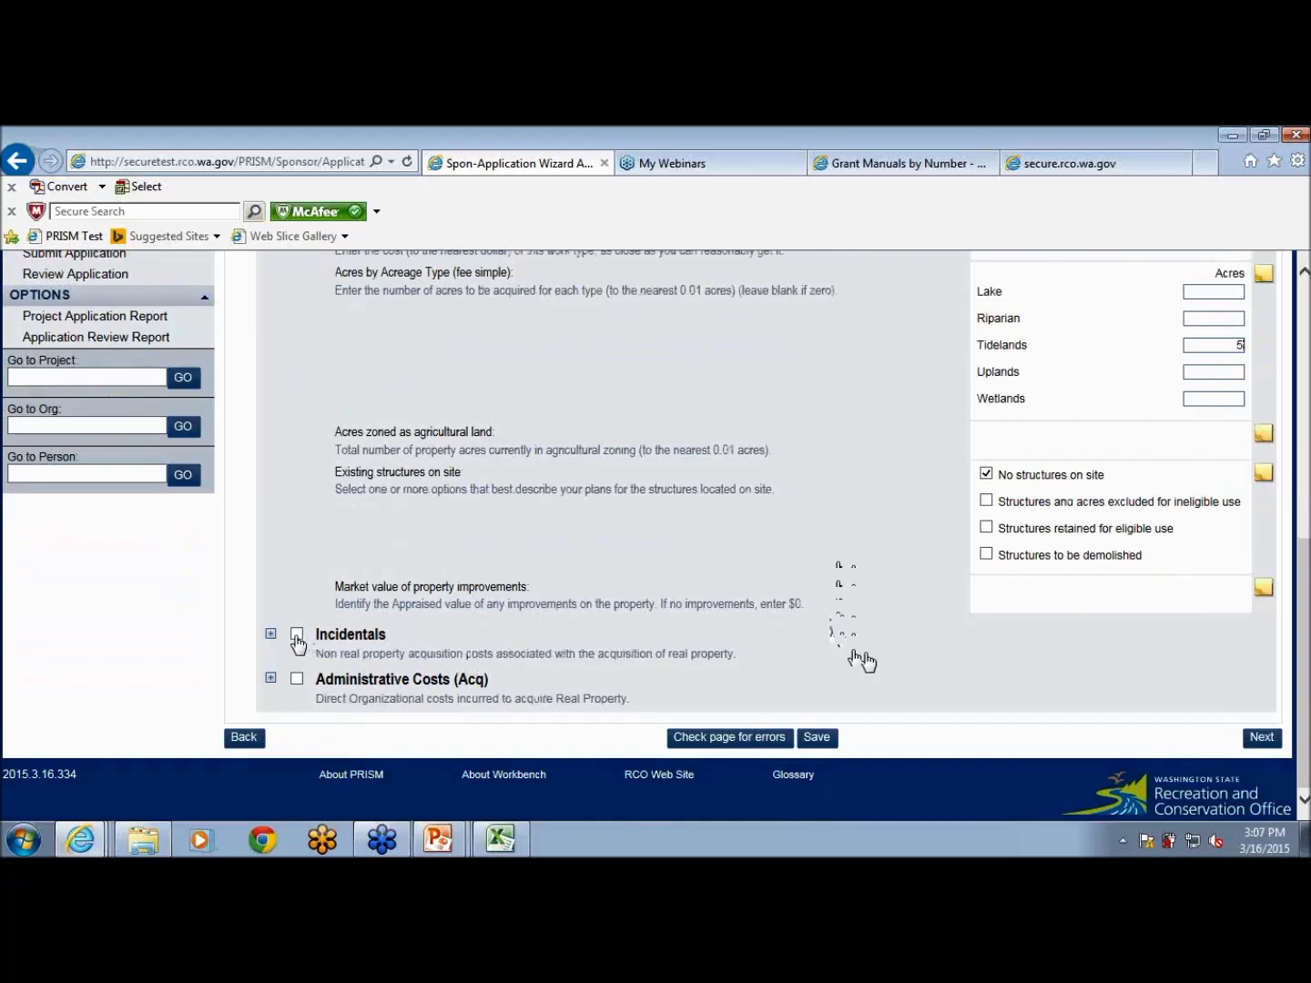
Include Incidentals, set Land total cost to $250,000 and improvements market value to 2000
left_click(298, 635)
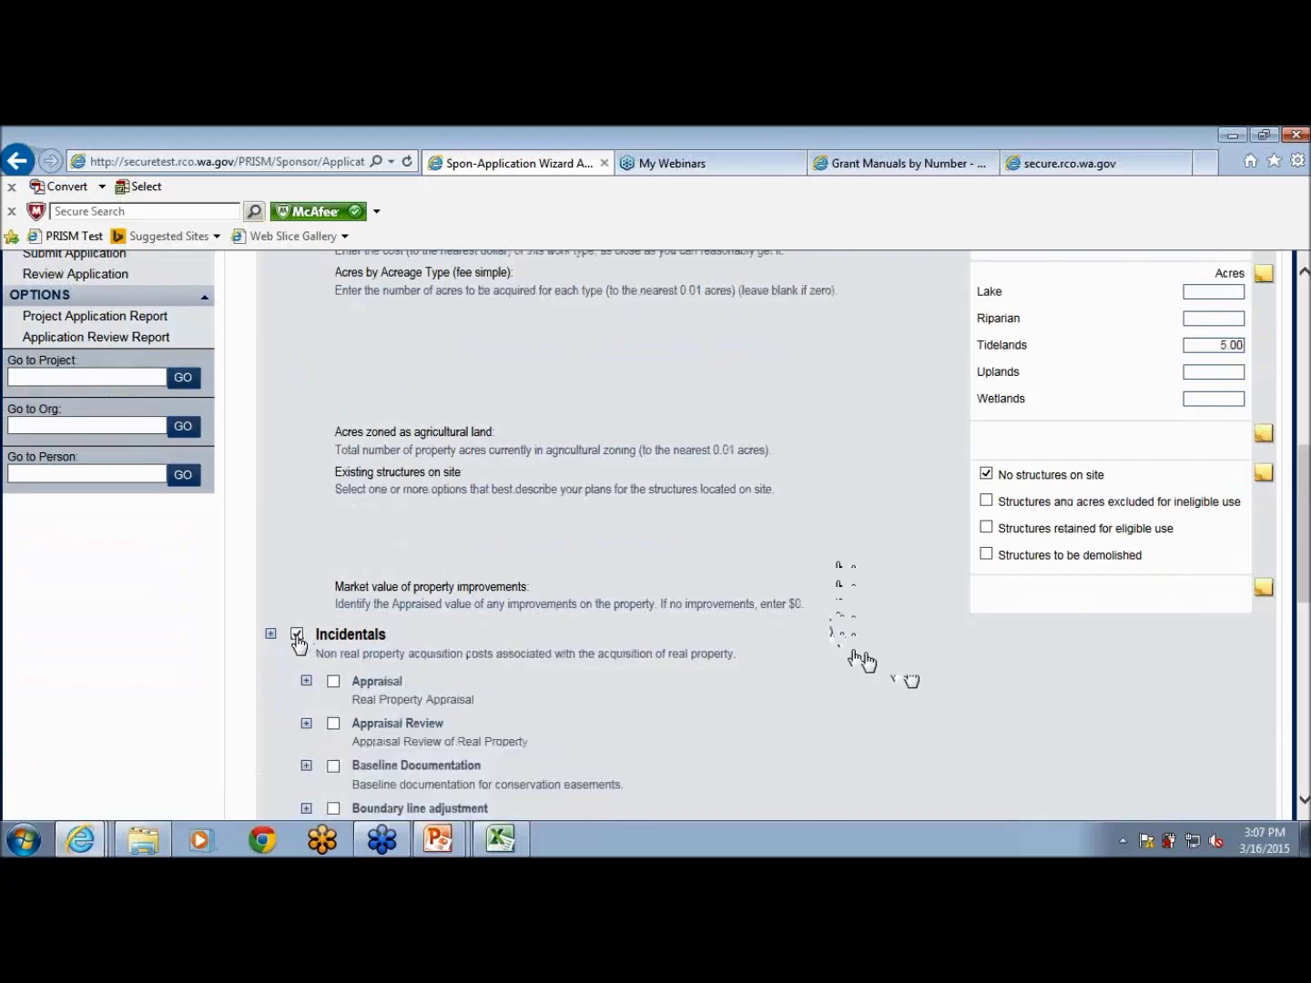
scroll(521, 579, "up", 9)
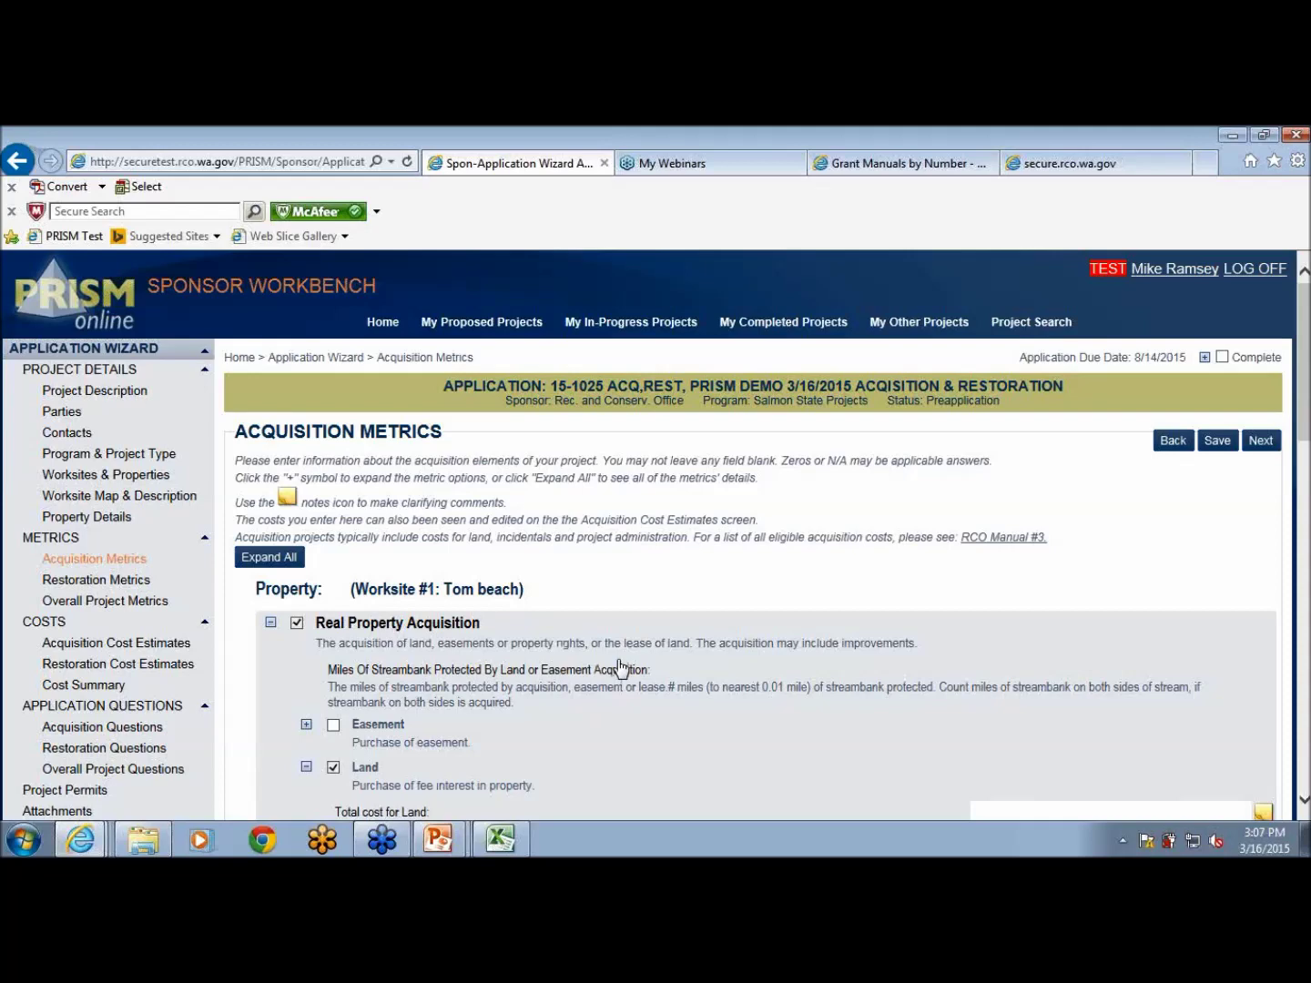
scroll(624, 637, "down", 3)
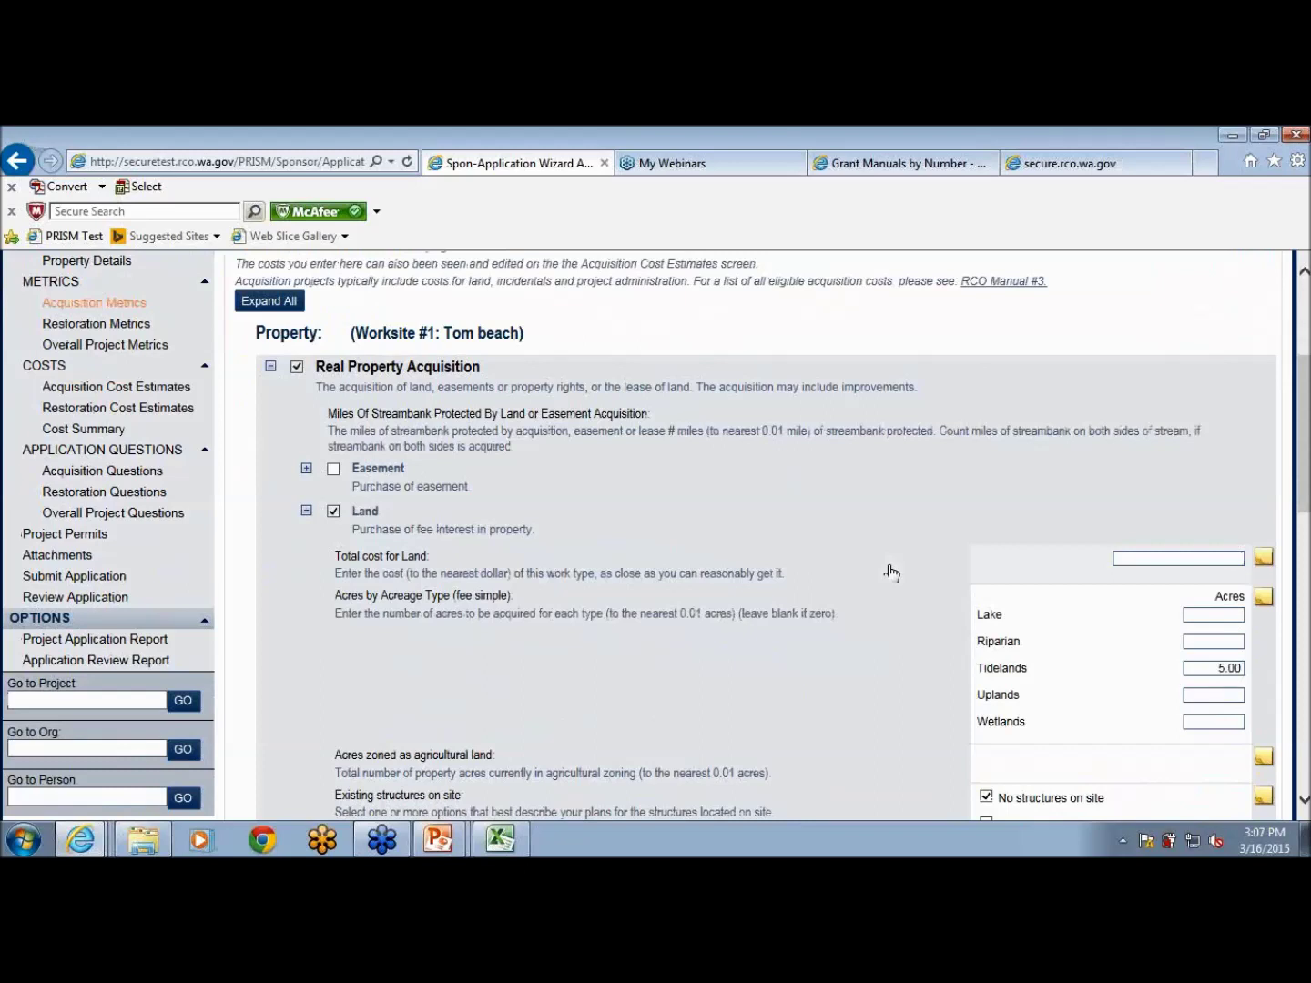
type("0000")
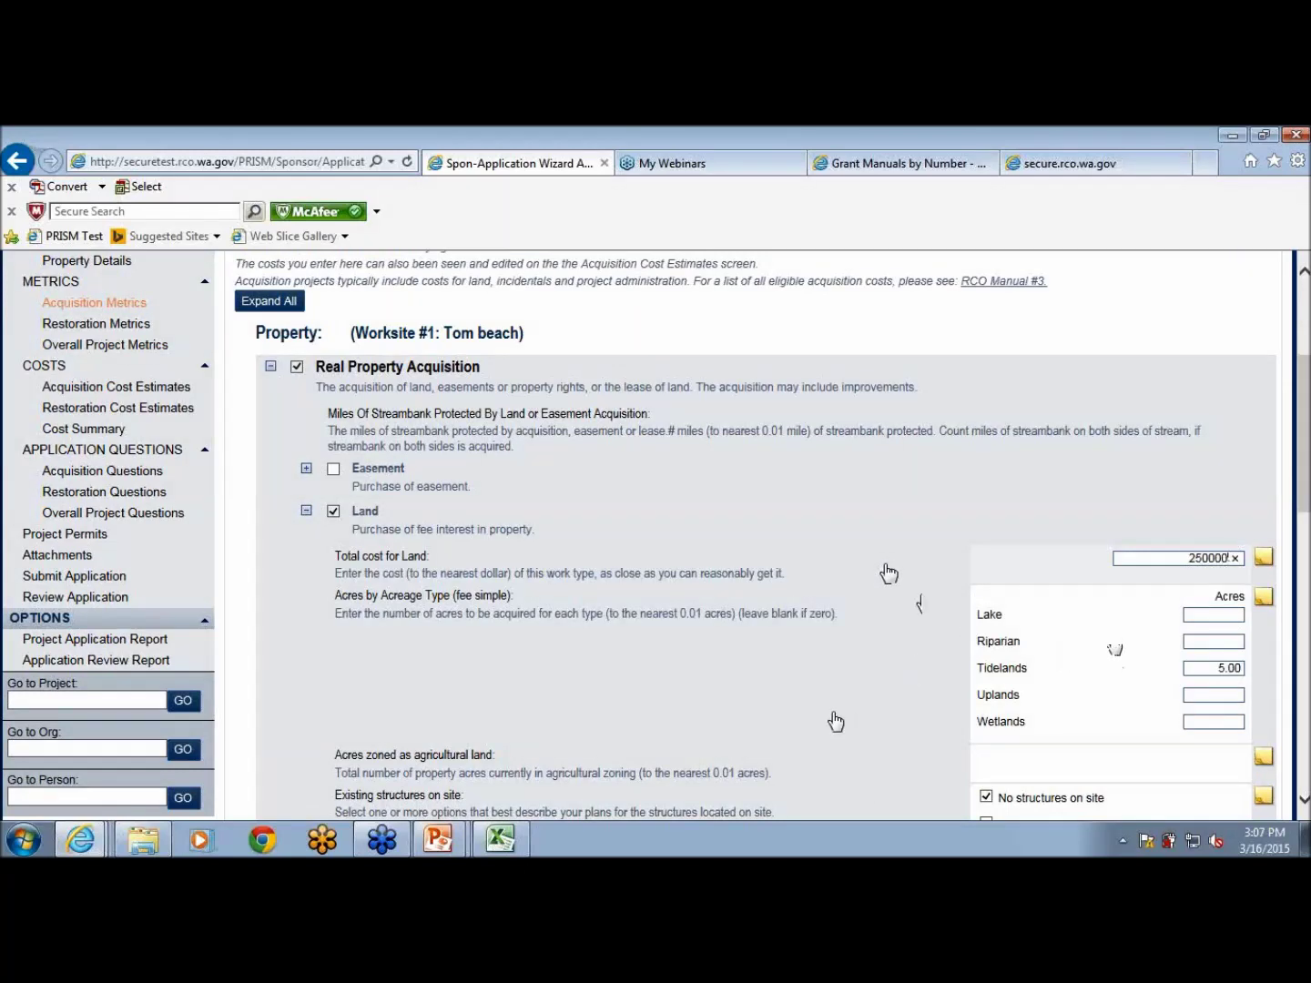
scroll(889, 571, "down", 2)
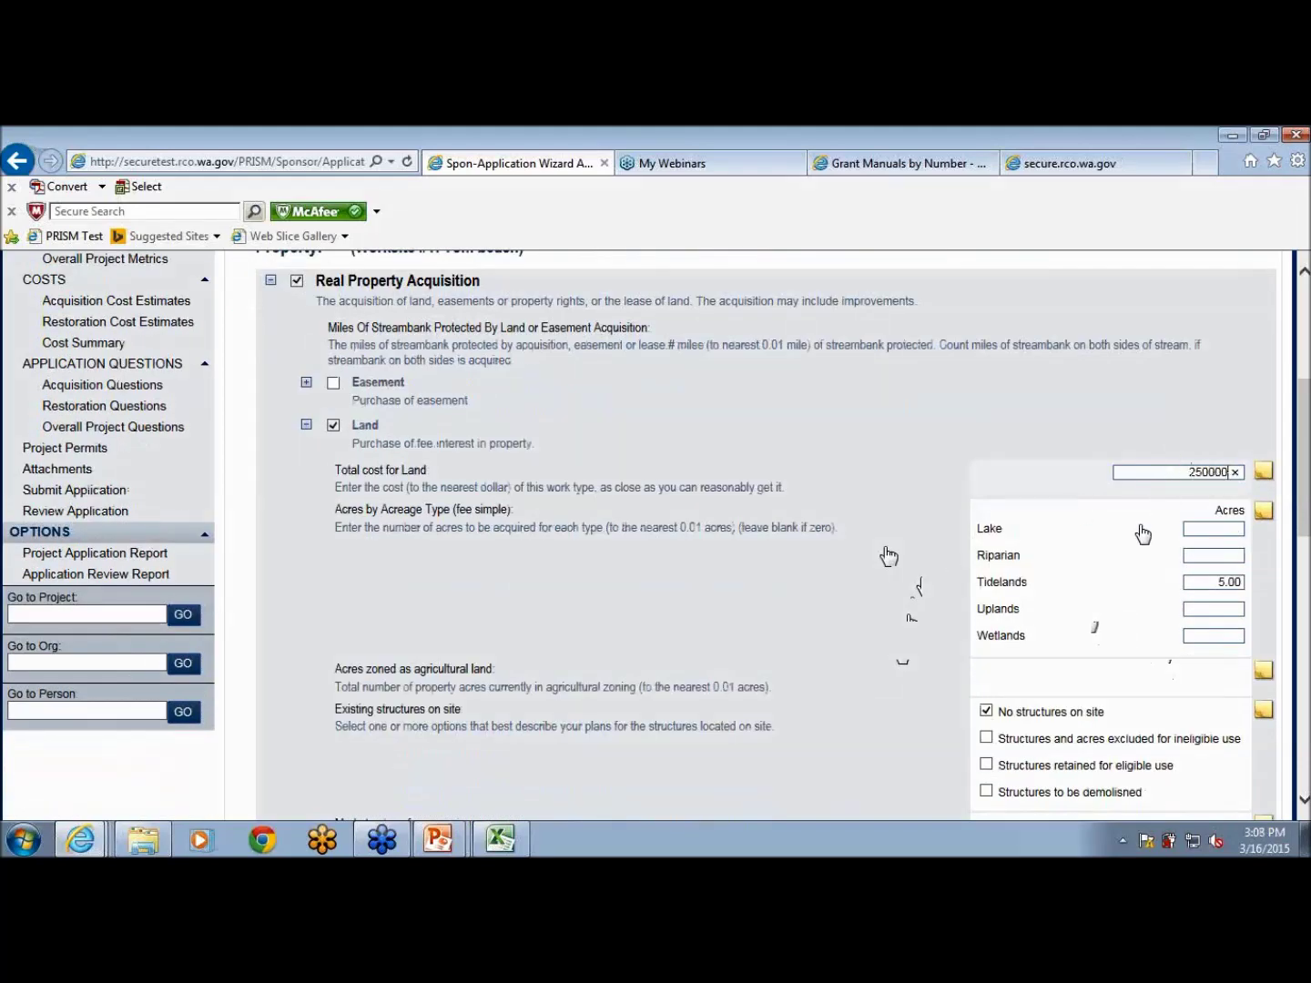
scroll(878, 601, "down", 4)
scroll(879, 608, "down", 2)
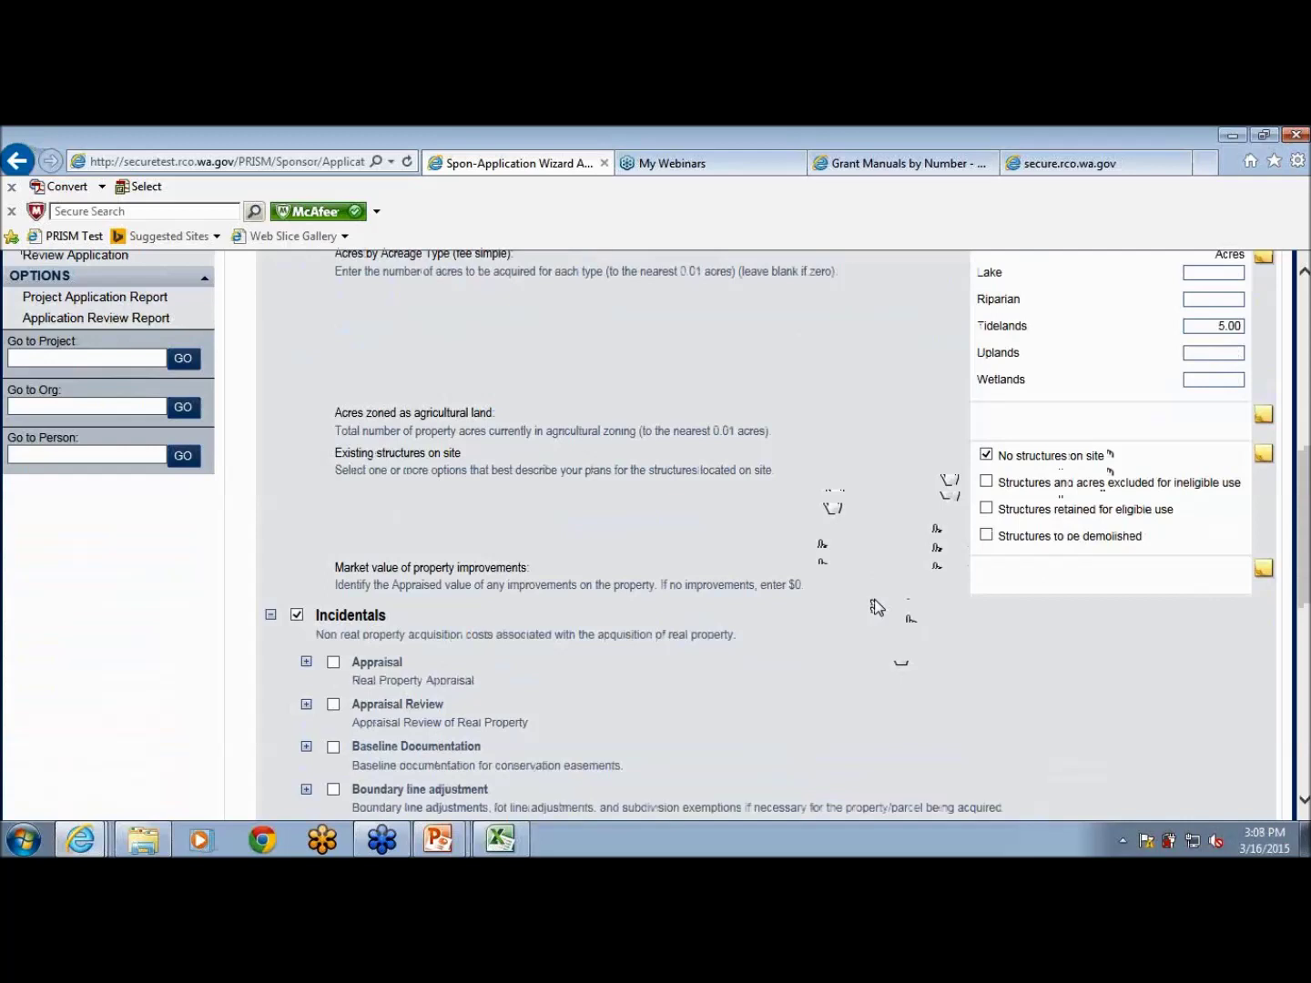
left_click(1112, 585)
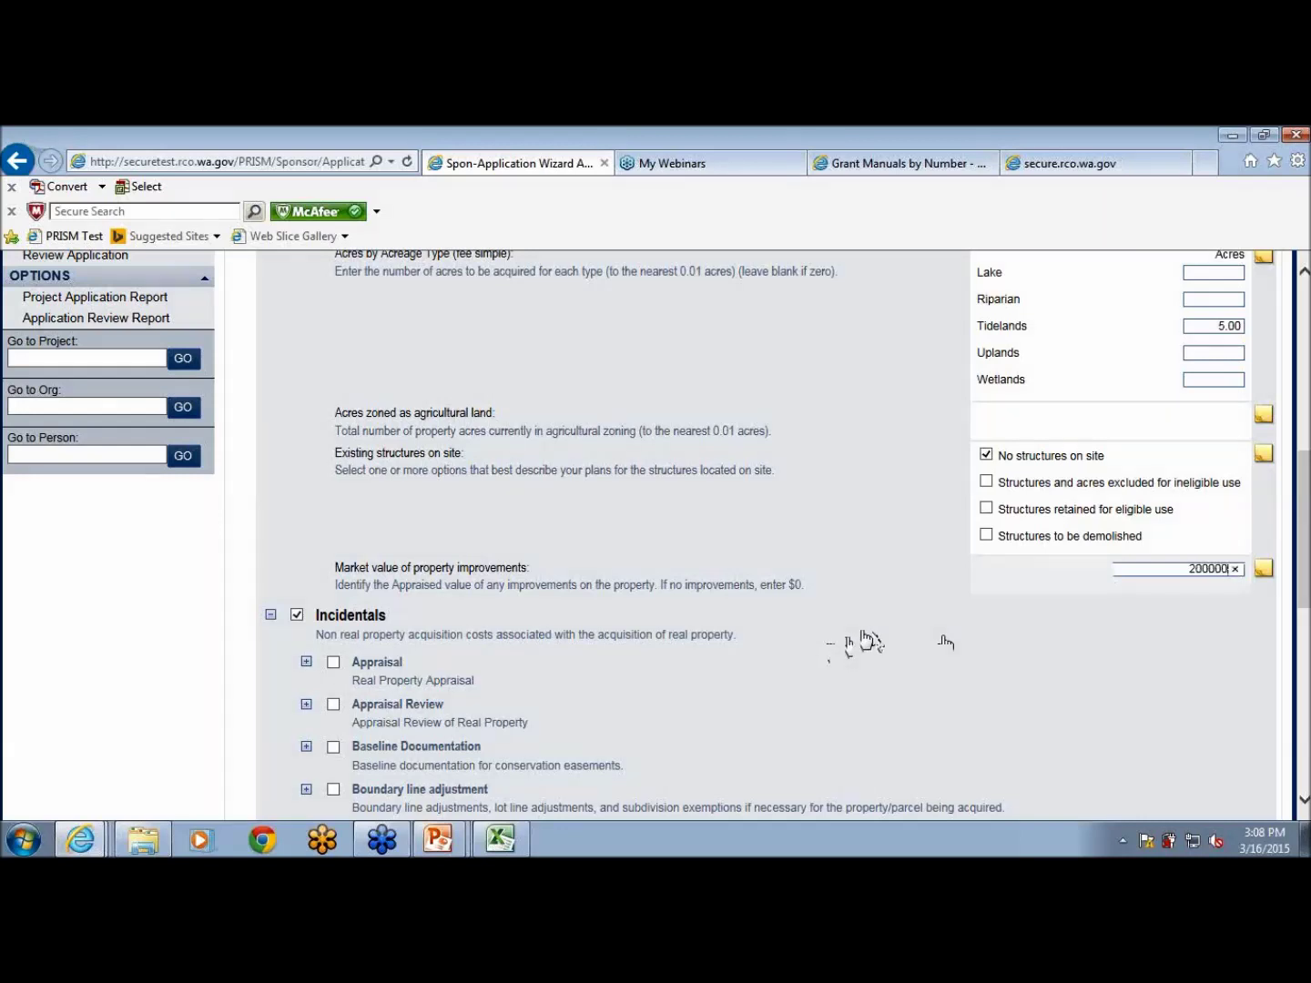
scroll(867, 640, "up", 1)
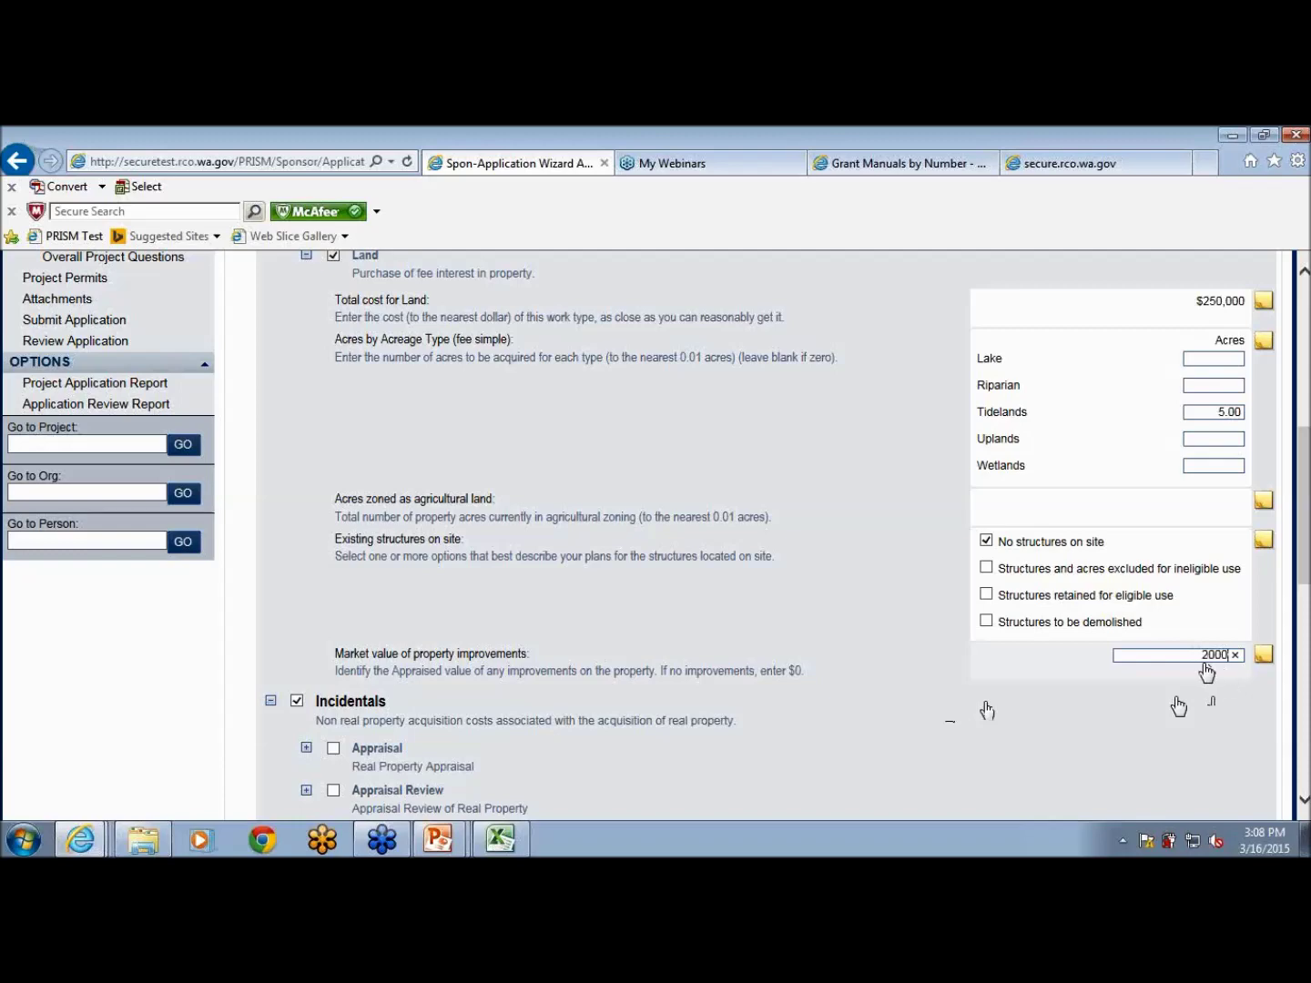
scroll(885, 713, "down", 1)
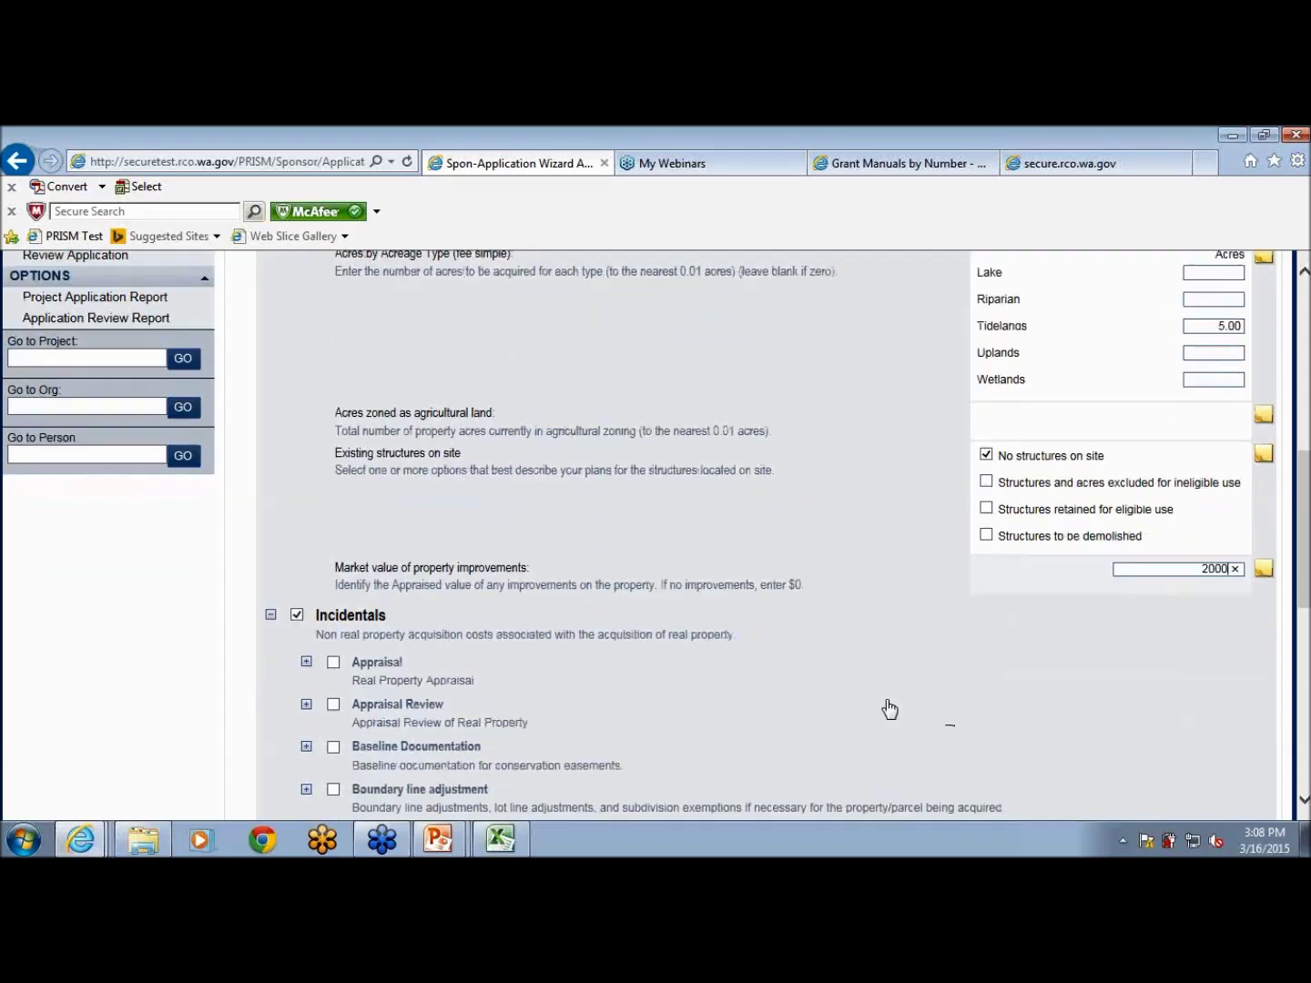
scroll(872, 716, "down", 2)
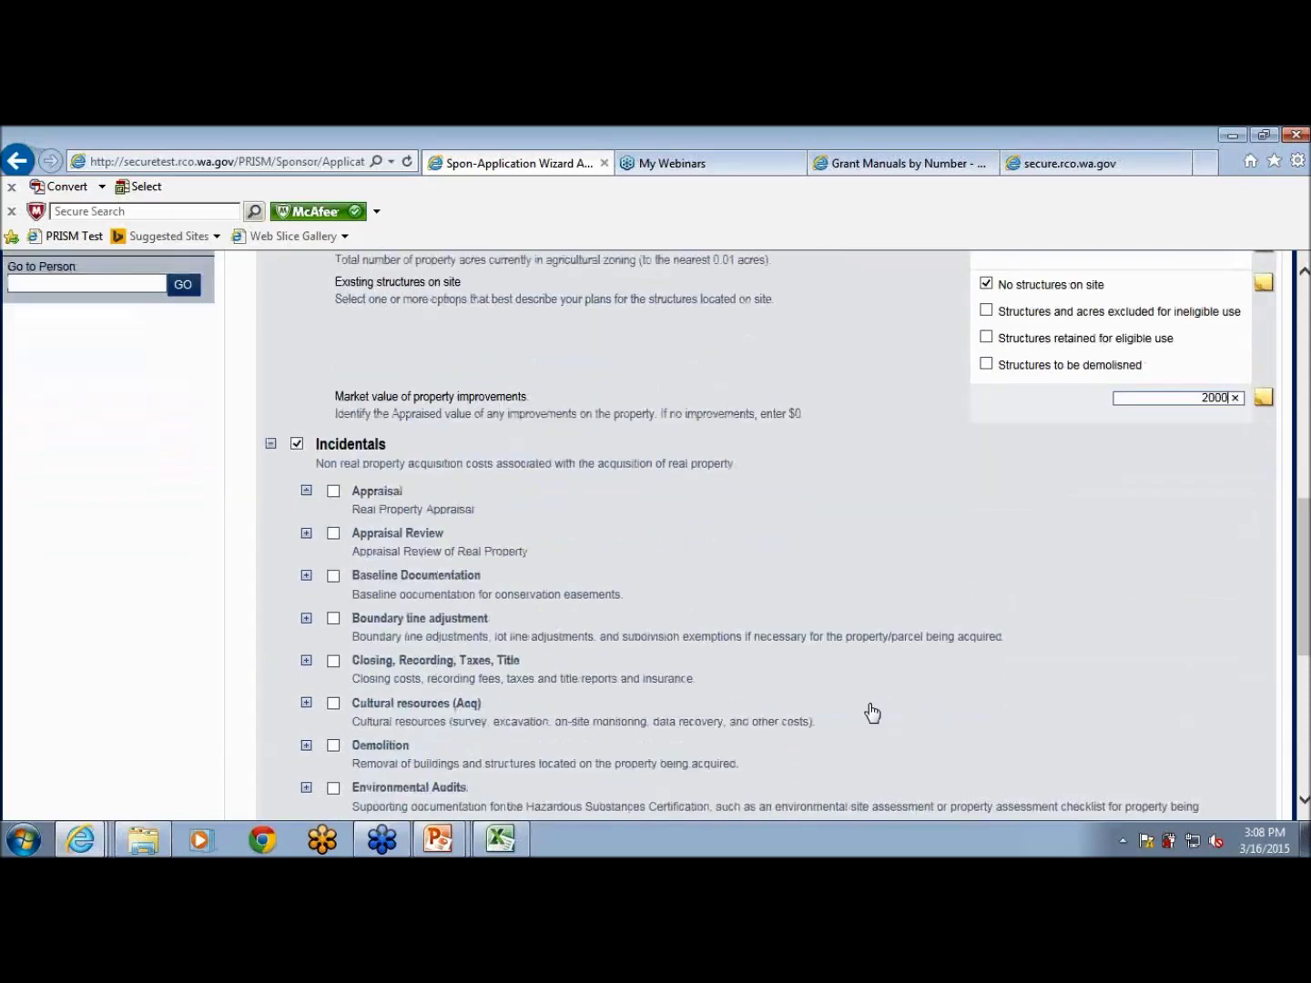
Add Incidentals costs: Appraisal $3,000 and Appraisal Review $1,000
left_click(333, 493)
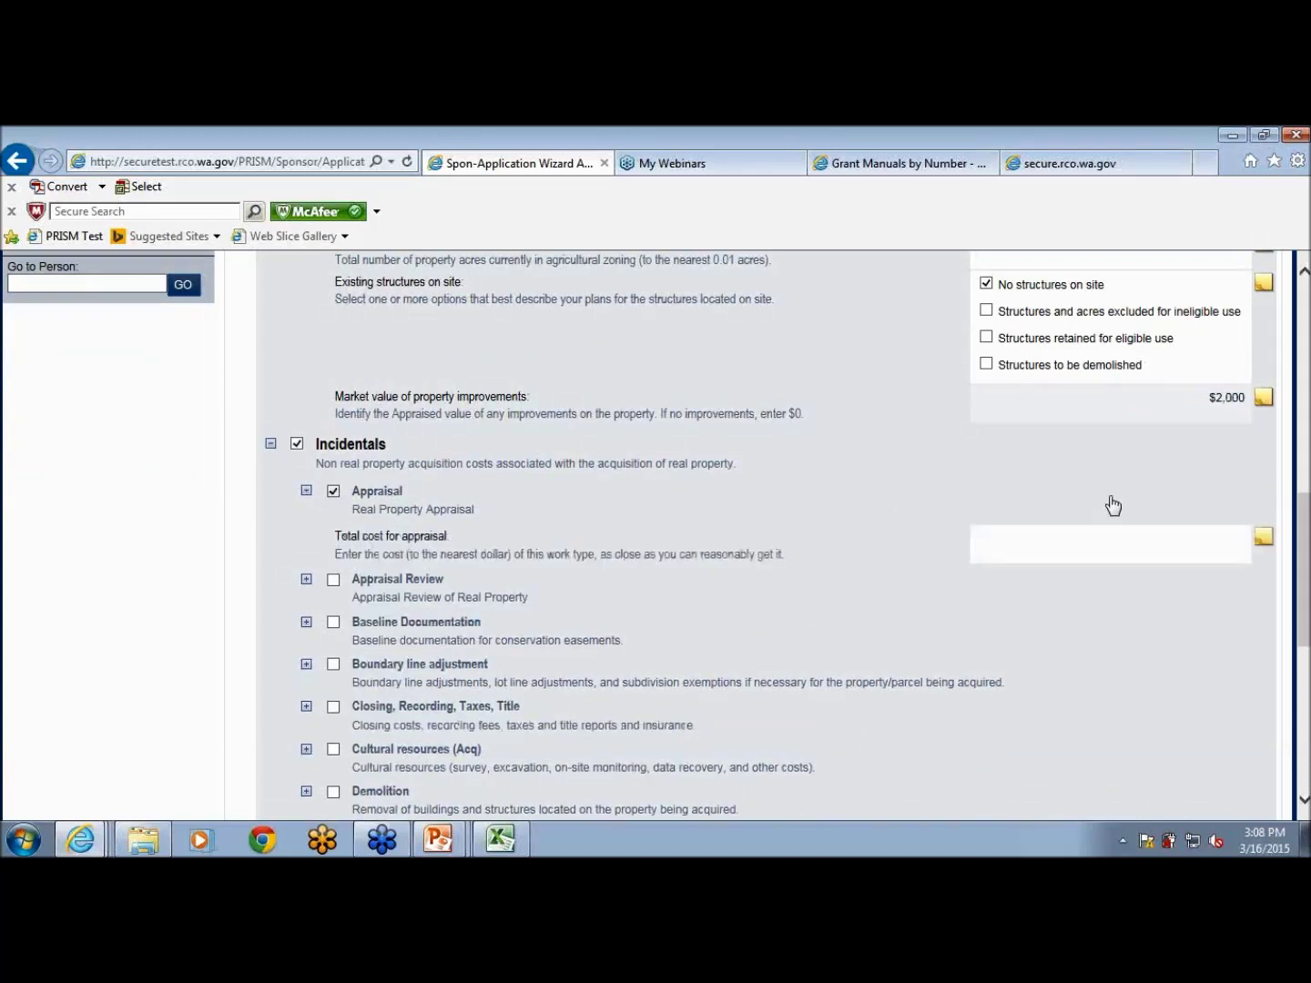
left_click(1216, 540)
type("3000")
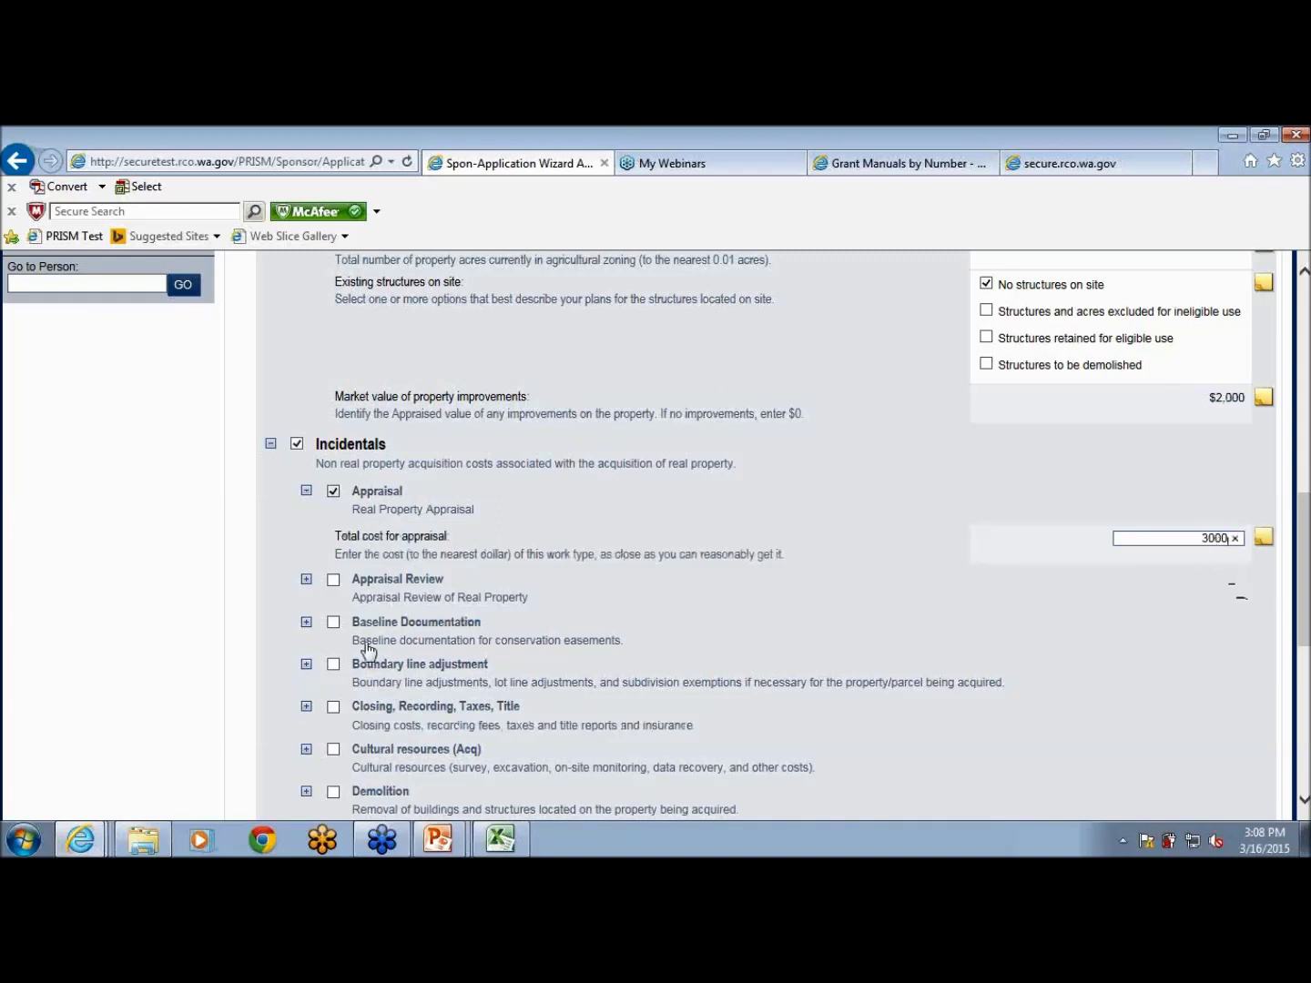
left_click(332, 583)
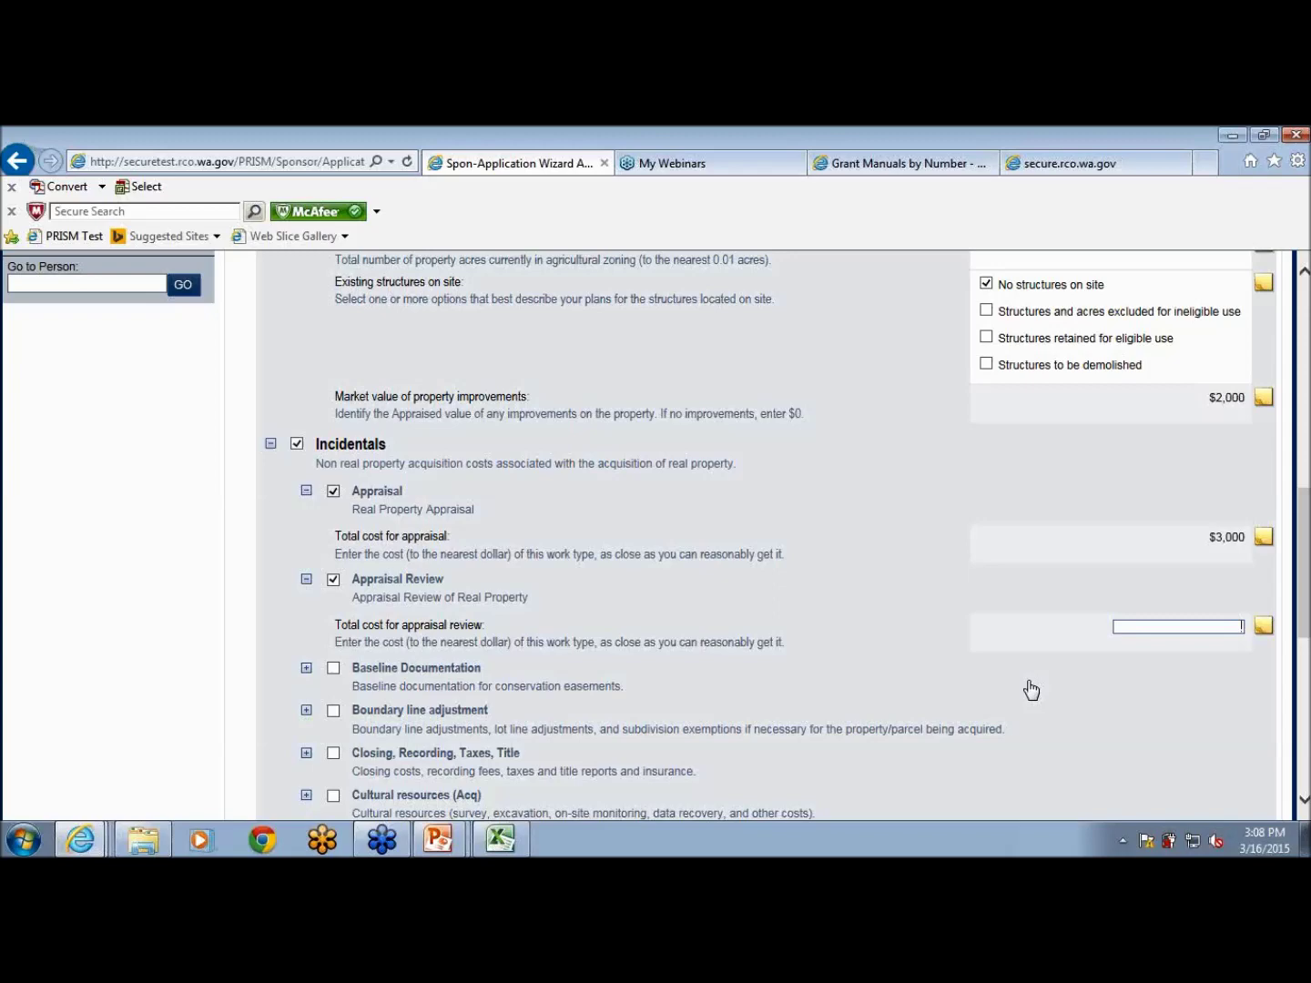
key("Tab")
type("1000")
Add Closing, Recording, Taxes, Title with a total cost of 500
scroll(1041, 691, "down", 2)
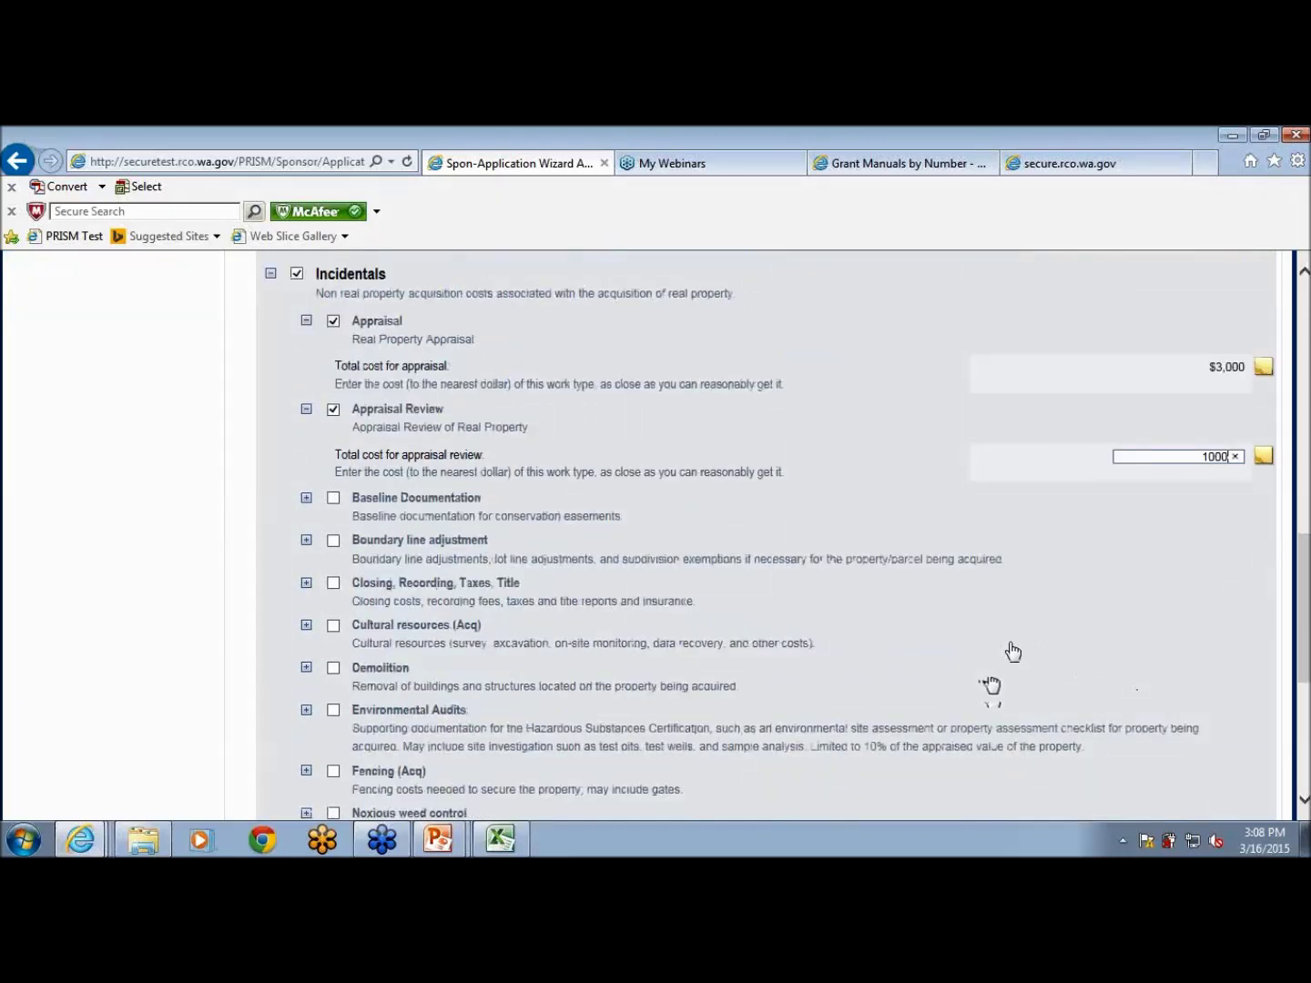
scroll(365, 559, "down", 1)
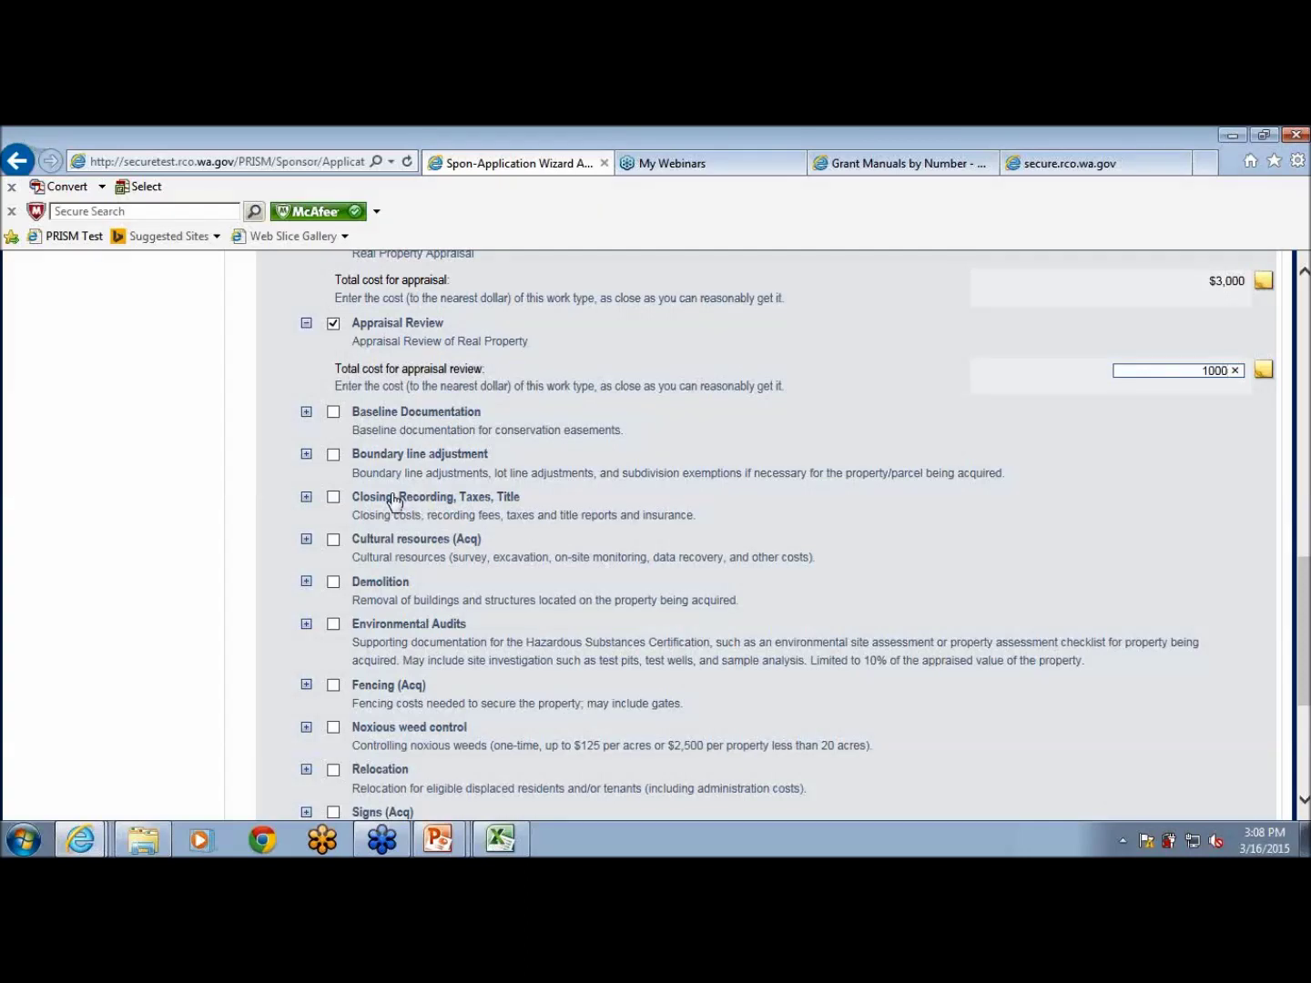
left_click(332, 496)
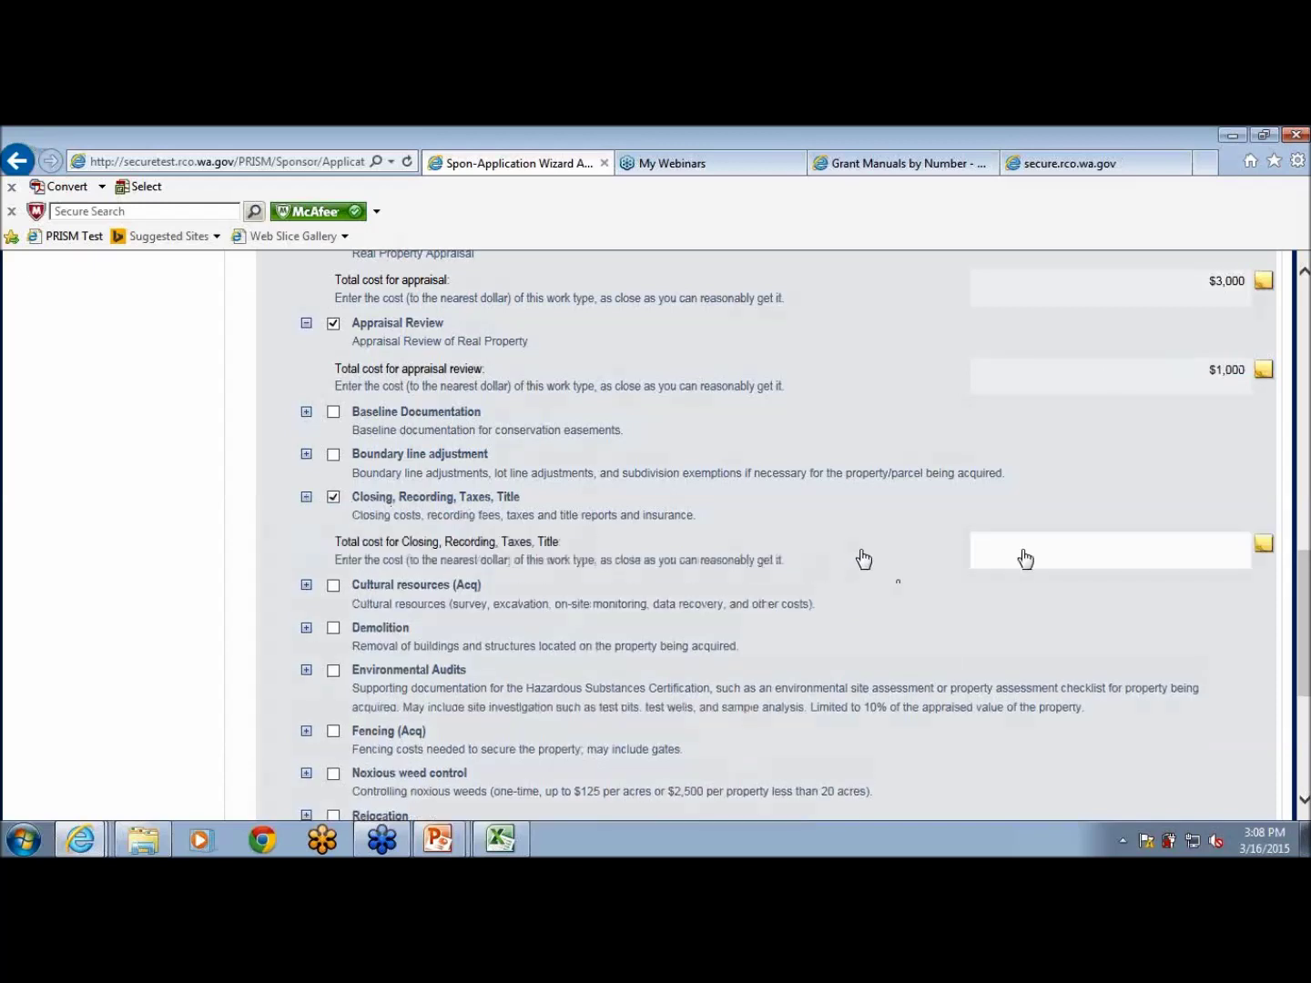
left_click(1058, 558)
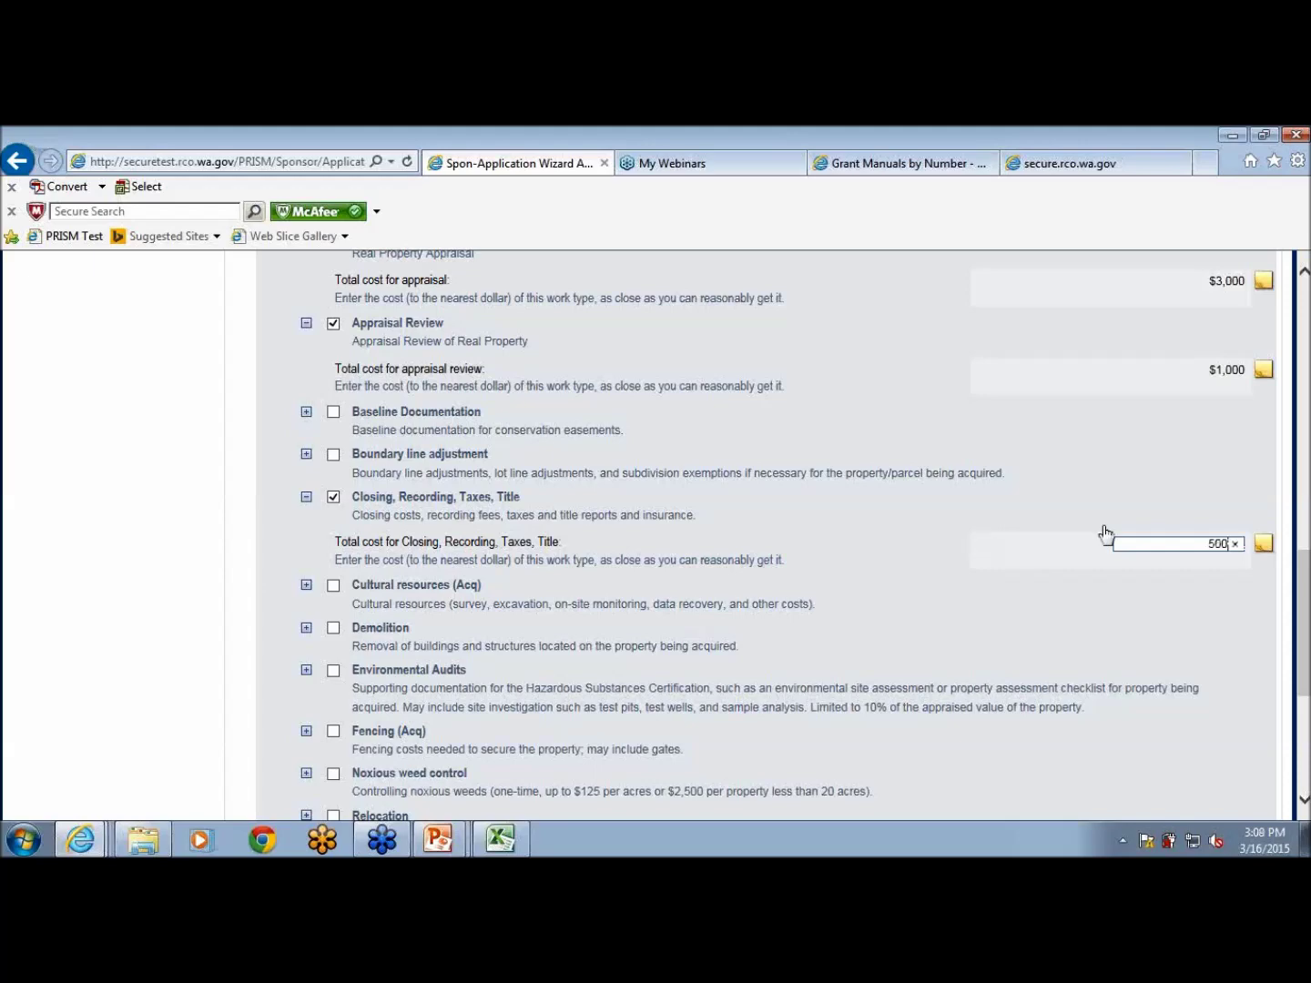
scroll(1089, 536, "down", 5)
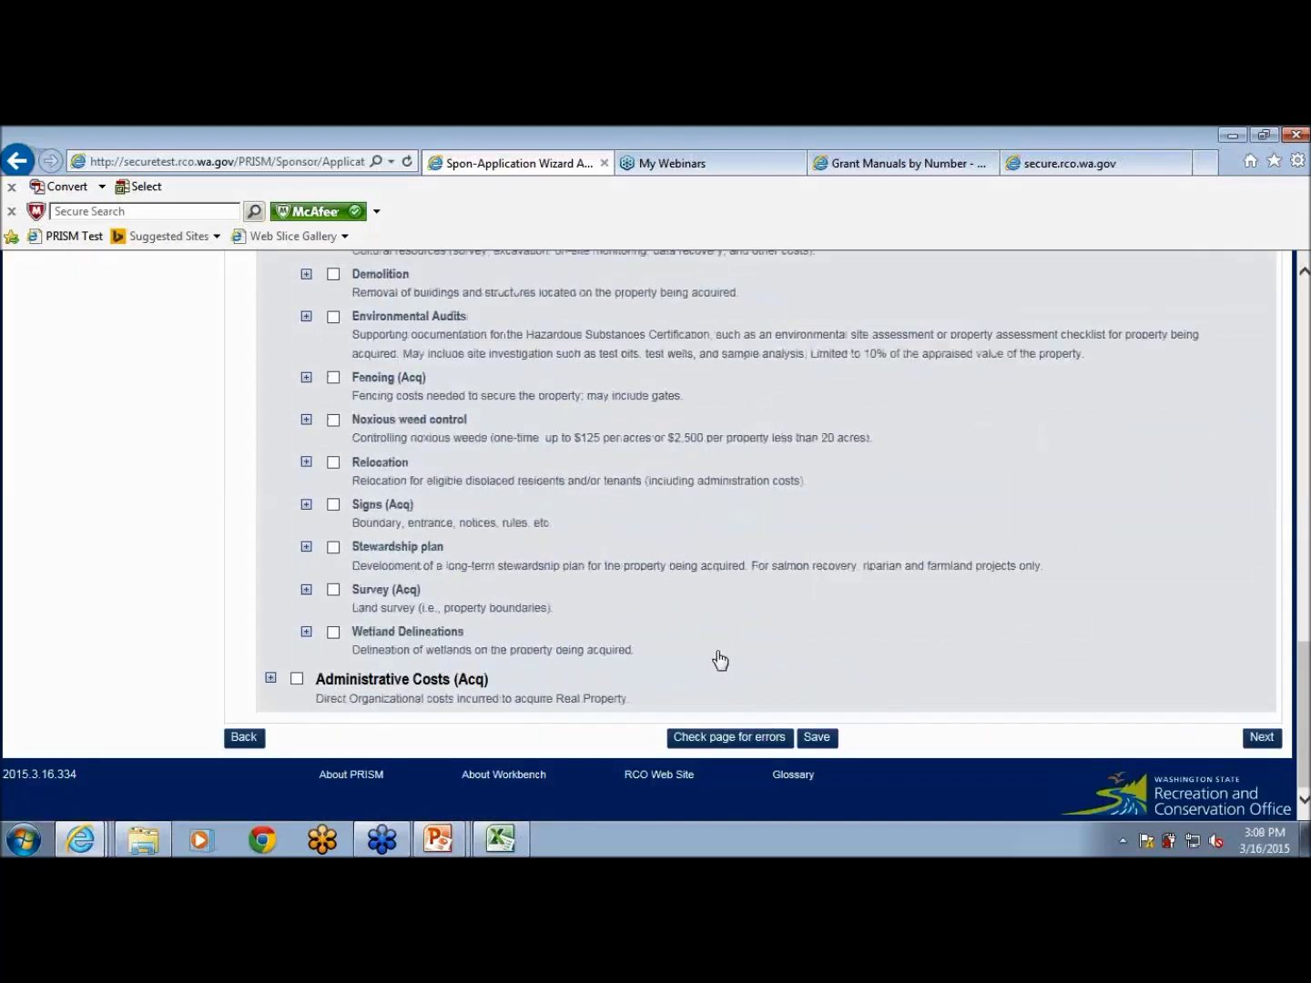
Add Administrative costs (Acq) with a $30,000 total cost and save the acquisition metrics
left_click(298, 680)
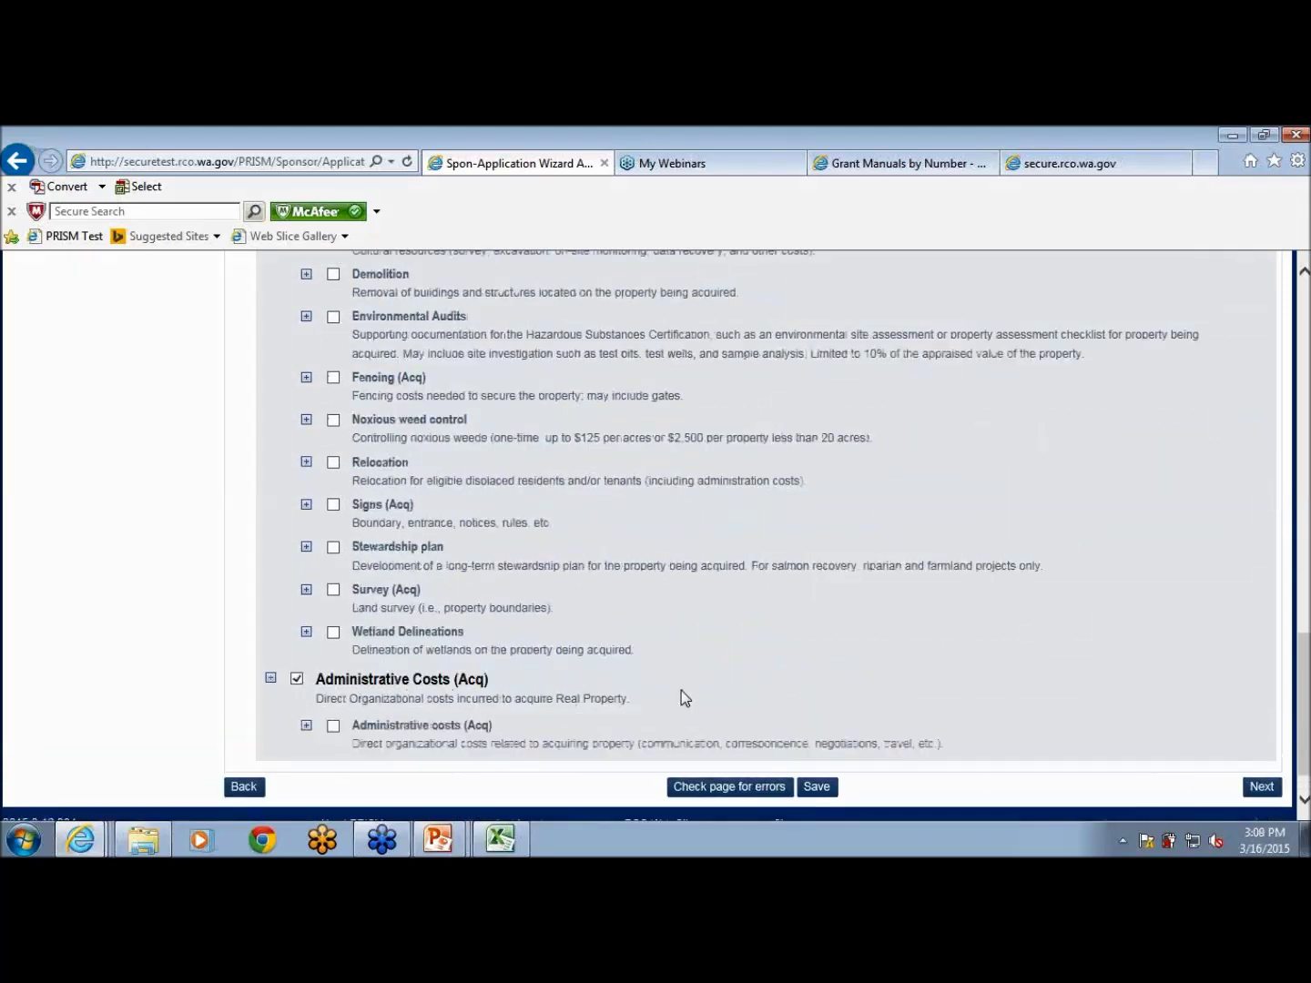
left_click(333, 726)
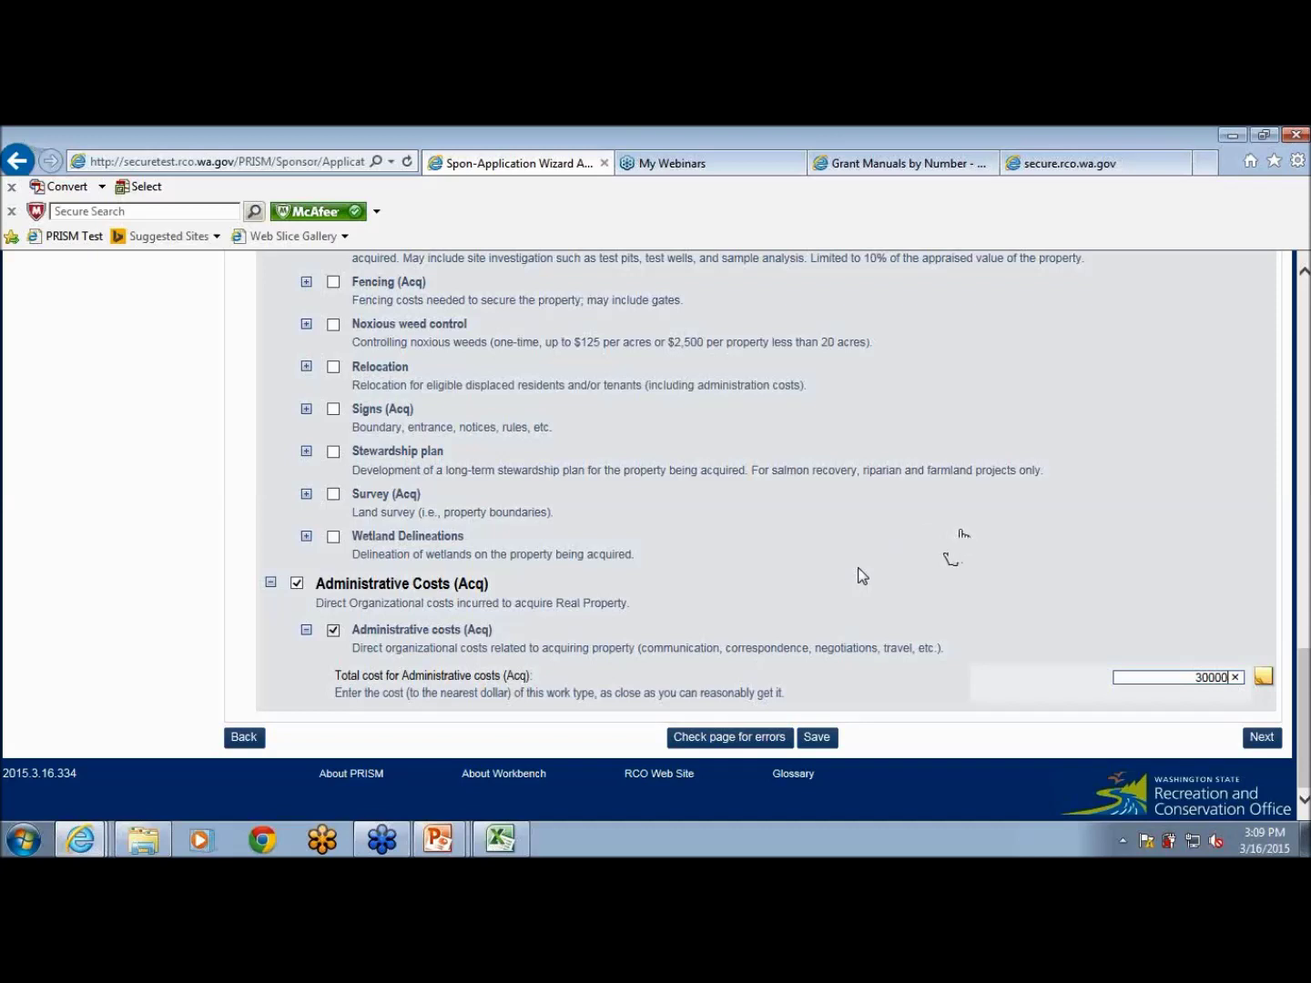
left_click(819, 741)
left_click(819, 739)
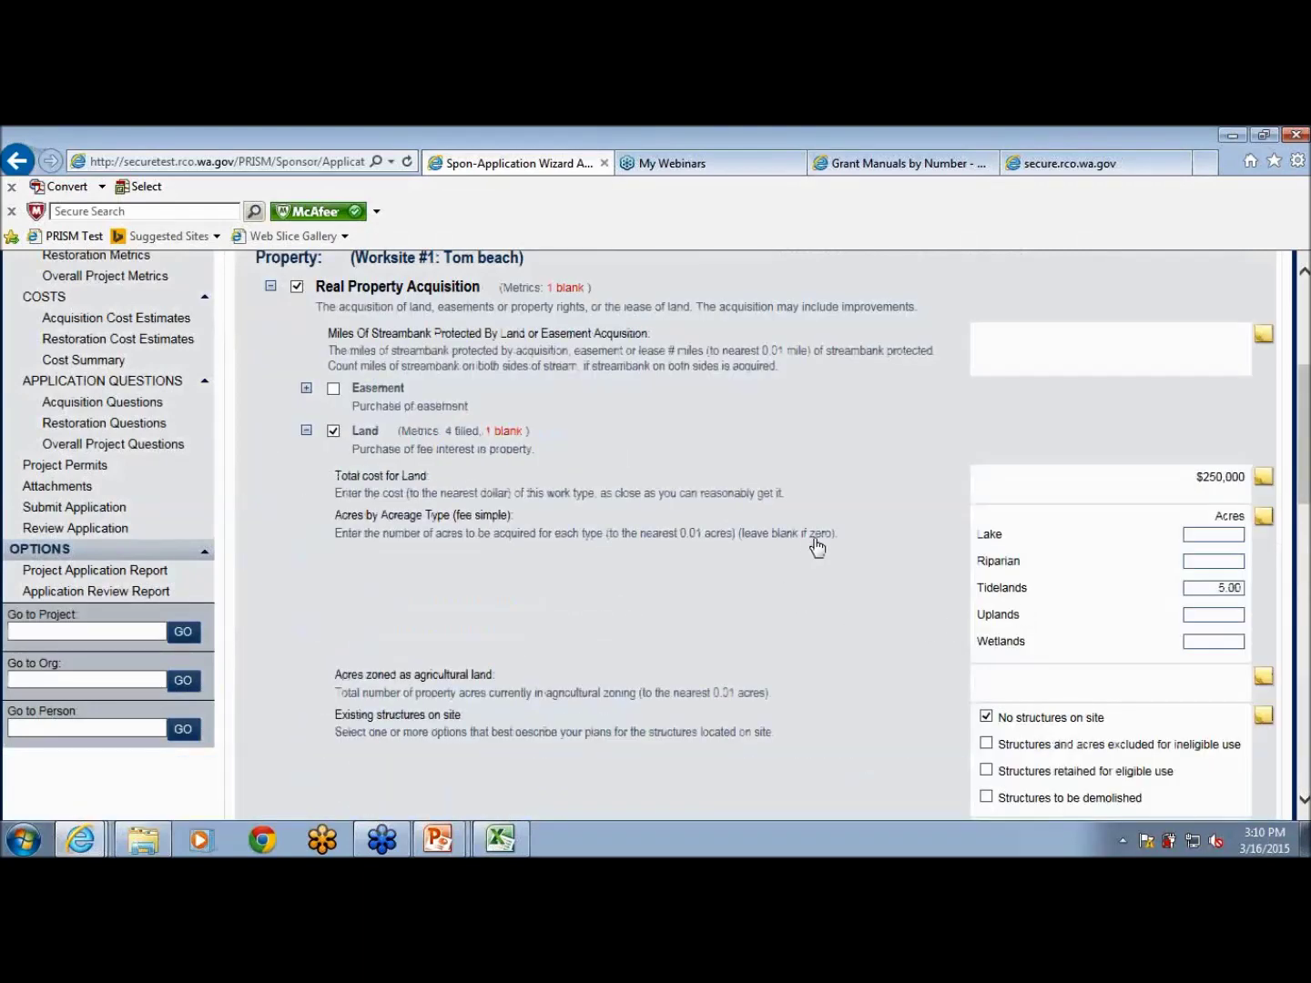
Enter 0 acres zoned as agricultural land for the Land acquisition
left_click(1102, 695)
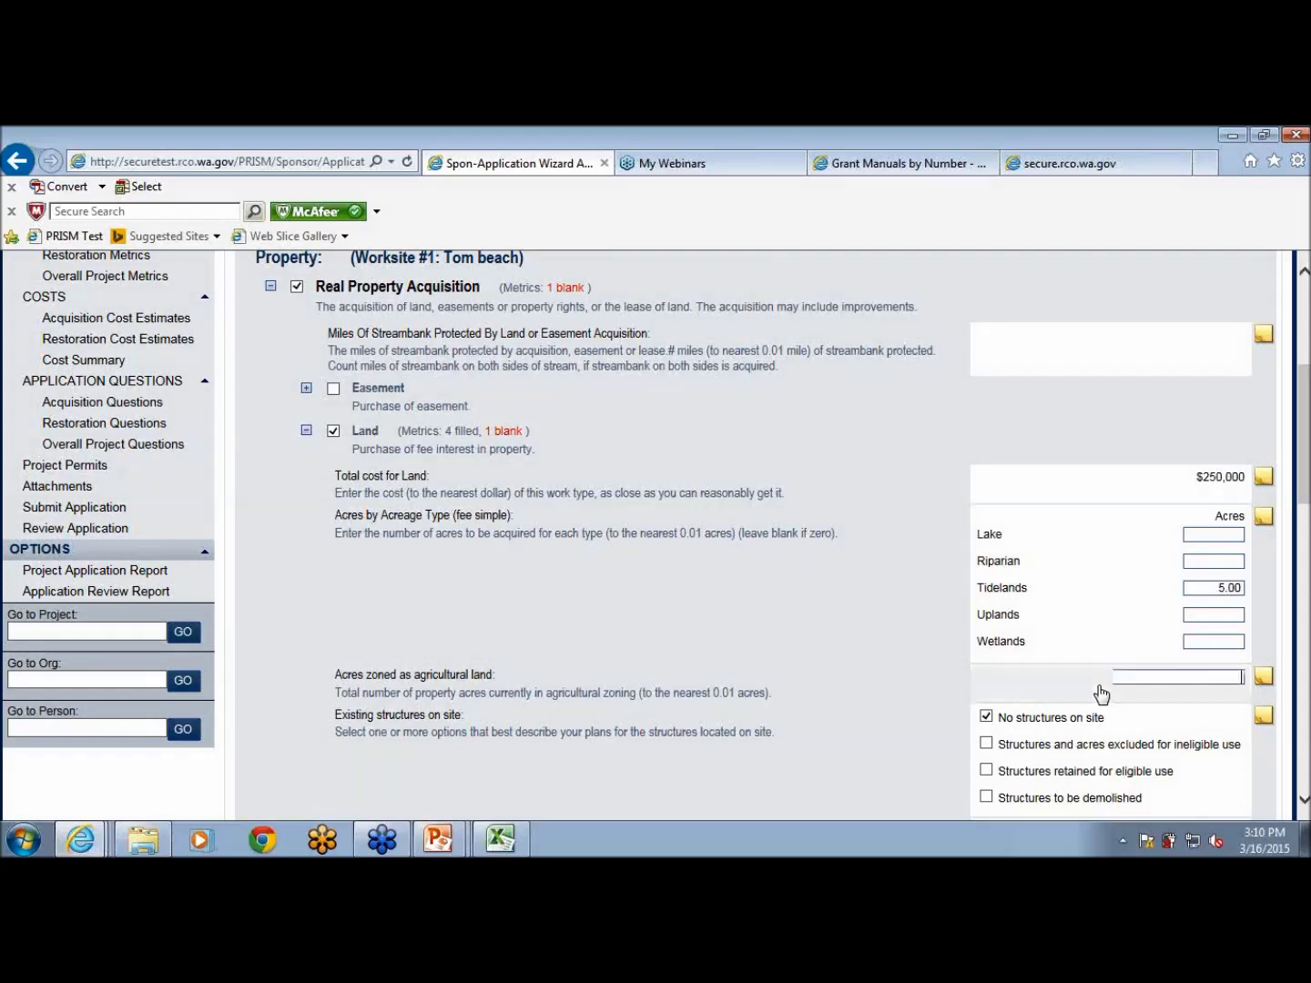
type("0")
scroll(873, 618, "down", 2)
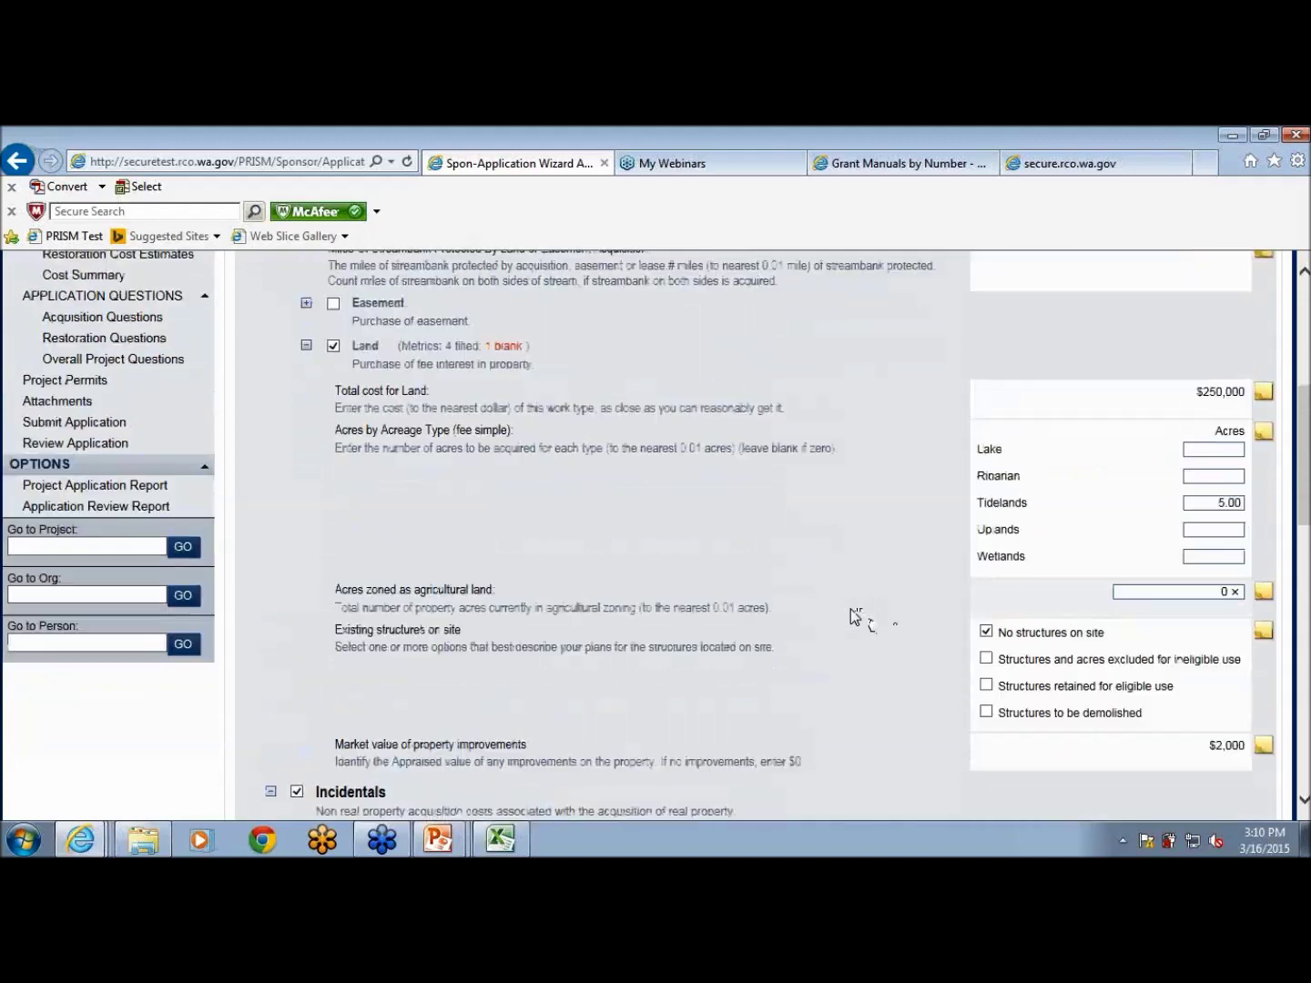
scroll(855, 615, "up", 2)
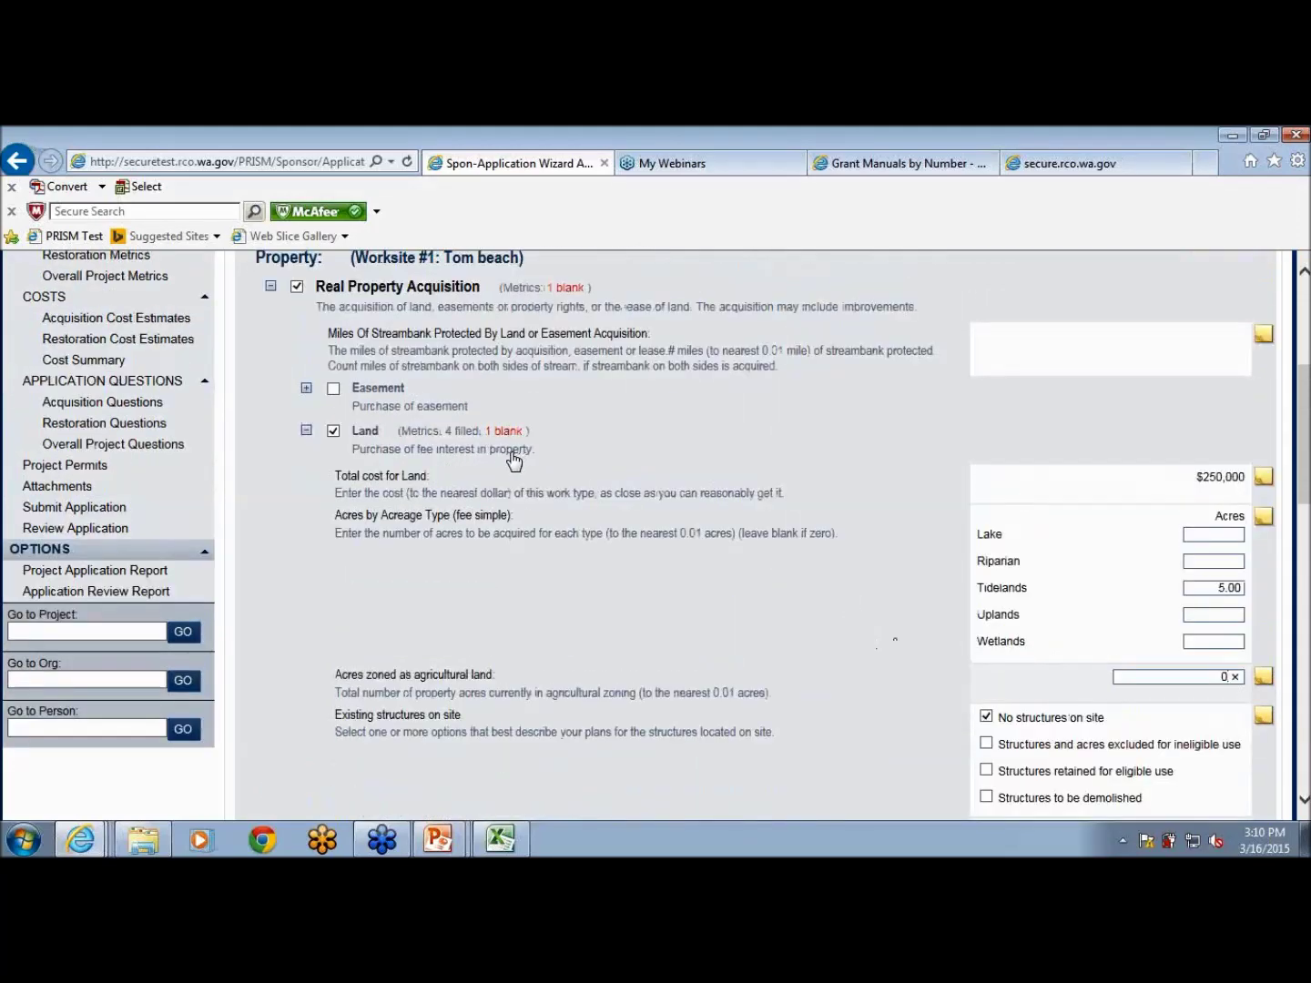
scroll(765, 517, "down", 6)
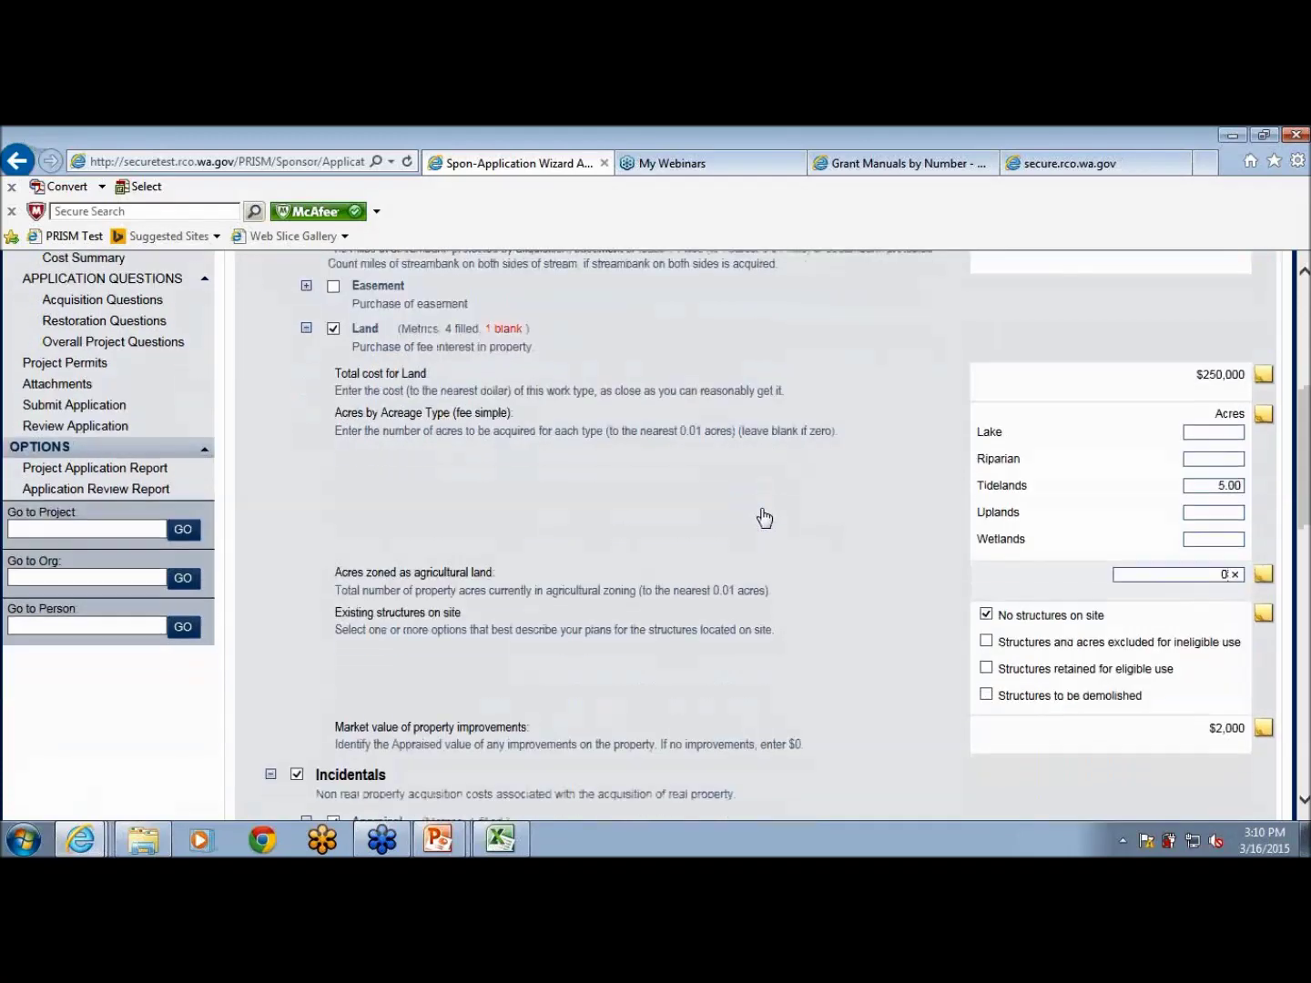
scroll(763, 514, "down", 20)
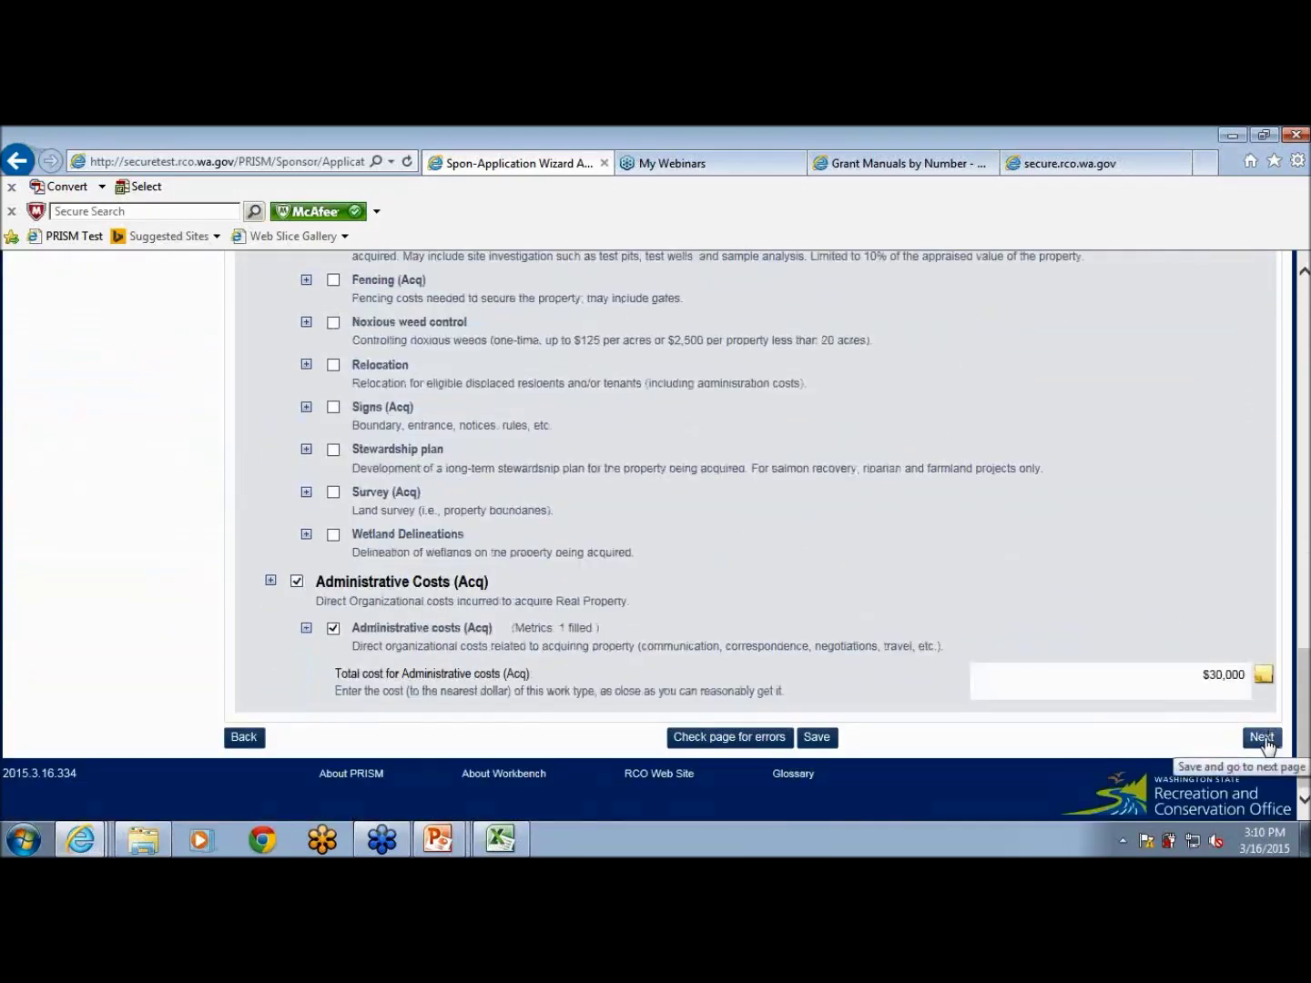
Continue to Restoration Metrics and target the Chinook Salmon-Puget Sound ESU
left_click(1260, 738)
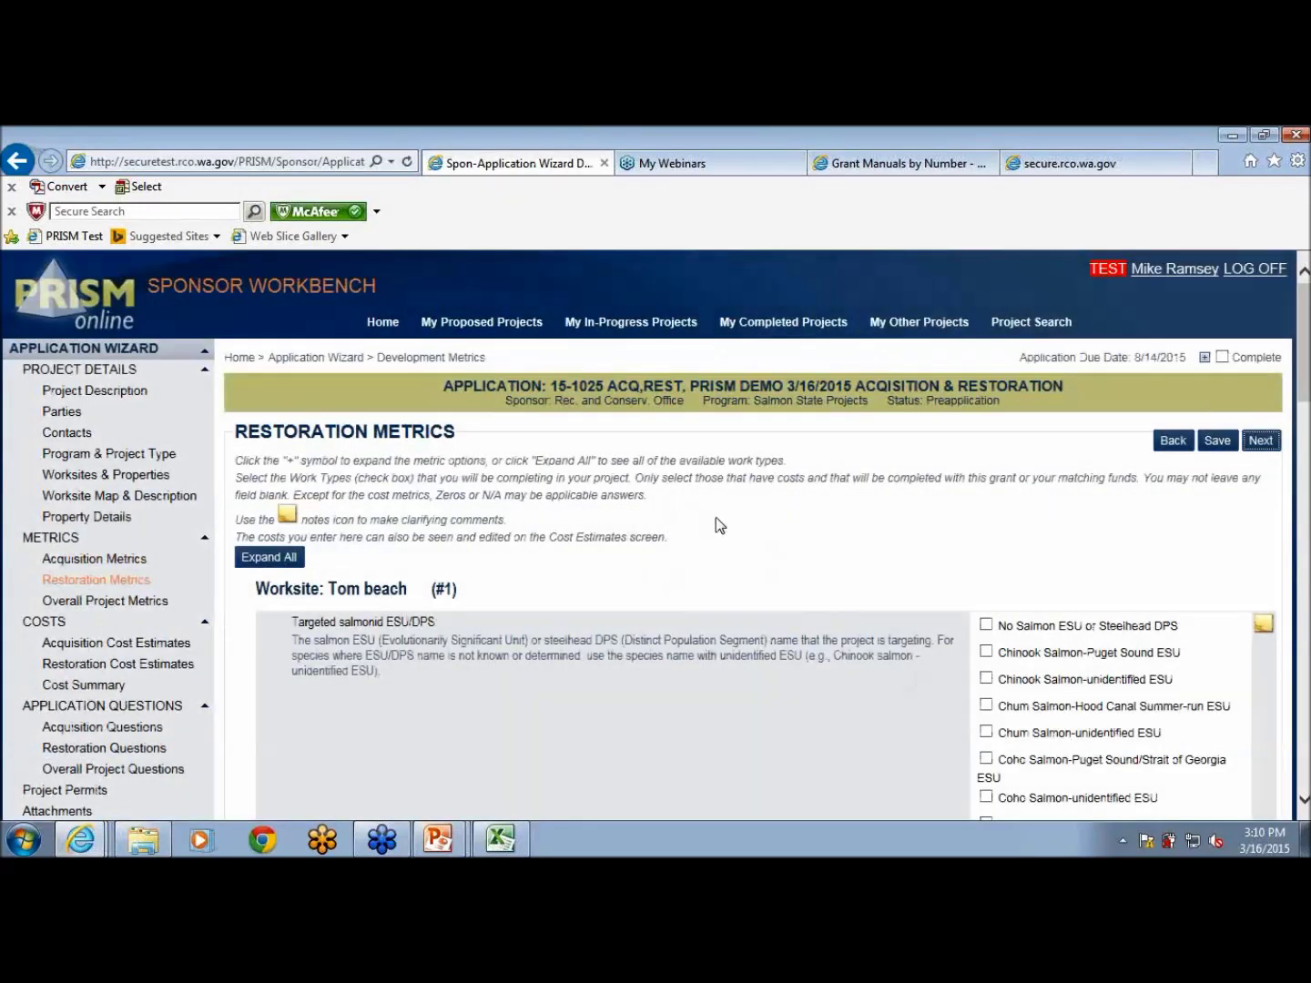
scroll(536, 504, "down", 4)
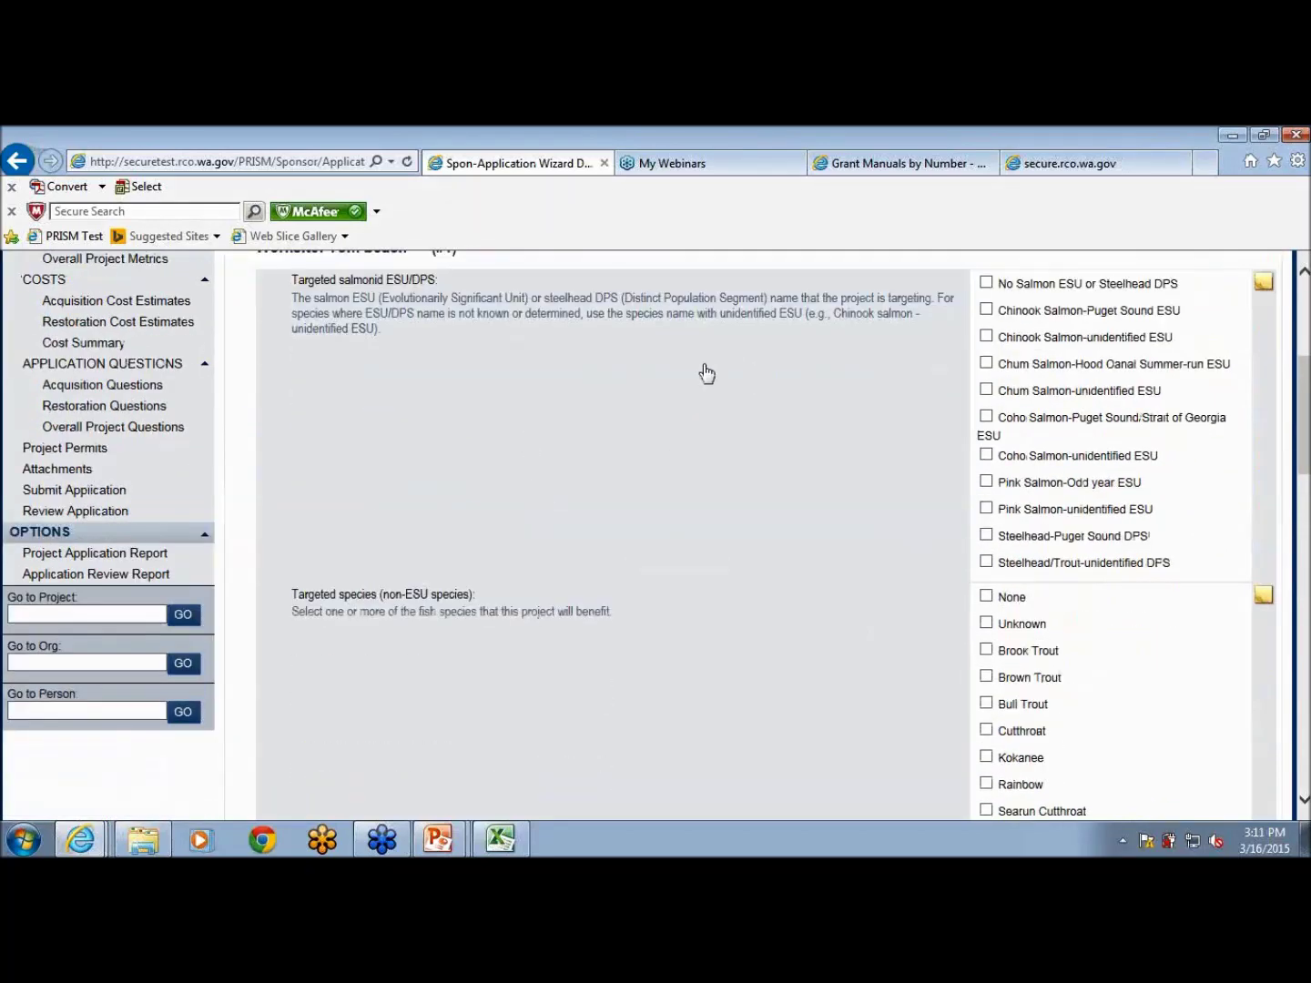
left_click(987, 309)
Mark None for other targeted species
scroll(618, 441, "down", 1)
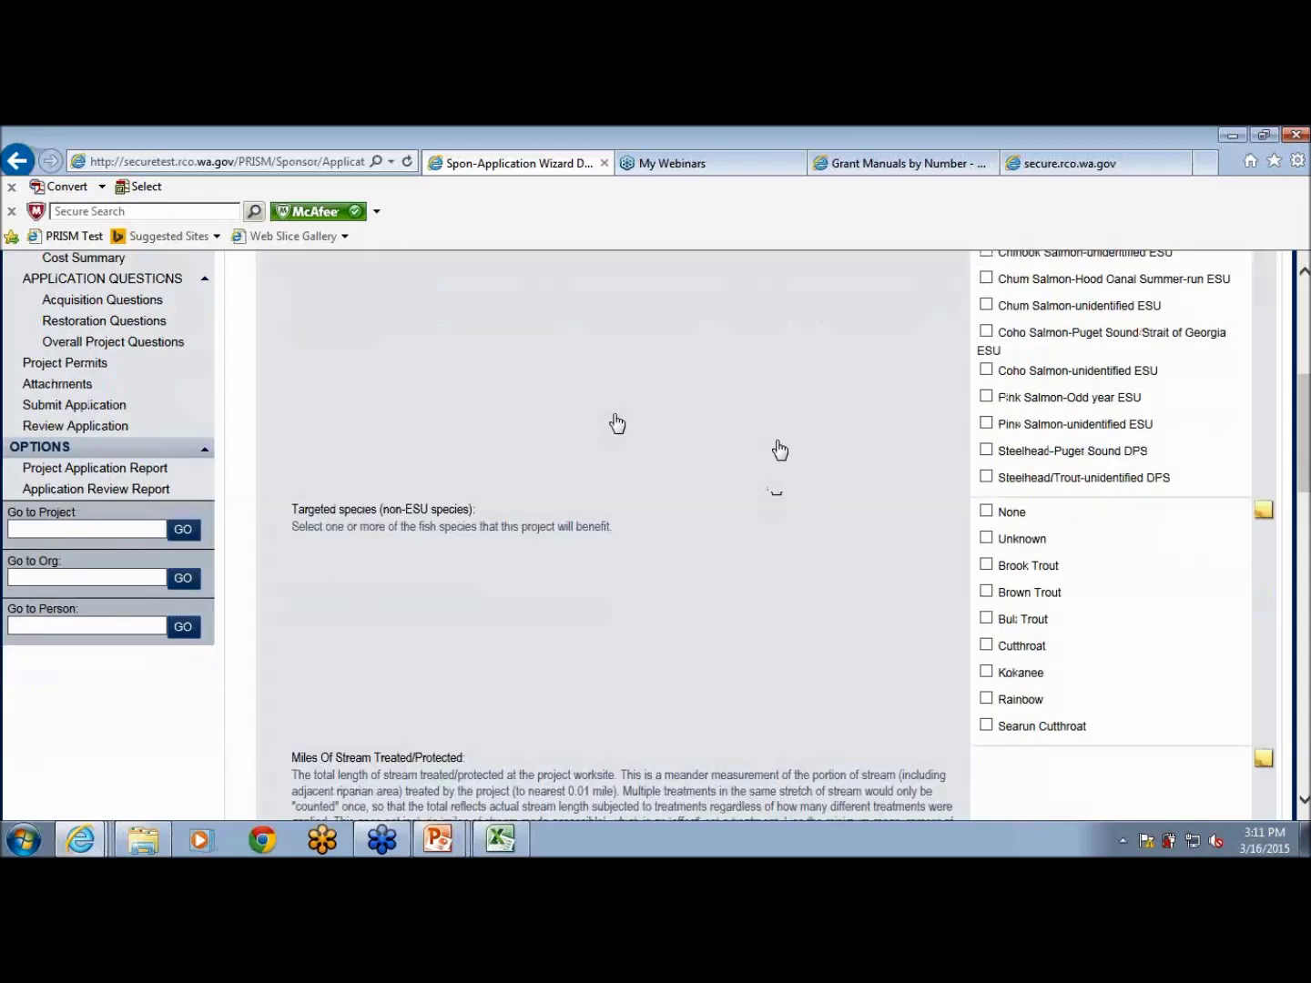
scroll(617, 423, "down", 2)
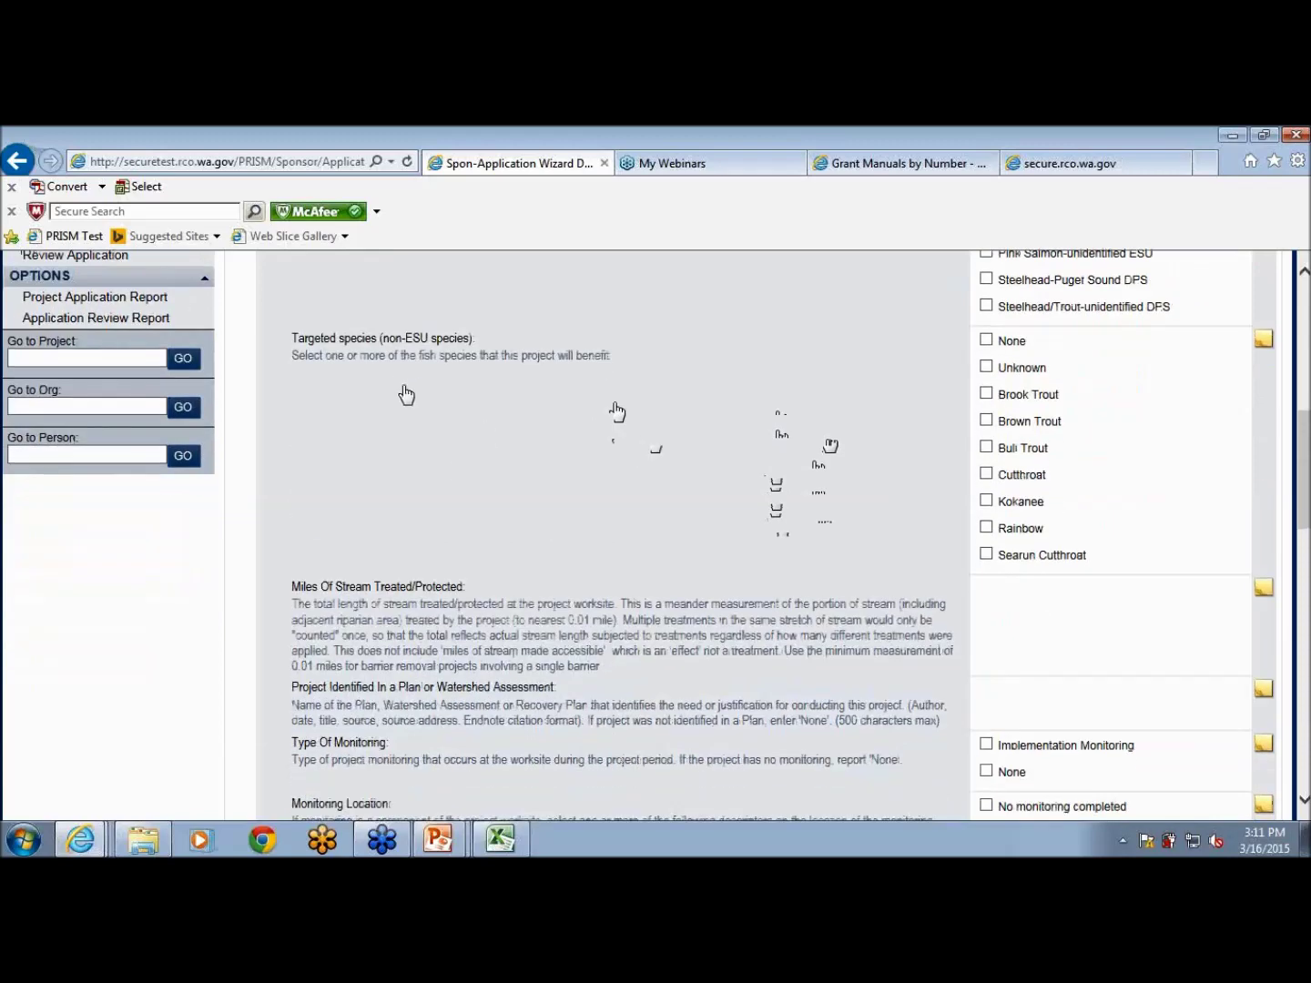
left_click(986, 341)
scroll(766, 483, "down", 3)
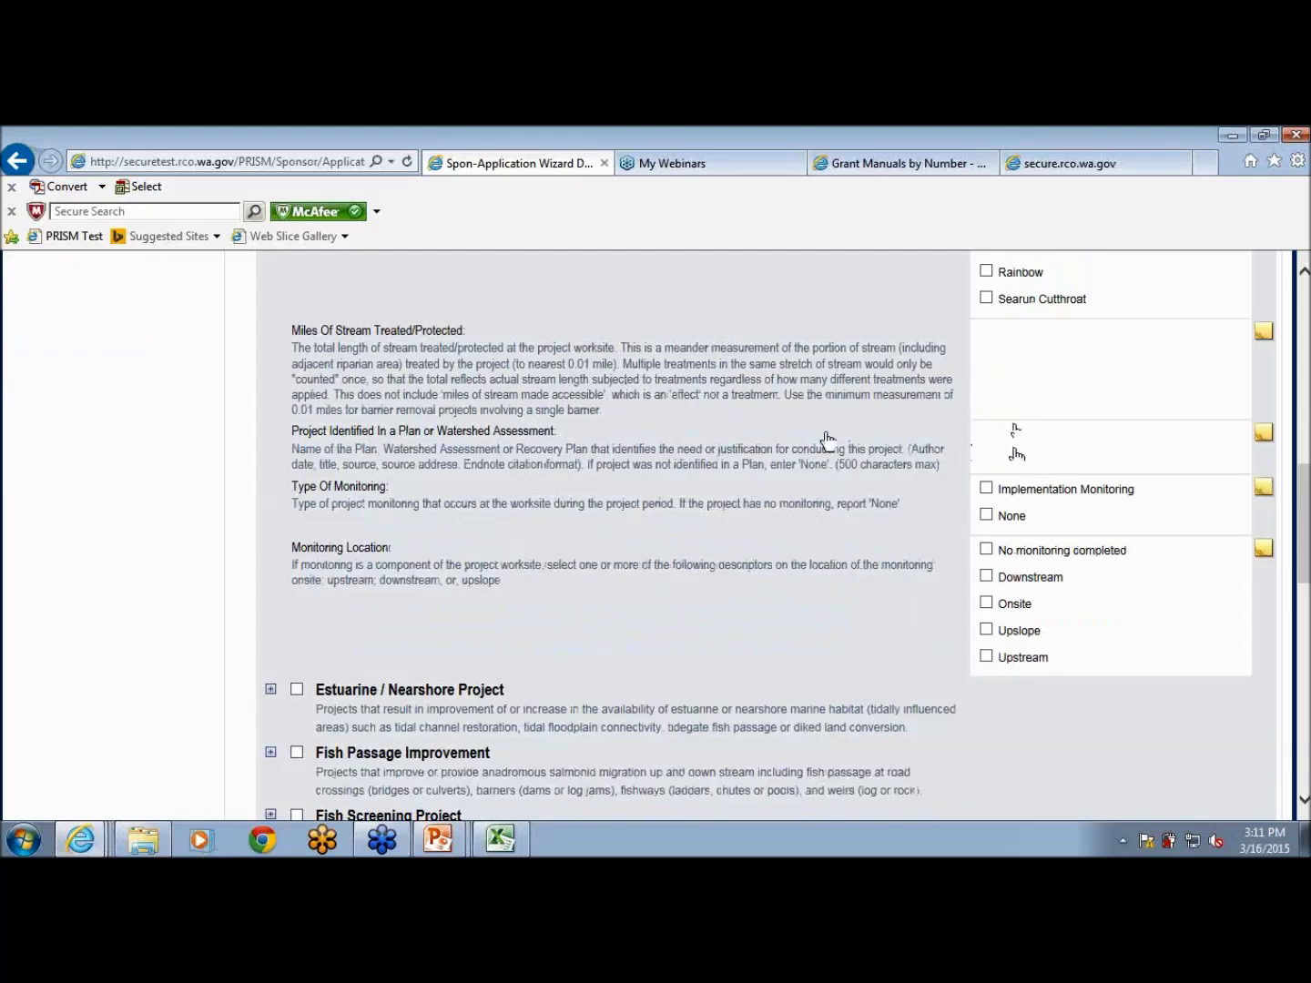
scroll(871, 448, "down", 1)
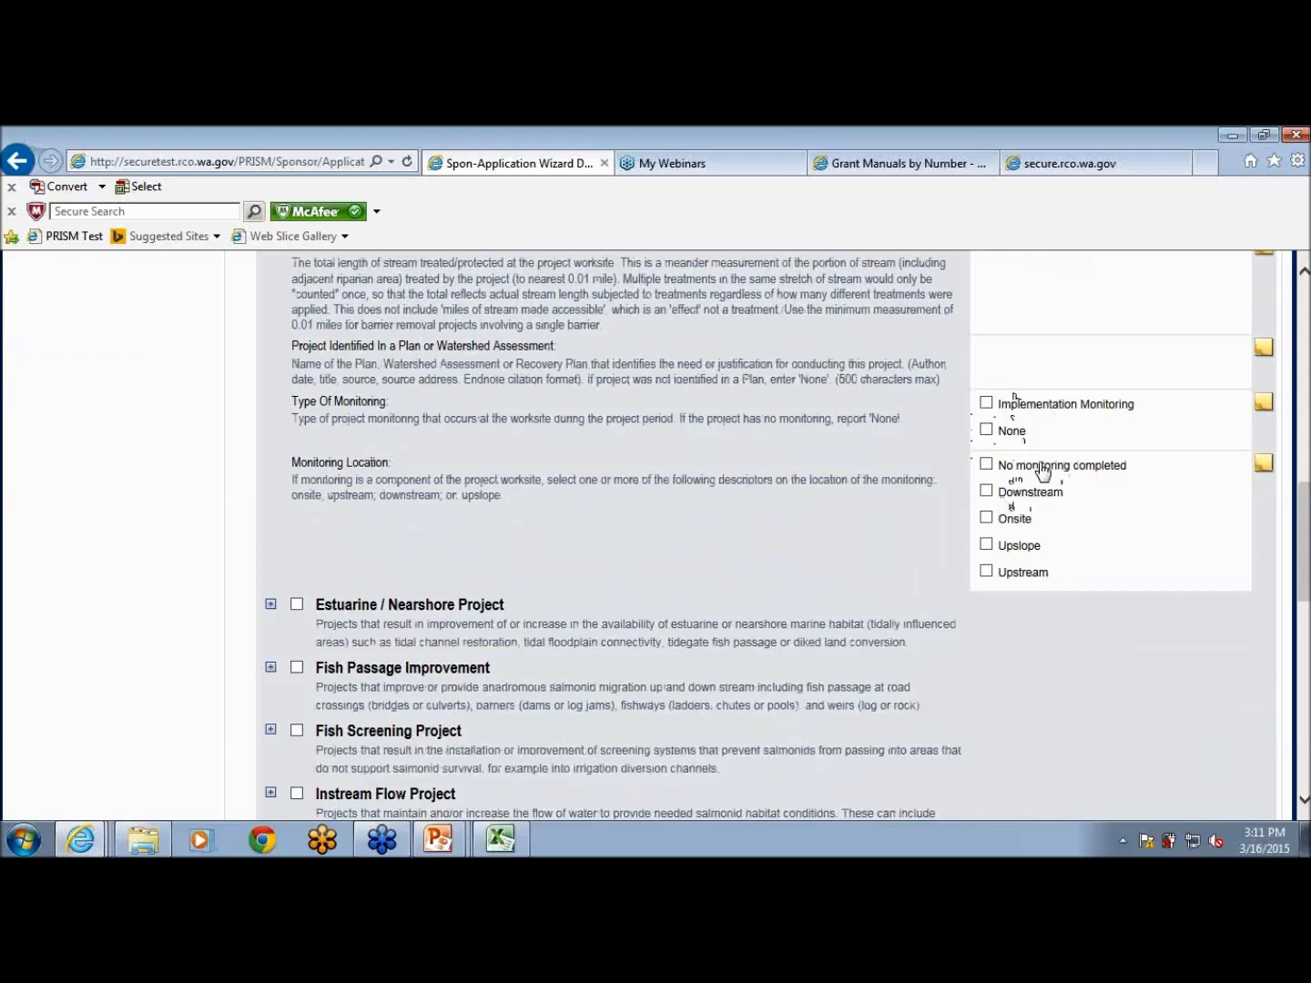
scroll(782, 529, "down", 2)
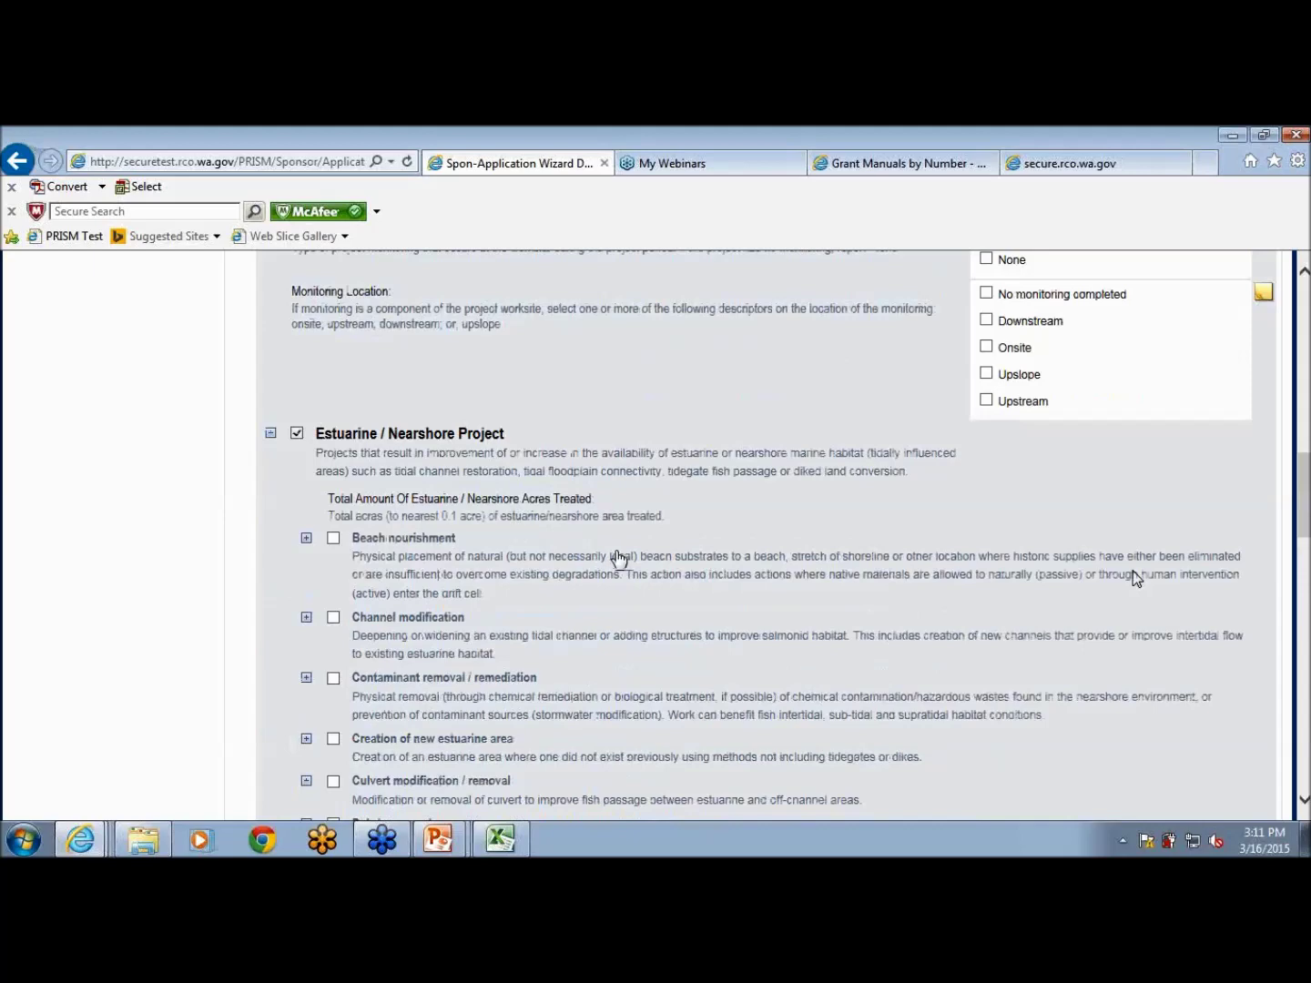
Add Beach nourishment: $45,000 cost, 80 cubic yards, 0.20 shoreline miles, 3 acres treated
scroll(619, 557, "down", 1)
left_click(333, 451)
scroll(775, 619, "down", 1)
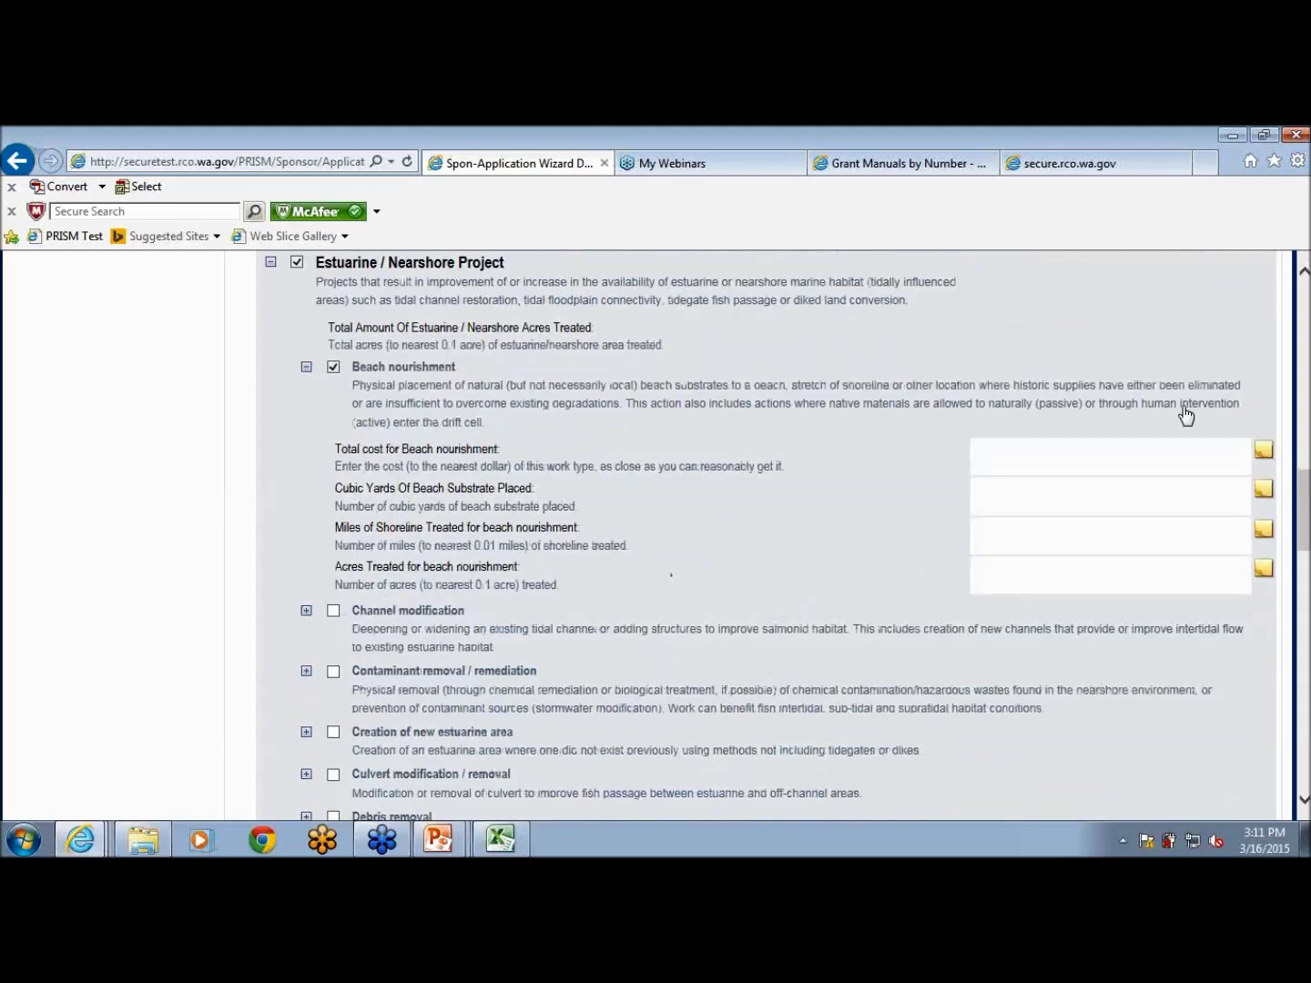
left_click(1196, 452)
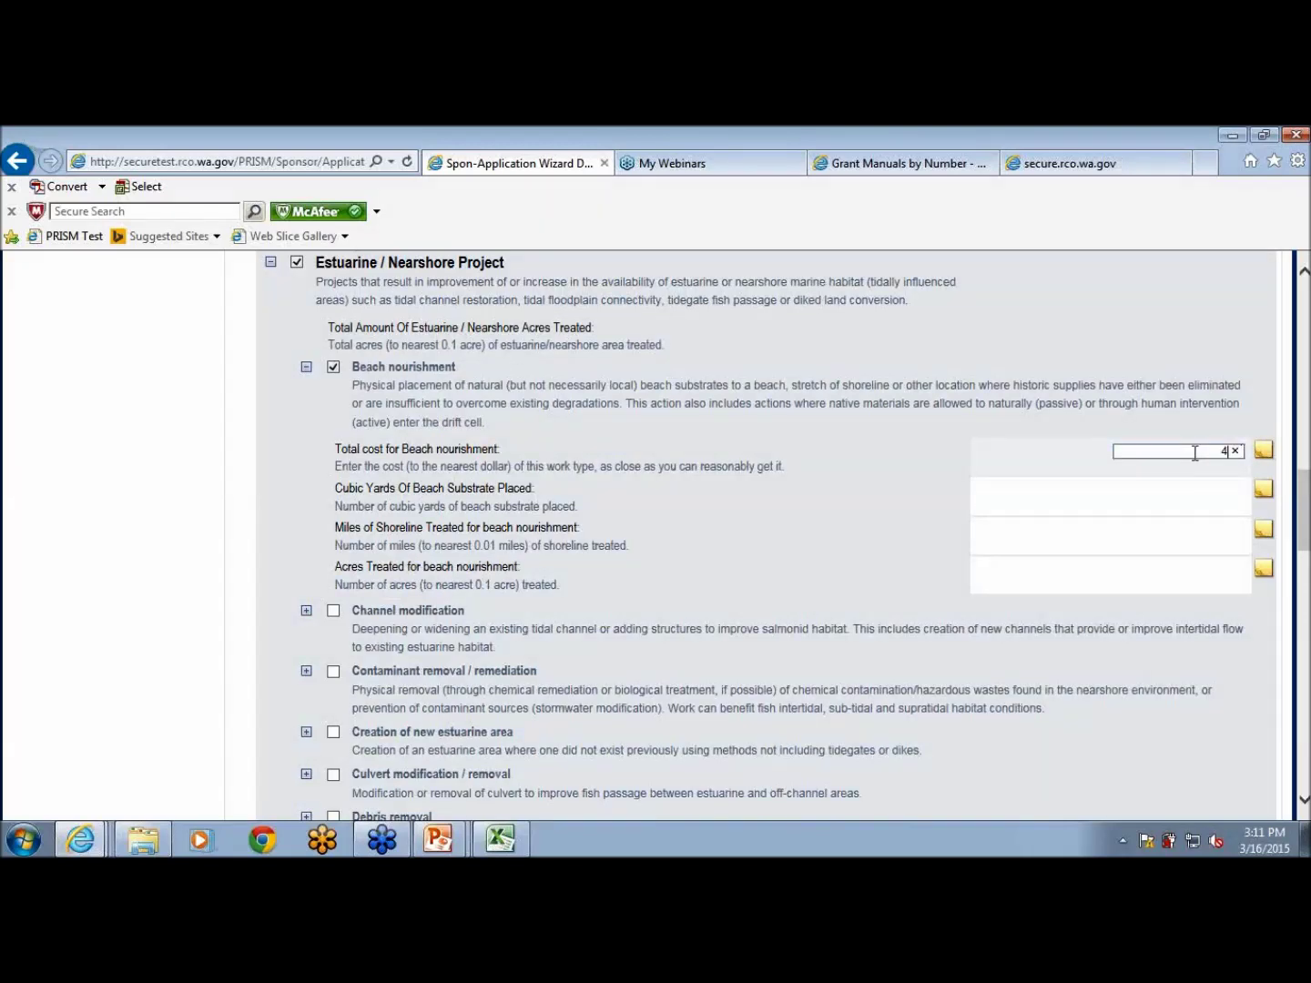
left_click(1217, 503)
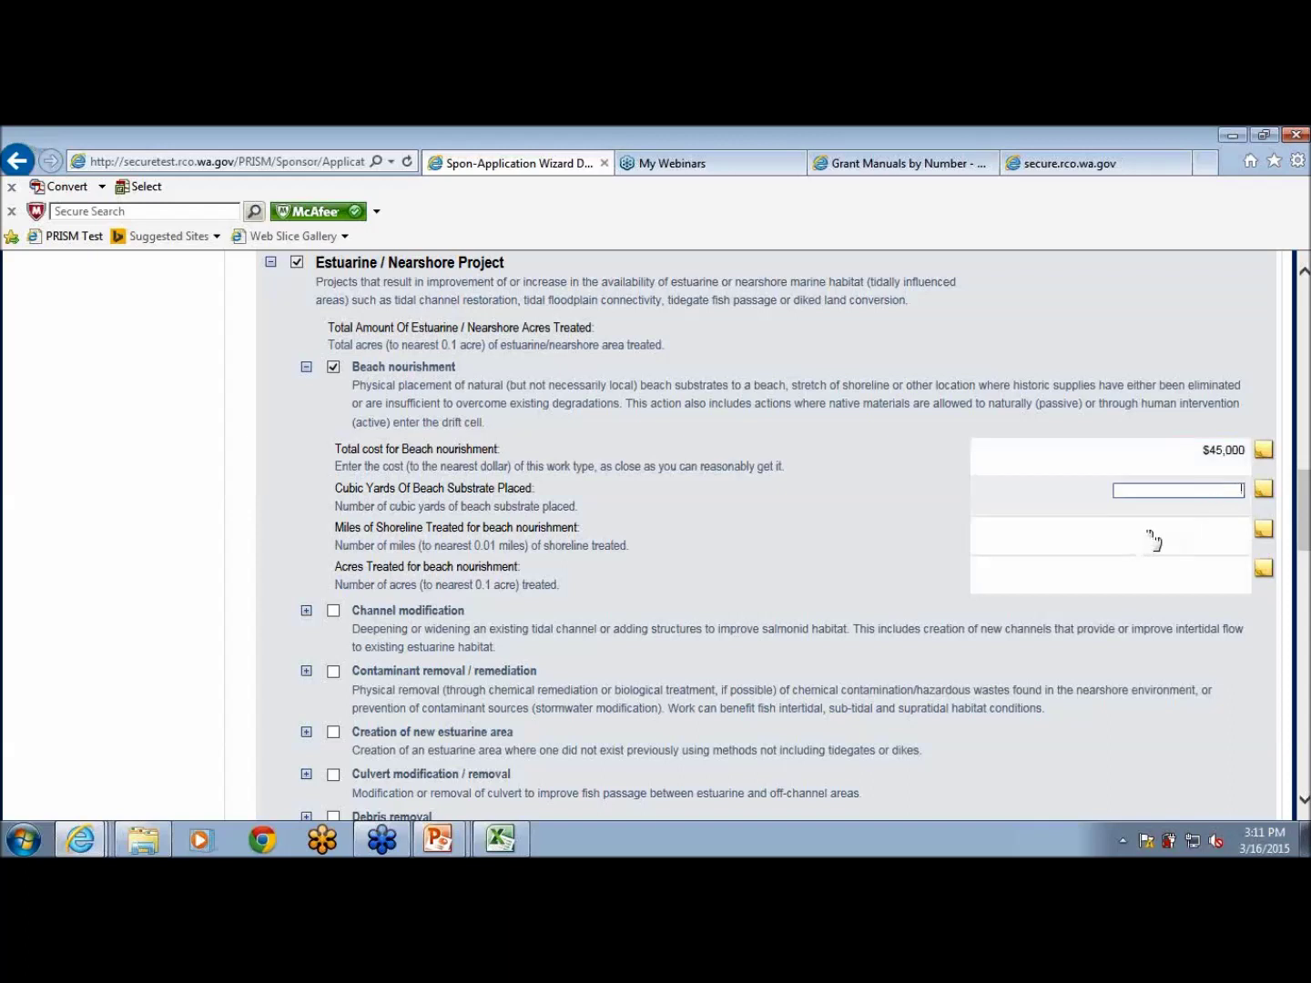
left_click(1197, 533)
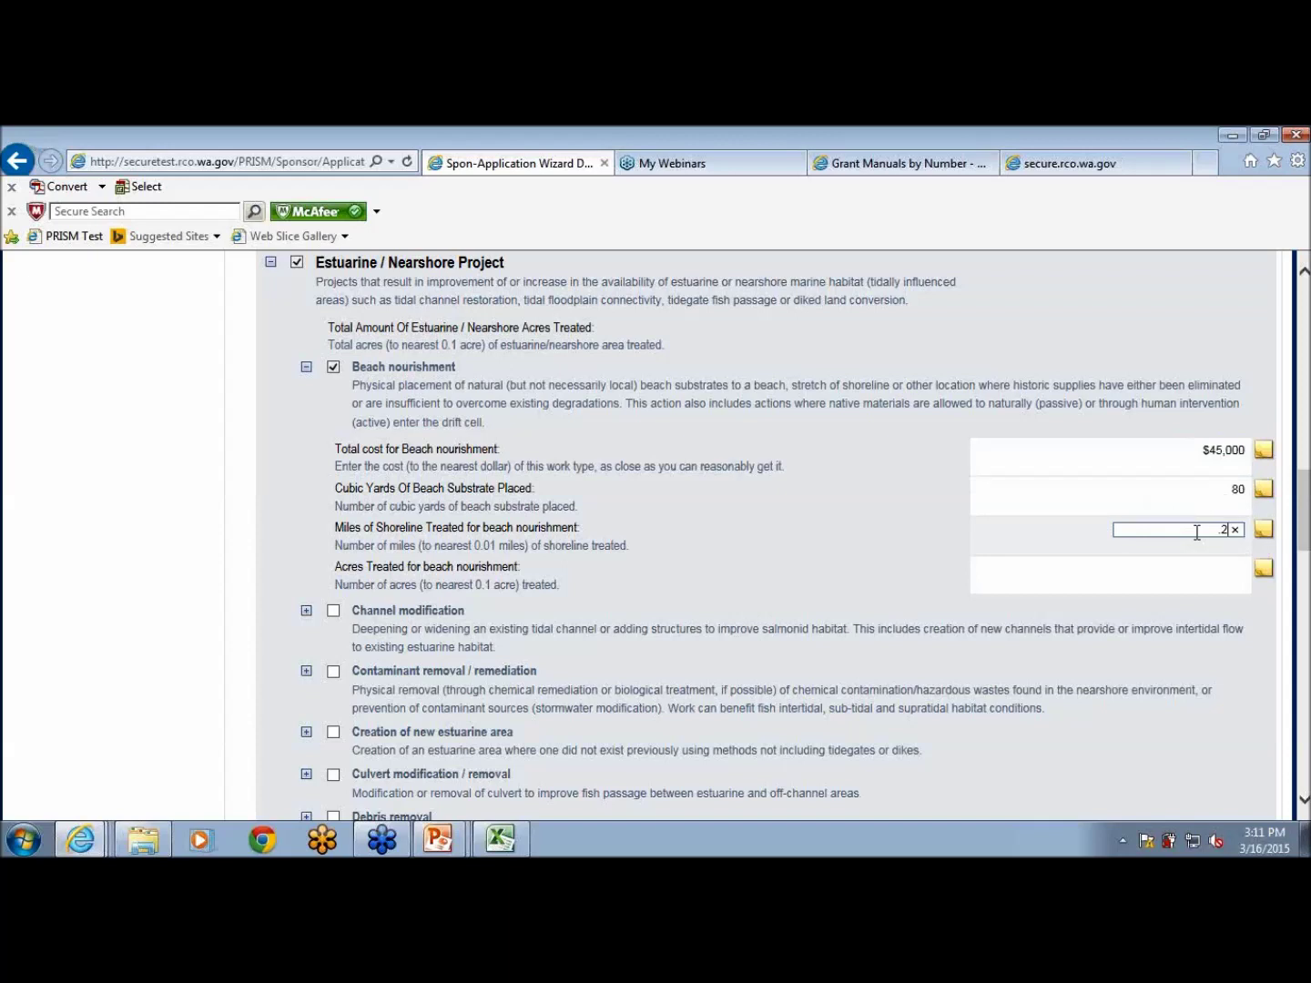
left_click(1226, 571)
left_click(1218, 573)
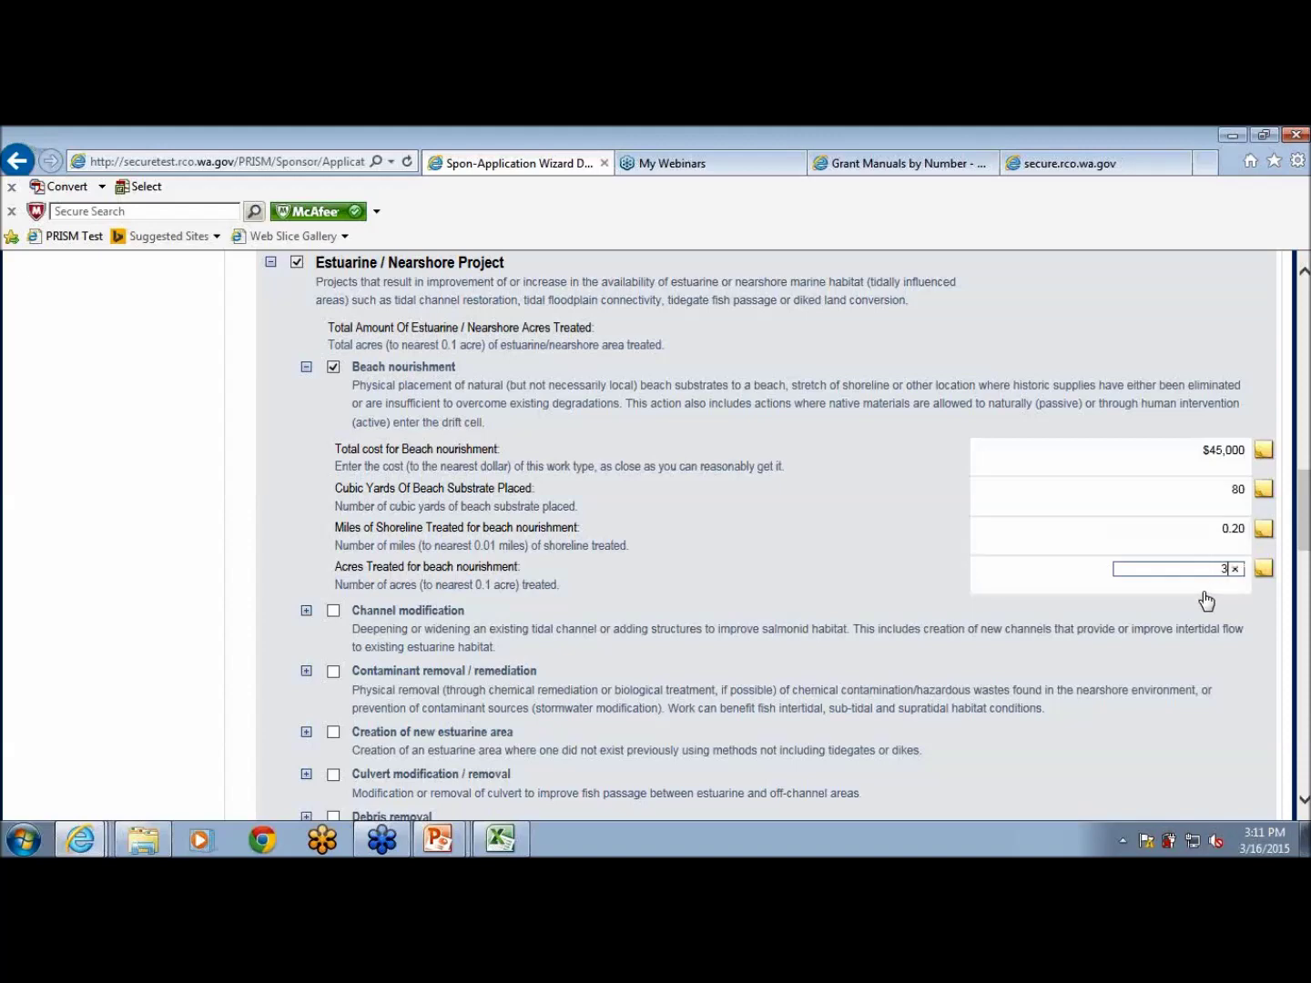
scroll(1266, 609, "down", 3)
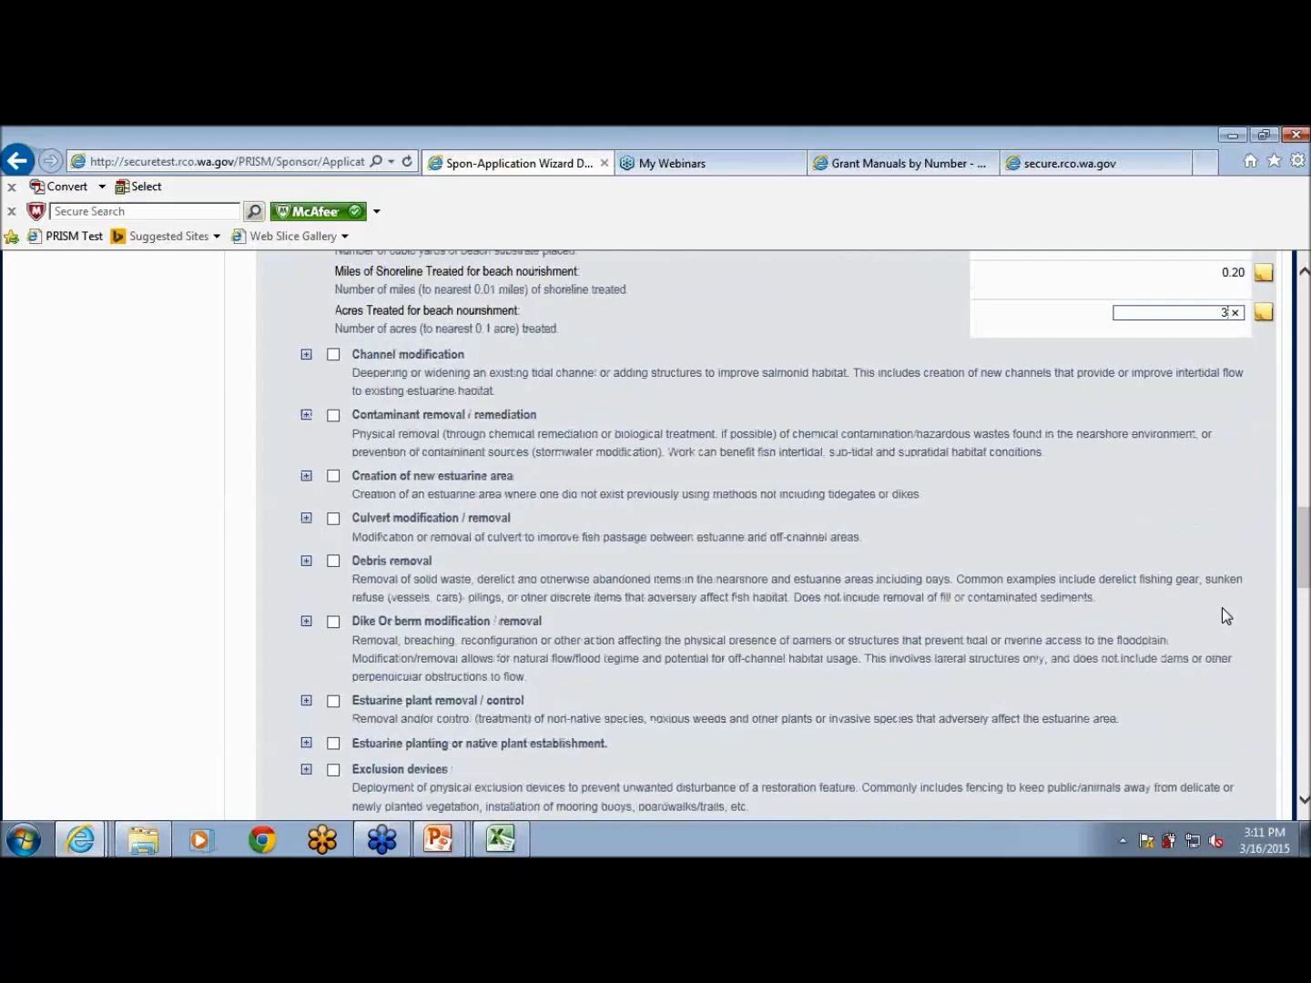
Check and then uncheck the Pre-Restoration Acquisitions And Nursery Operations Project, confirming the removal
scroll(1222, 607, "down", 4)
scroll(1225, 618, "down", 3)
scroll(1225, 618, "up", 2)
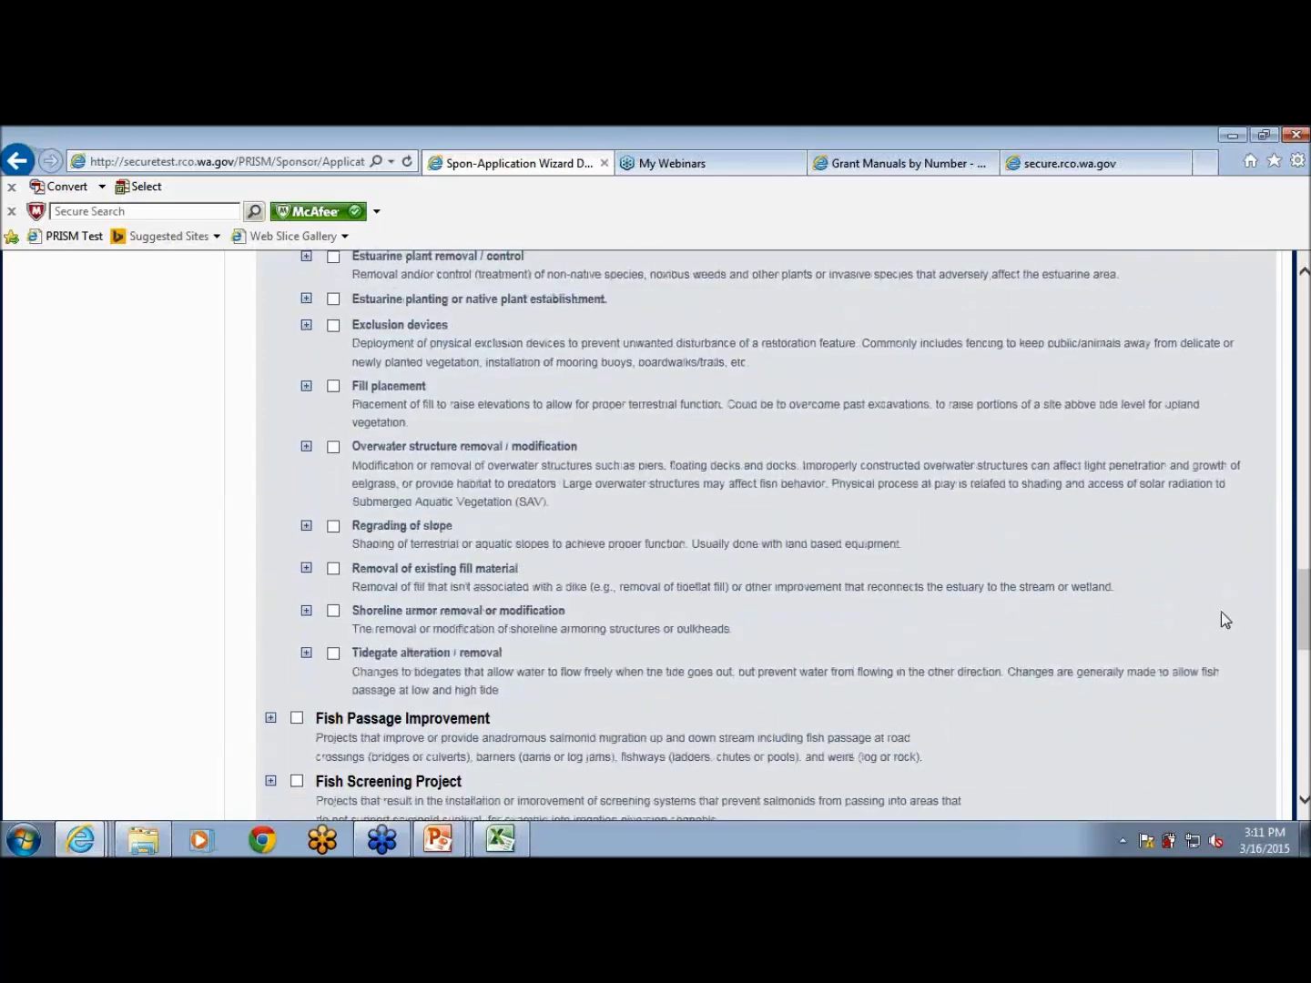
scroll(1225, 619, "down", 2)
scroll(1221, 611, "down", 1)
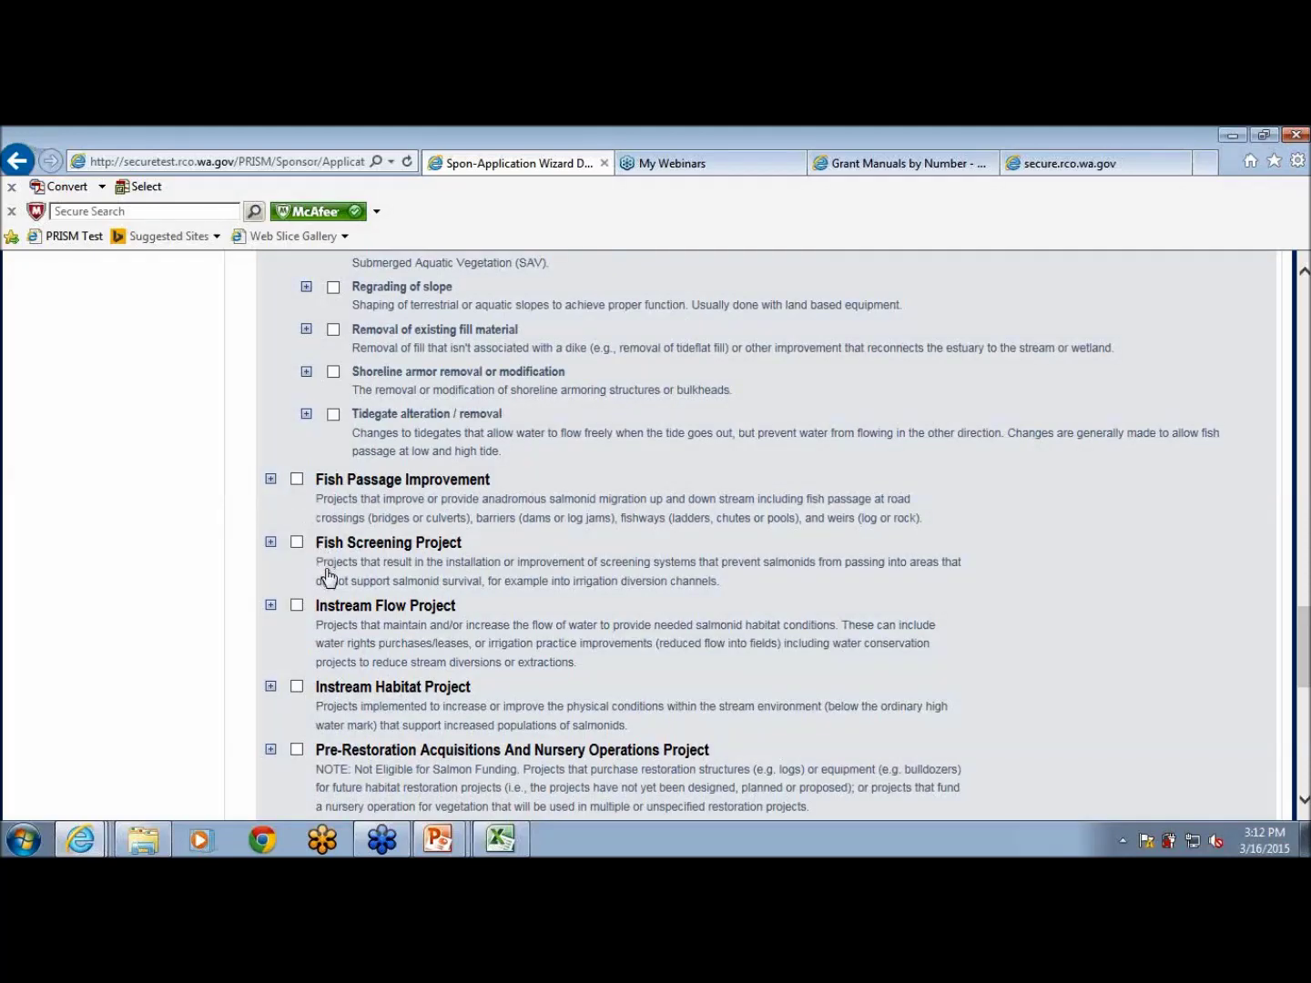
scroll(330, 599, "down", 2)
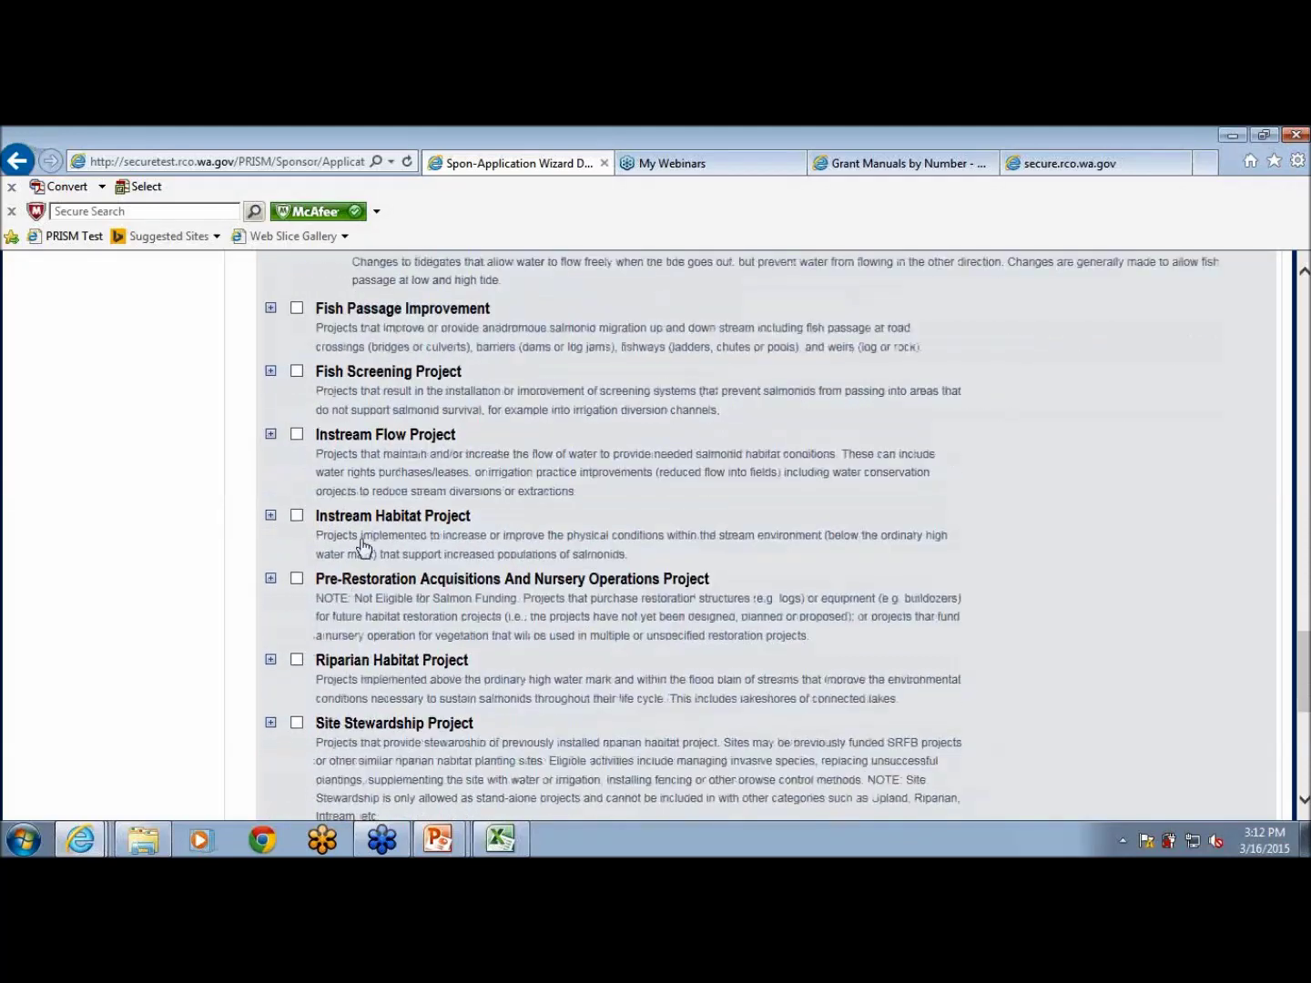
left_click(297, 579)
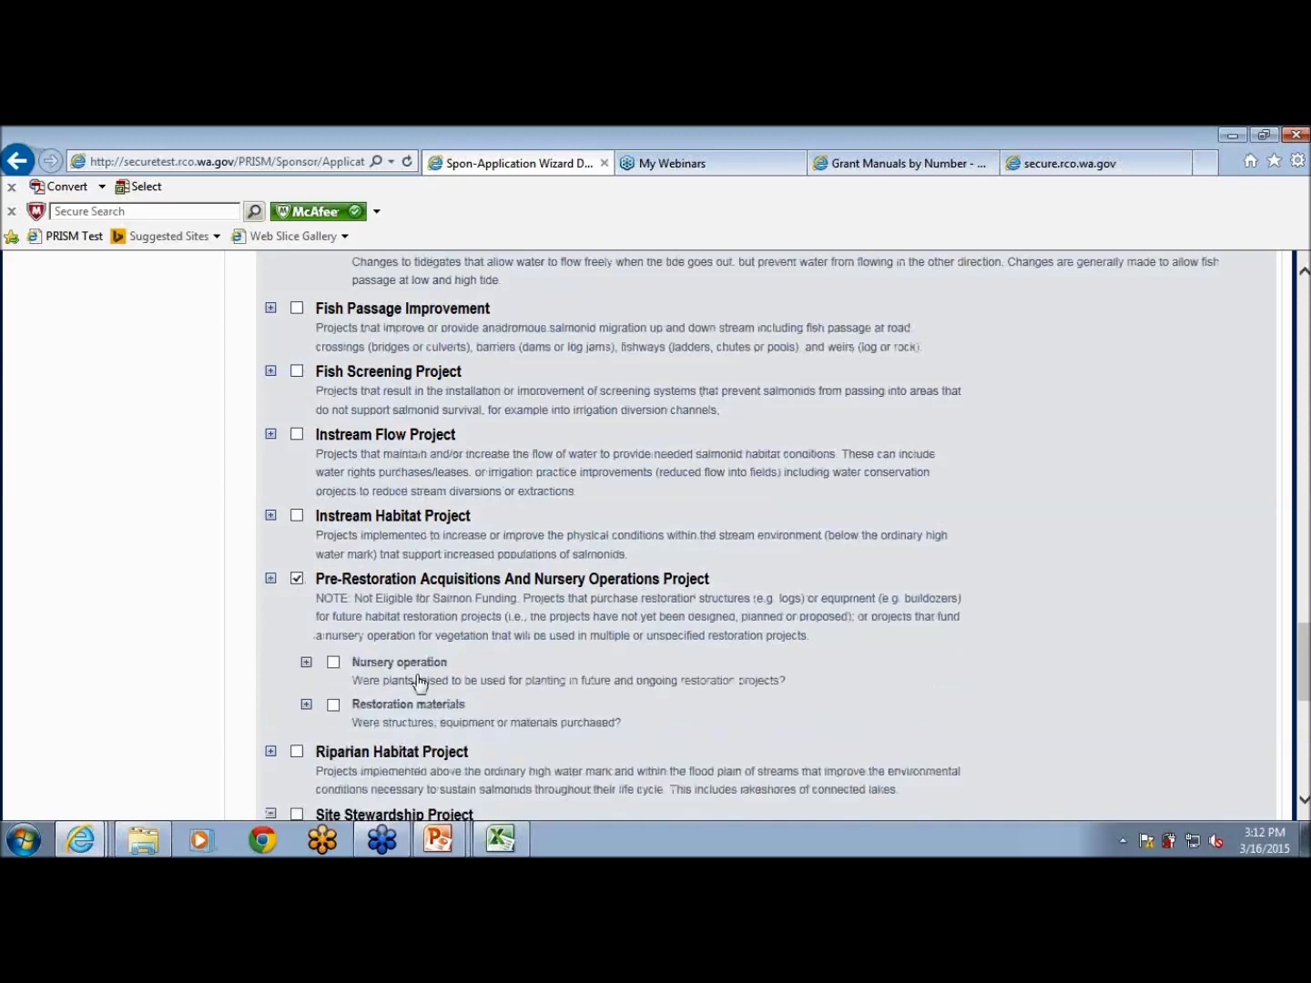
left_click(296, 579)
left_click(648, 554)
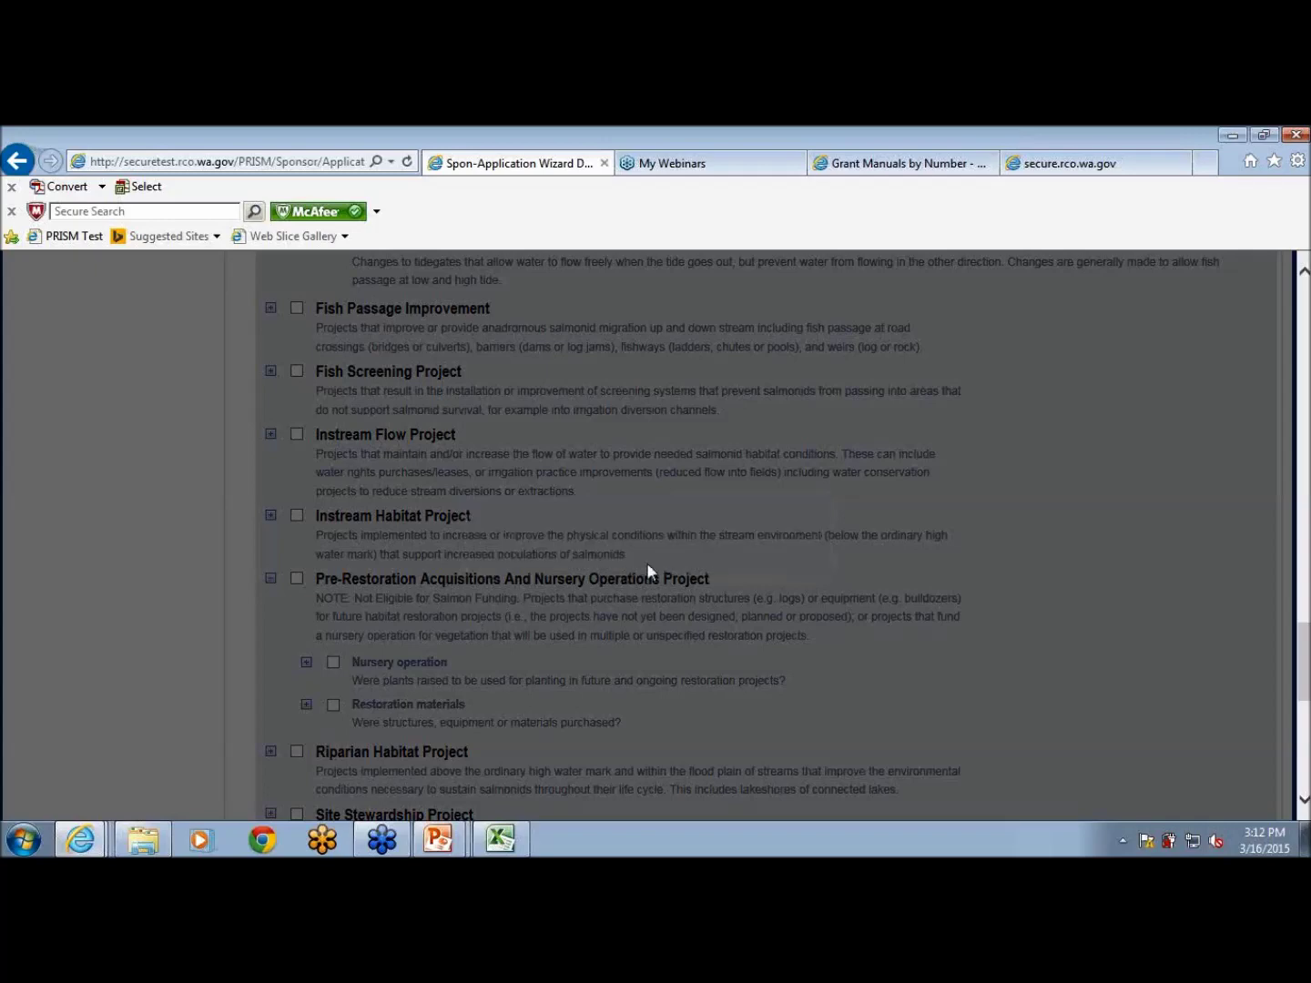
Add and then remove the Water Quality Project type, acknowledging the metrics-removal warning
scroll(627, 590, "down", 5)
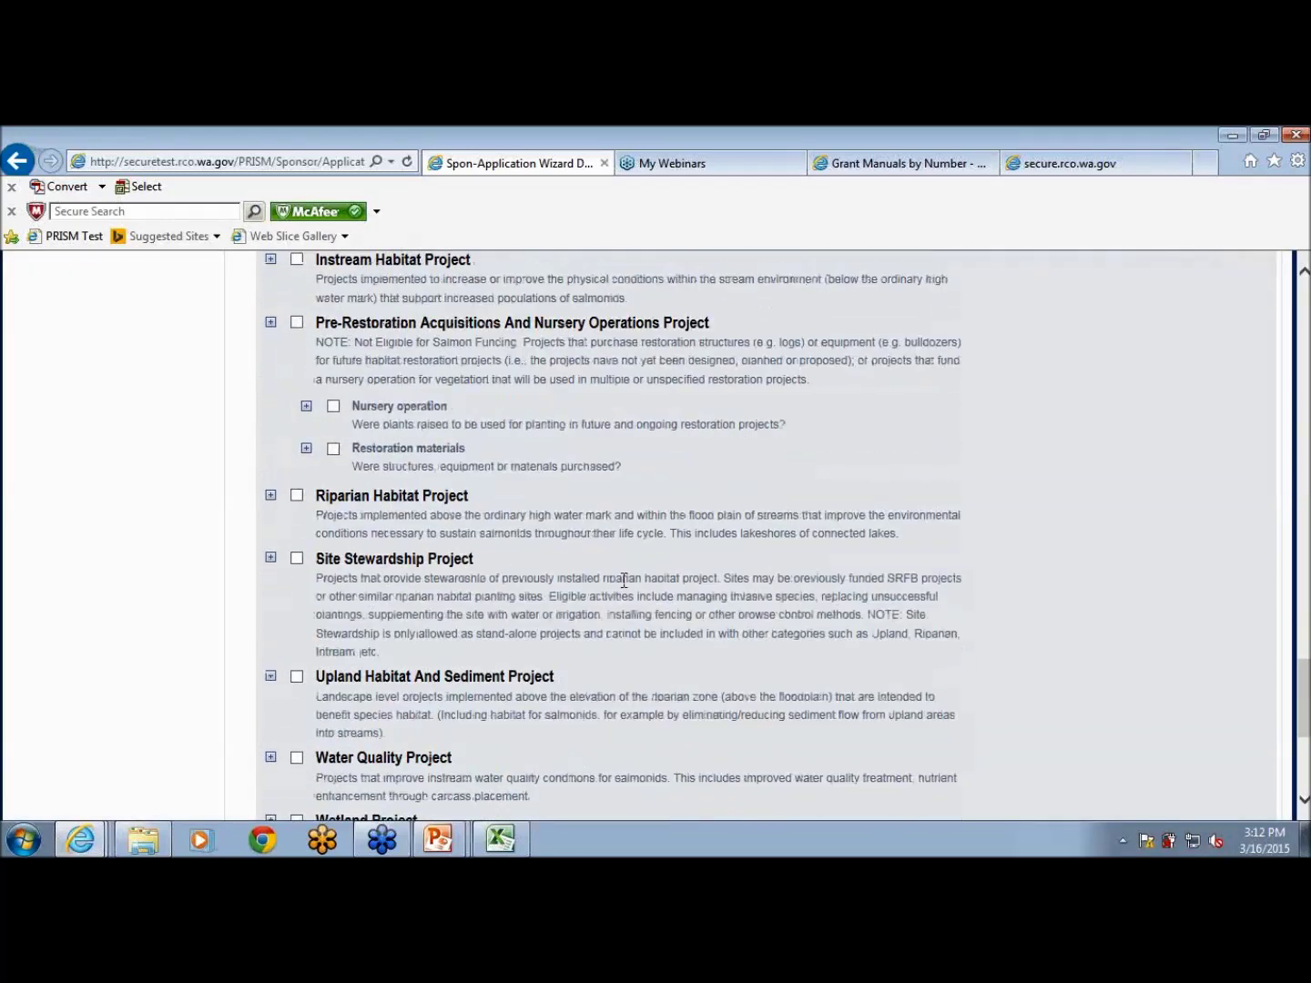
scroll(622, 580, "down", 4)
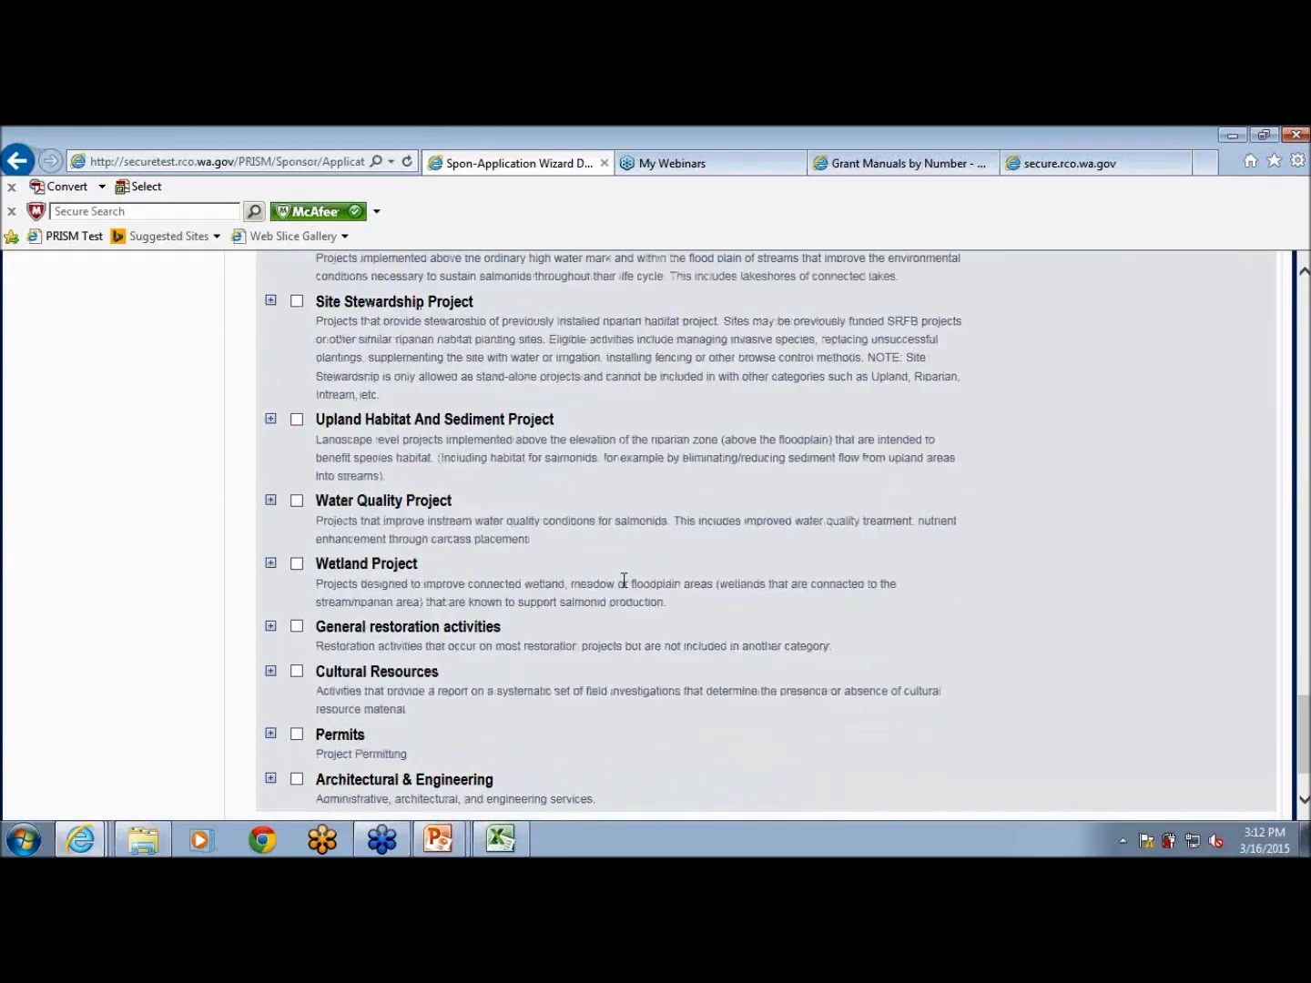
left_click(297, 416)
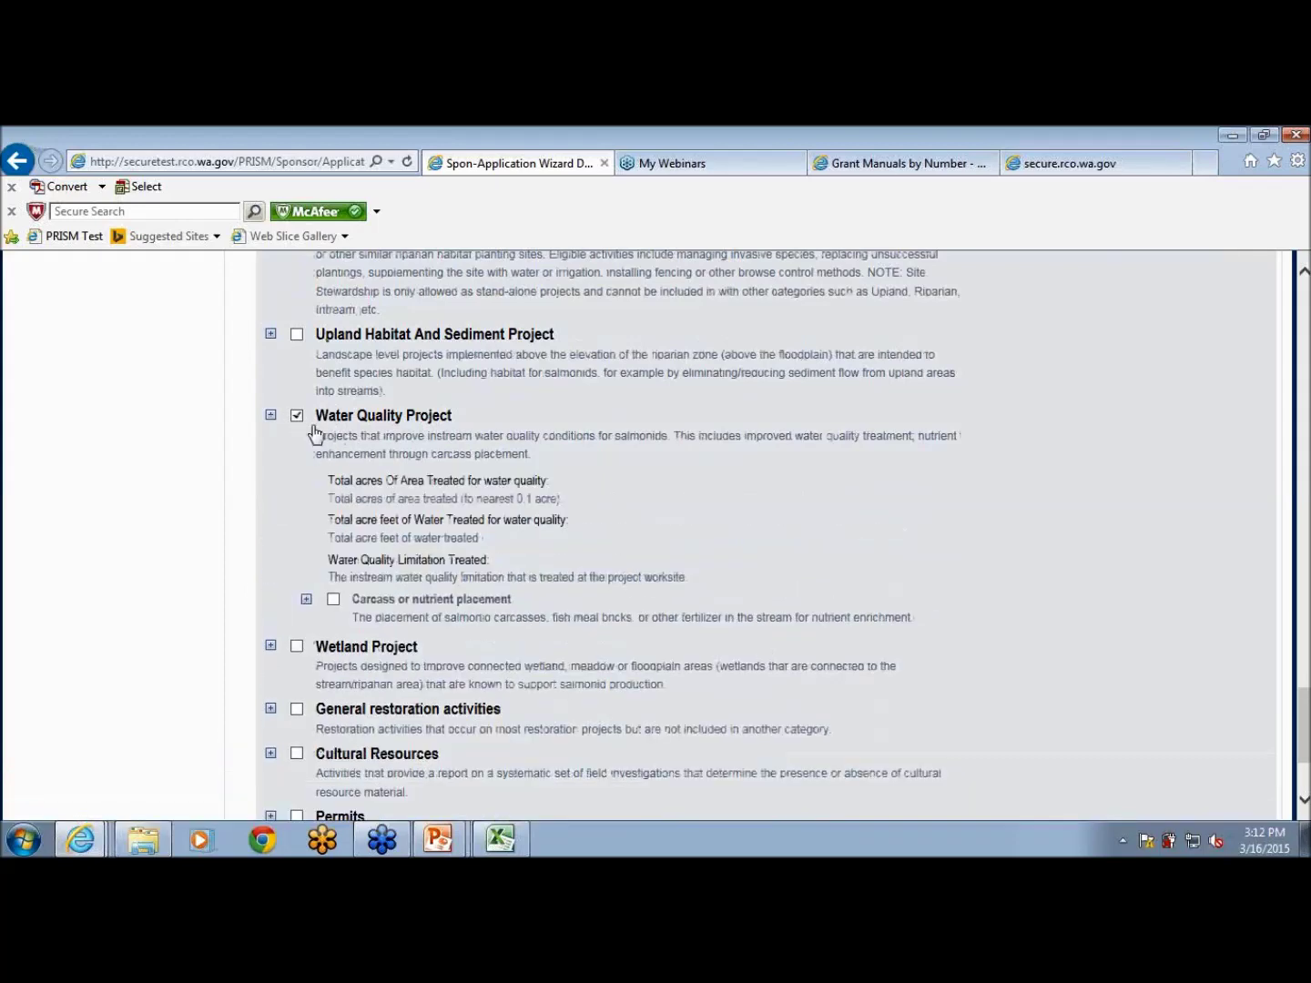
left_click(271, 415)
left_click(297, 414)
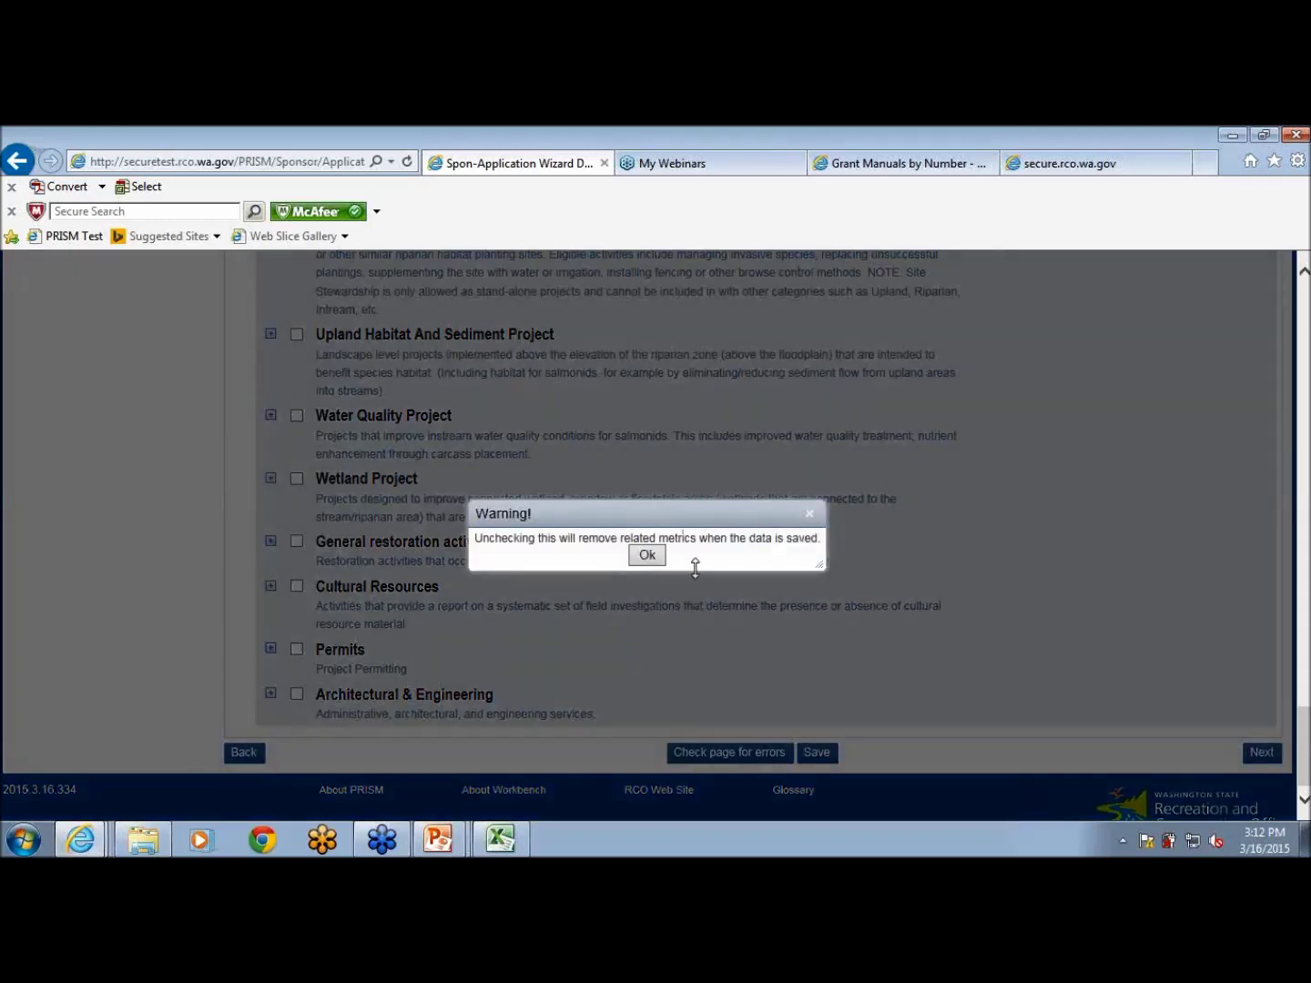
left_click(648, 554)
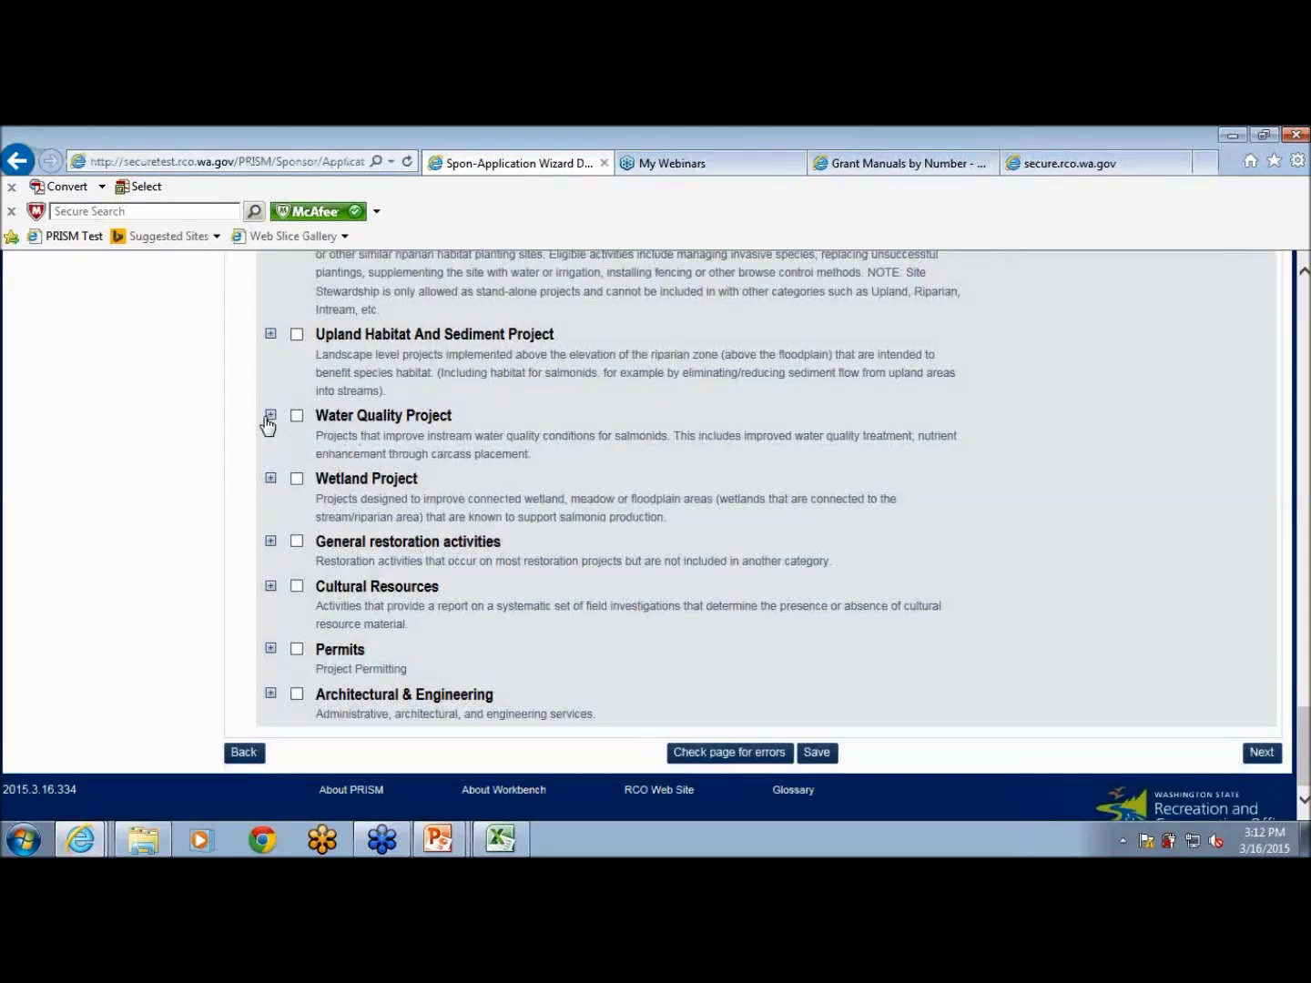
Expand and collapse the Water Quality, Upland Habitat and Erosion control structures metrics
left_click(270, 417)
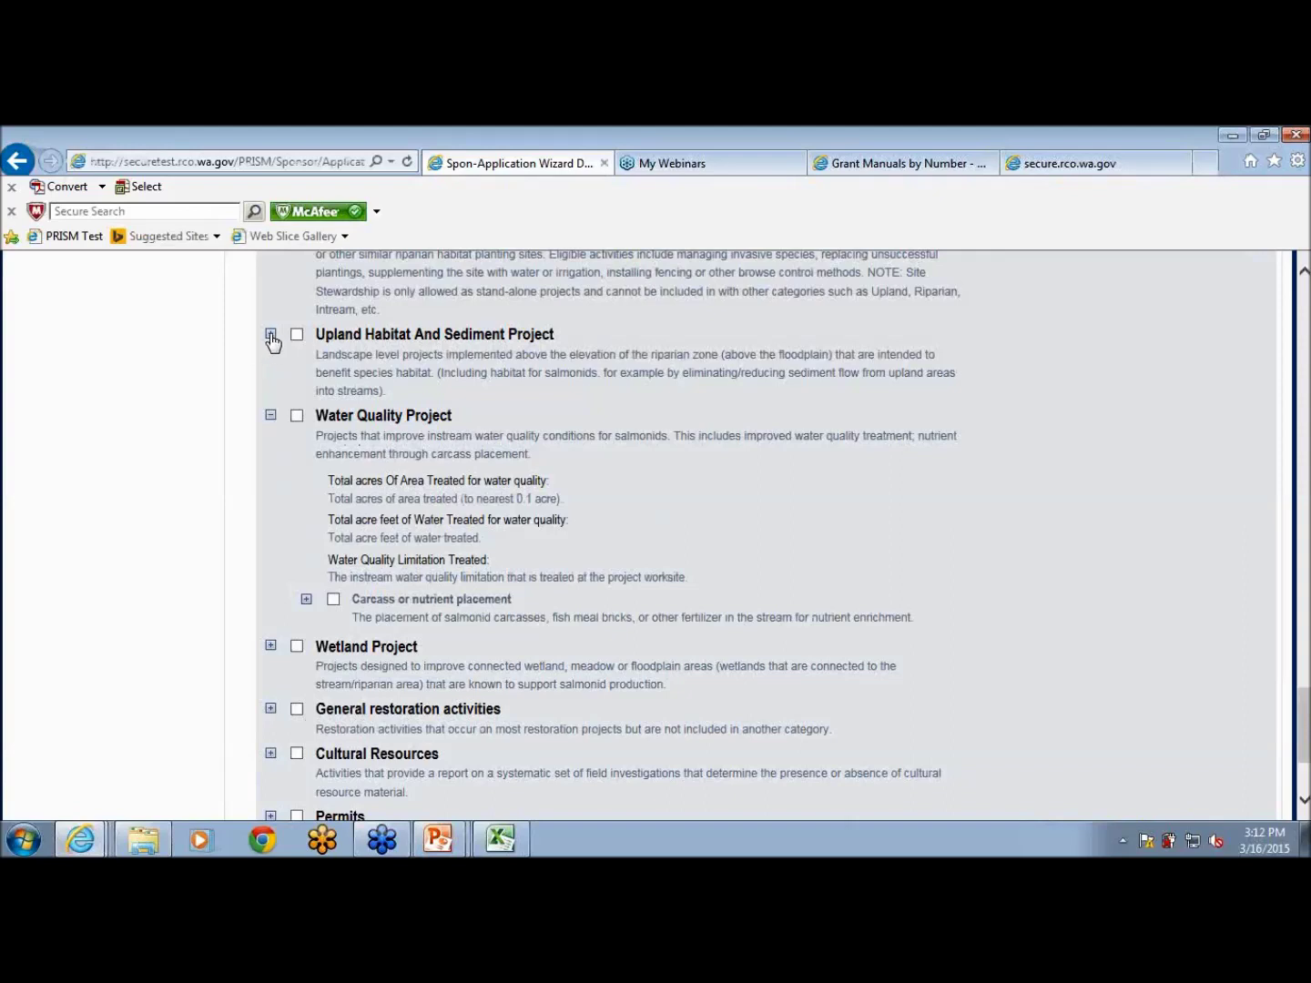
left_click(270, 338)
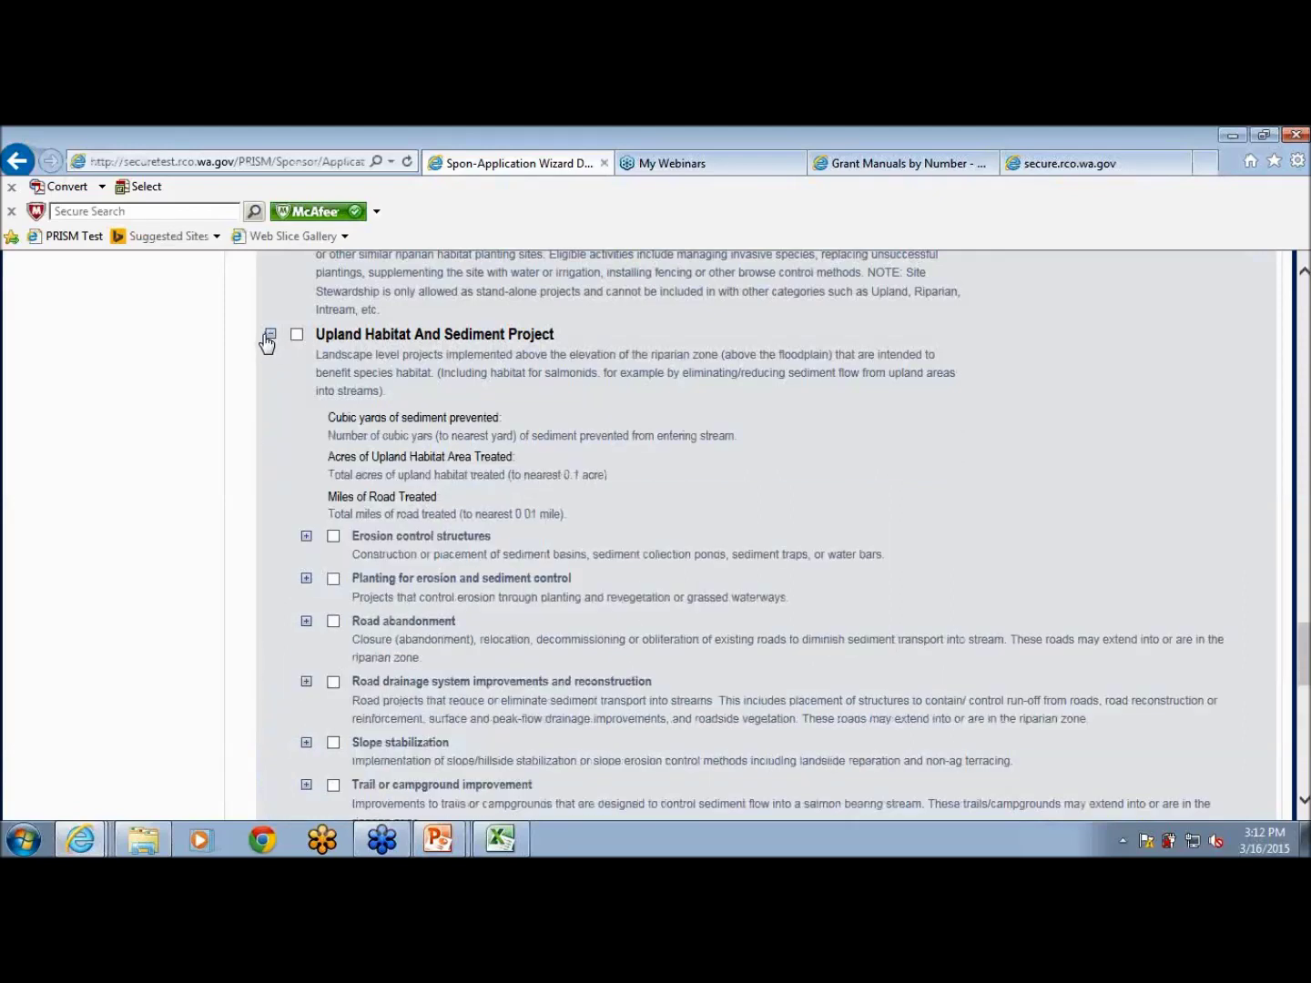
left_click(307, 538)
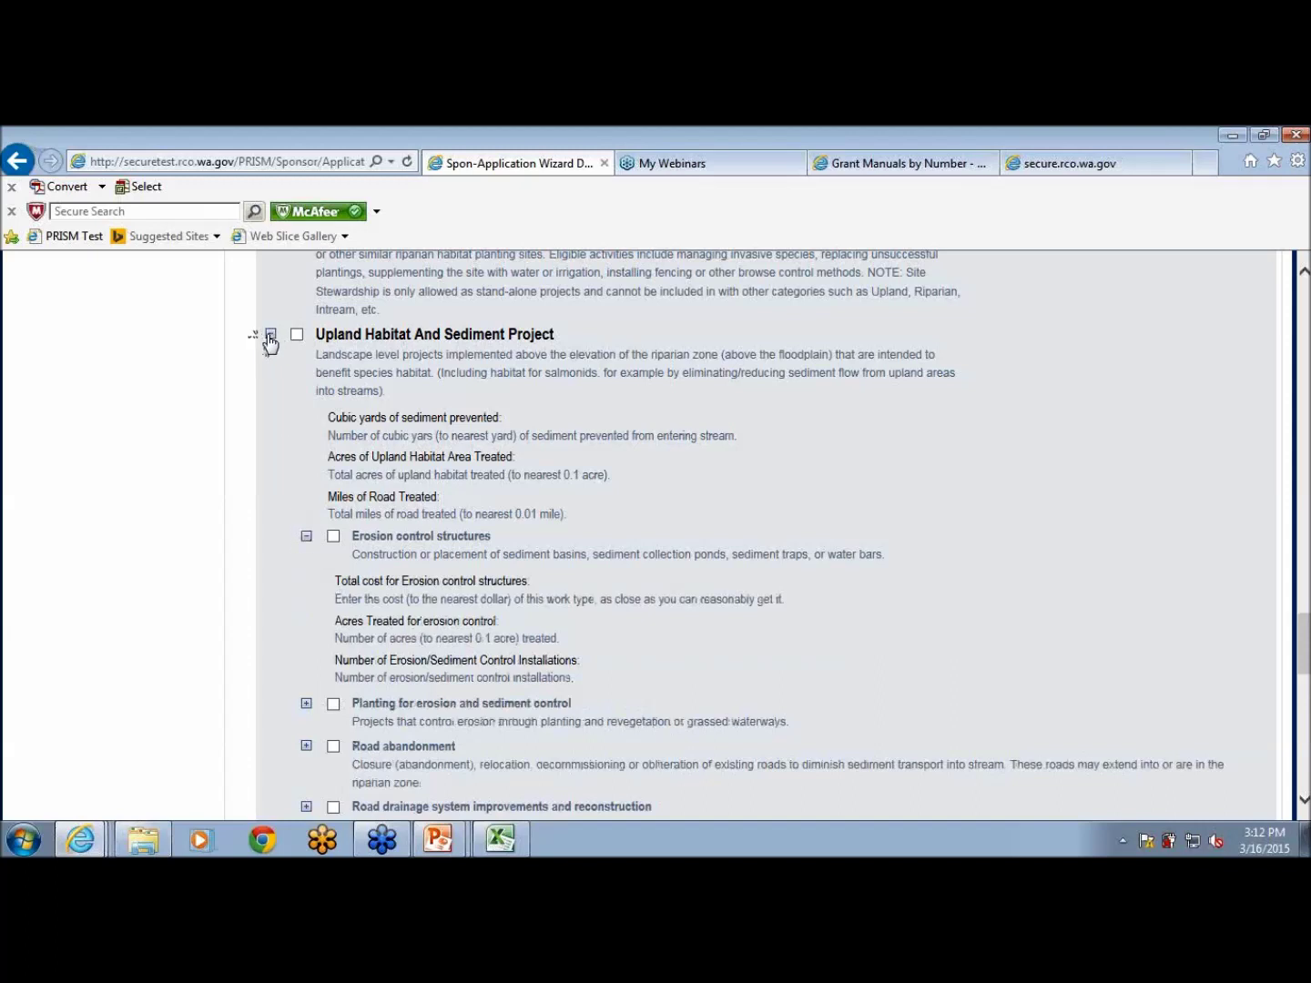
left_click(270, 334)
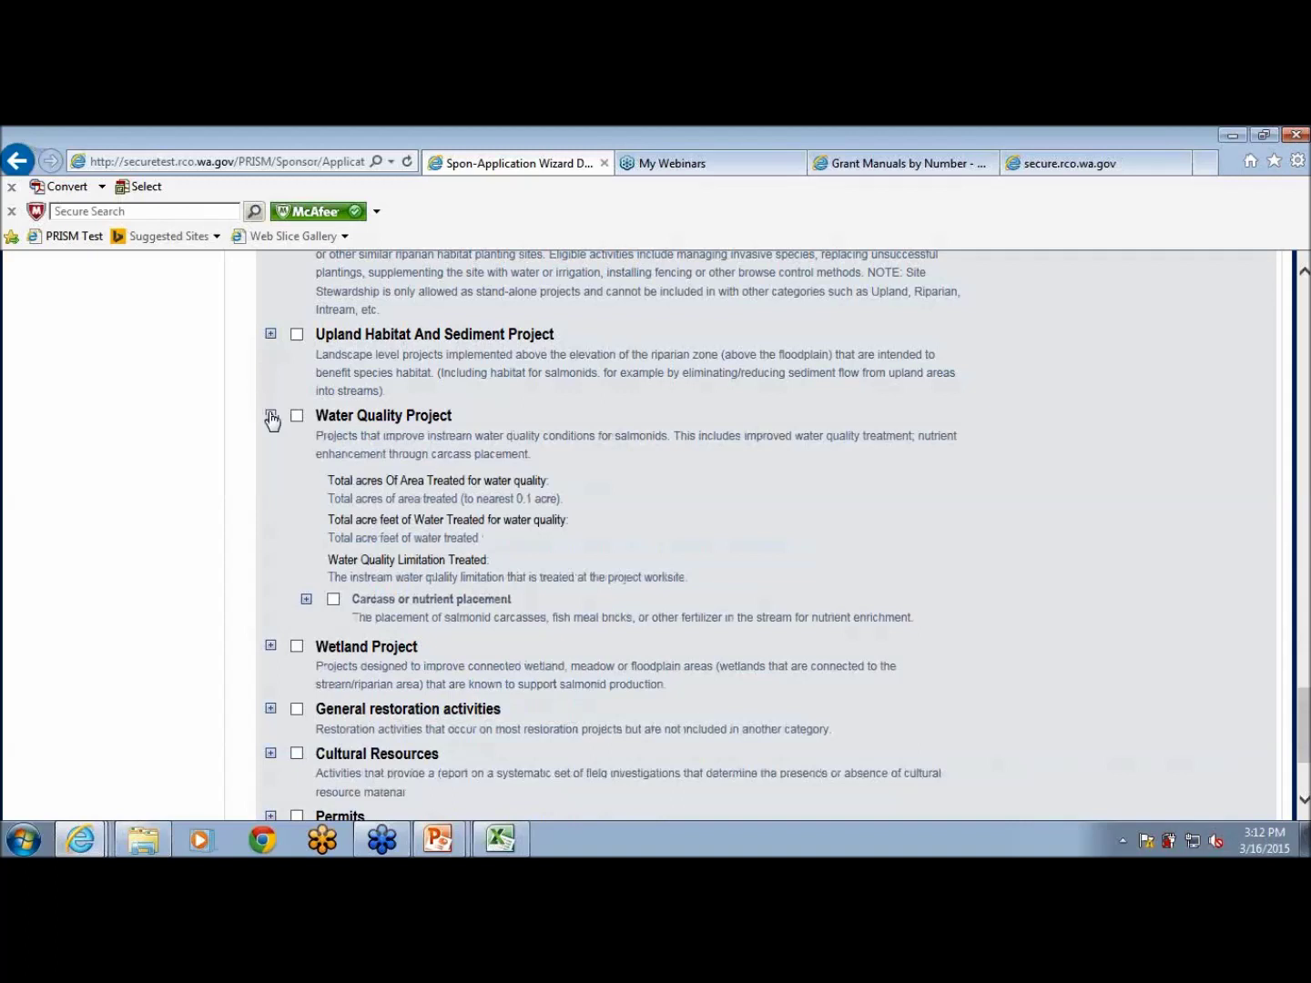
left_click(270, 415)
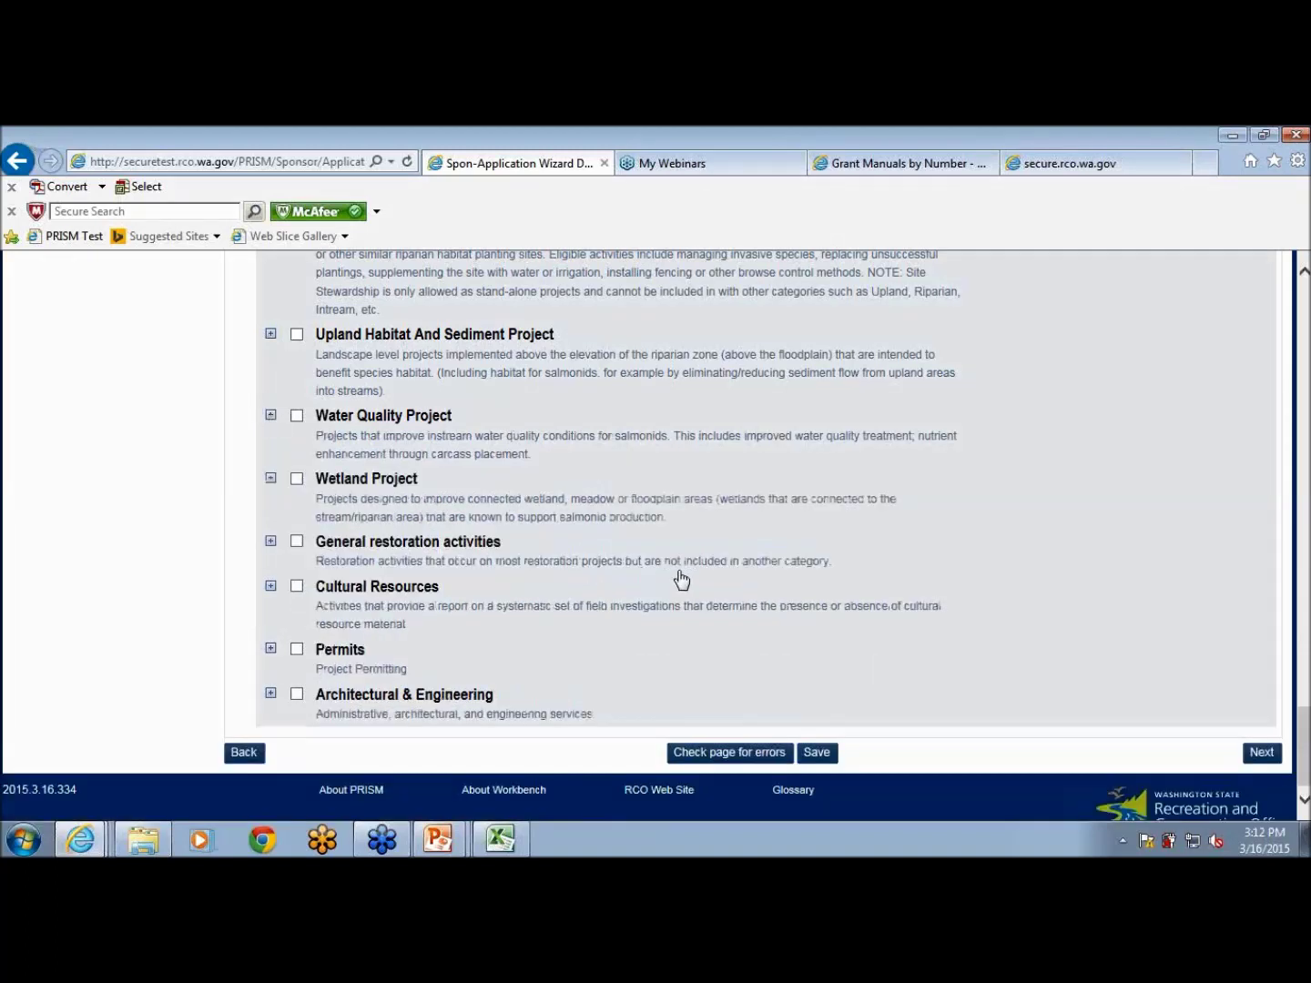
scroll(678, 579, "down", 1)
Add Obtain permits under Permits at $5,000 for 4 permits
left_click(314, 645)
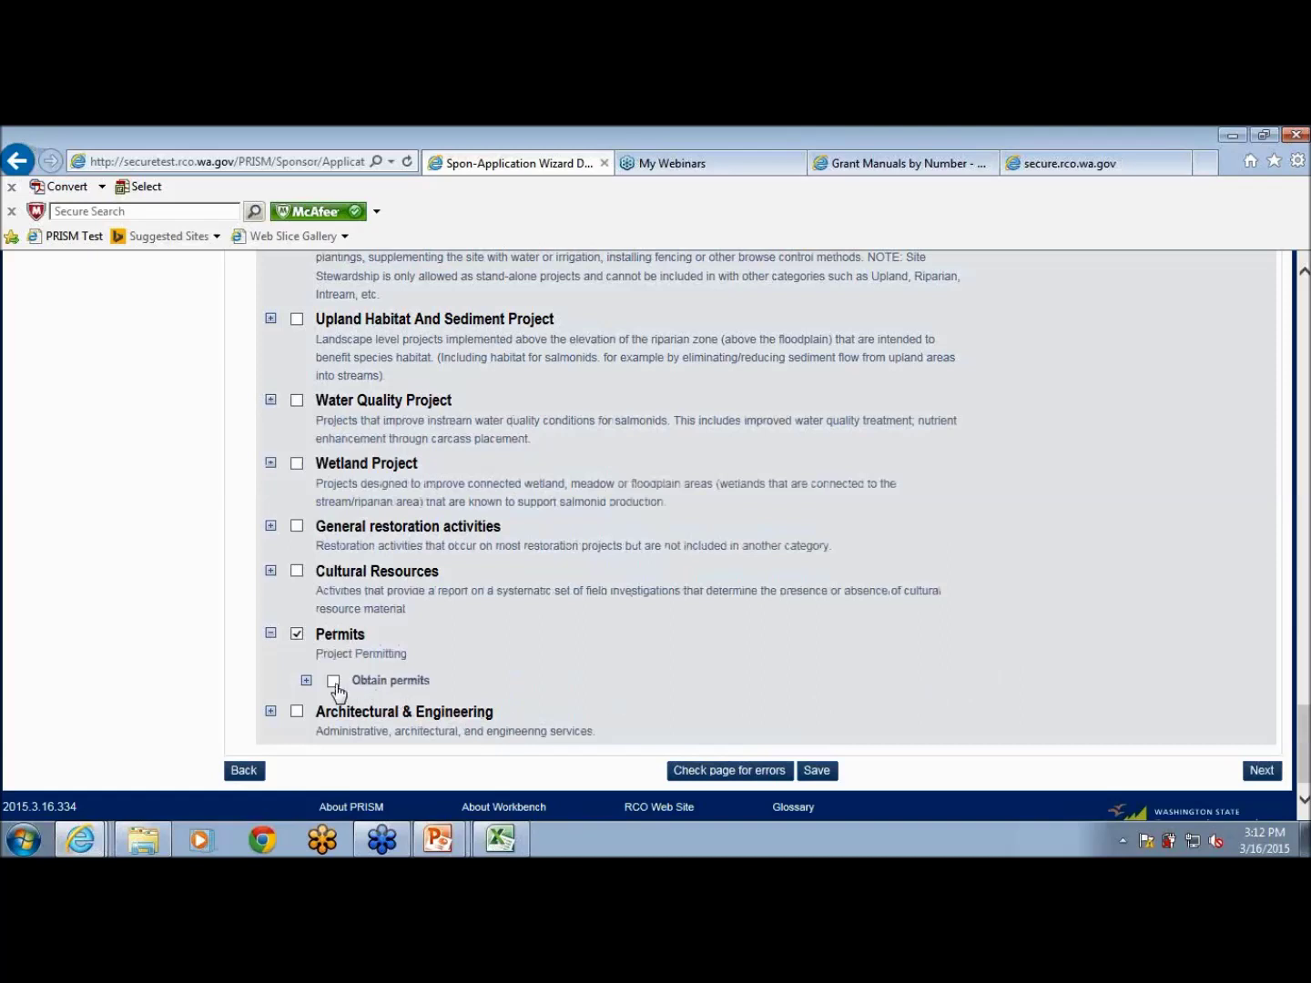
left_click(333, 681)
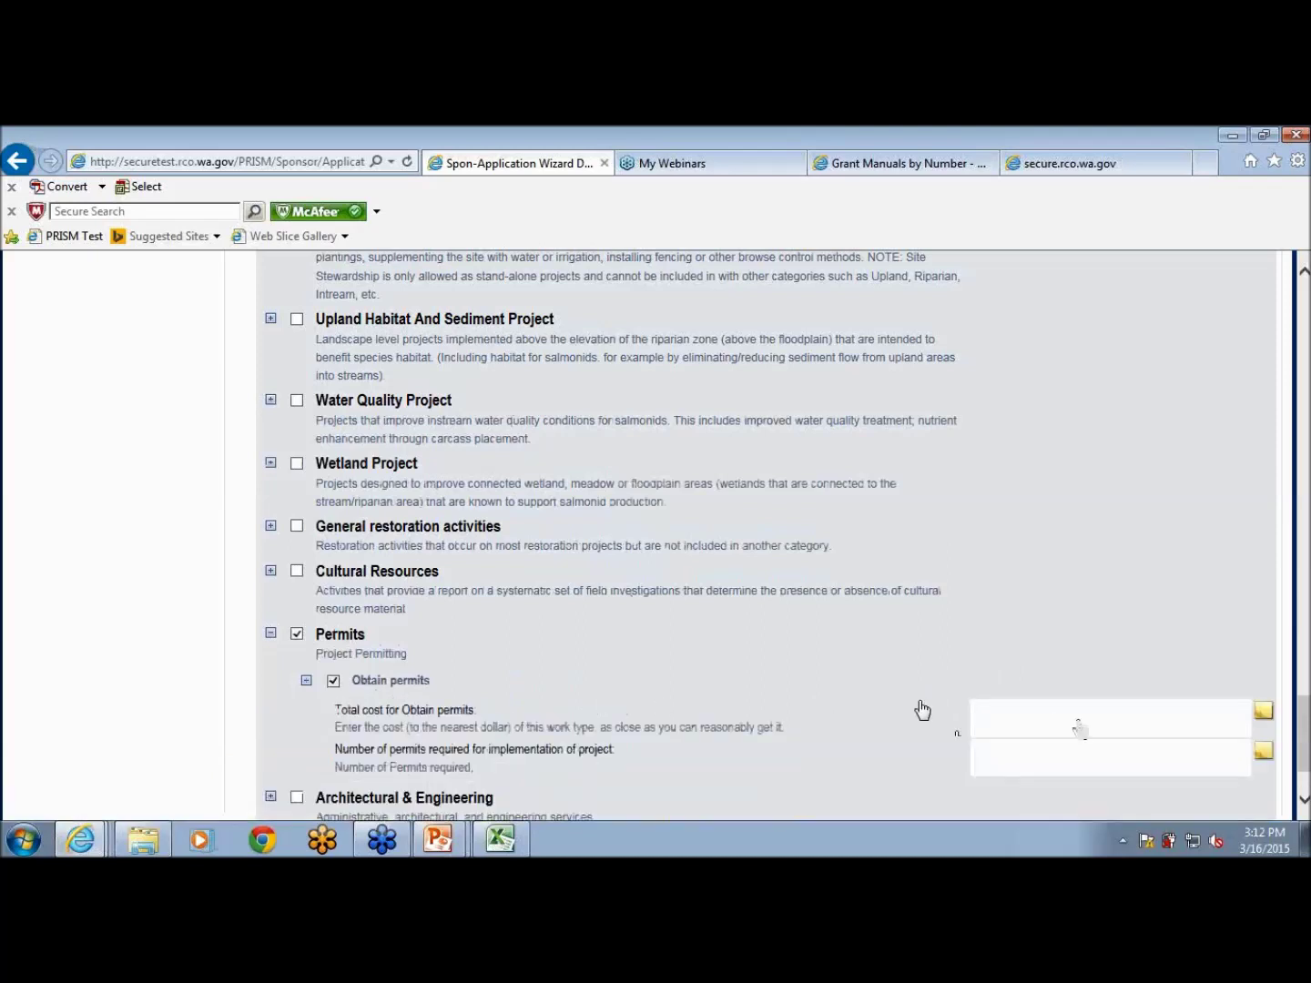
left_click(1093, 719)
type("5,000")
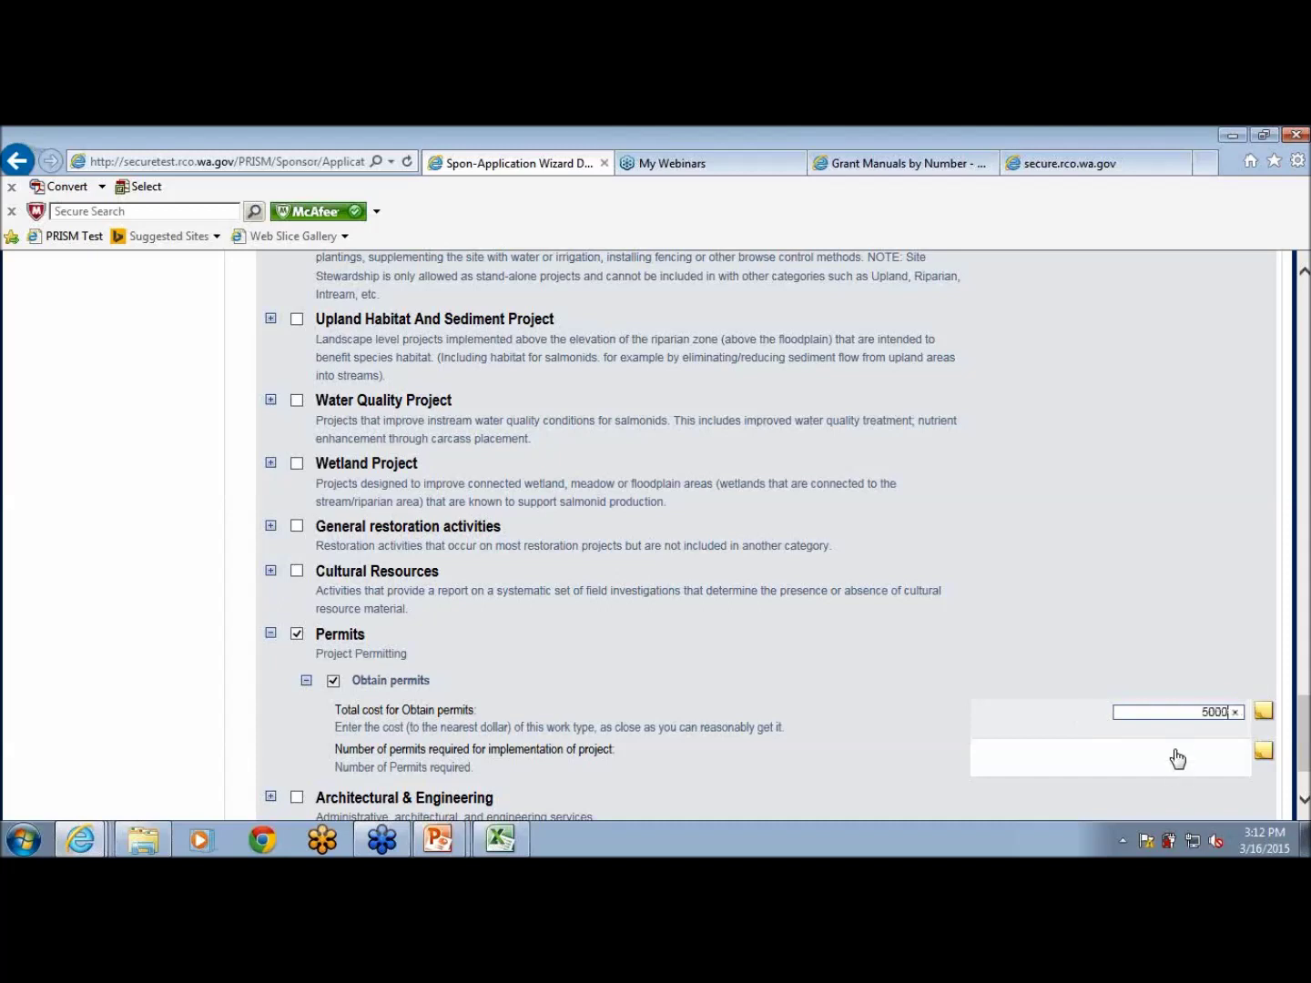
left_click(1174, 751)
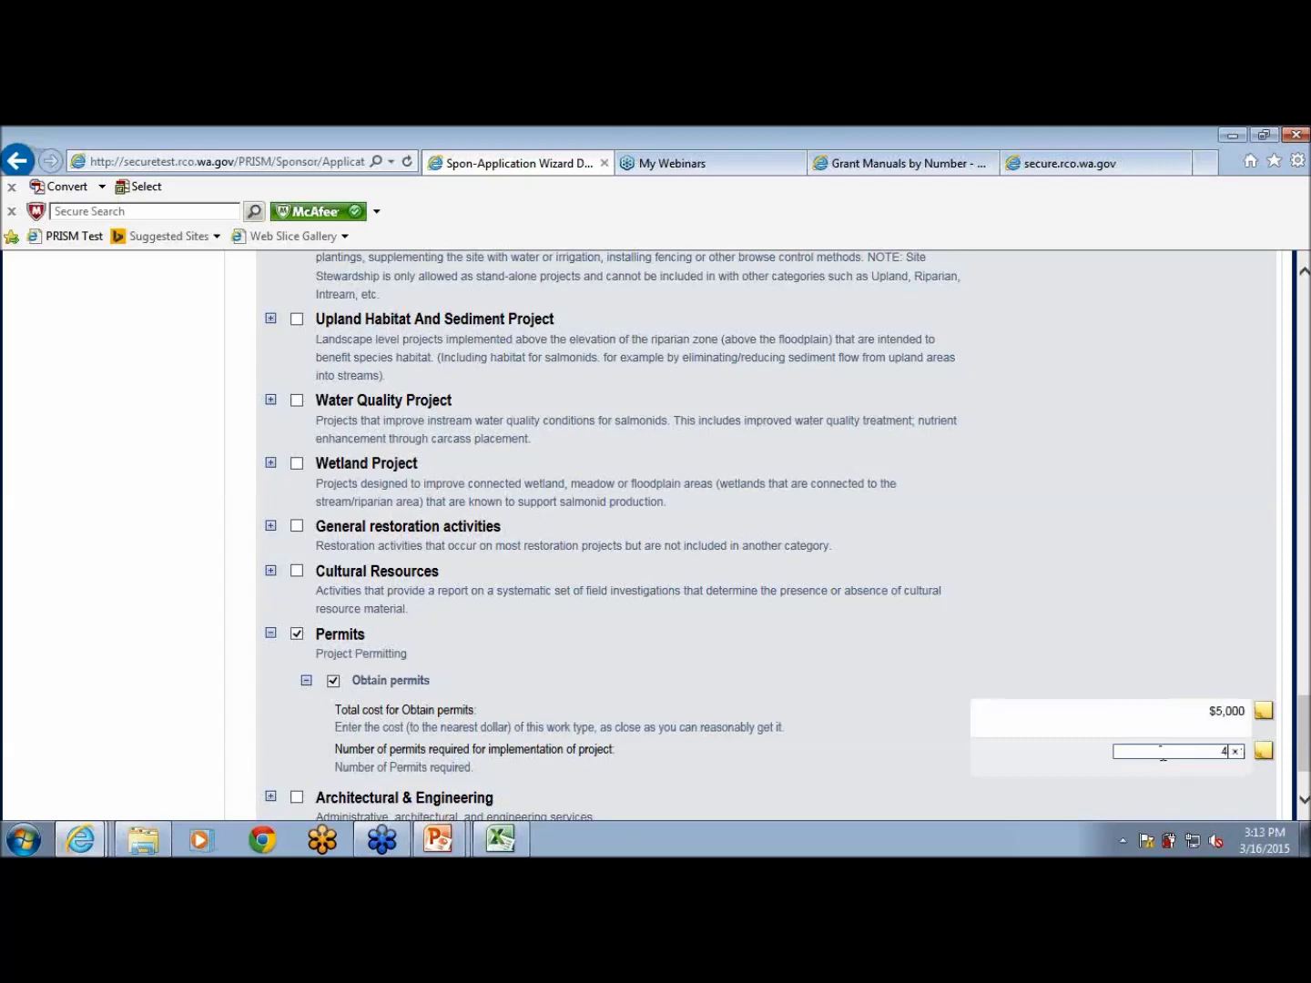
scroll(1003, 728, "down", 3)
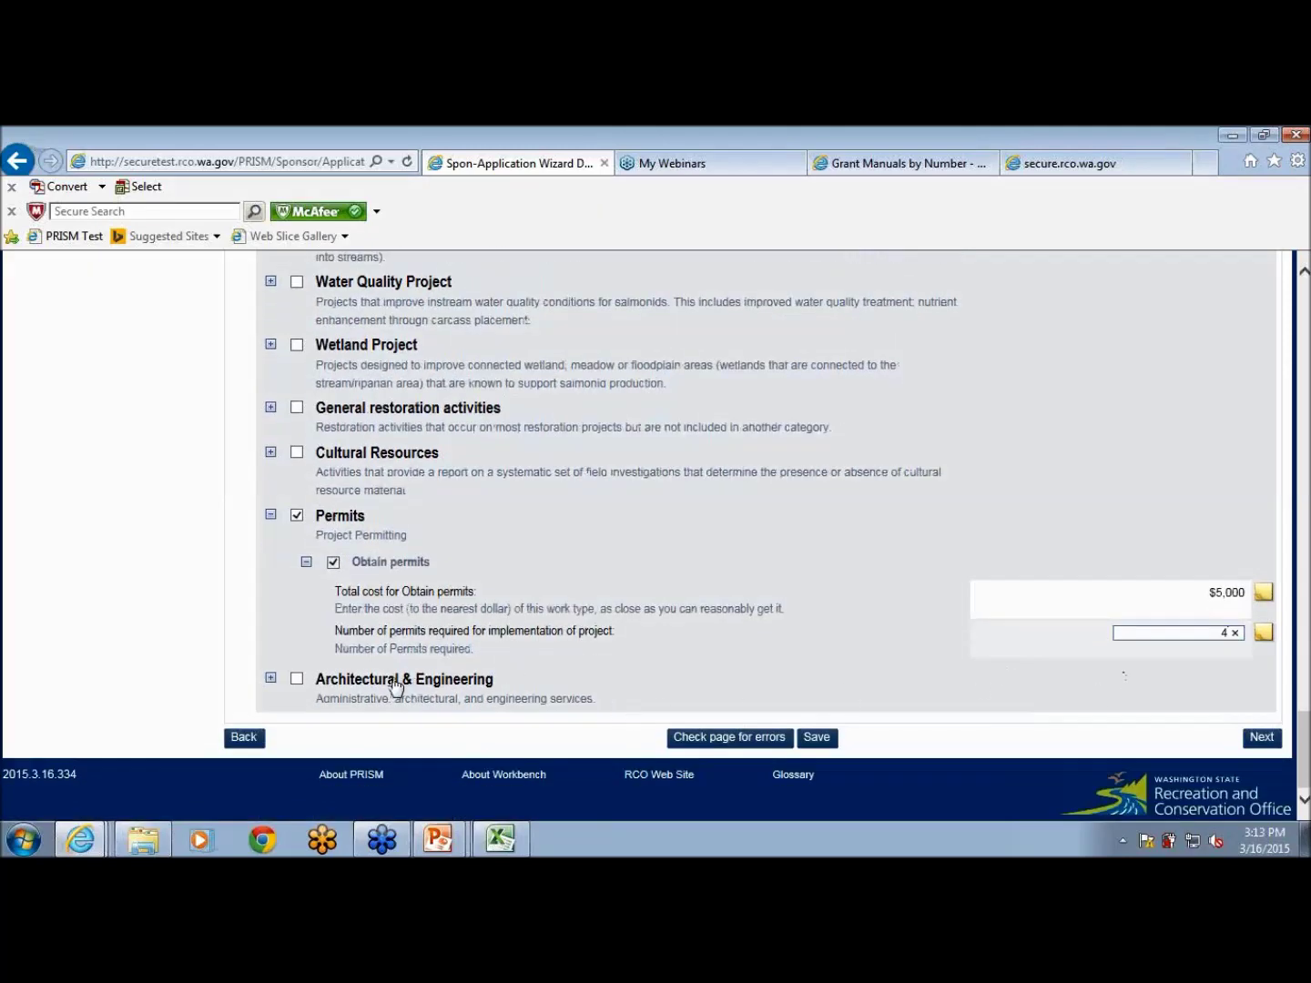
Add Architectural & Engineering (A&E) at $8,000 and save the restoration metrics
left_click(296, 677)
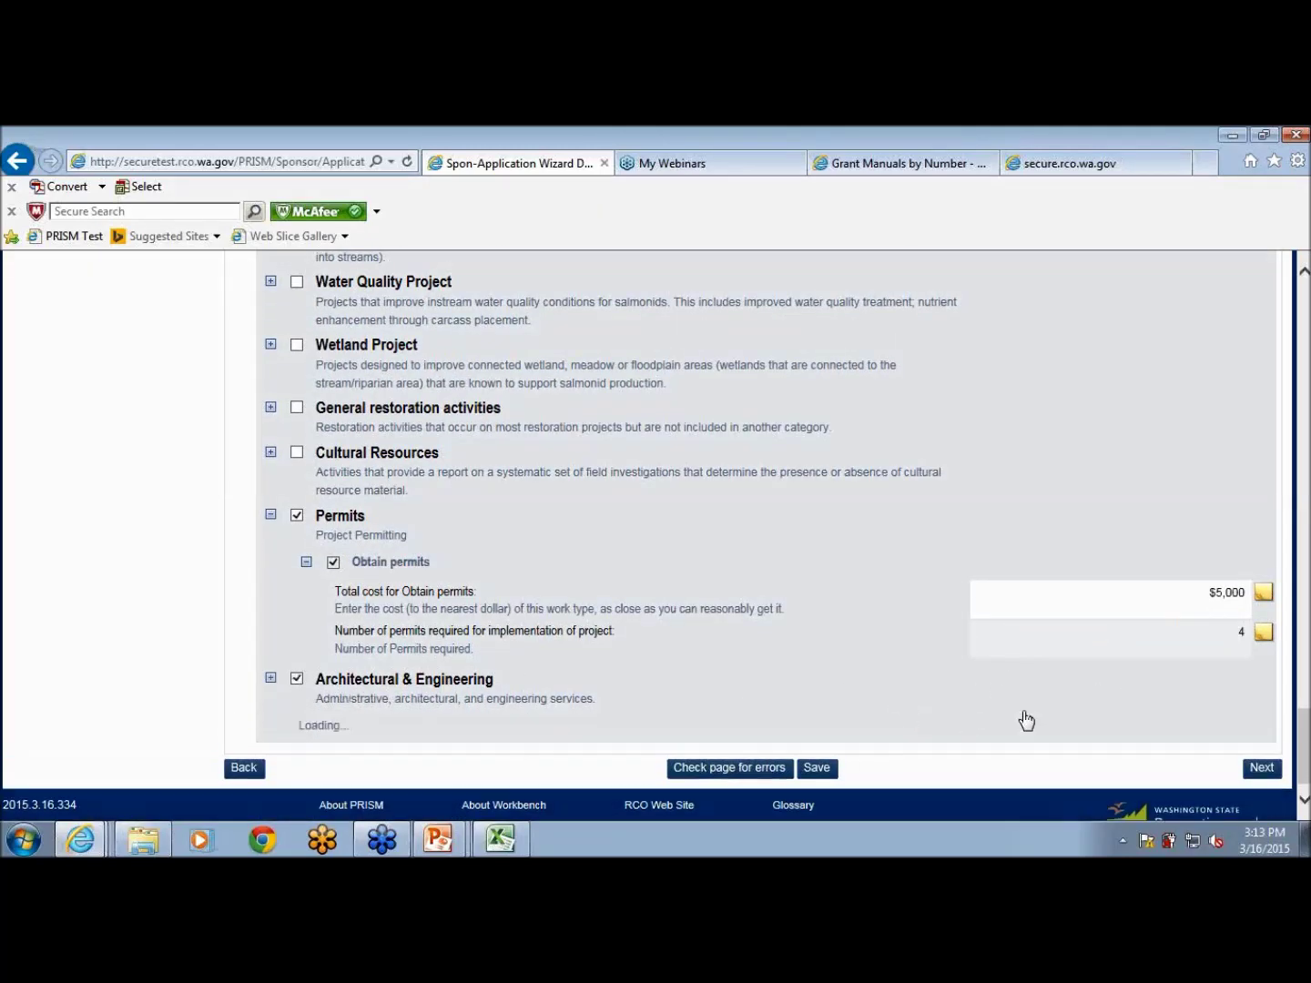
left_click(333, 726)
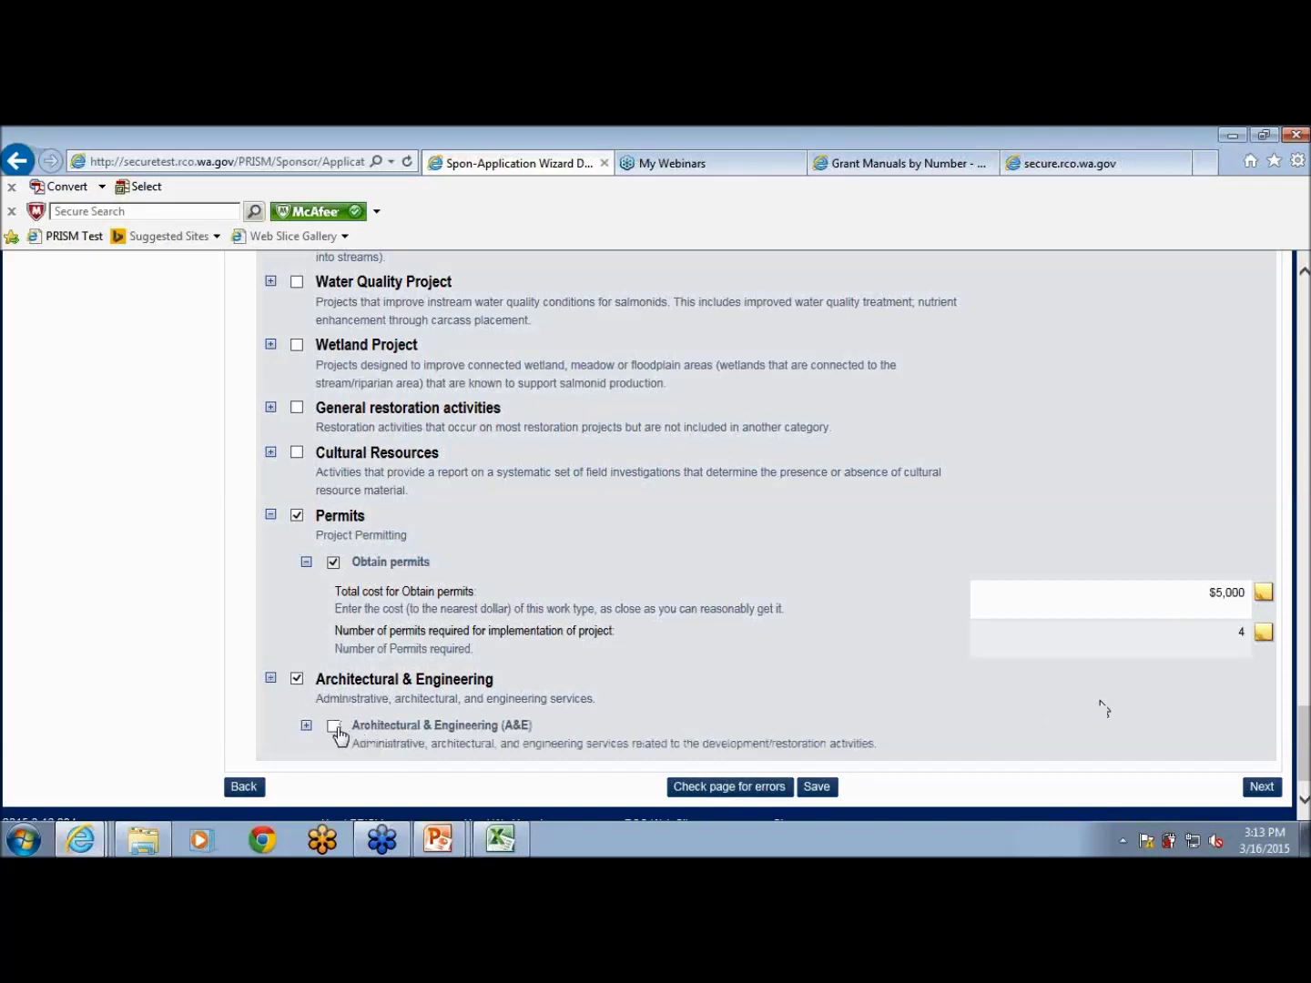
scroll(1074, 710, "down", 2)
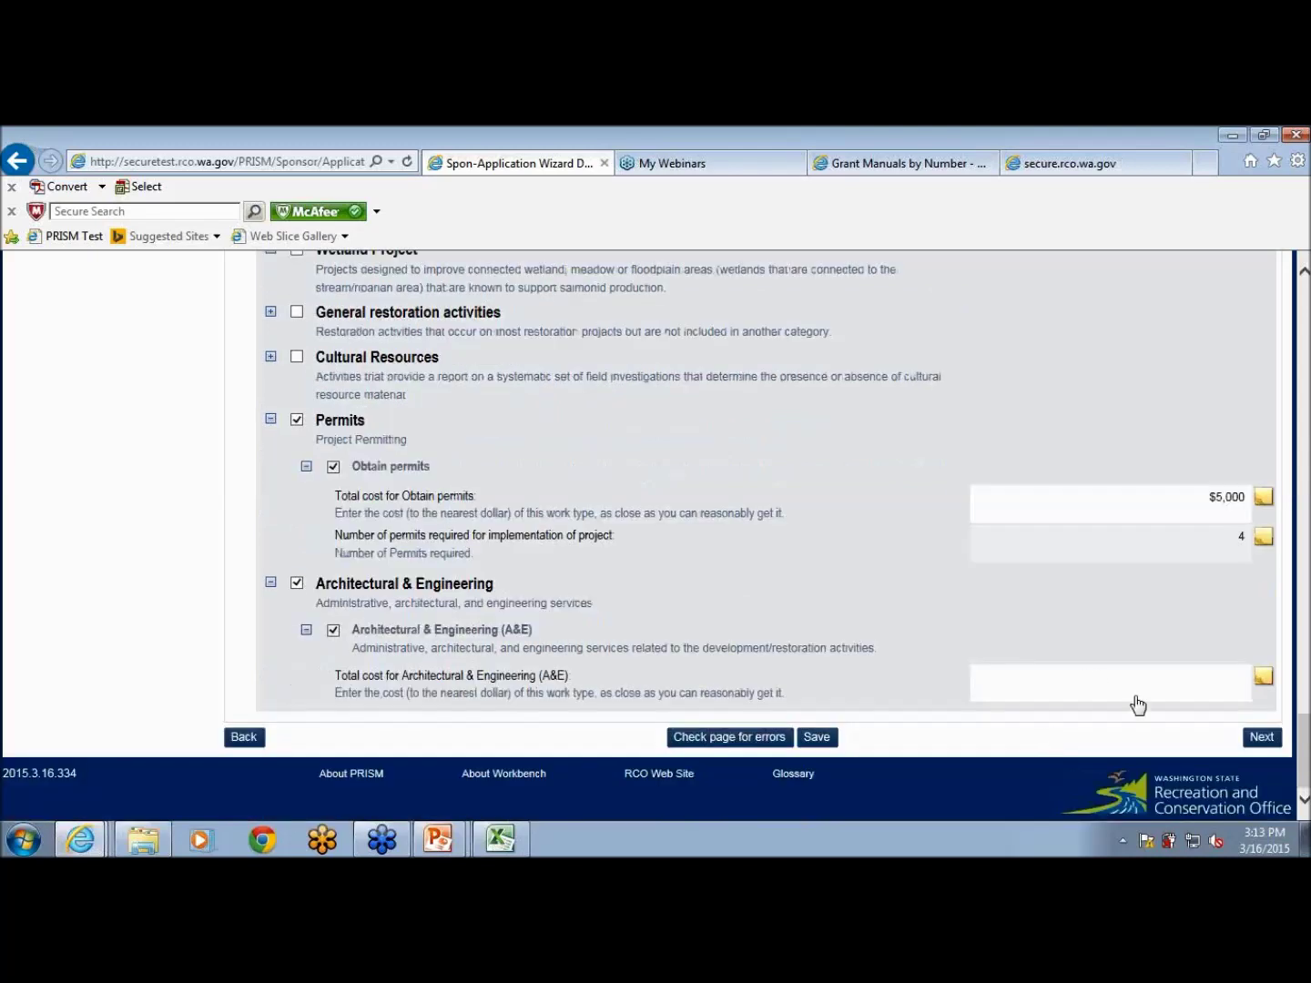
left_click(1184, 696)
type("8000")
left_click(819, 737)
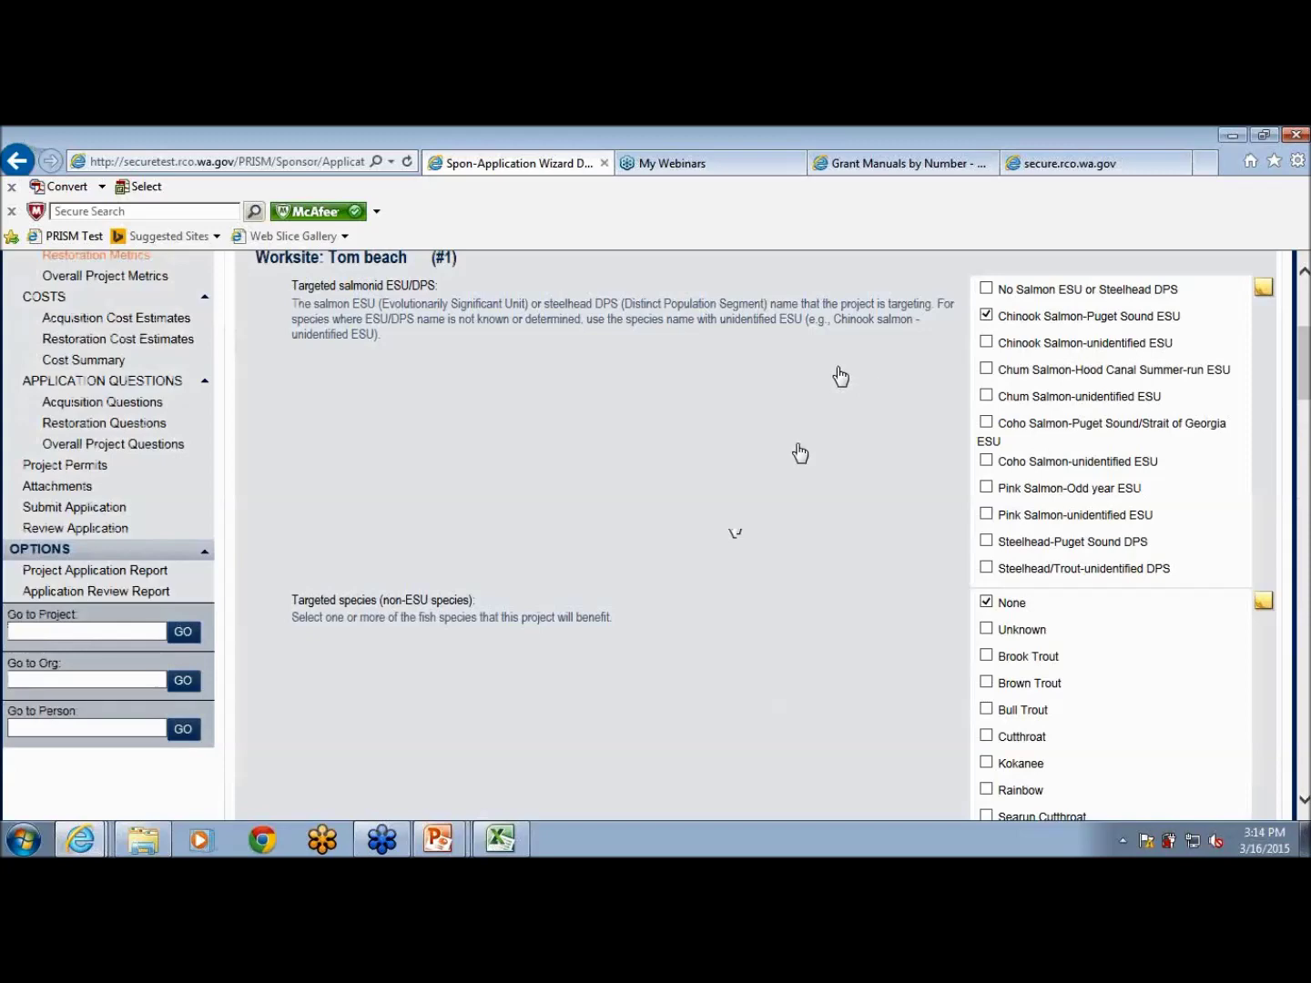
Go to Cost Summary under COSTS for application 15-1025
scroll(817, 422, "up", 3)
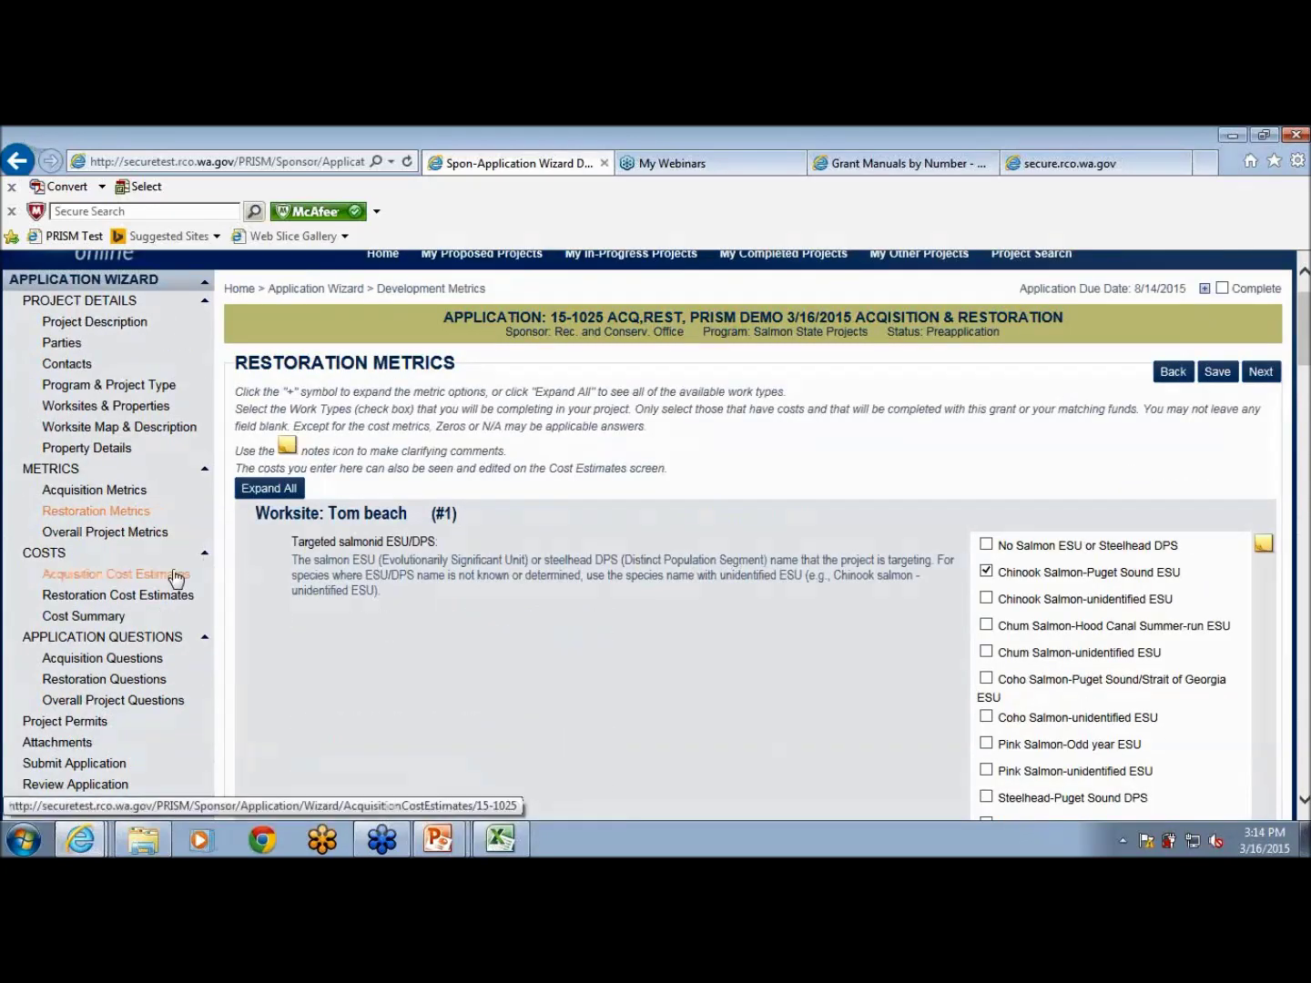
left_click(106, 615)
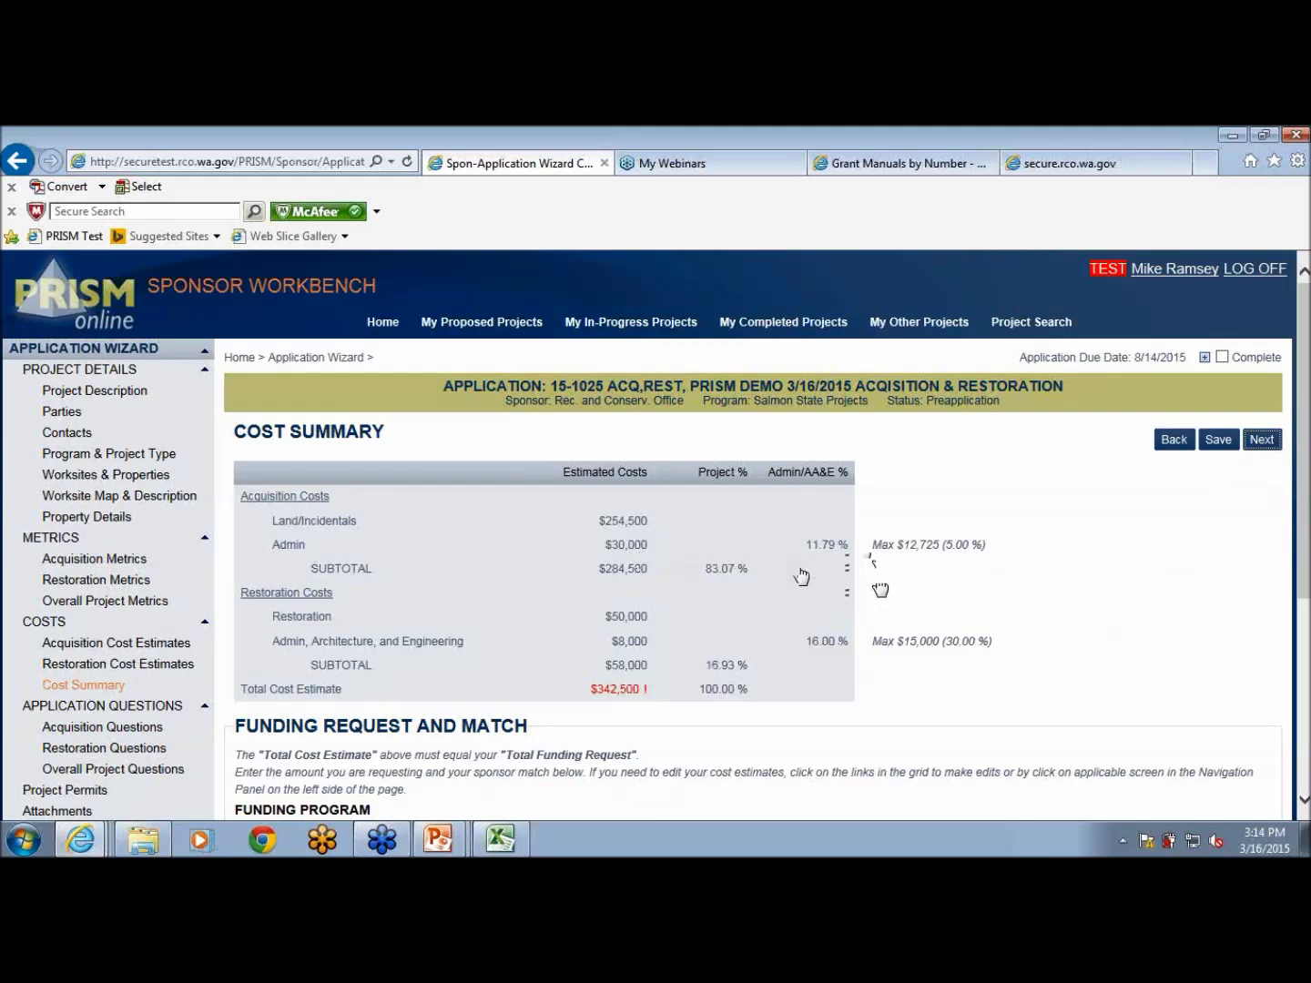
Request $1 from Salmon State Projects and add a sponsor match row with no category chosen
scroll(816, 581, "down", 1)
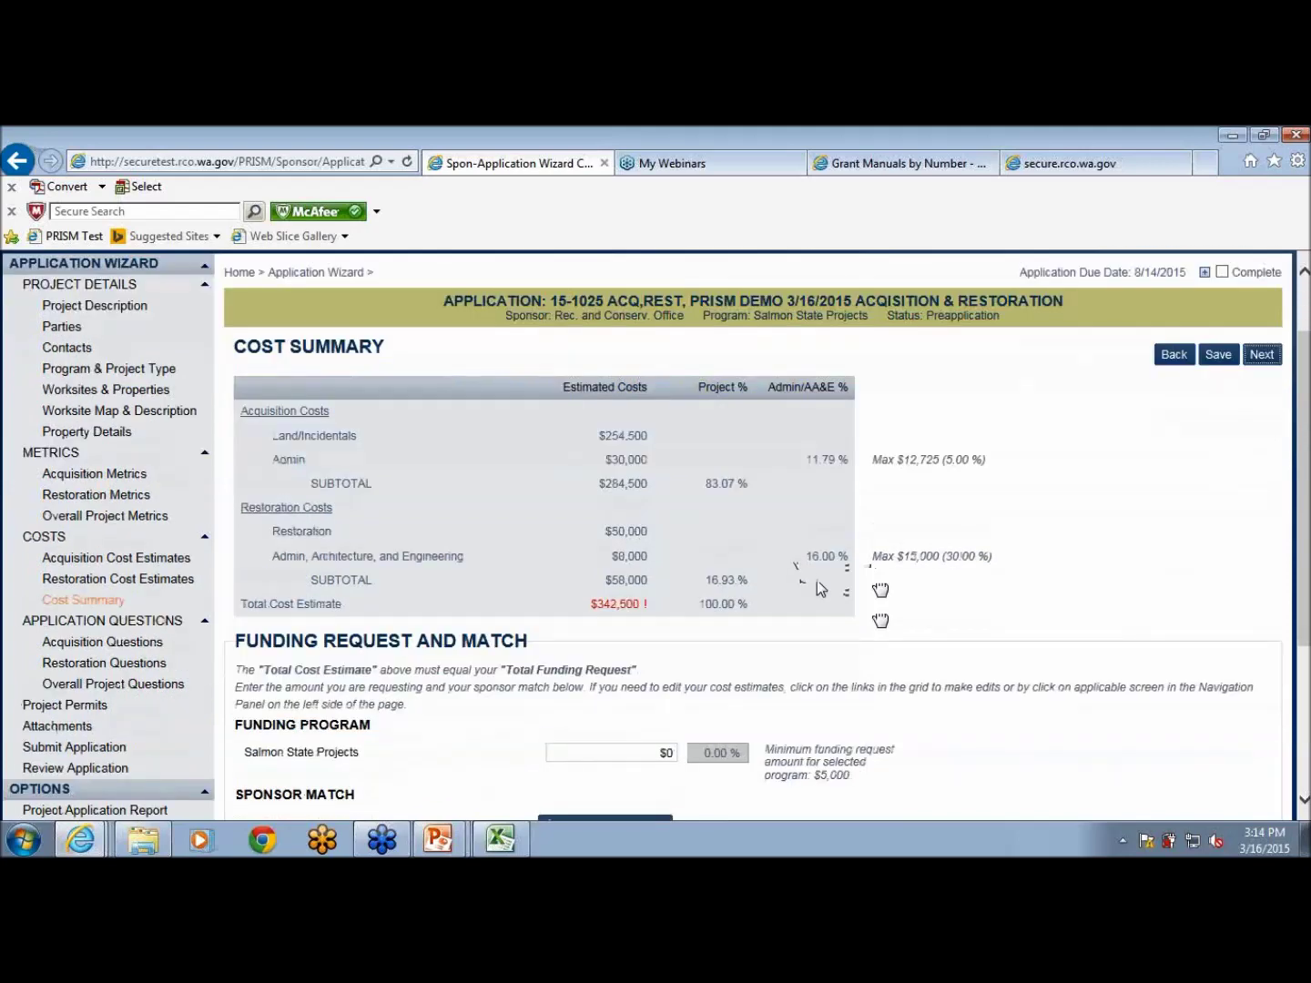
scroll(816, 581, "down", 1)
scroll(844, 600, "down", 2)
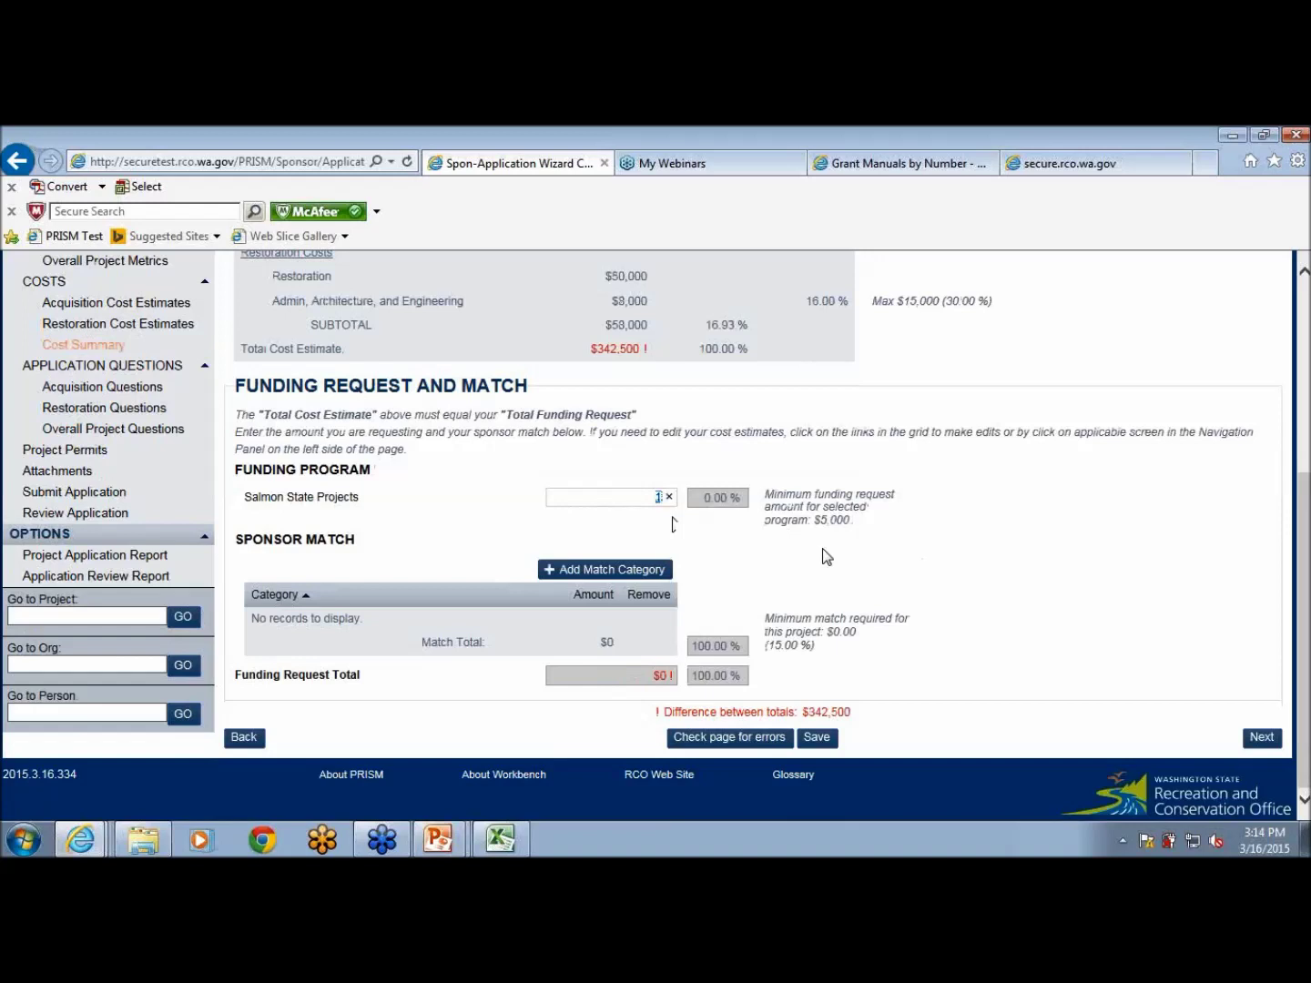
left_click(601, 570)
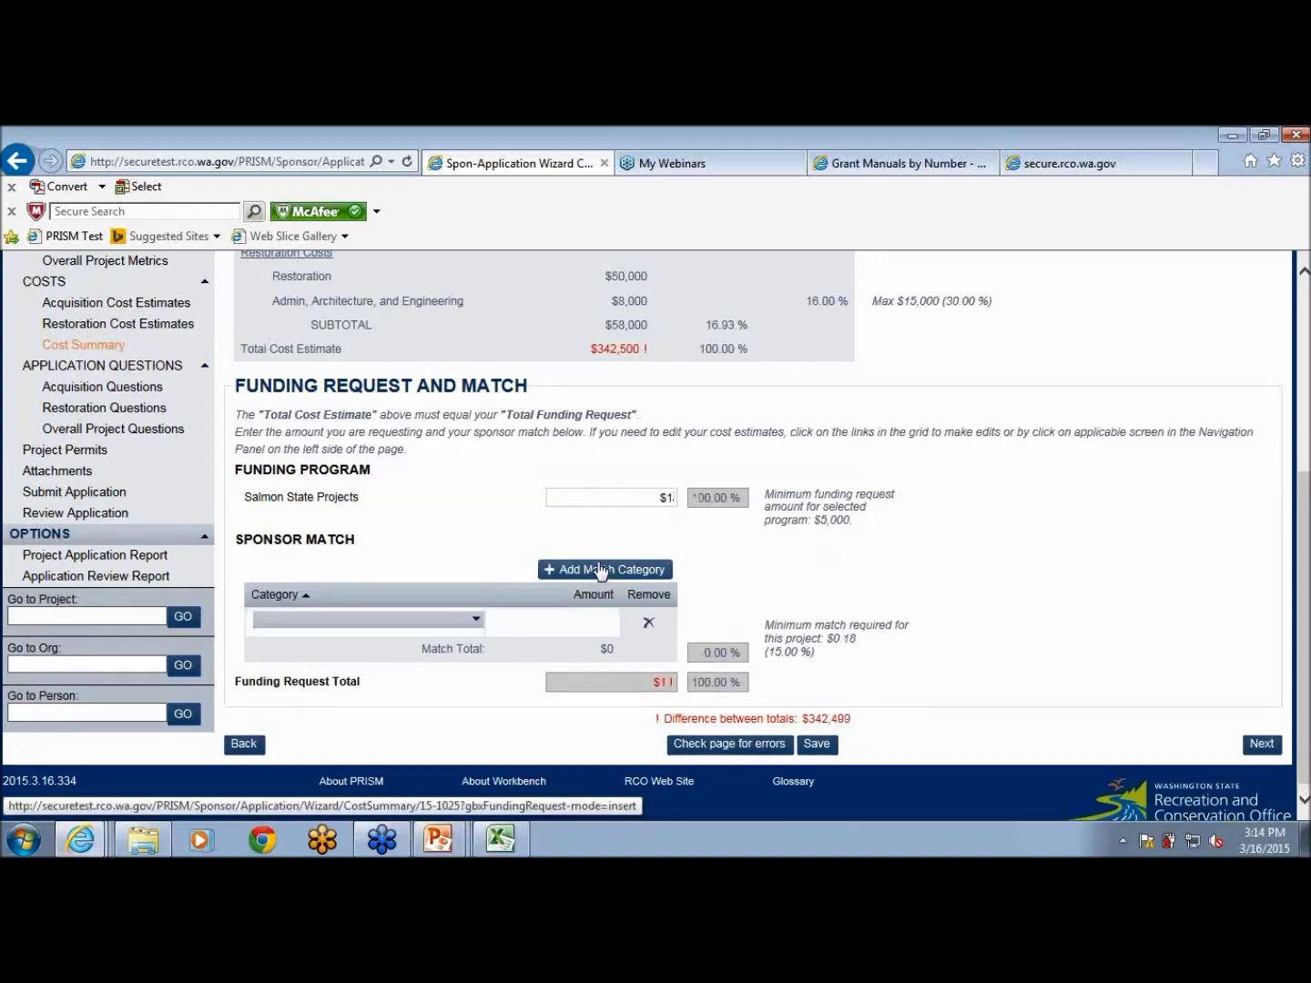
left_click(474, 619)
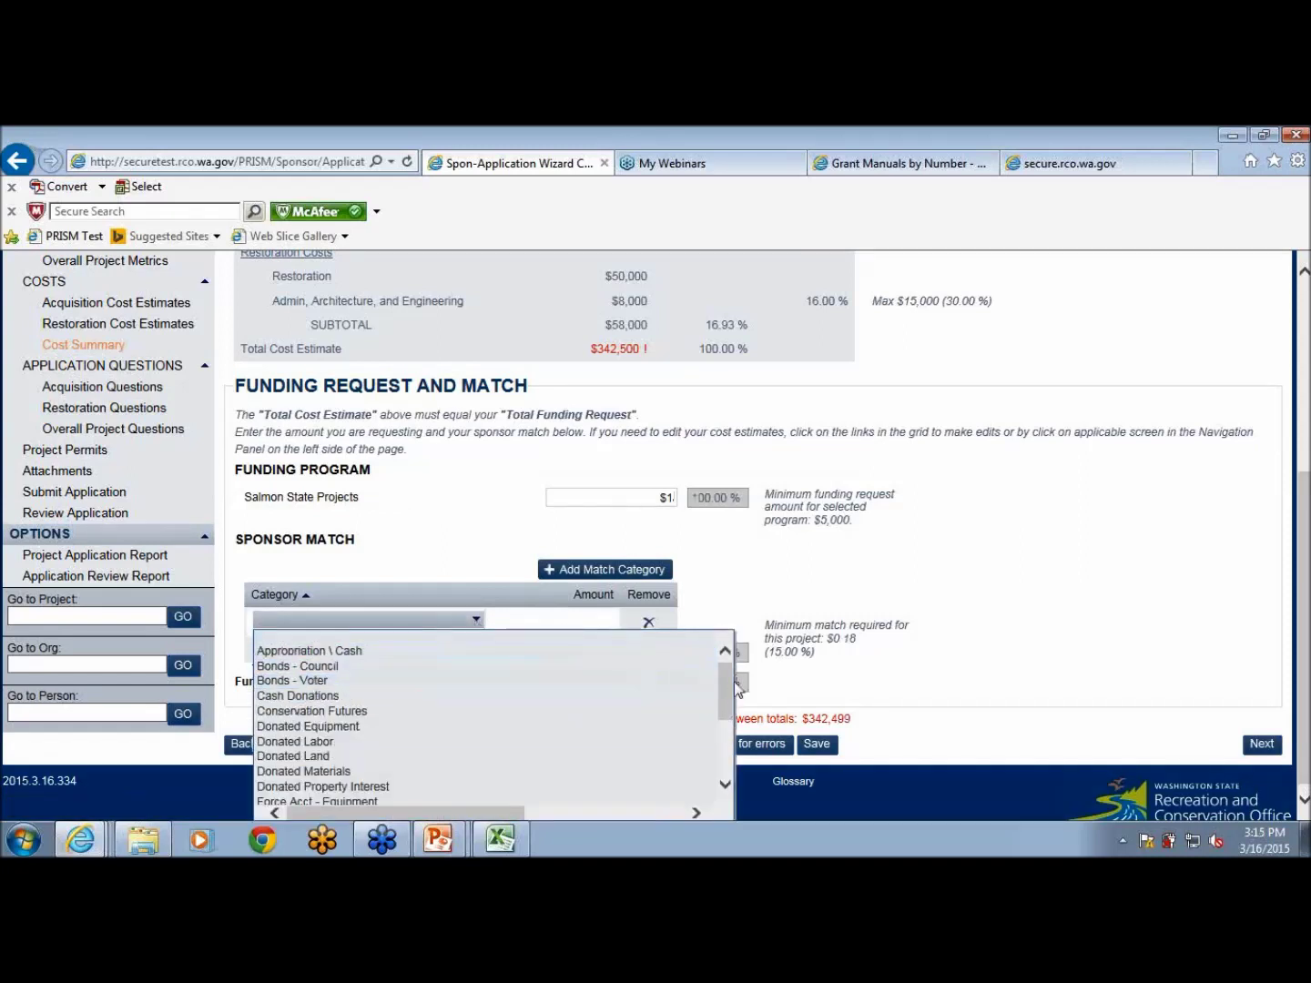
mouse_move(725, 691)
left_mouse_down()
mouse_move(738, 751)
mouse_move(740, 681)
left_mouse_up()
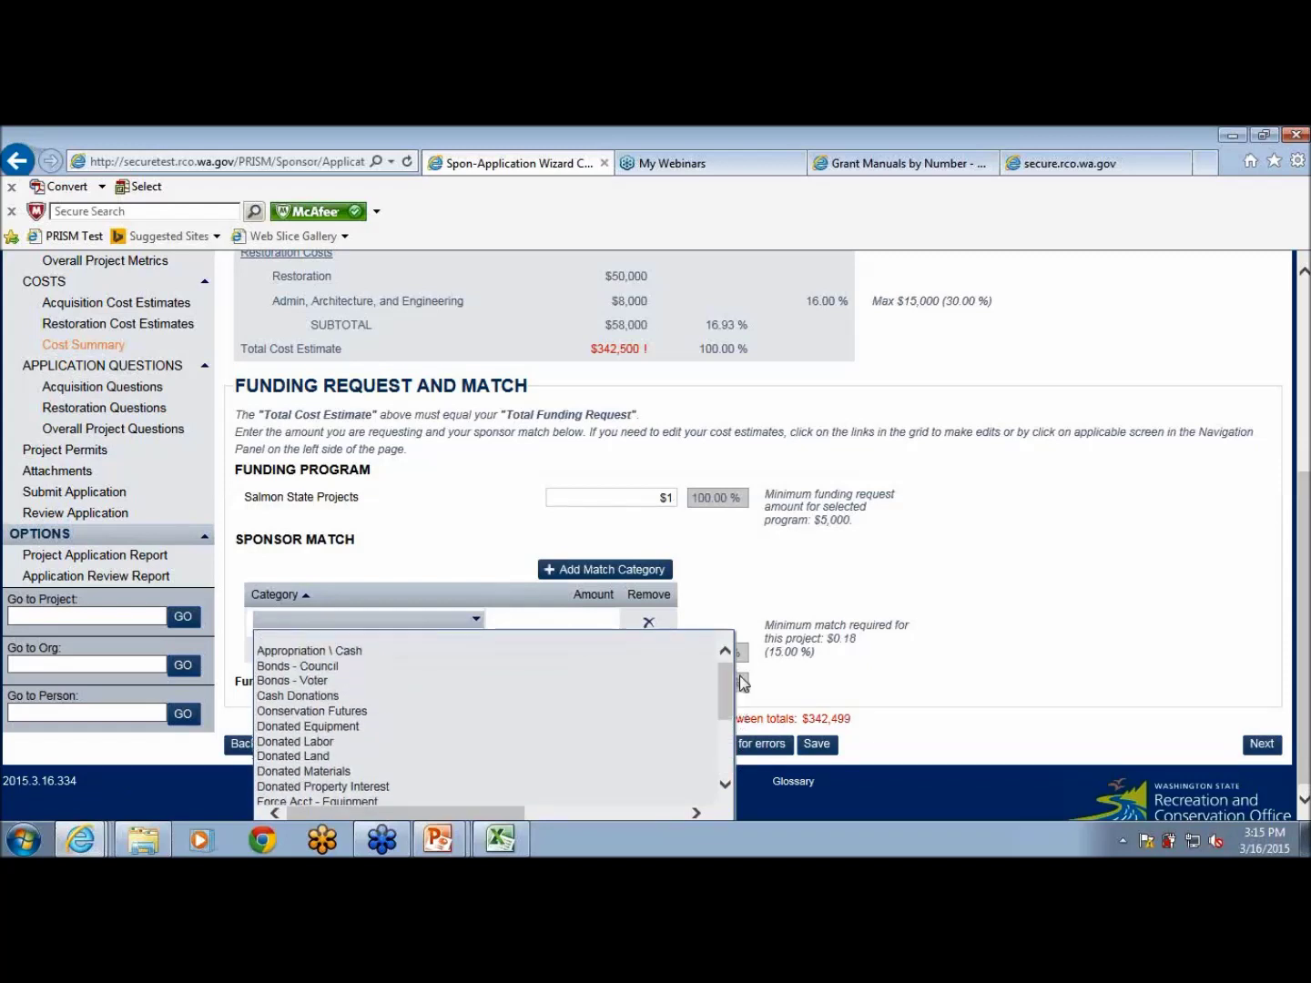
left_click(908, 597)
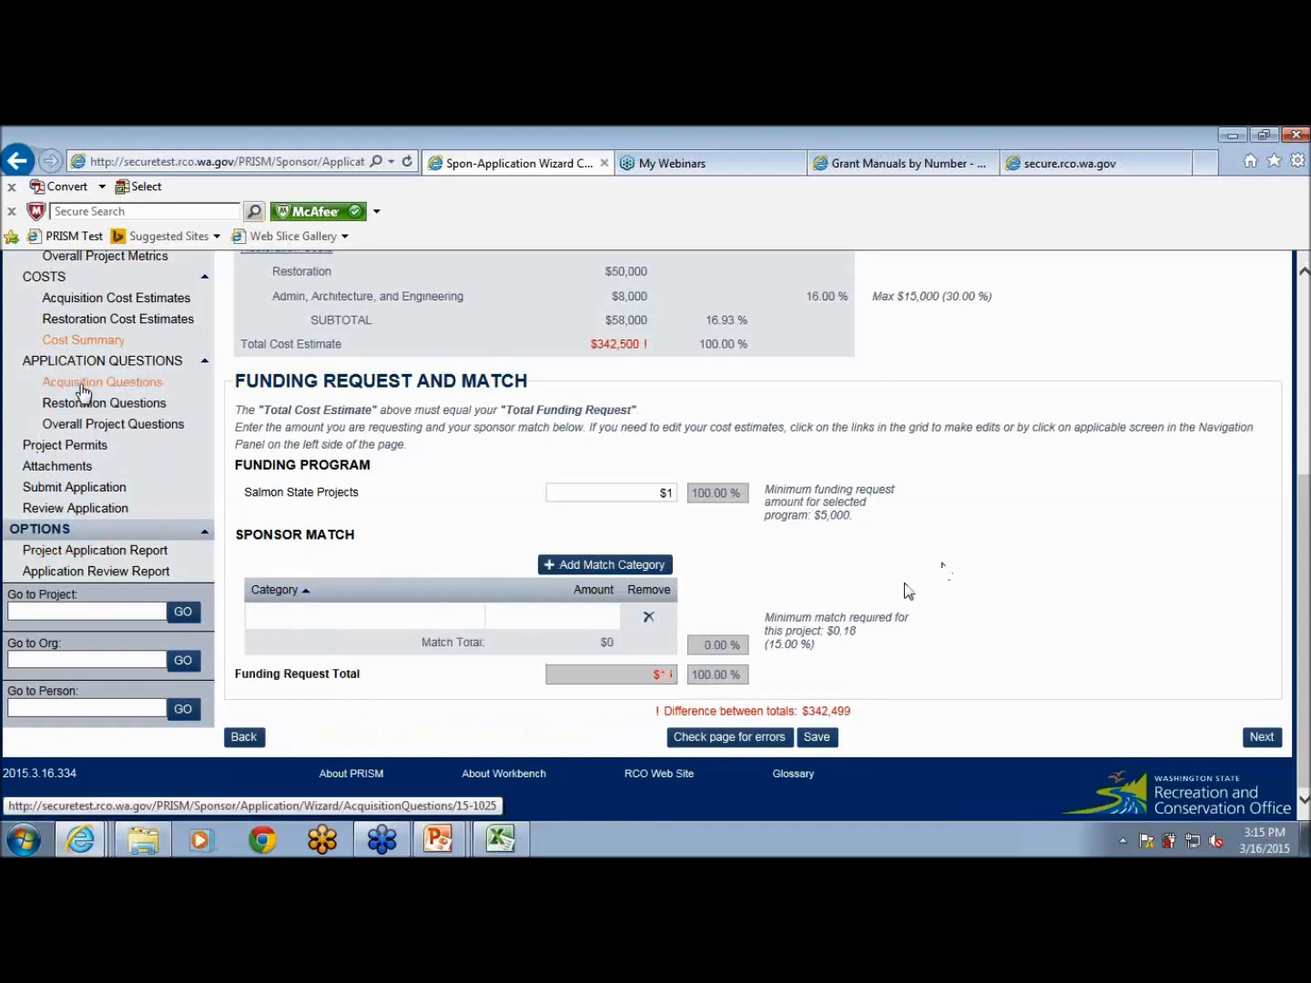
Stay on Cost Summary instead of leaving for Acquisition Questions, then save the funding request
left_click(82, 387)
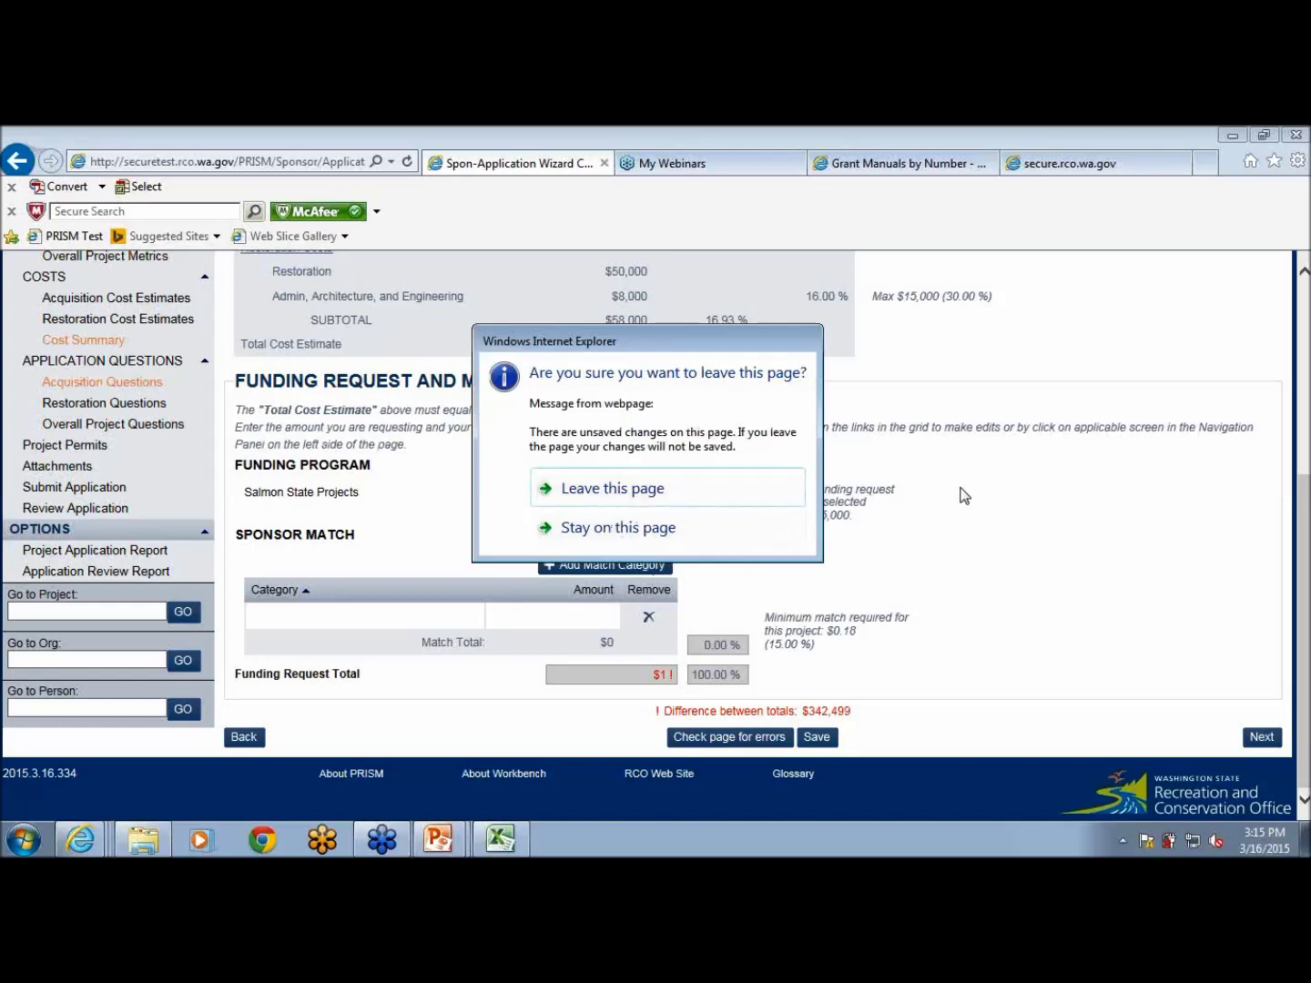
left_click(649, 538)
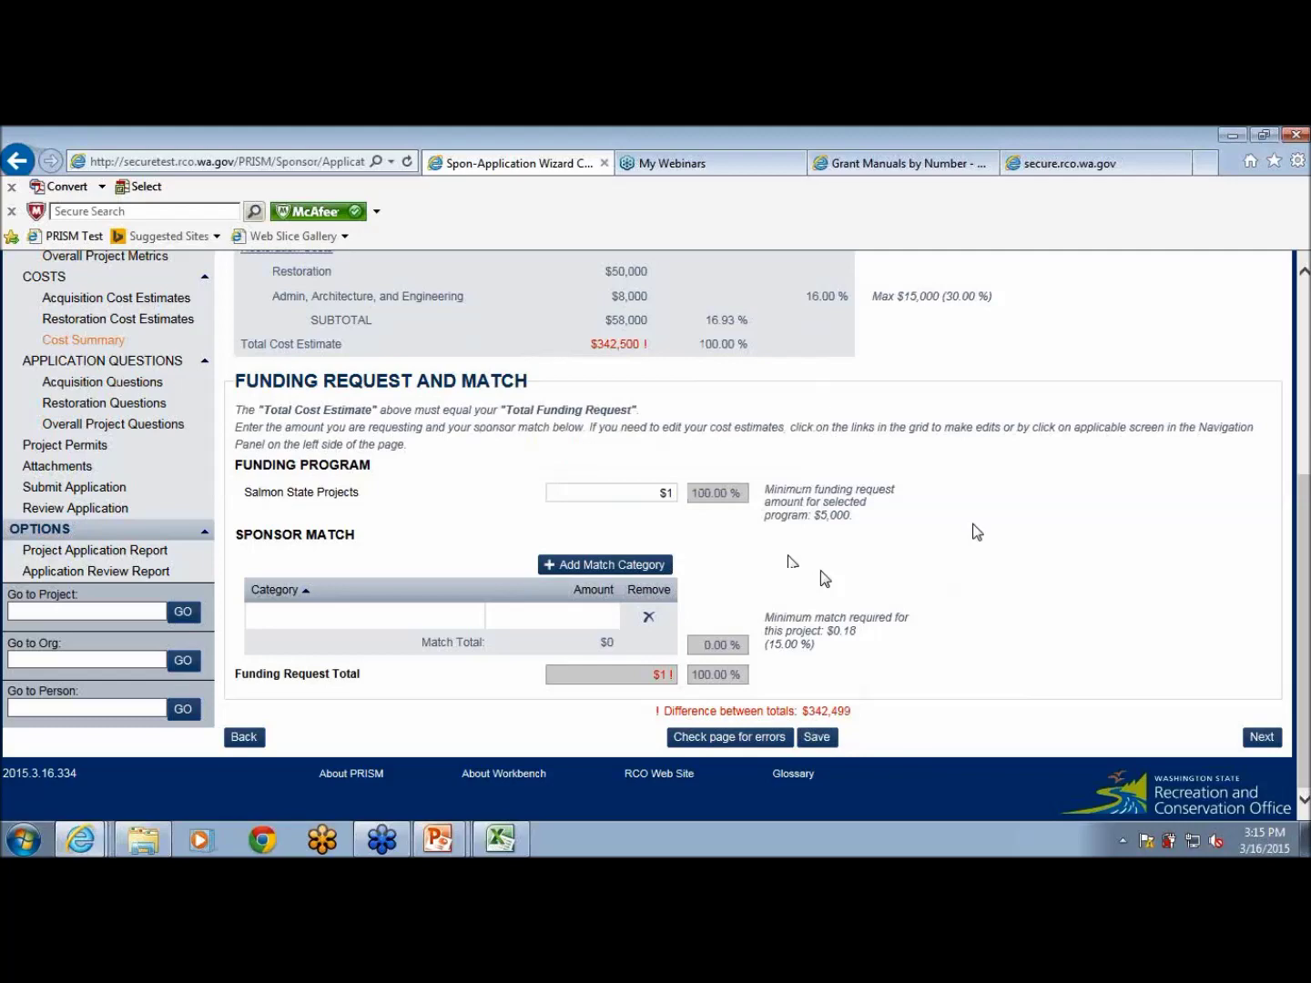
left_click(817, 740)
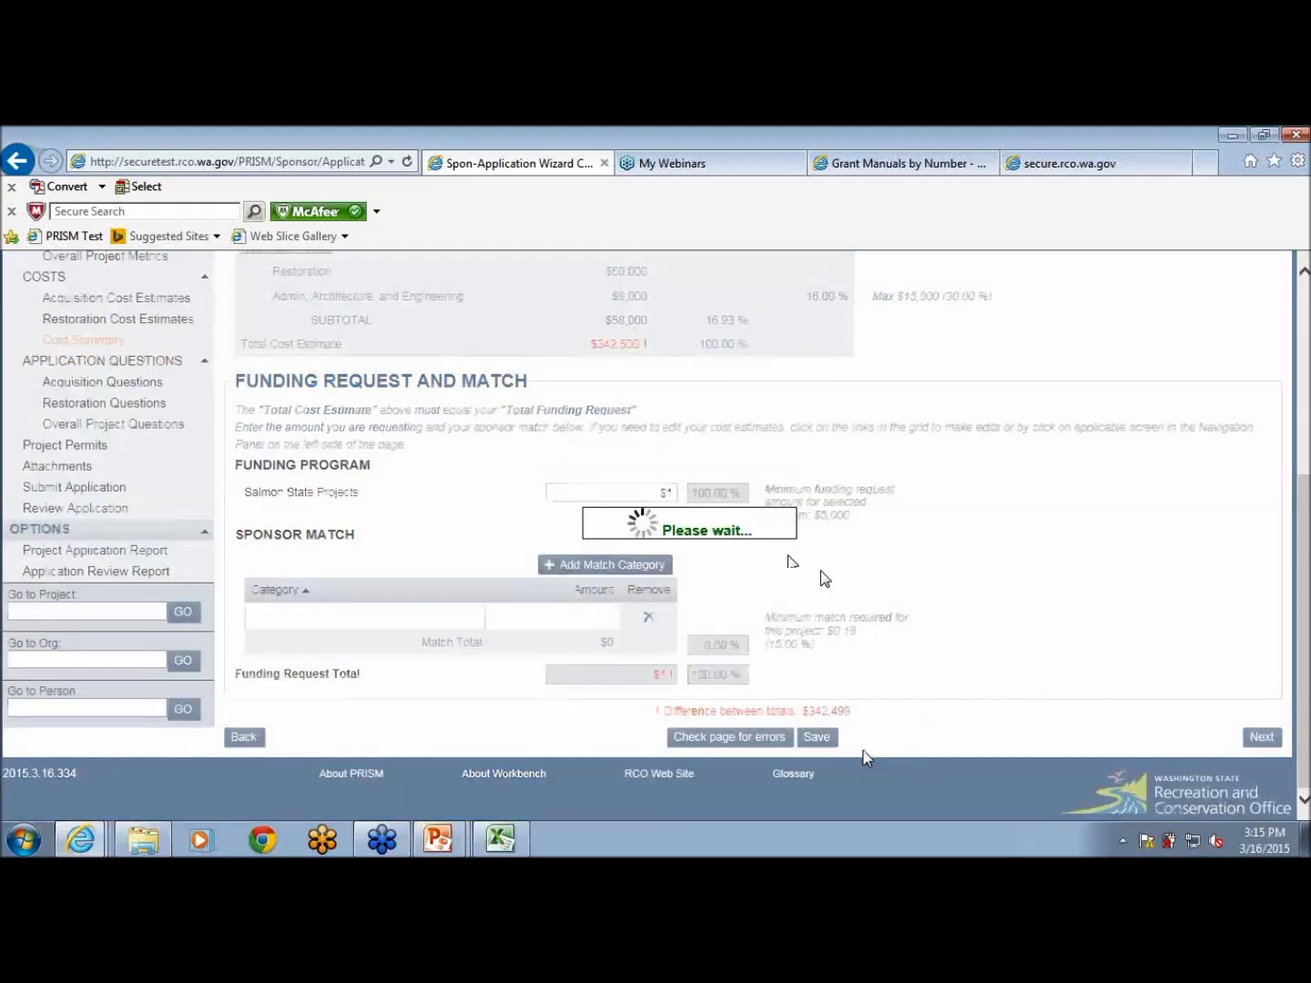